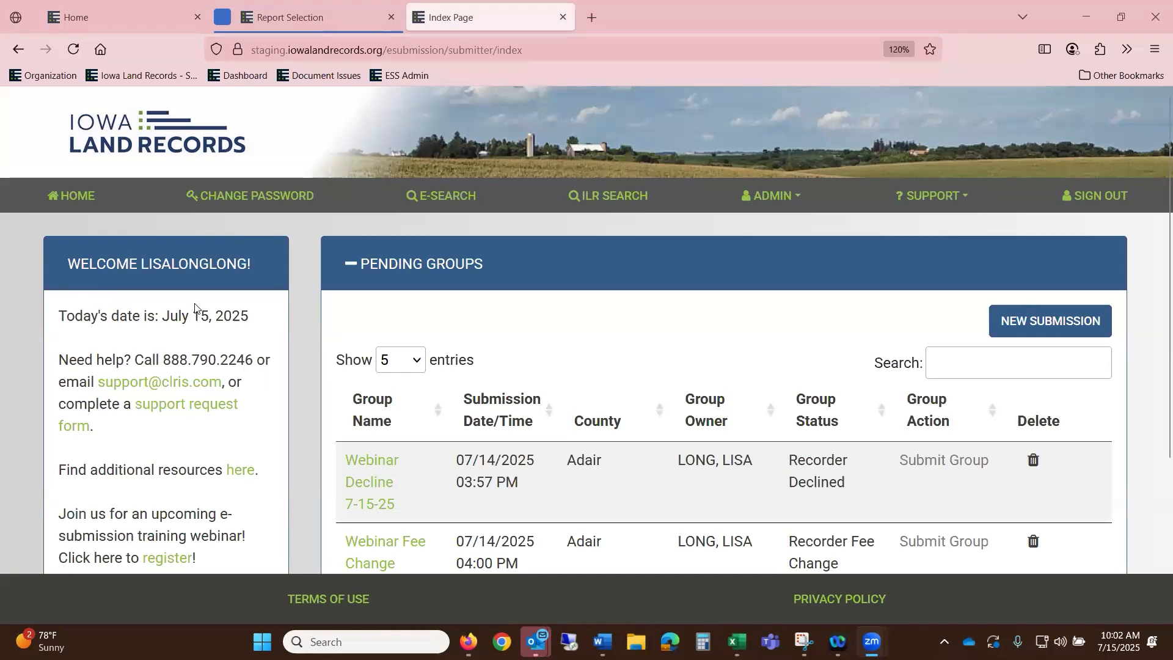
# - Scroll the home page, look over the Change Password page, then return home
pyautogui.scroll(-2, 195, 305)
pyautogui.scroll(-2, 199, 315)
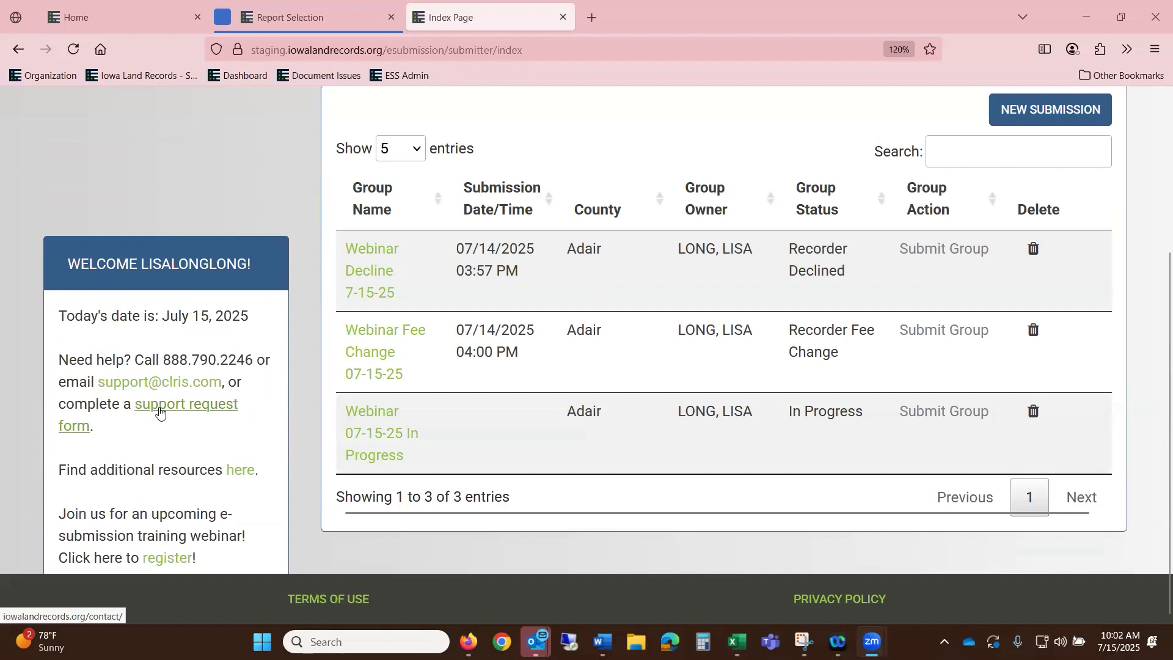
pyautogui.scroll(3, 958, 224)
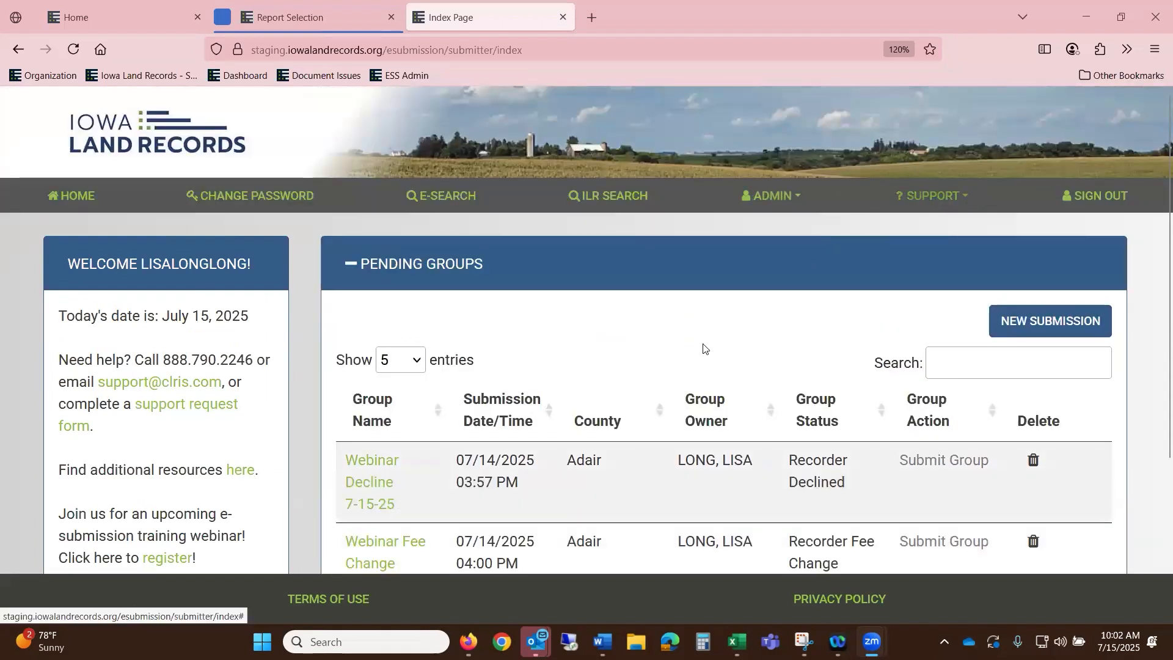
pyautogui.scroll(-3, 153, 440)
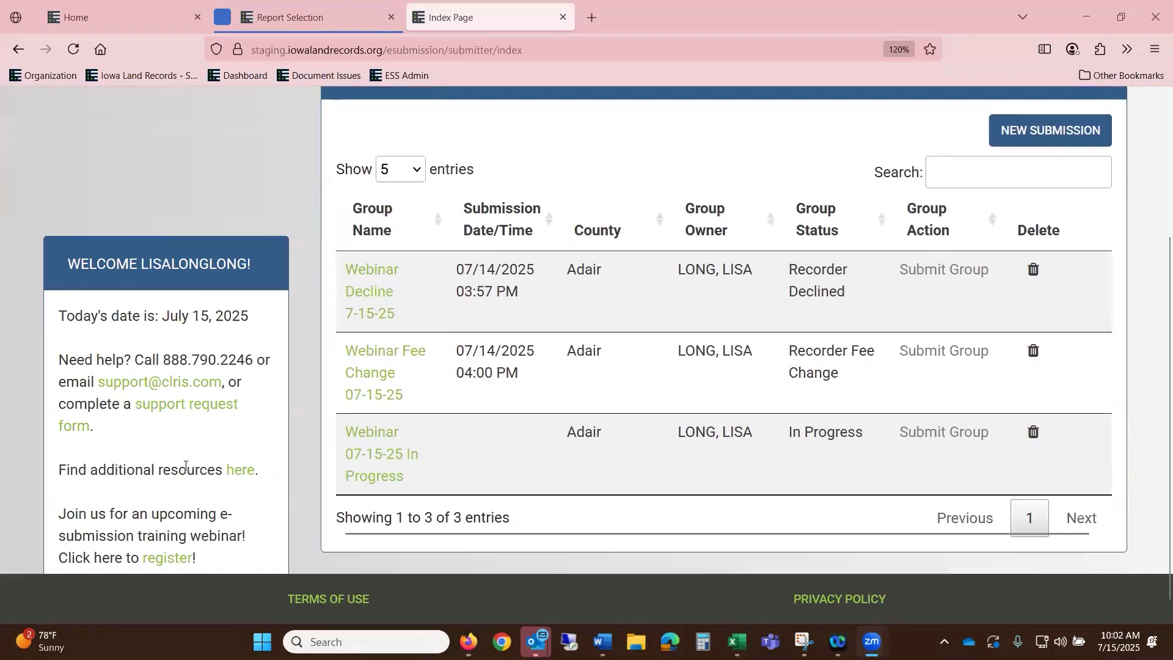
pyautogui.scroll(3, 188, 466)
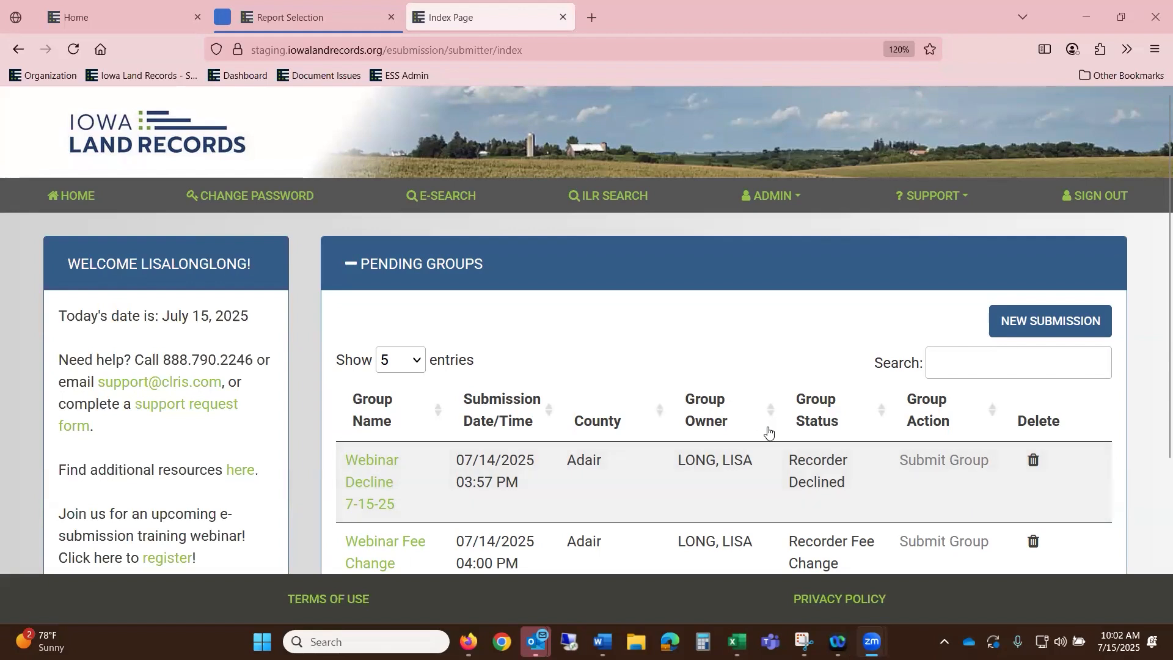
pyautogui.click(276, 205)
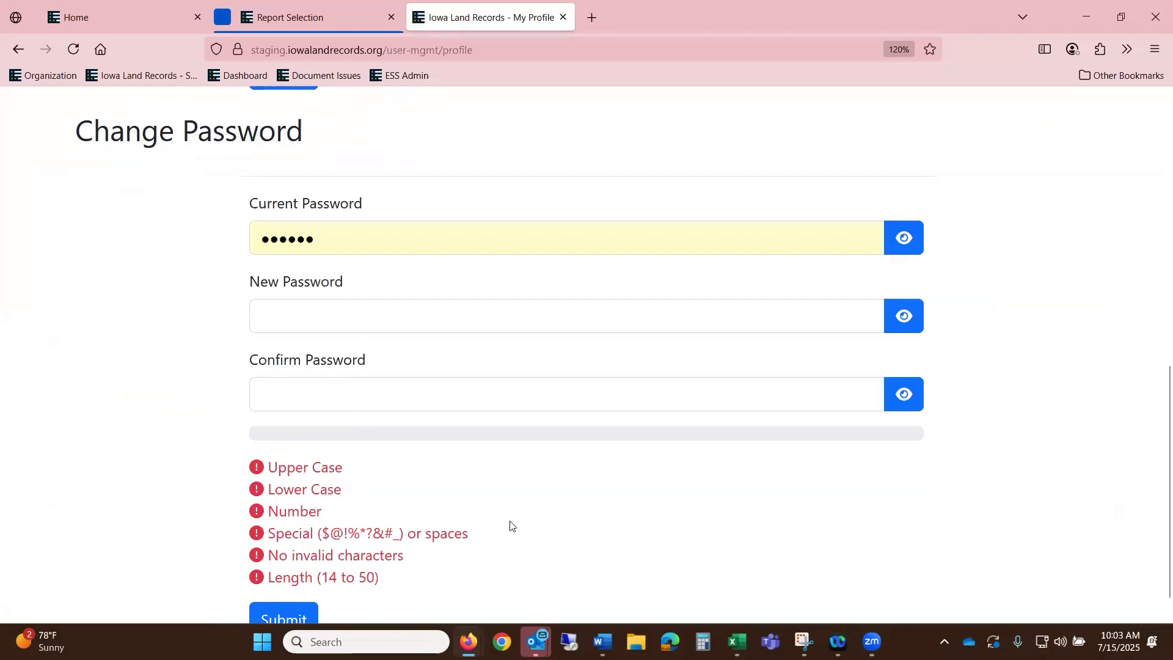
pyautogui.scroll(-1, 516, 526)
pyautogui.scroll(10, 528, 514)
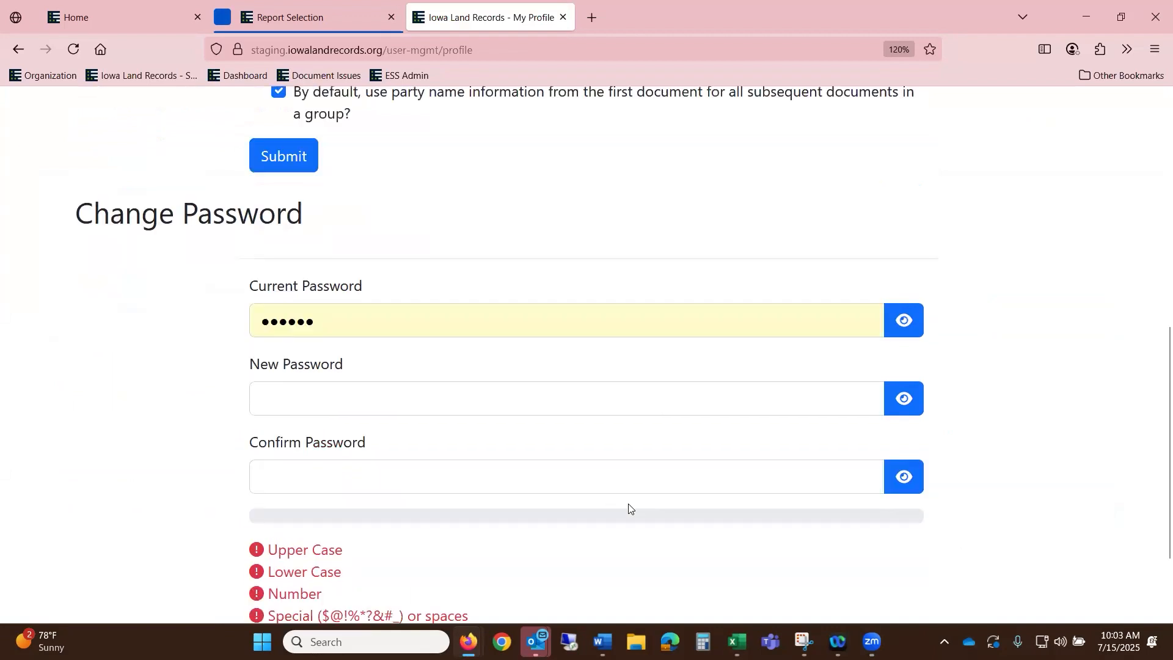
pyautogui.click(195, 120)
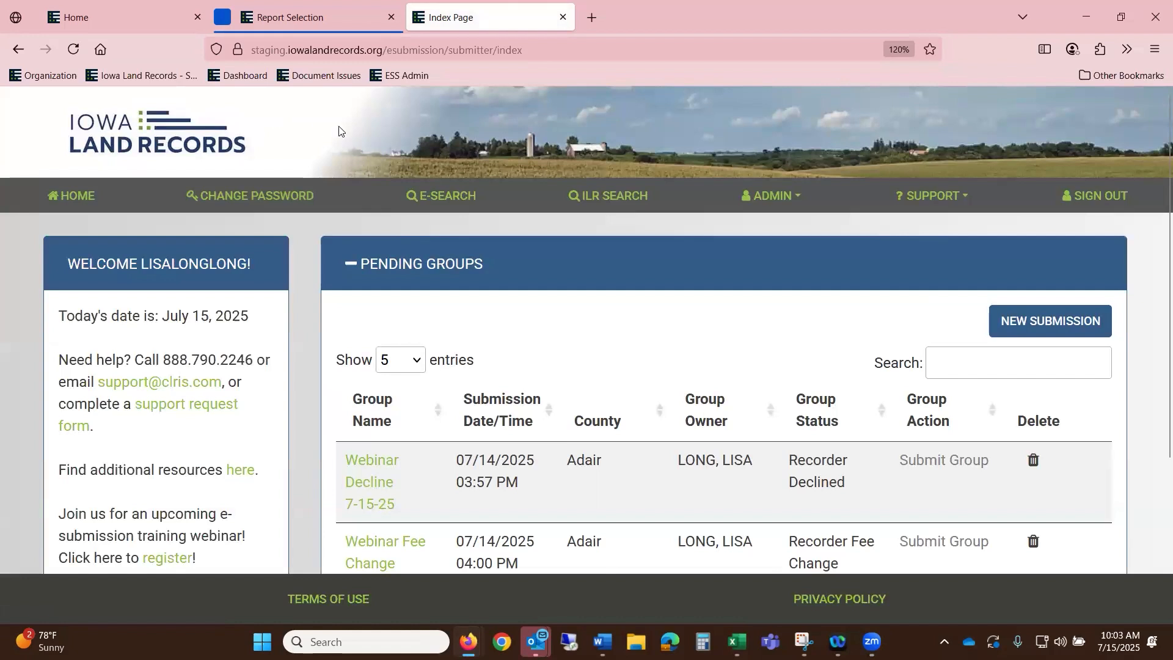
# - Revisit the Change Password page, scroll through it, and go back home
pyautogui.click(293, 196)
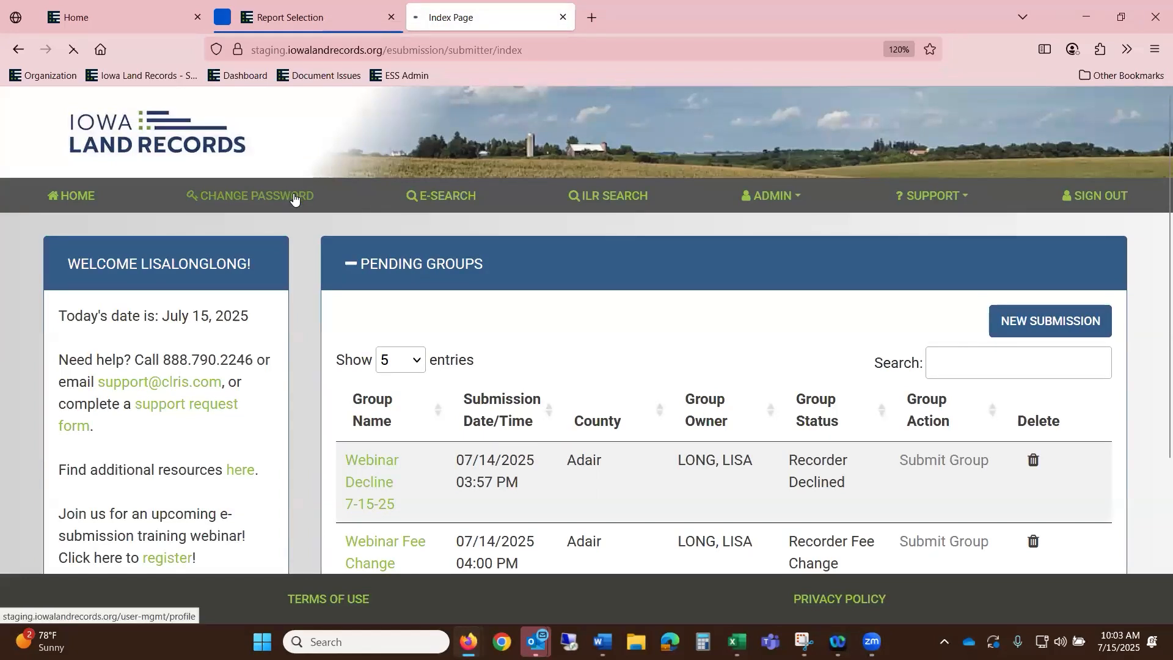
pyautogui.scroll(-3, 294, 198)
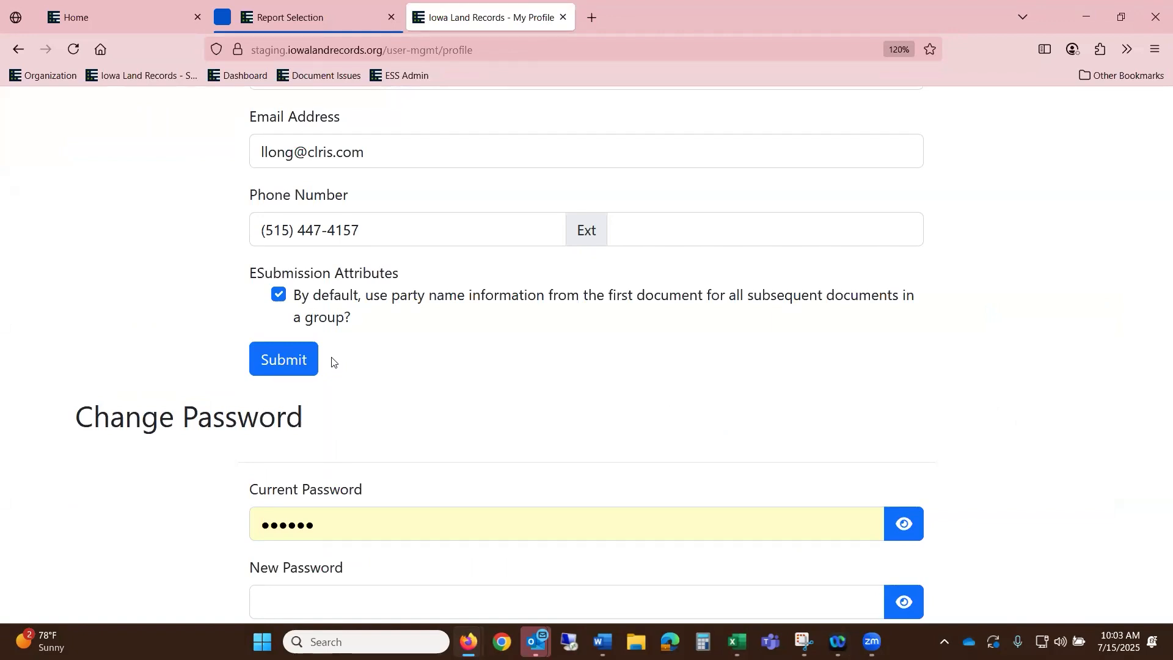
pyautogui.scroll(5, 330, 358)
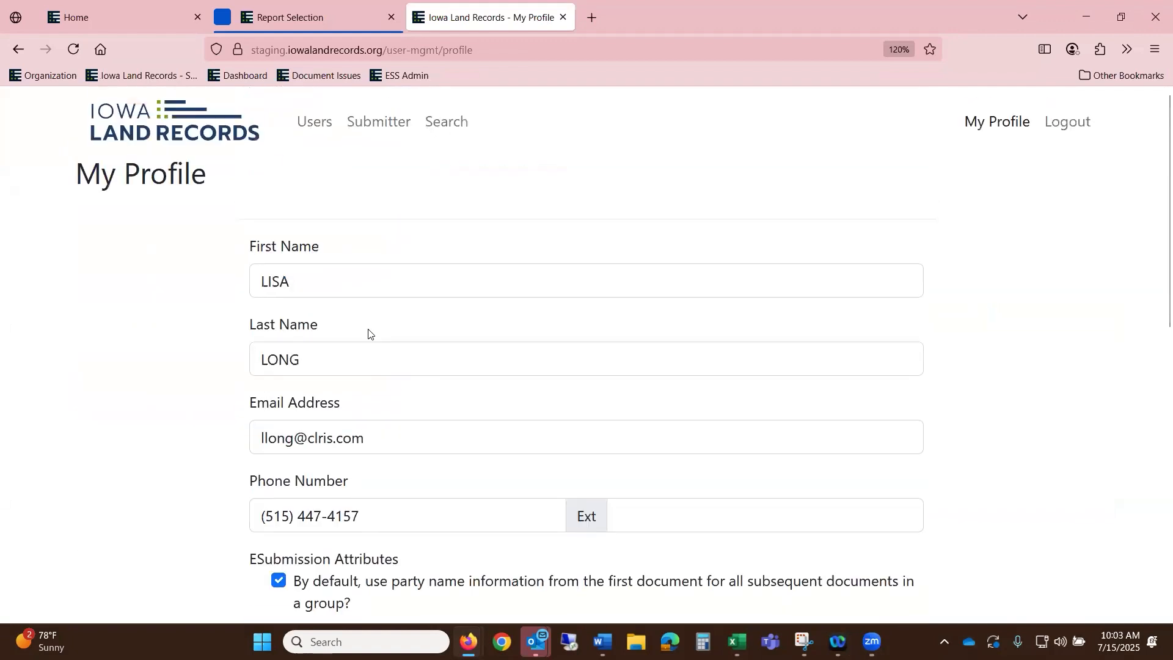
pyautogui.click(197, 119)
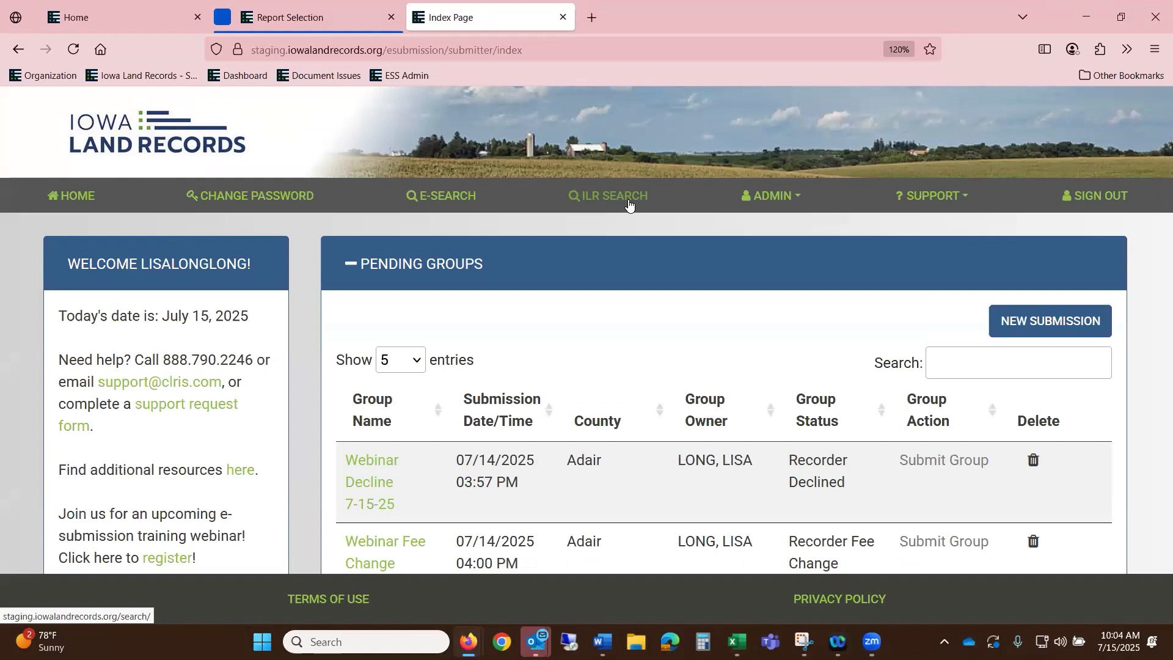
# - Put ADMIN > Submitter Information into edit mode, review its fields, and save them unchanged
pyautogui.click(801, 197)
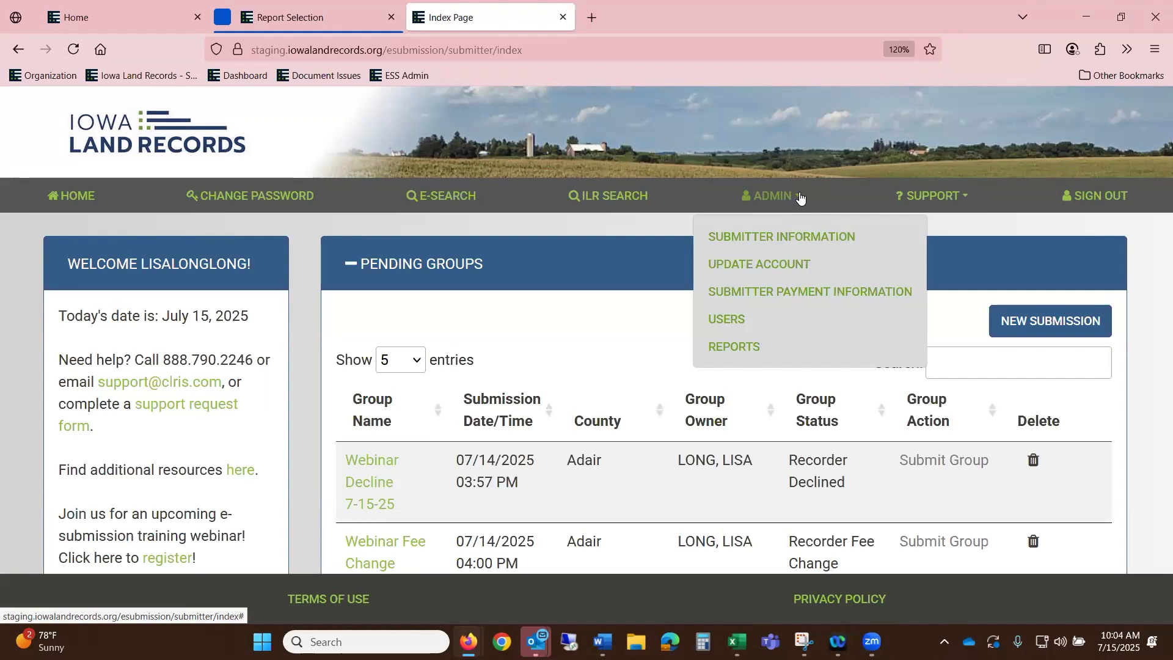
pyautogui.click(809, 236)
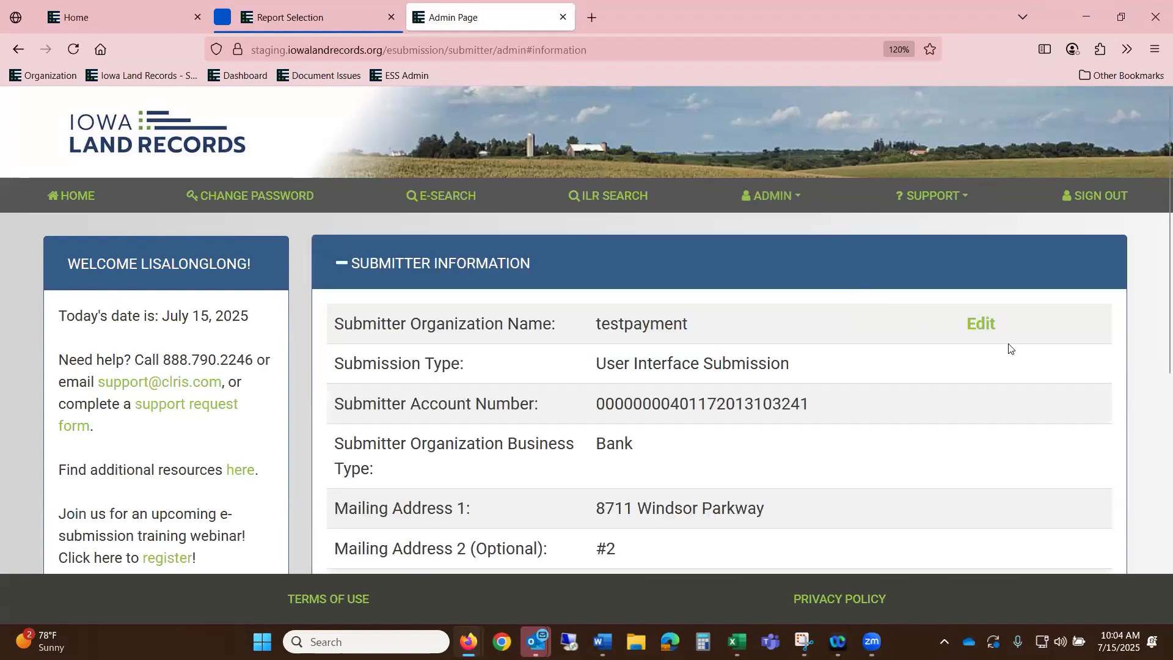
pyautogui.click(985, 323)
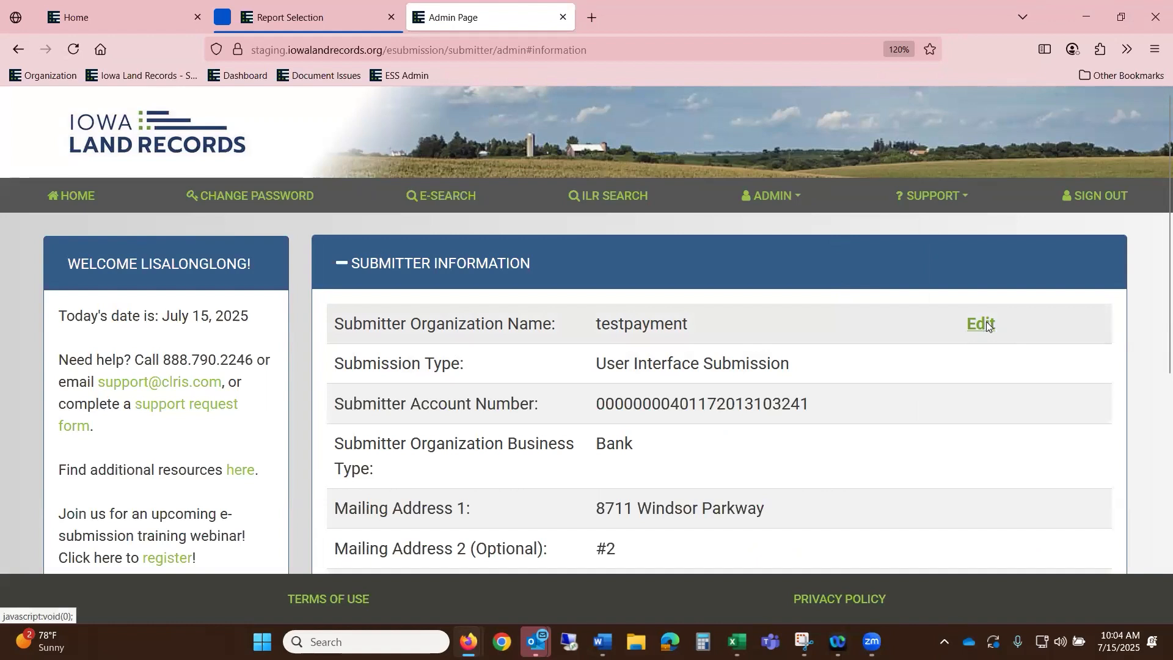
pyautogui.scroll(-3, 945, 300)
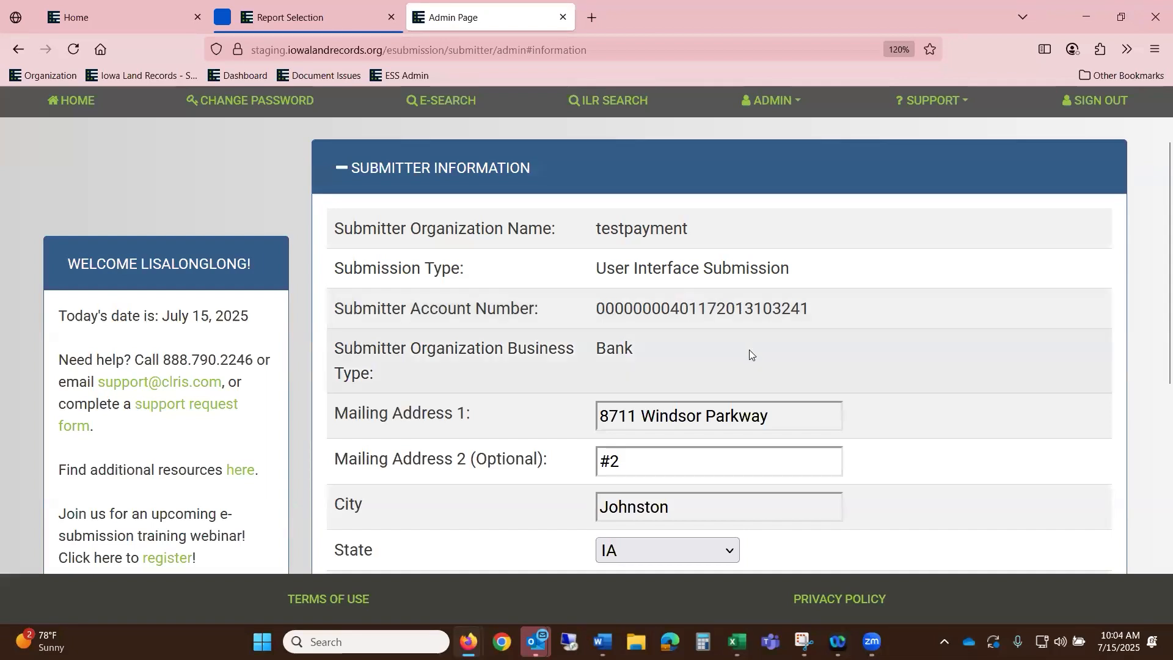
pyautogui.scroll(-3, 683, 339)
pyautogui.scroll(-6, 689, 312)
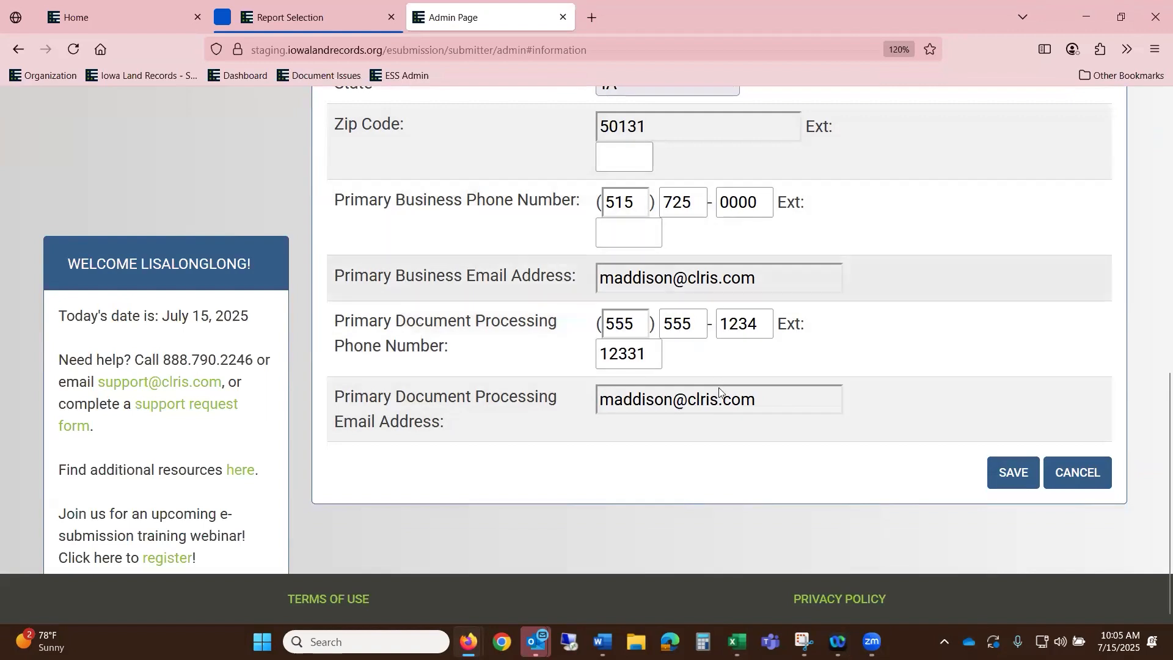
pyautogui.click(1016, 479)
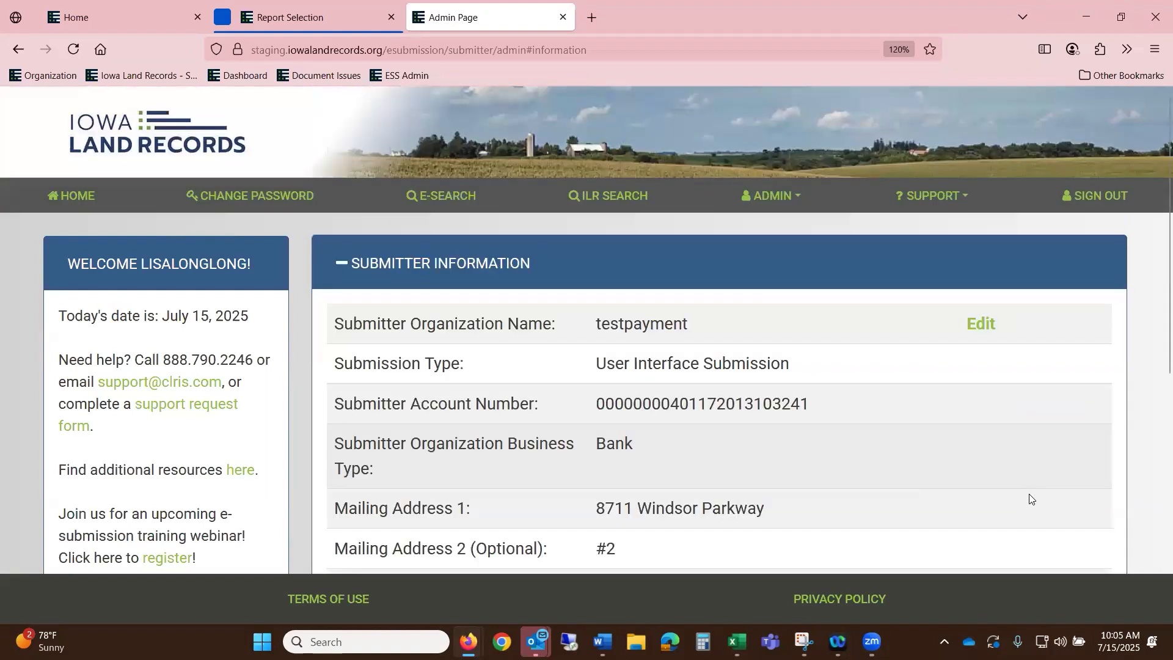
# - Look through the My Profile account page, then go home and reopen the ADMIN menu
pyautogui.click(771, 197)
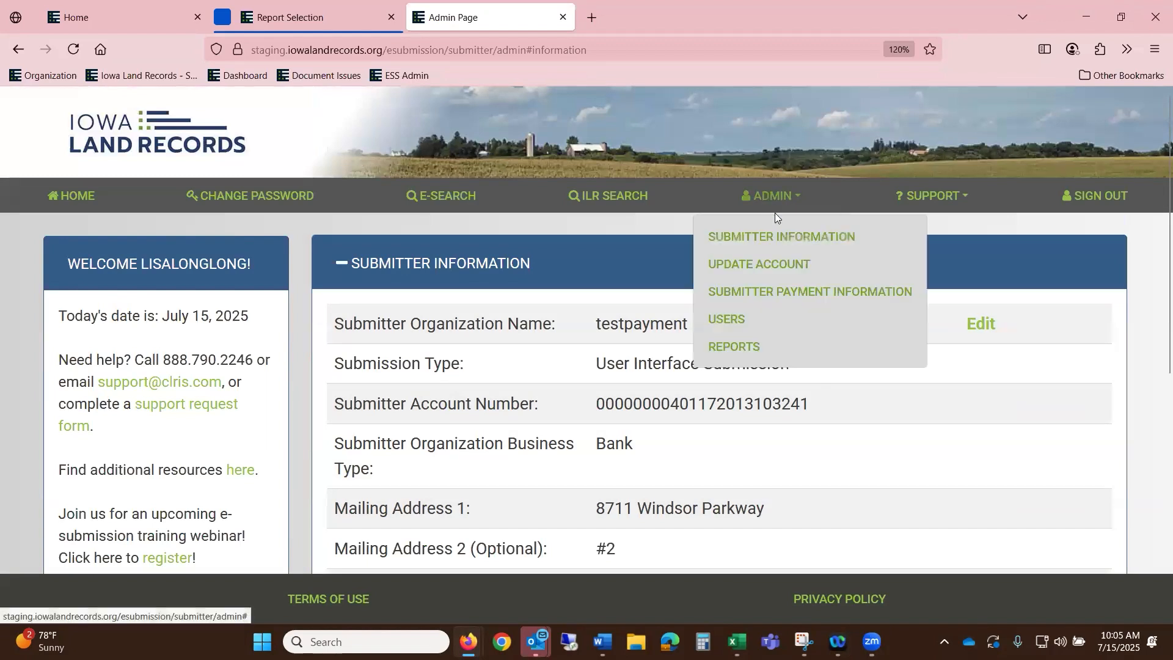
pyautogui.click(785, 264)
pyautogui.scroll(-2, 787, 264)
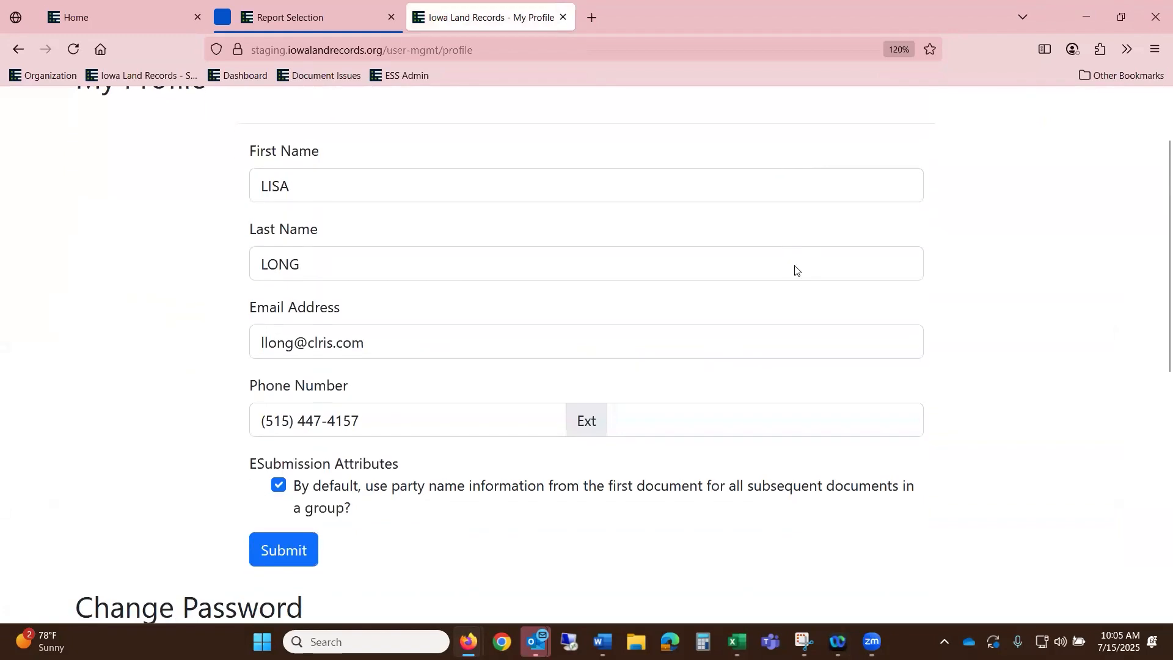
pyautogui.scroll(-9, 793, 270)
pyautogui.scroll(13, 851, 322)
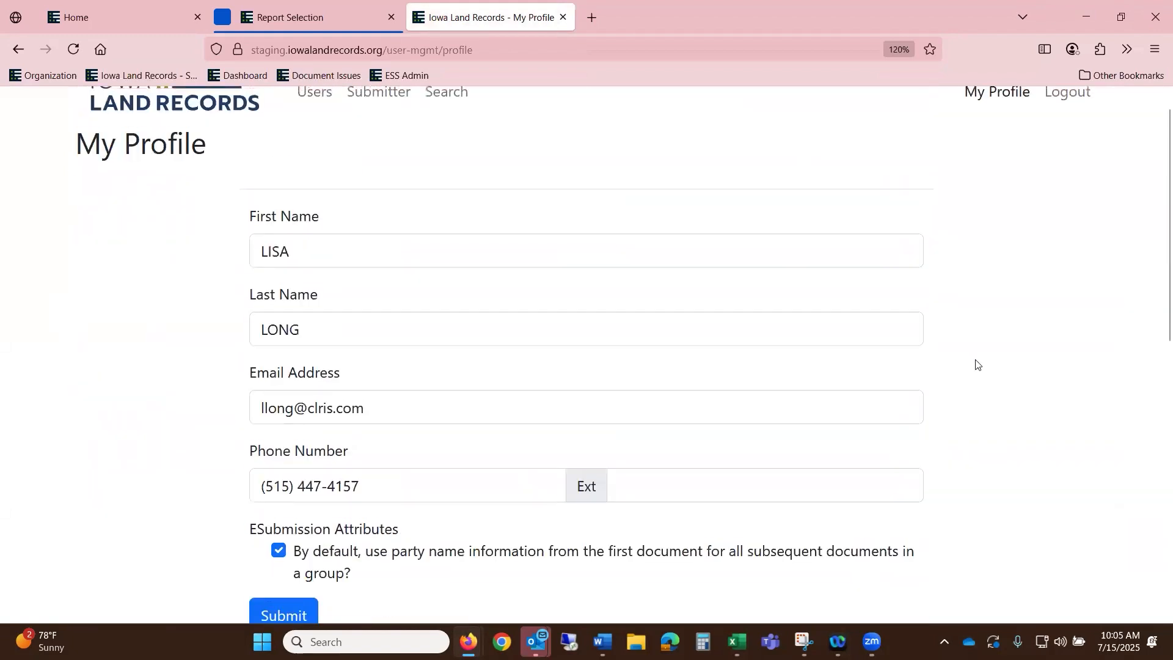
pyautogui.click(194, 119)
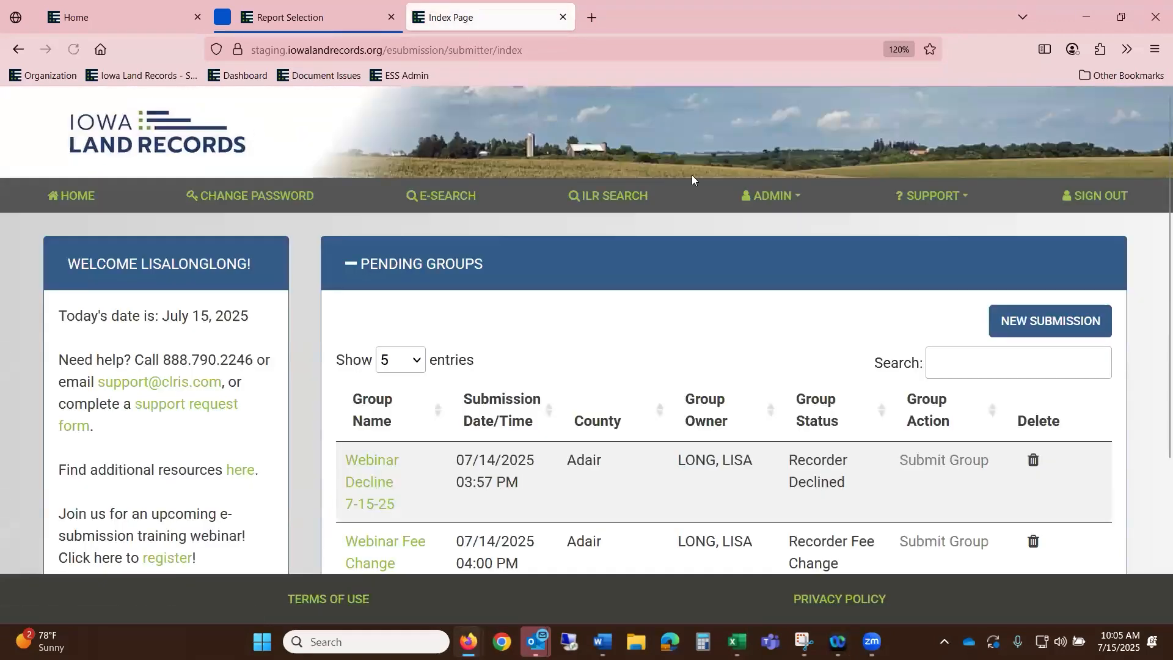
pyautogui.click(771, 196)
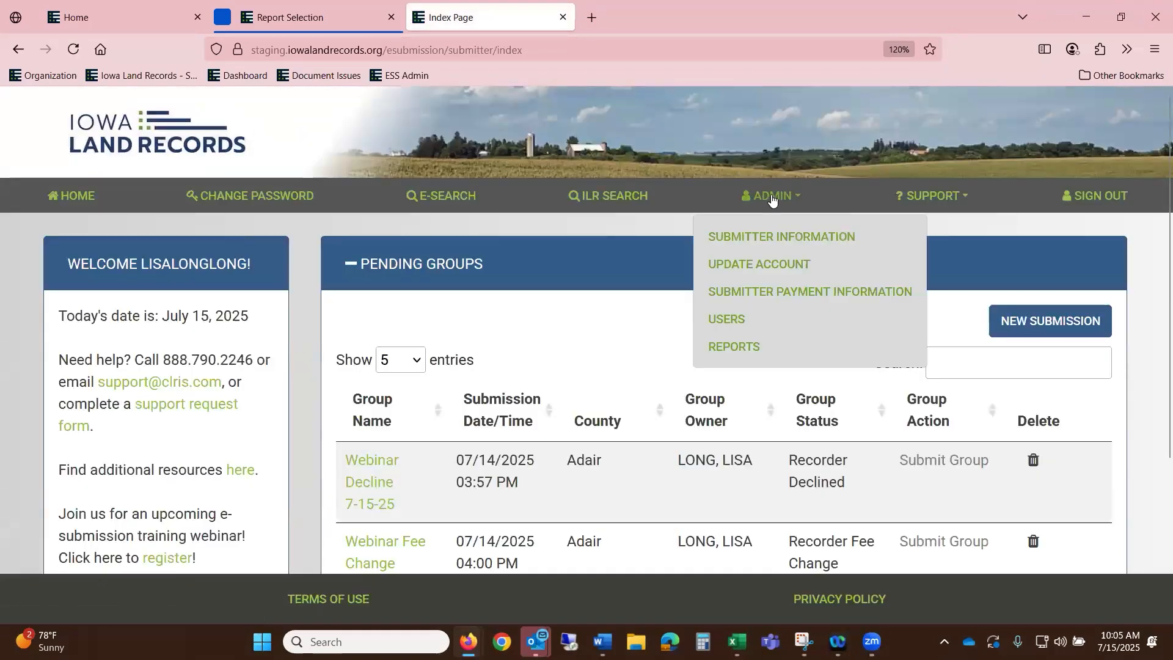
# - Open Submitter Payment Information in edit mode and scroll through its name, email and bank fields
pyautogui.click(788, 292)
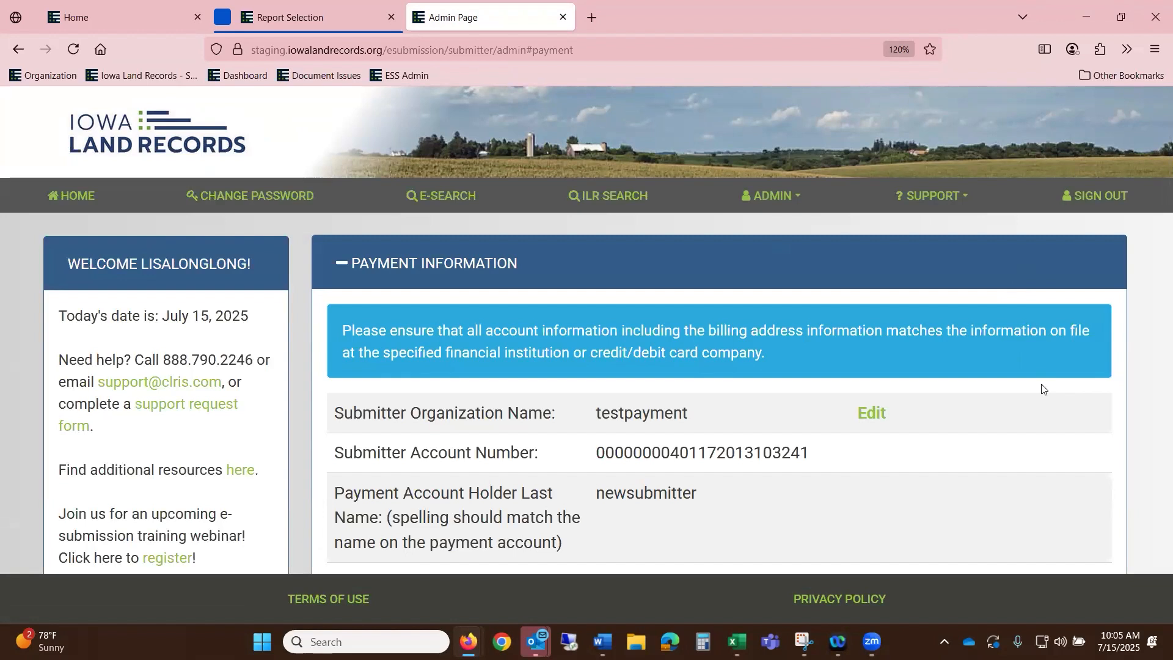
pyautogui.scroll(-8, 1021, 382)
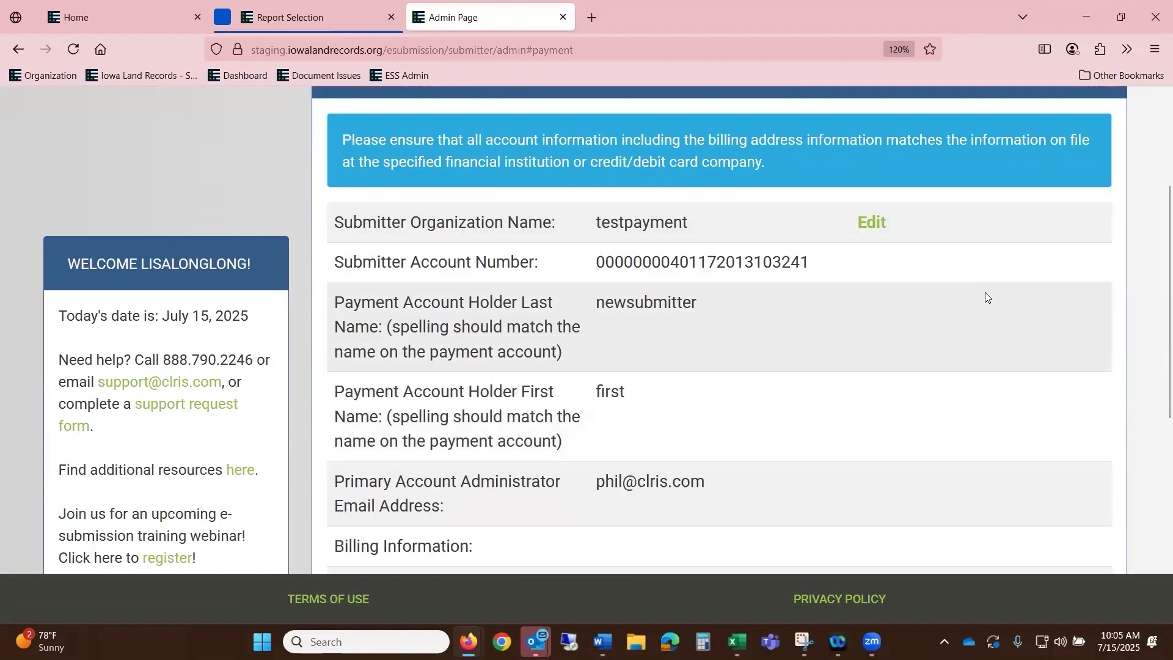
pyautogui.scroll(10, 976, 295)
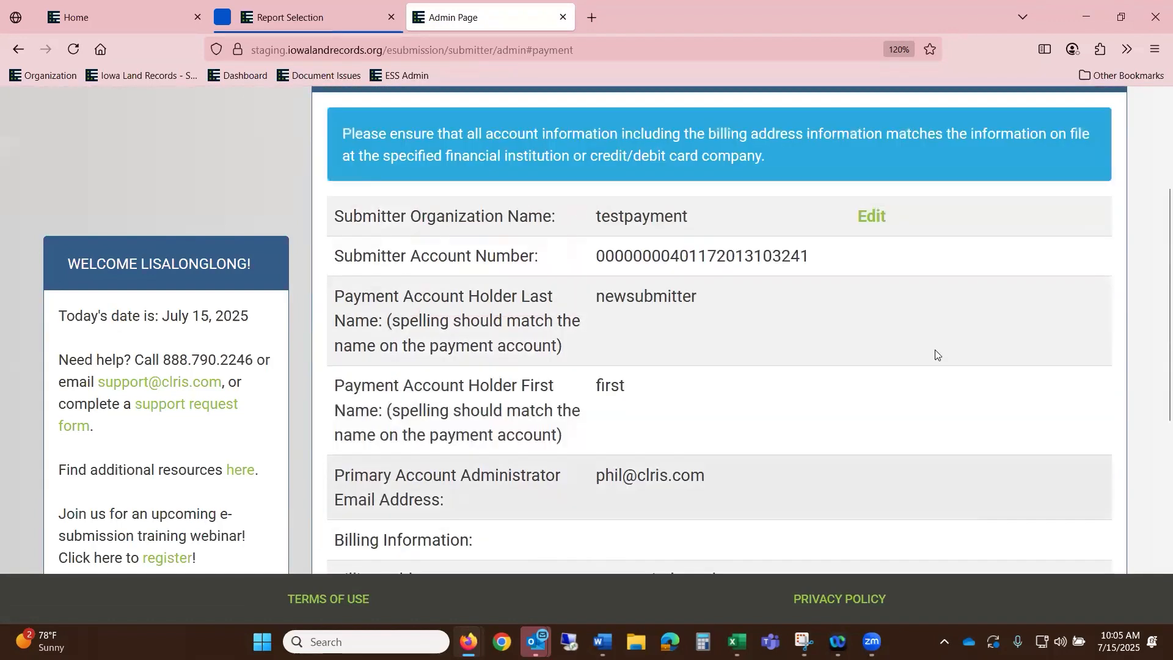
pyautogui.click(862, 411)
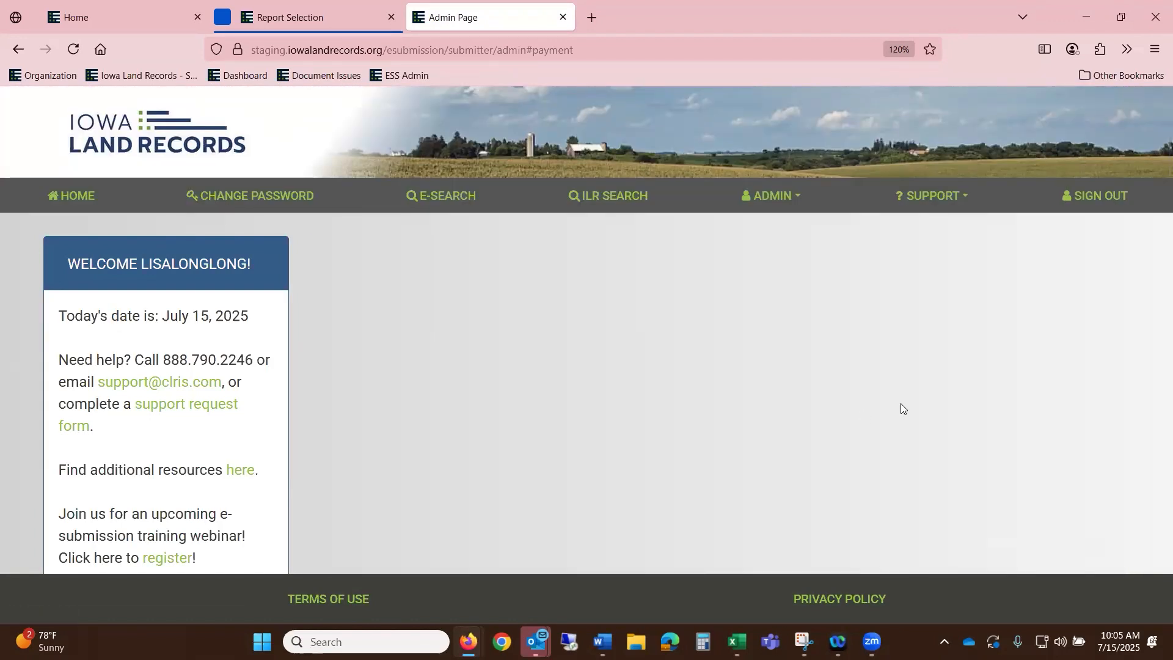
pyautogui.scroll(-5, 901, 404)
pyautogui.scroll(-10, 901, 403)
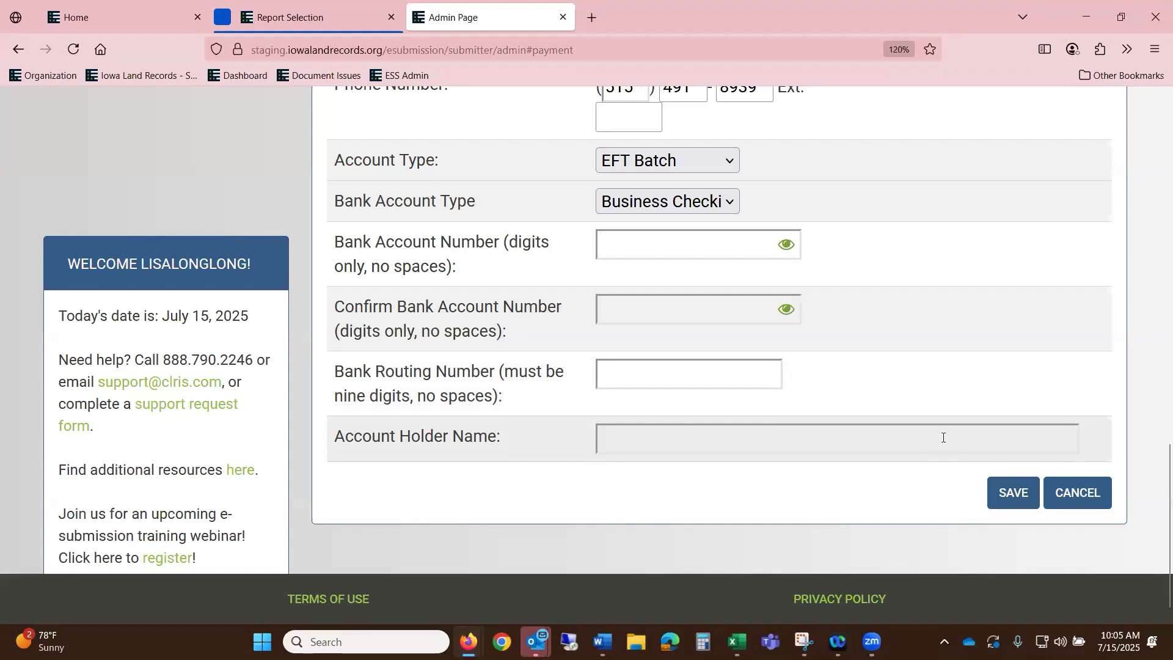
pyautogui.scroll(10, 1077, 322)
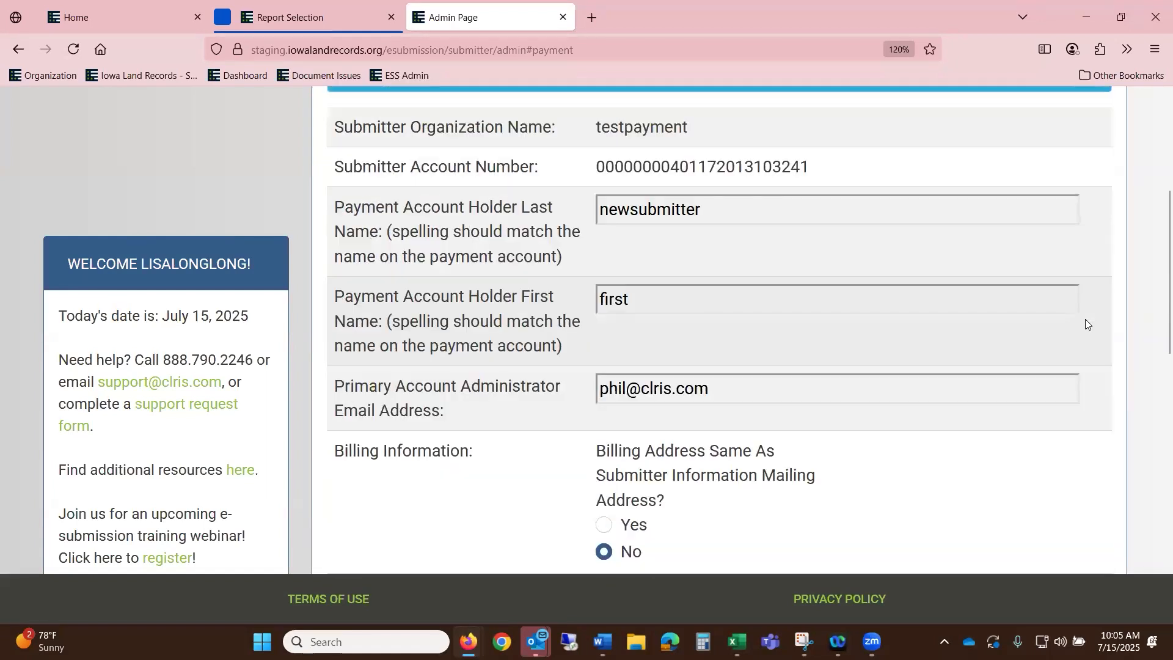
pyautogui.scroll(5, 1085, 319)
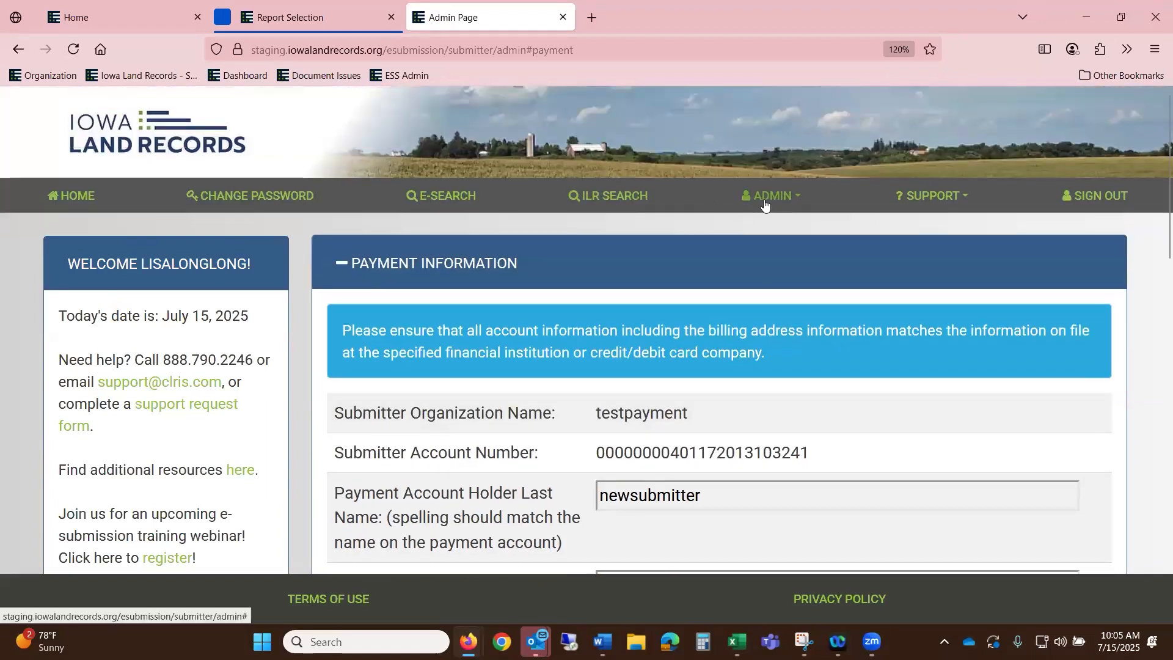
# - Show the ADMIN options and review the payment form's EFT Batch and Business Checking settings
pyautogui.click(763, 204)
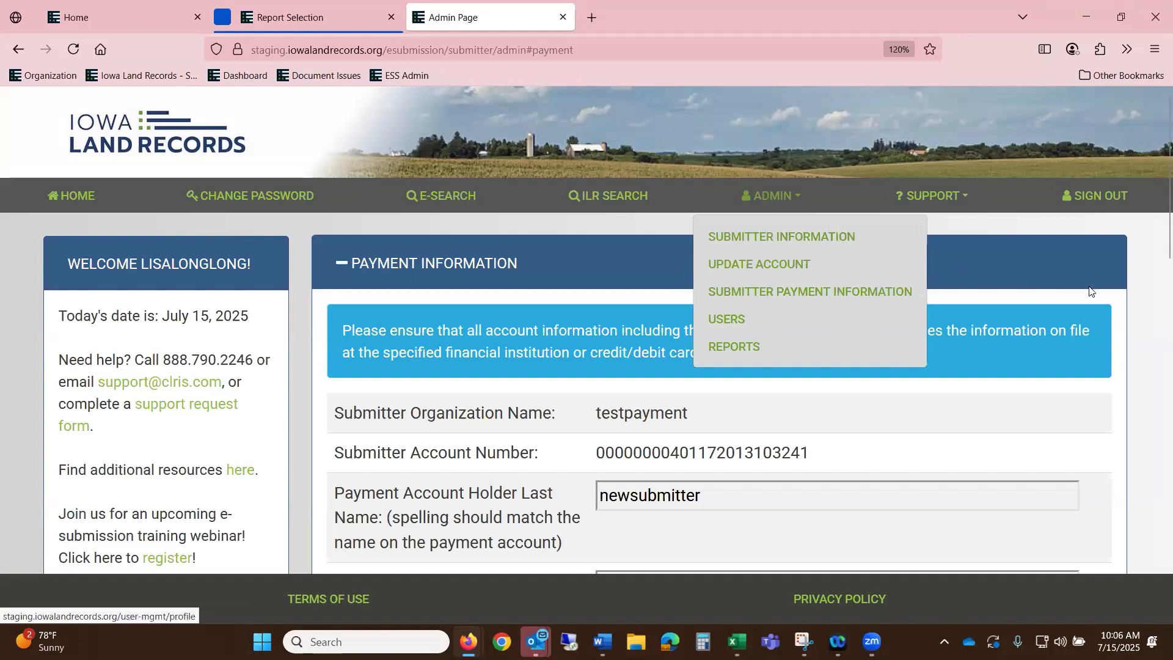
pyautogui.scroll(-5, 891, 397)
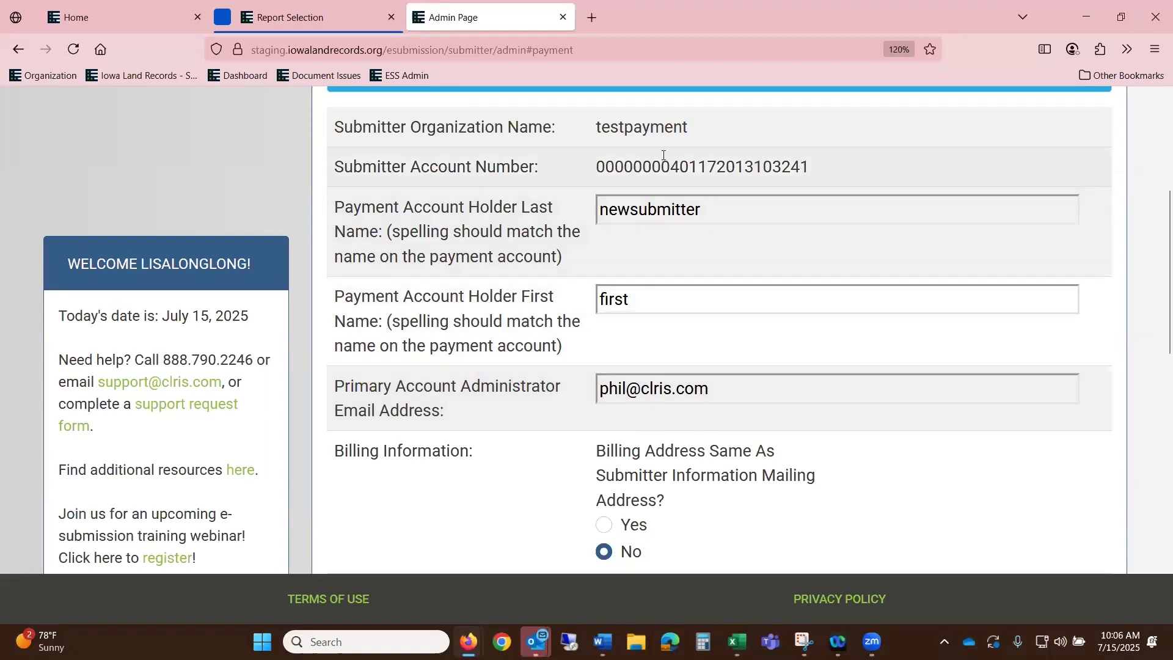
pyautogui.scroll(-12, 729, 296)
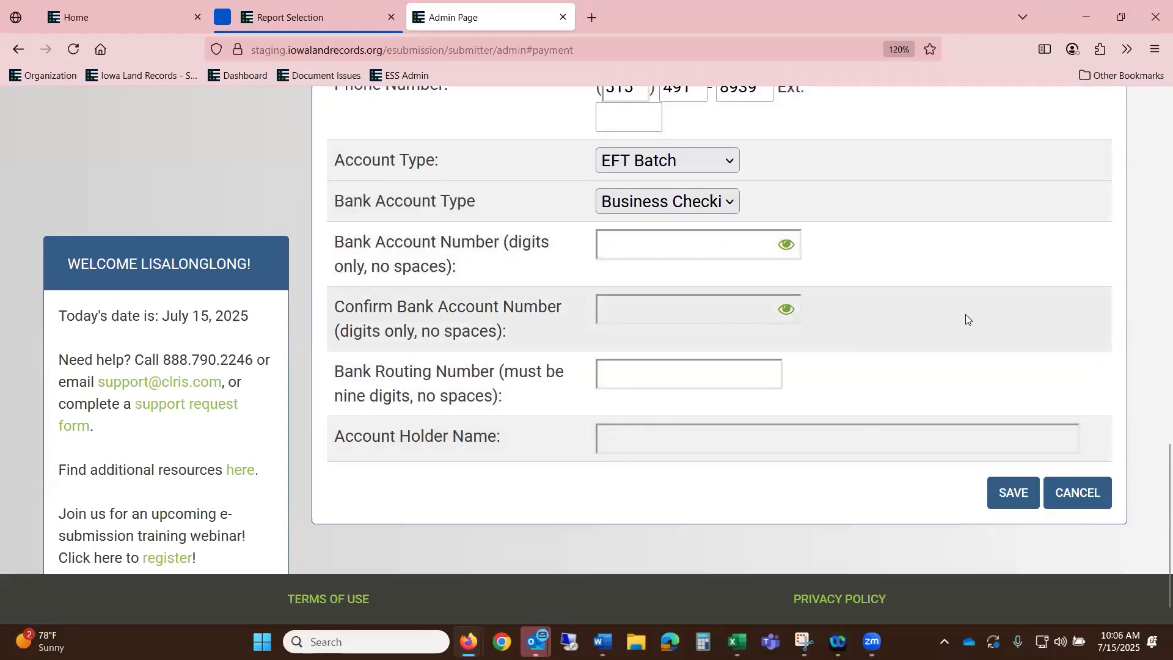
pyautogui.scroll(12, 963, 320)
pyautogui.scroll(3, 977, 310)
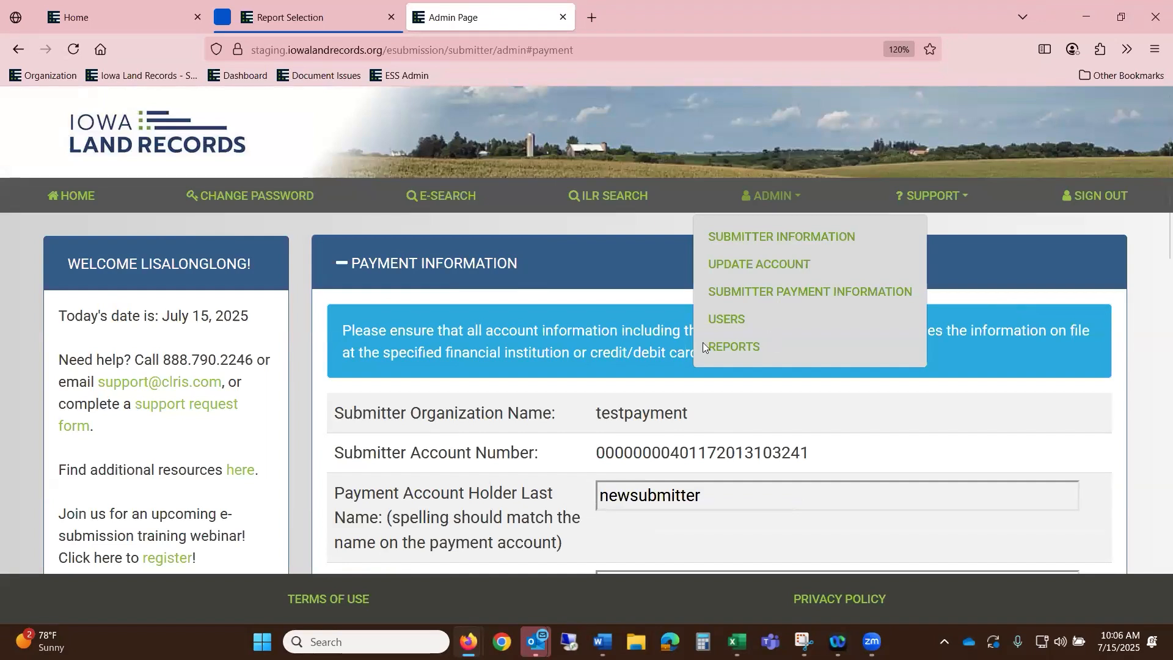
# - Preview the blank Add User form, then return to the testpayment Manage Users list
pyautogui.click(721, 327)
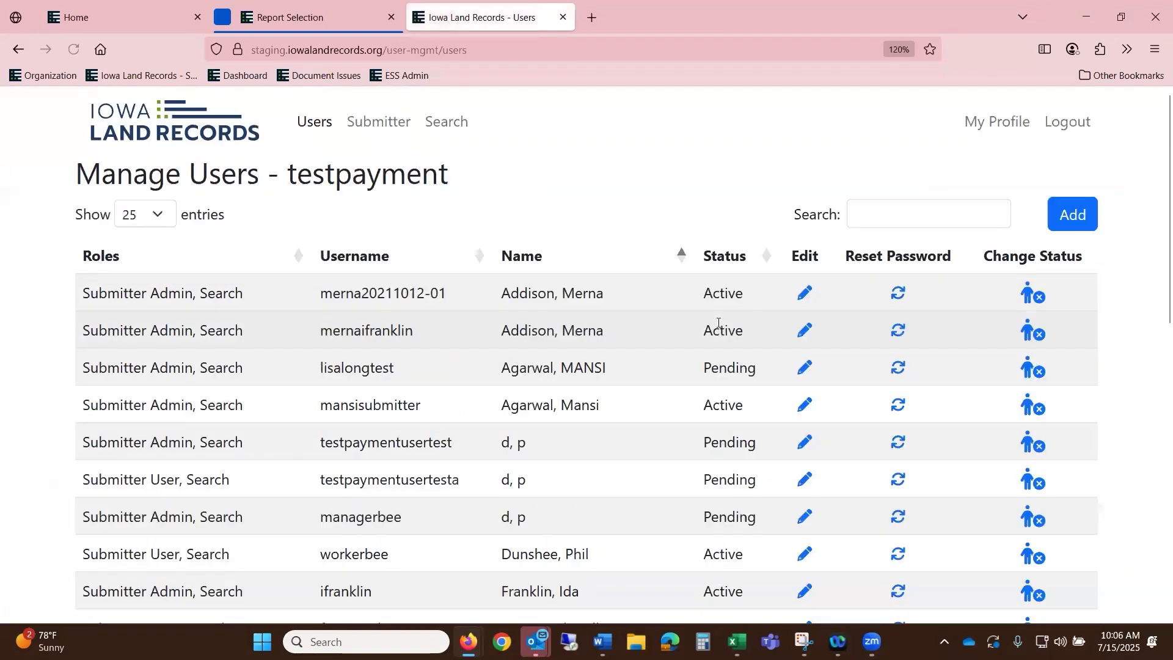
pyautogui.click(1087, 217)
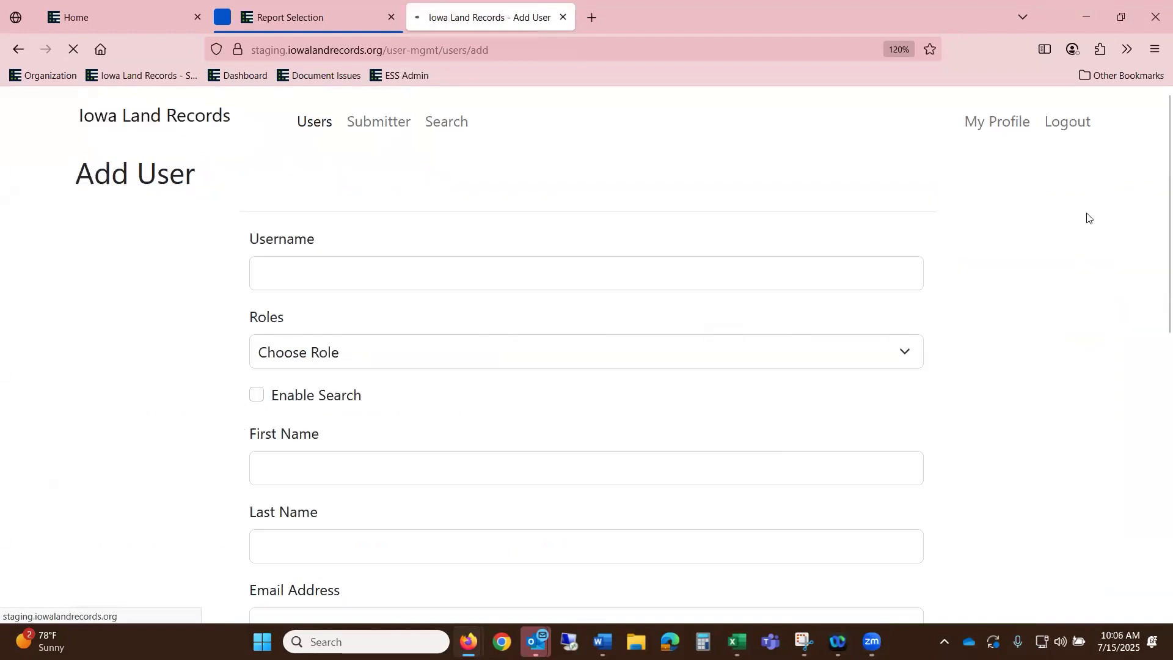
pyautogui.scroll(-3, 570, 274)
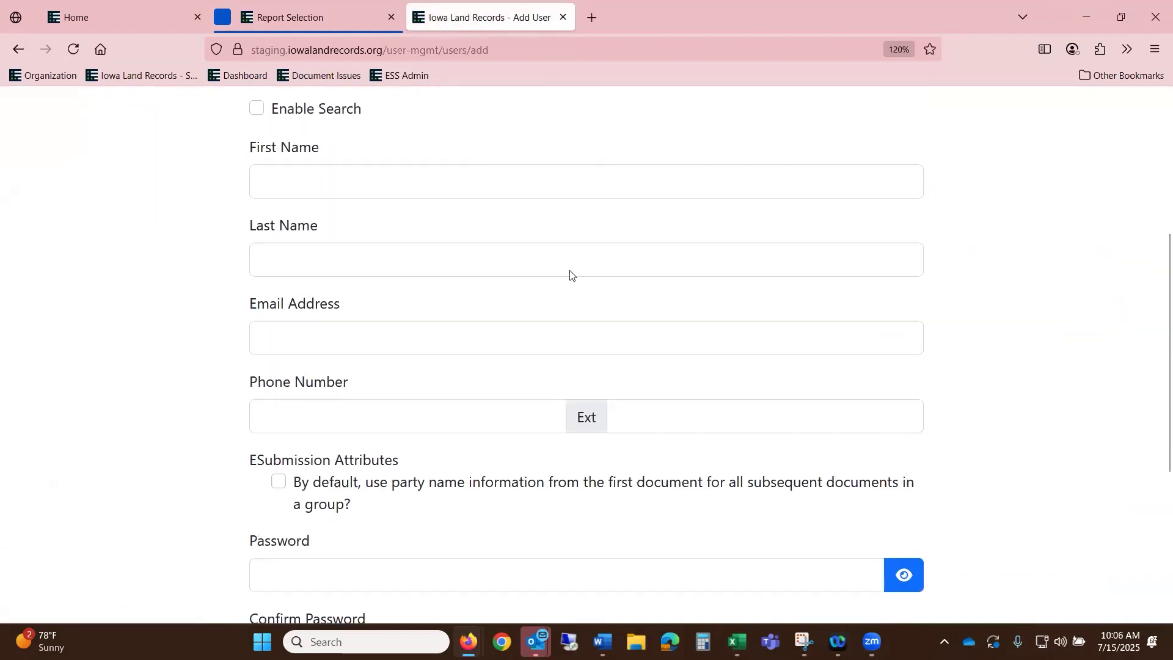
pyautogui.scroll(-3, 571, 271)
pyautogui.scroll(2, 489, 275)
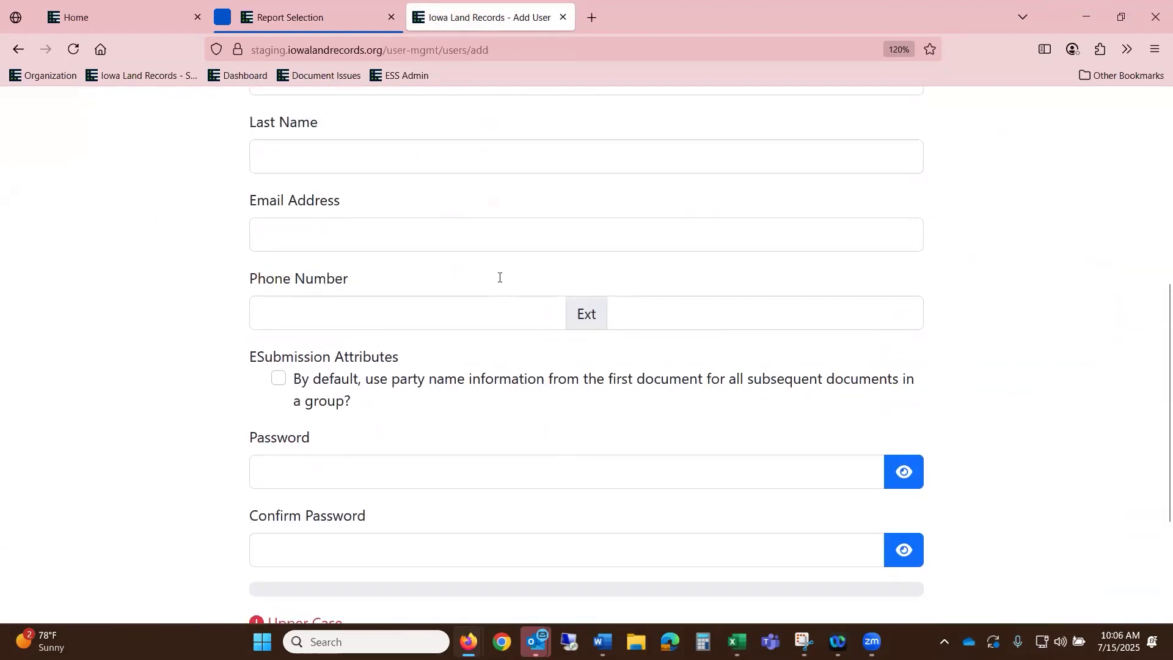
pyautogui.scroll(4, 499, 277)
pyautogui.click(311, 131)
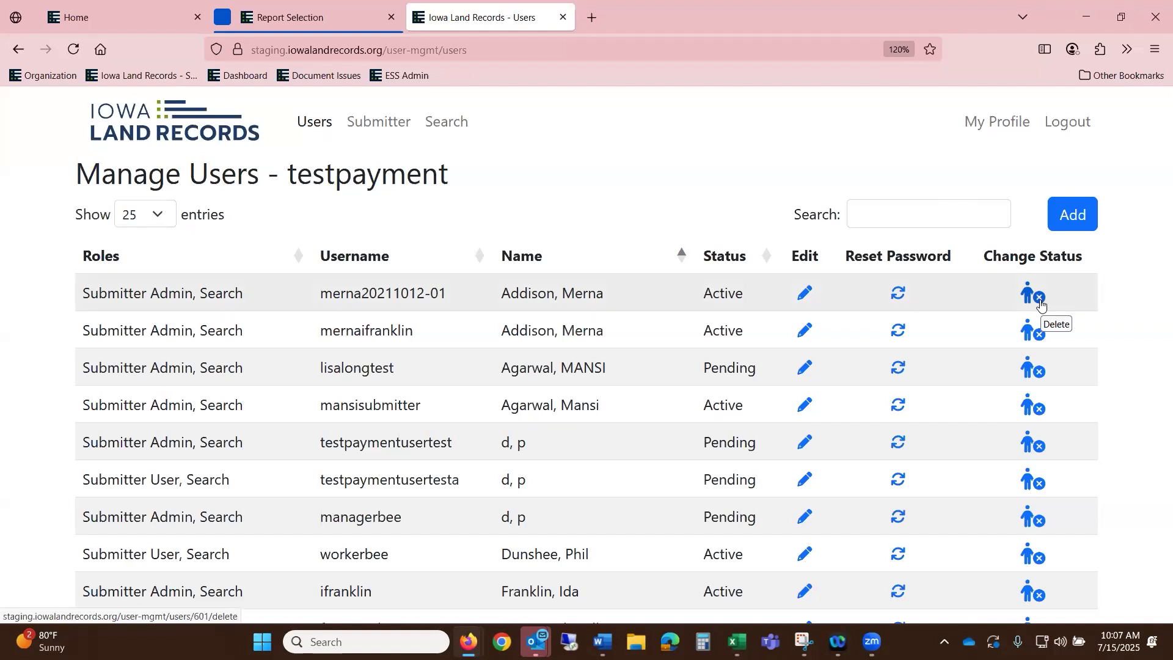
# - Change the fifth user's role from Submitter Admin to Submitter User and submit
pyautogui.click(807, 443)
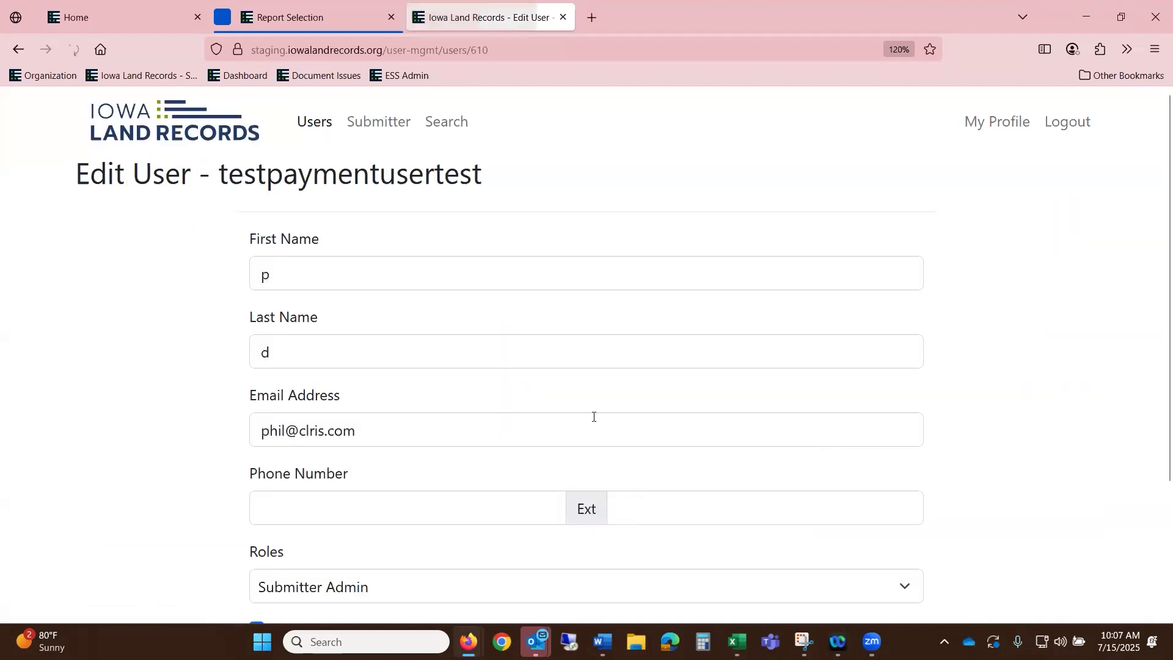
pyautogui.scroll(-3, 558, 426)
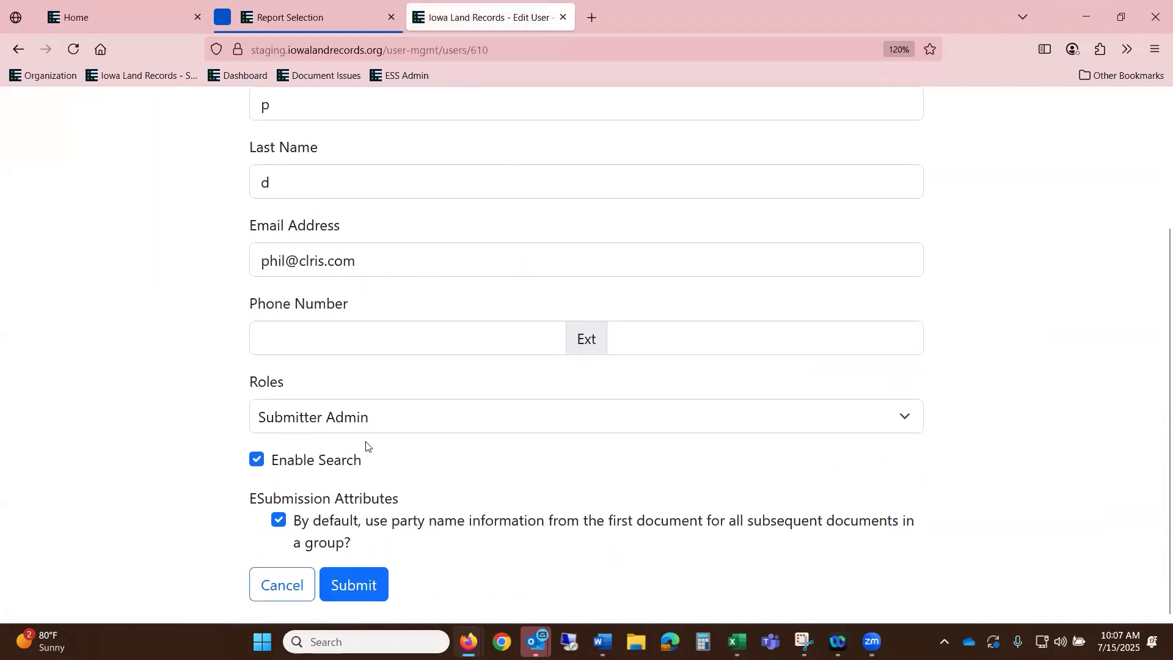
pyautogui.click(383, 425)
pyautogui.click(366, 511)
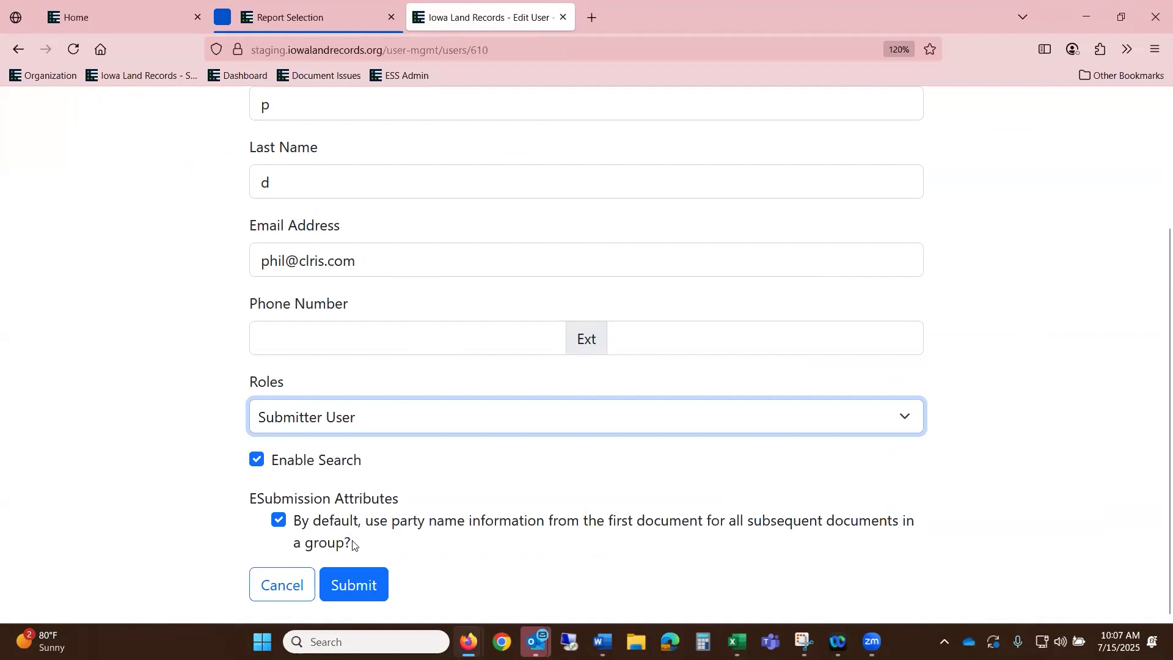
pyautogui.click(367, 582)
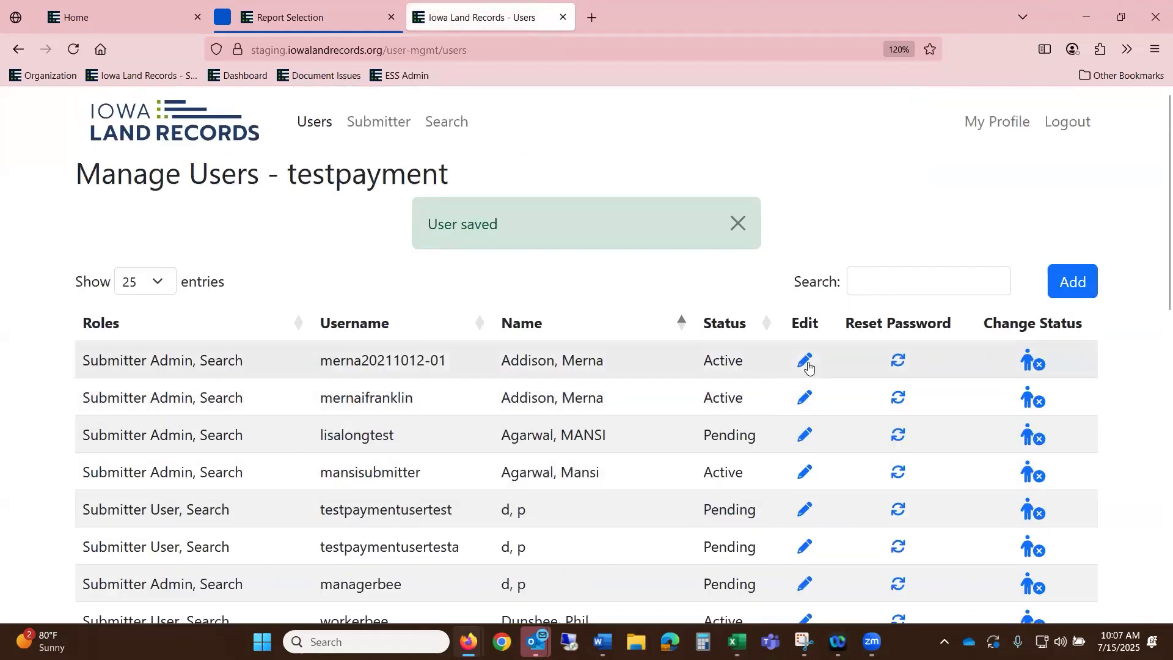
# - Resubmit the first user's record (Submitter Admin, Enable Search), then return home to the ADMIN options
pyautogui.click(806, 361)
pyautogui.scroll(-3, 795, 379)
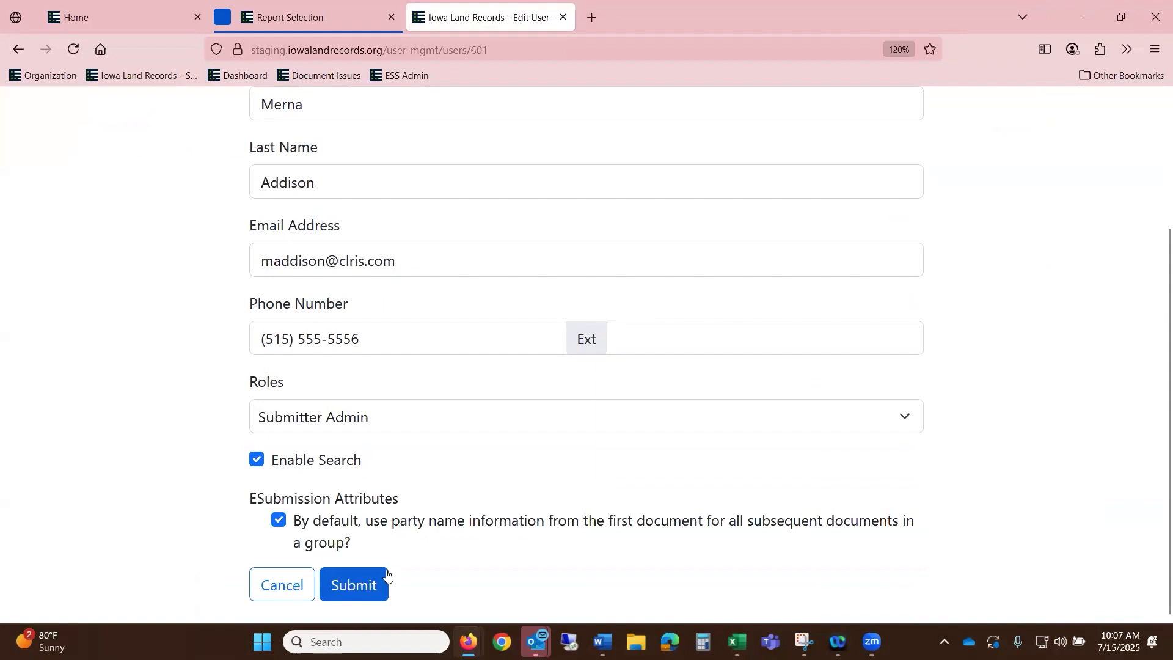
pyautogui.click(341, 586)
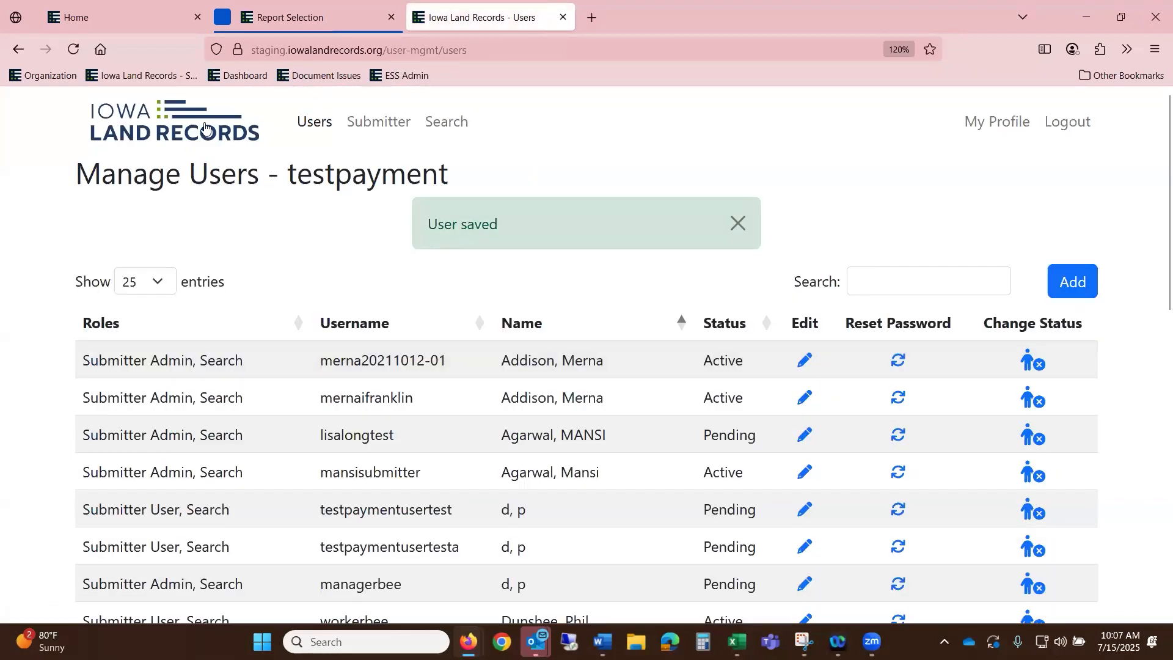
pyautogui.click(201, 117)
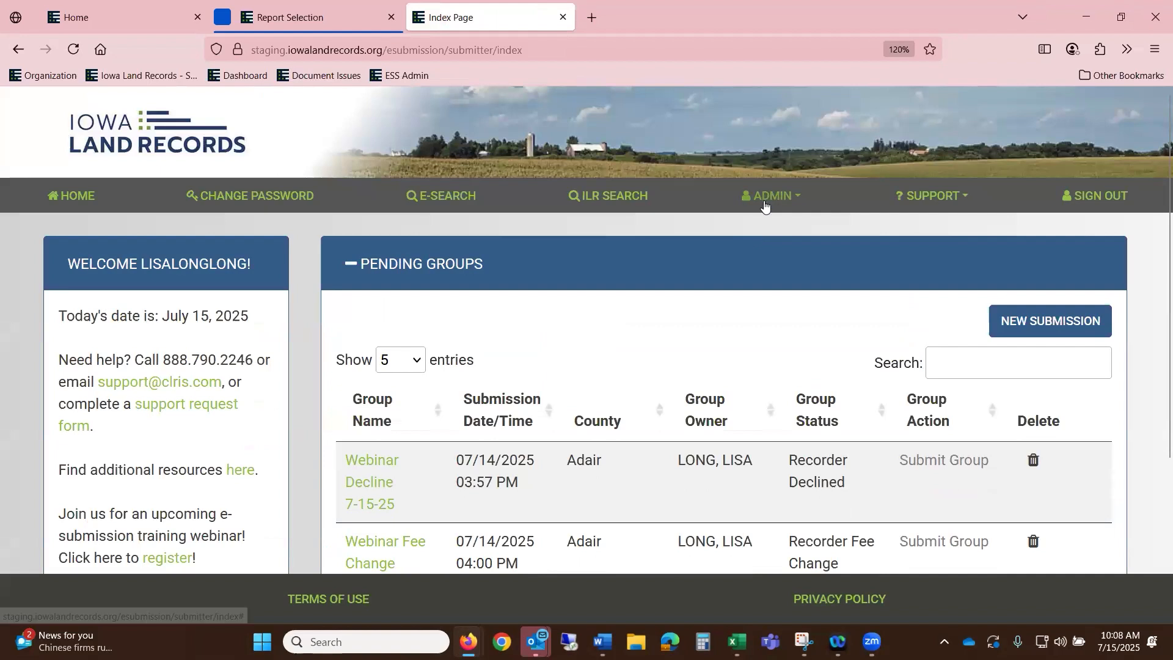
pyautogui.click(766, 199)
# - Open ADMIN > REPORTS showing Settlement and Group Delete reports, then show the SUPPORT options
pyautogui.click(739, 346)
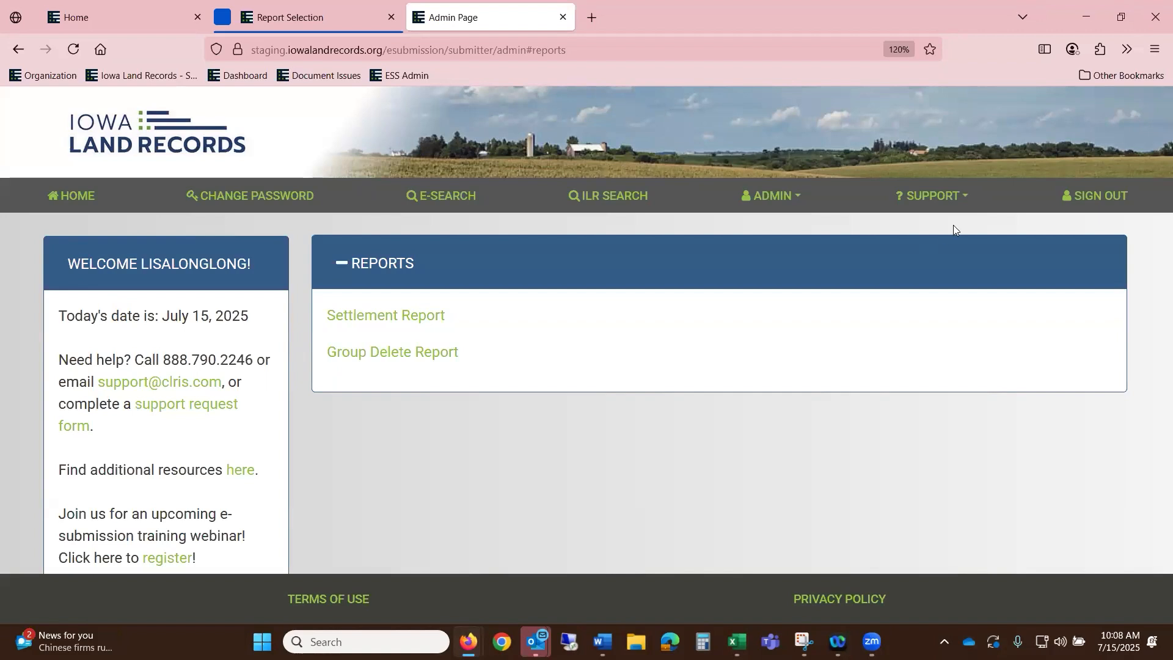
pyautogui.click(948, 196)
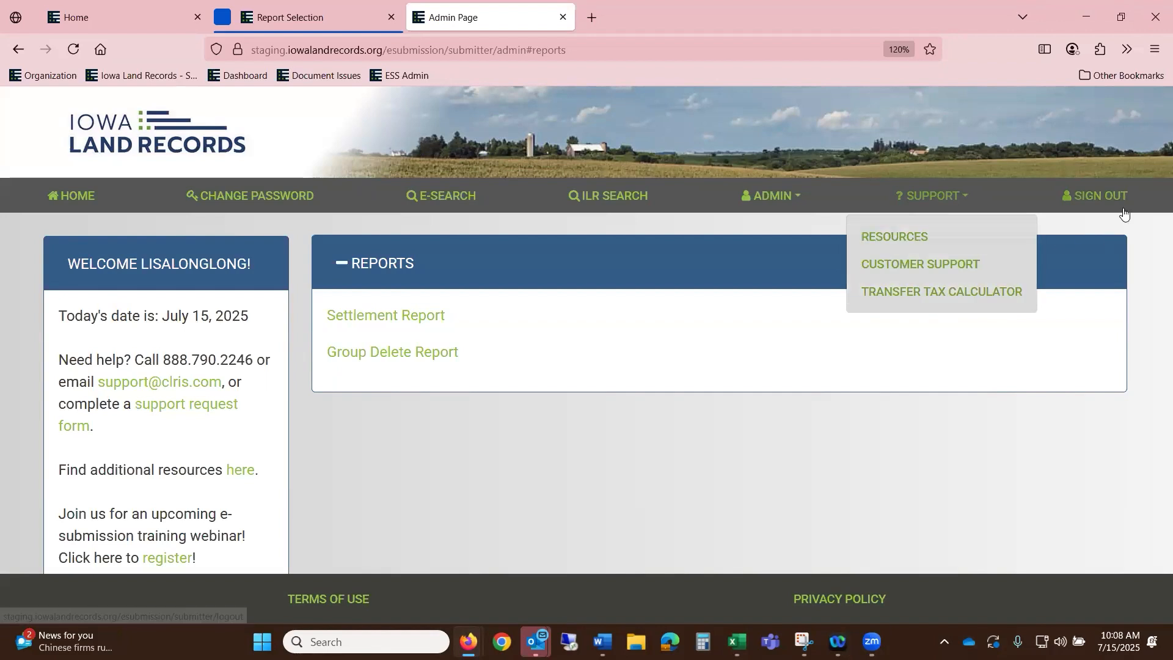
# - Return to the home page's pending groups table using HOME
pyautogui.click(99, 198)
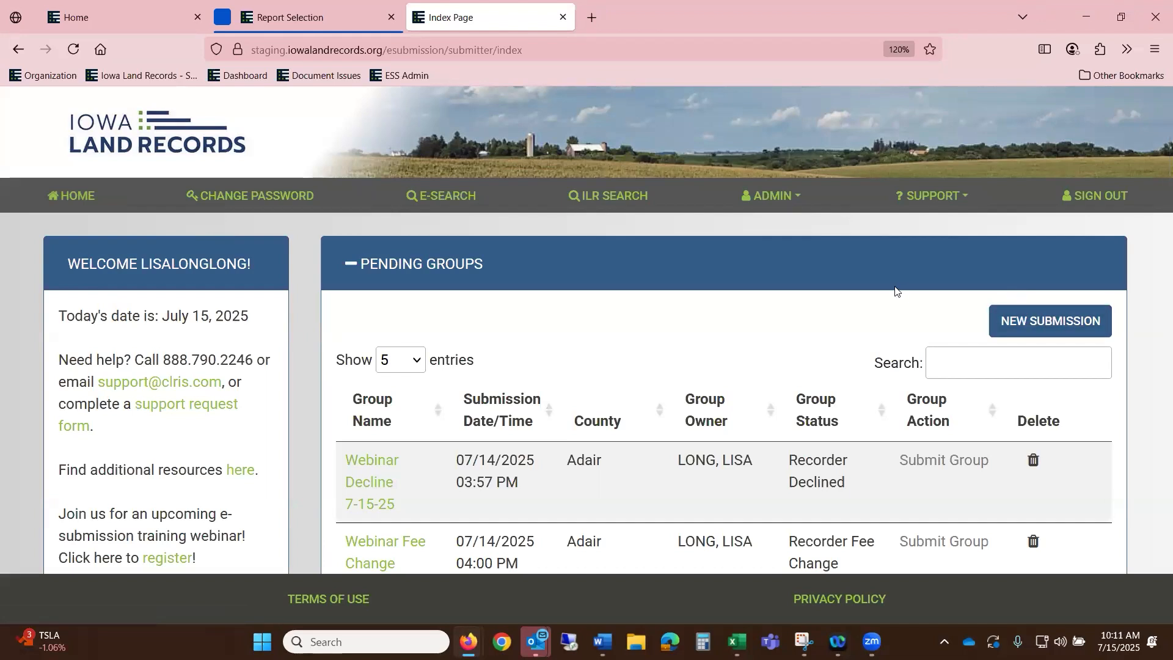
# - Create a new submission group for Adair County named 'Webinar 071525A'
pyautogui.click(1057, 332)
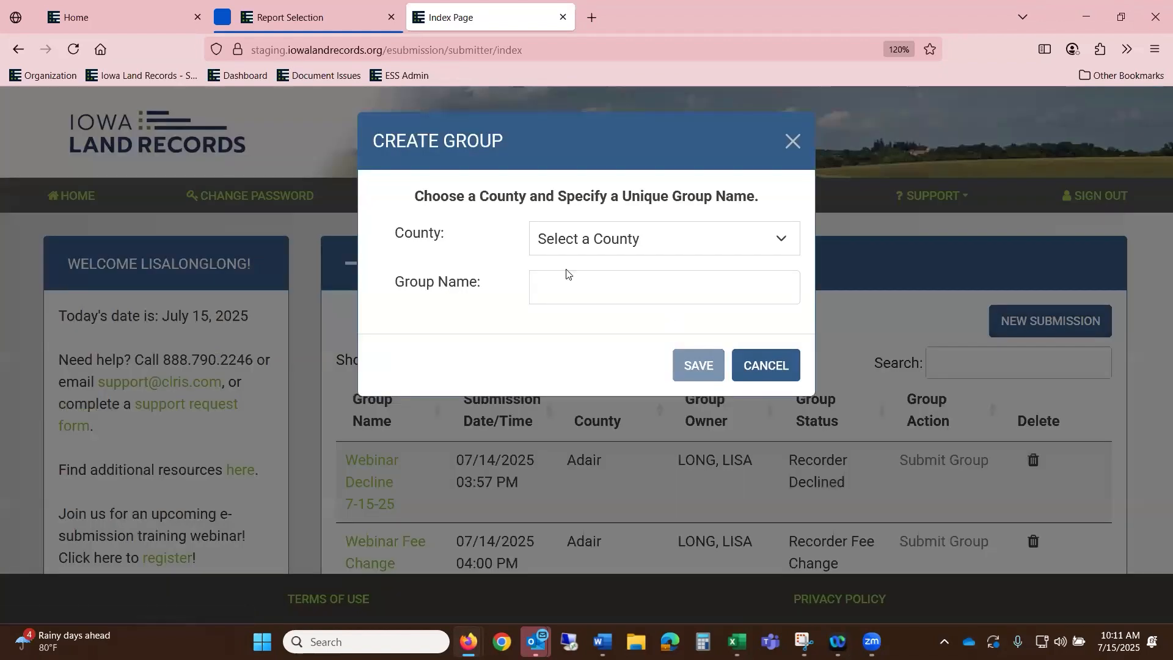
pyautogui.click(592, 243)
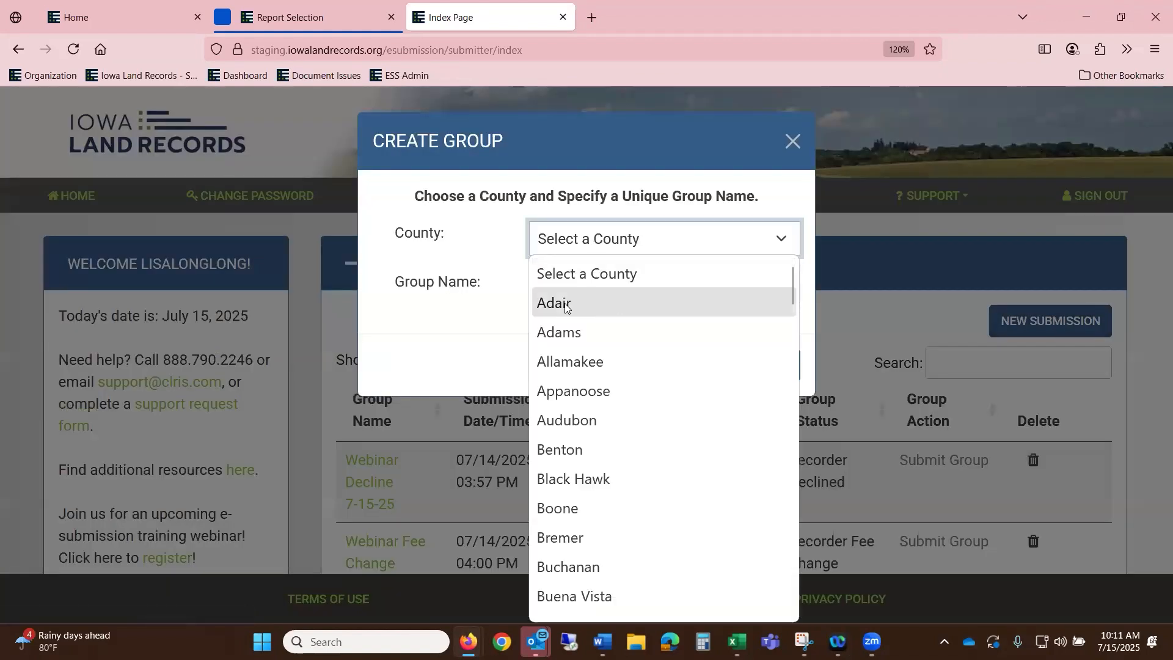
pyautogui.click(565, 304)
pyautogui.click(574, 287)
pyautogui.write('Webi')
pyautogui.press('BackSpace')
pyautogui.press('BackSpace')
pyautogui.write('binar ')
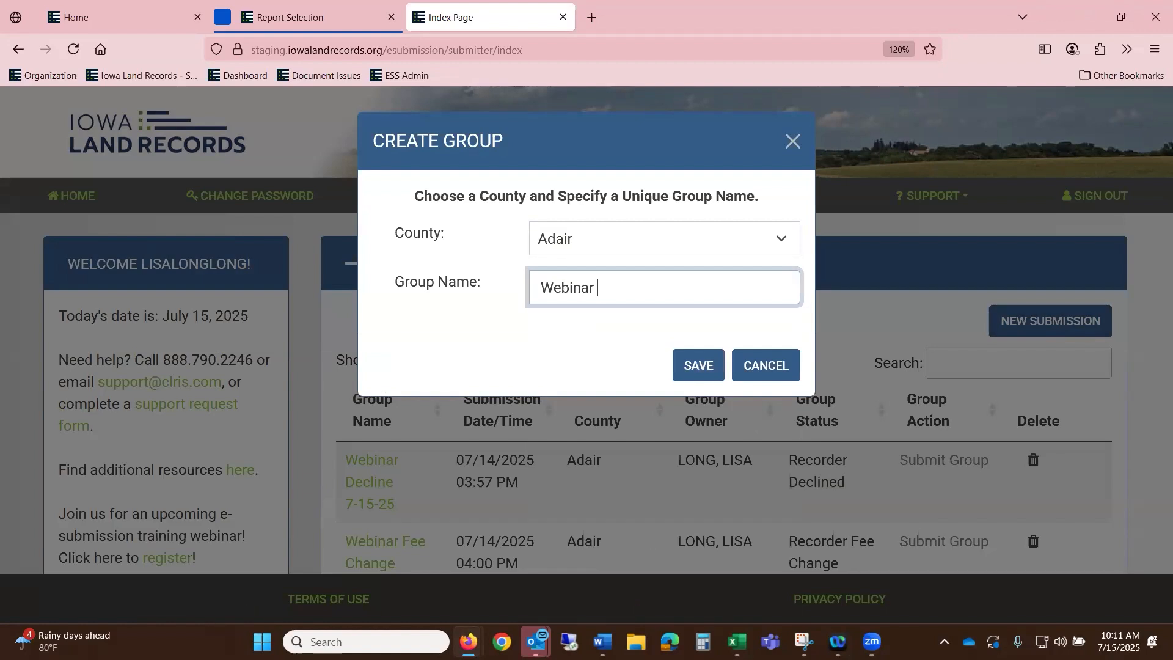
pyautogui.write('071525A')
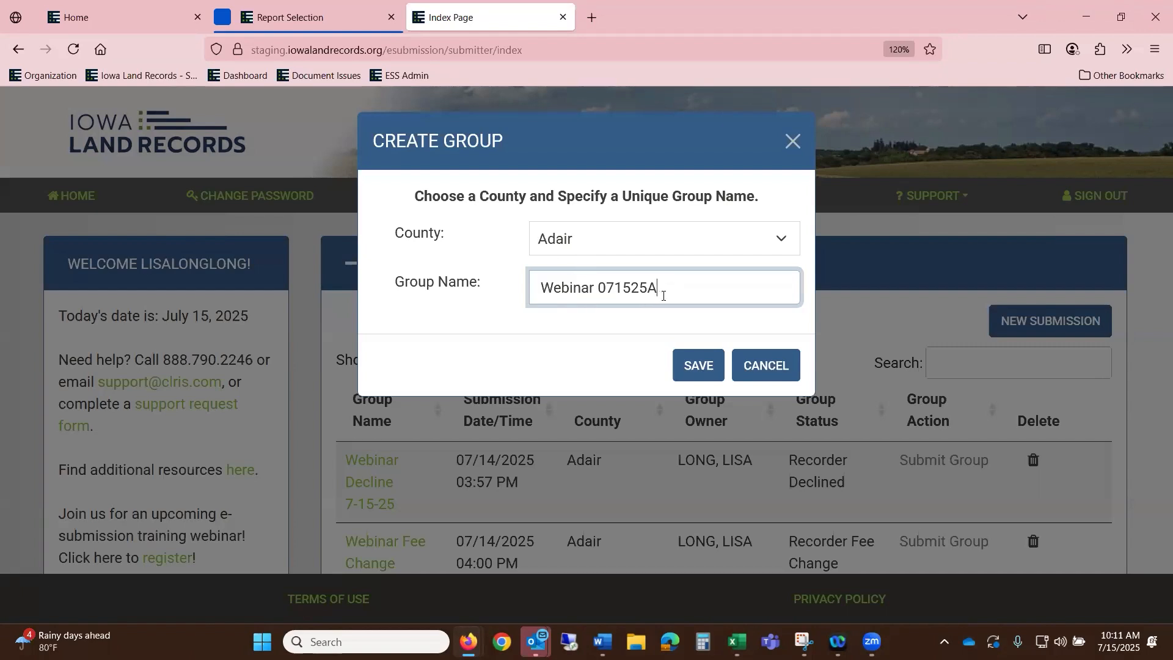
pyautogui.click(690, 374)
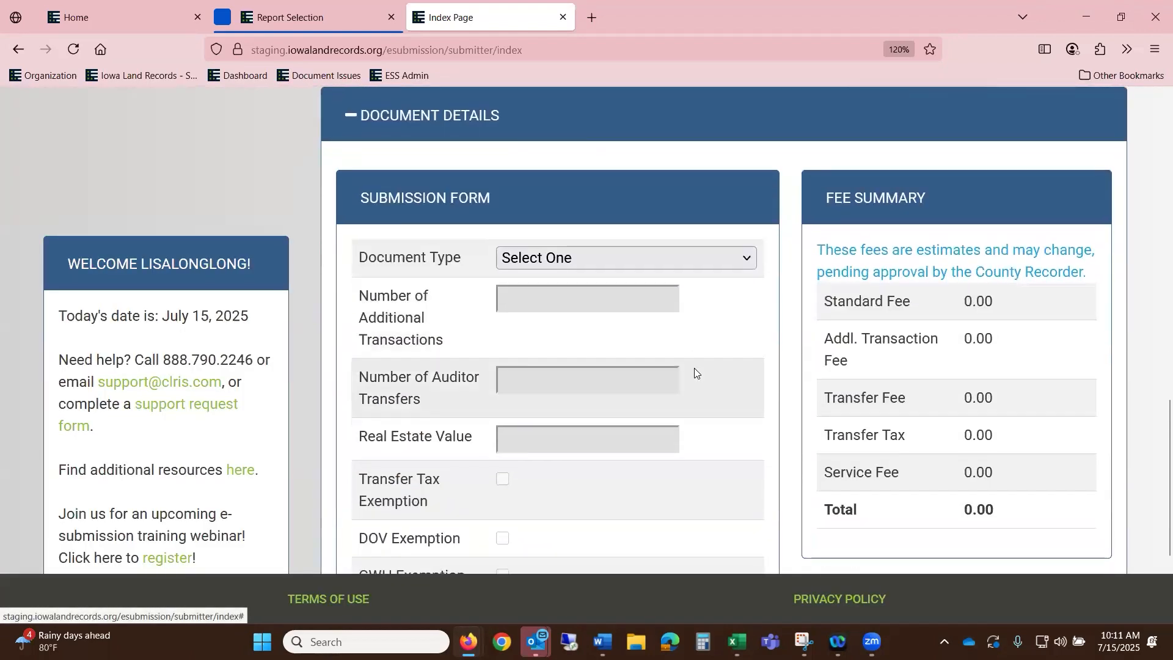
# - Set the document type to Deed with 1 auditor transfer and real estate value 85,000.00
pyautogui.click(532, 260)
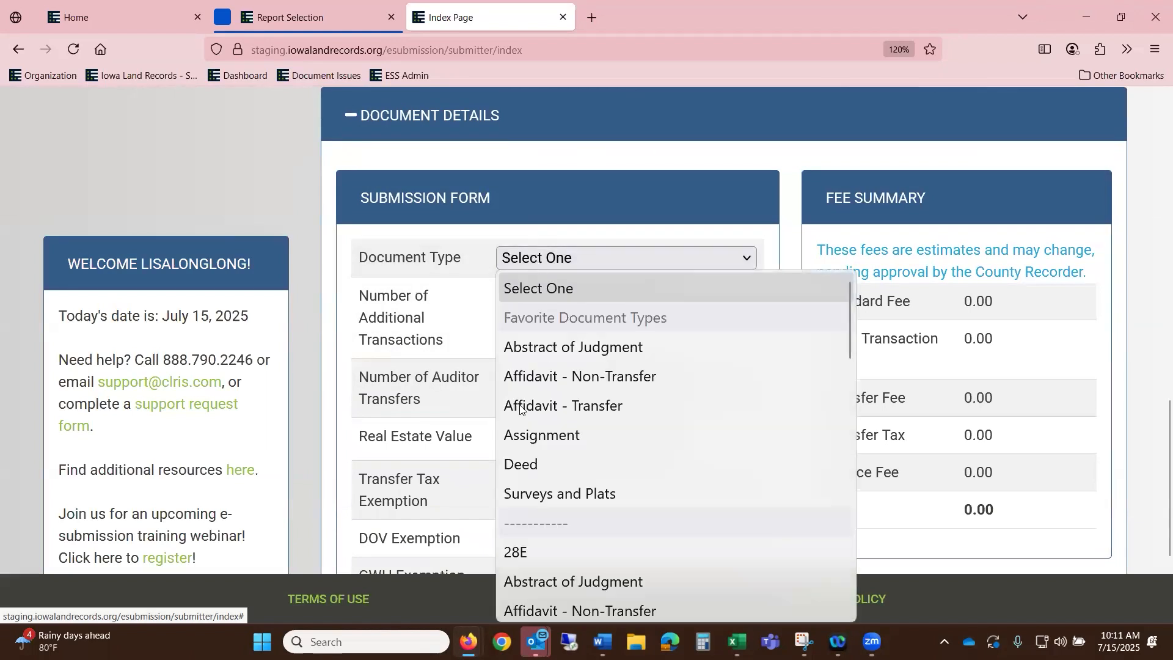
pyautogui.click(531, 466)
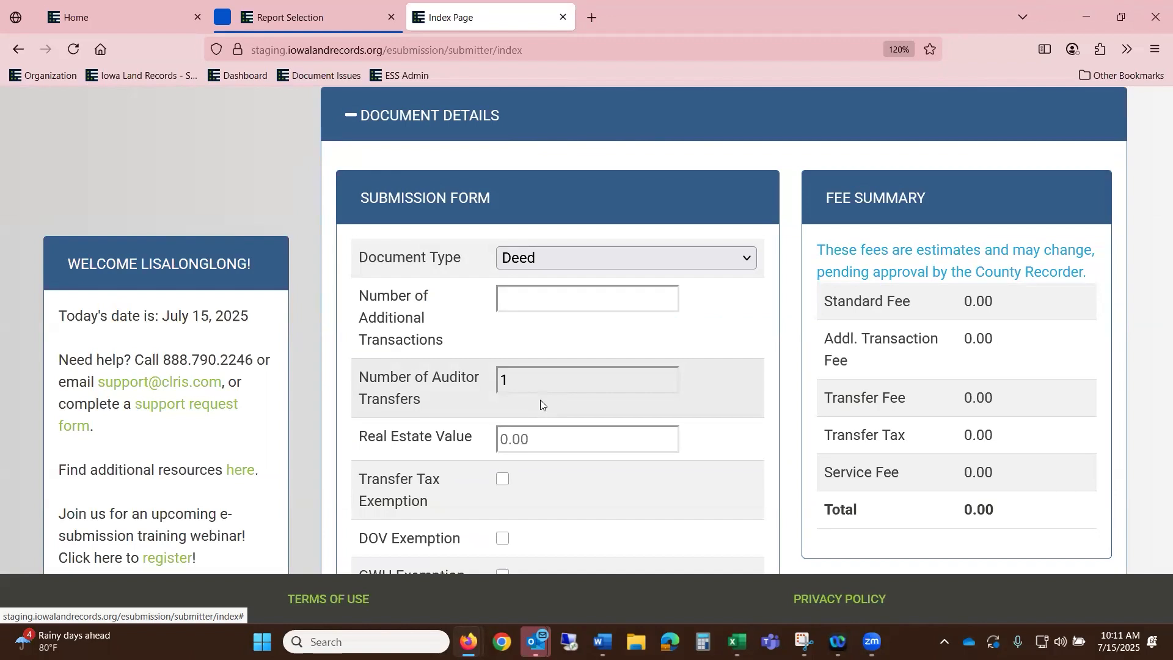
pyautogui.click(539, 379)
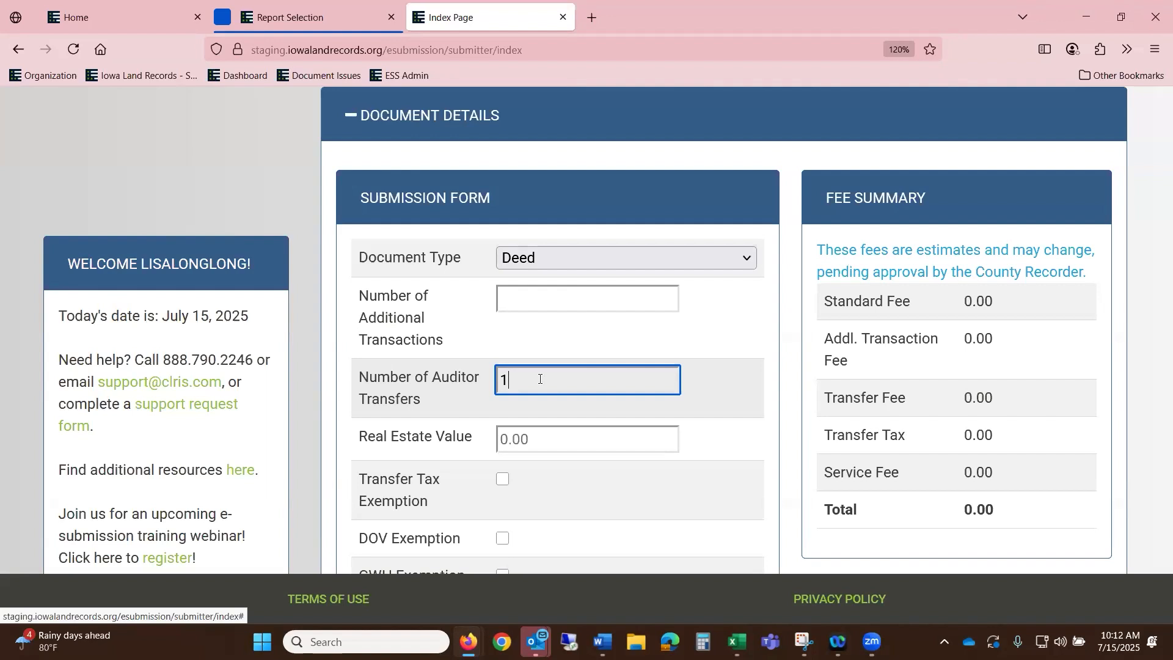
pyautogui.click(570, 441)
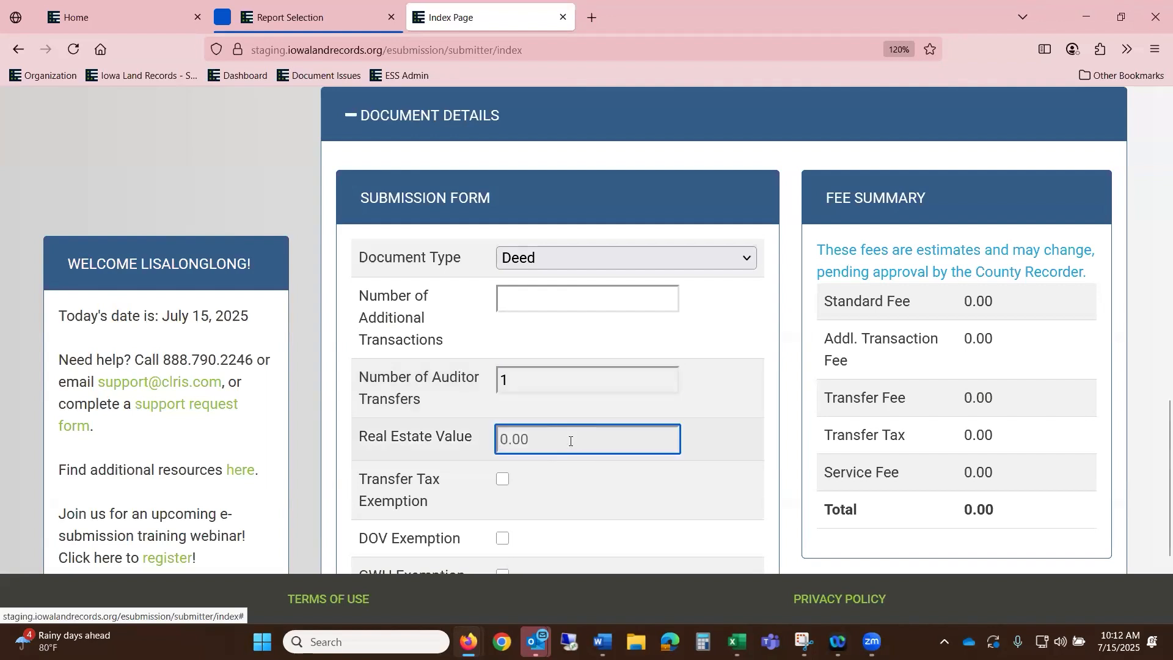
pyautogui.write('85,000.00')
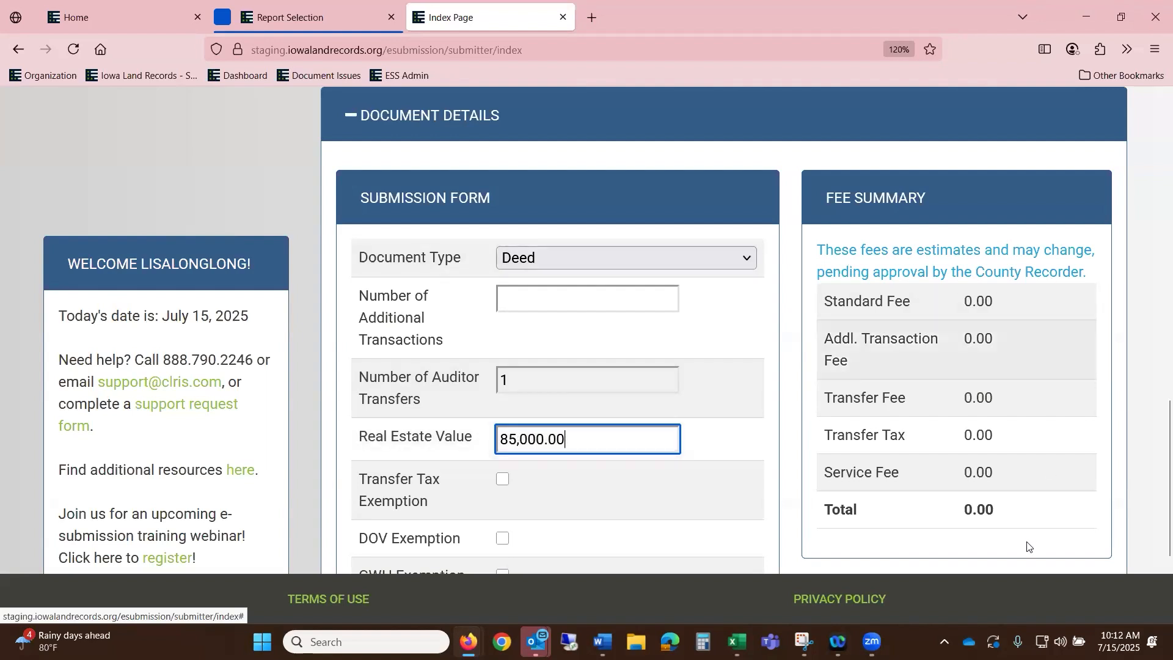
pyautogui.scroll(-2, 1033, 492)
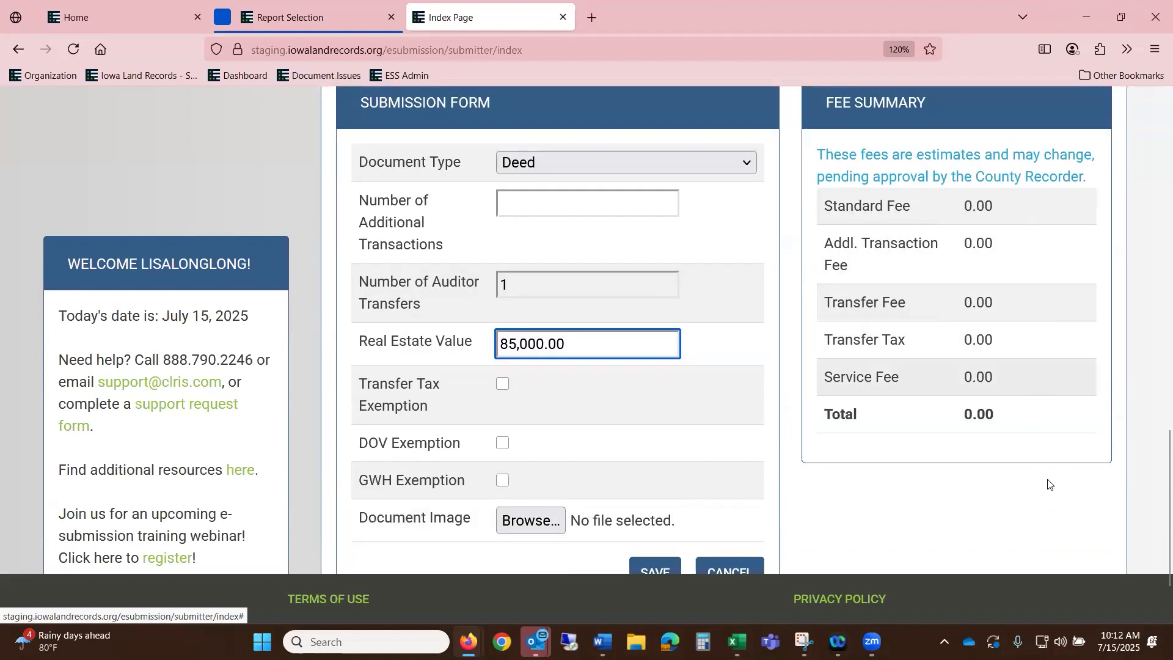
# - Attach '1AFF TRN - Copy' as the Deed's image and save the Deed valued at 85,000.00
pyautogui.click(530, 523)
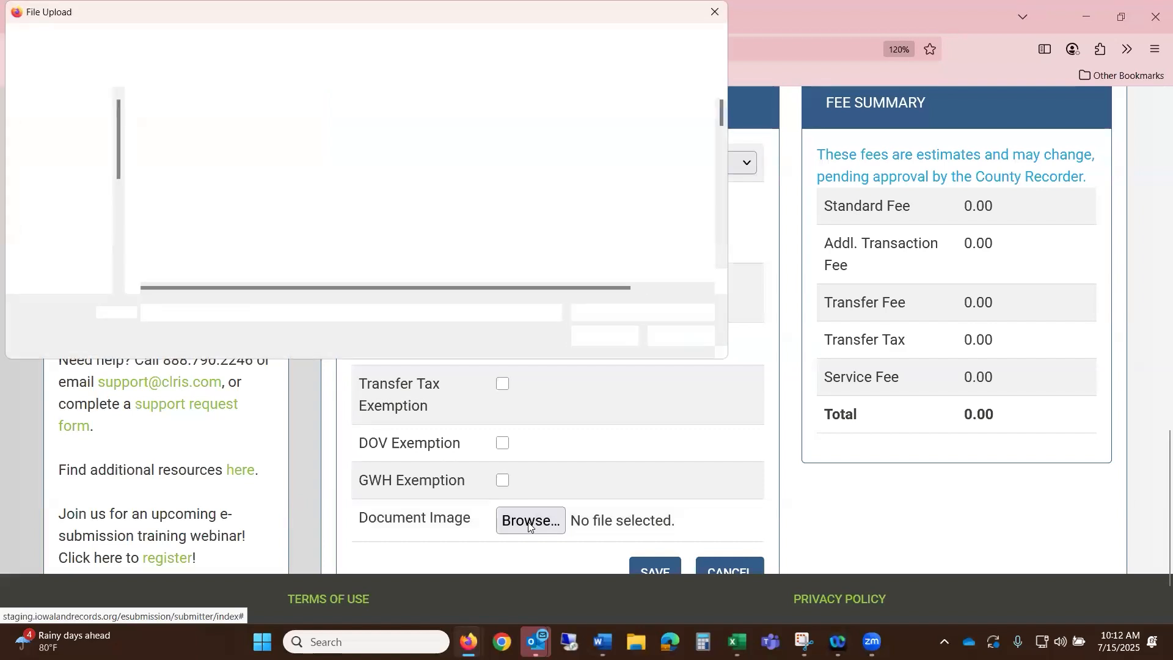
pyautogui.click(207, 172)
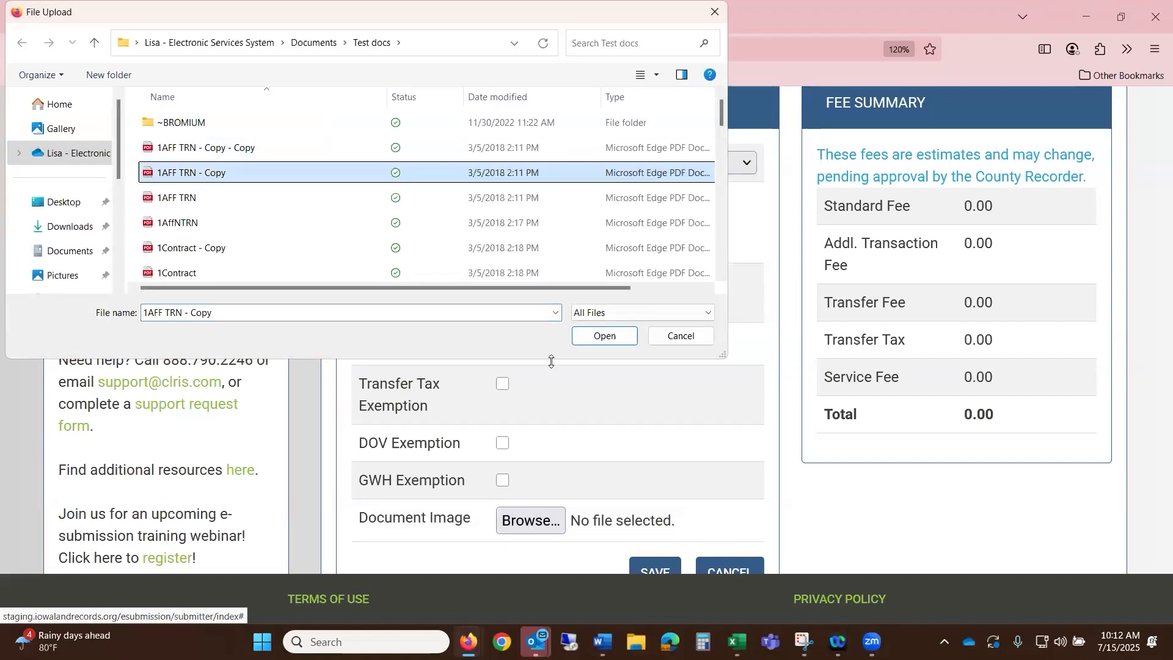
pyautogui.click(607, 337)
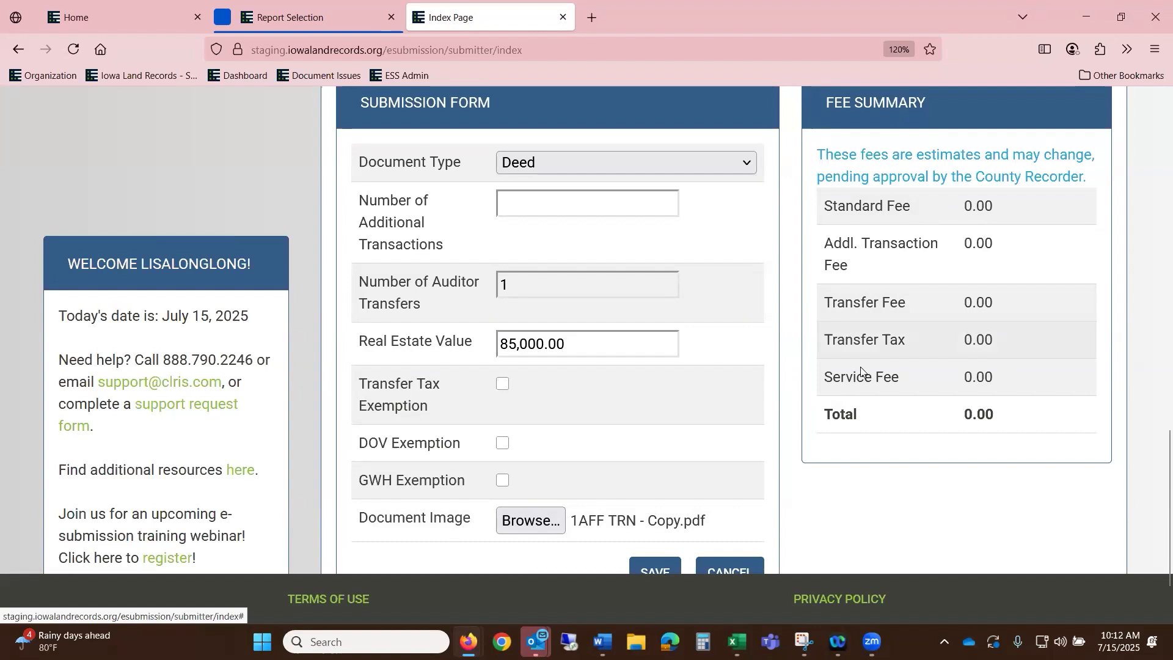
pyautogui.click(661, 569)
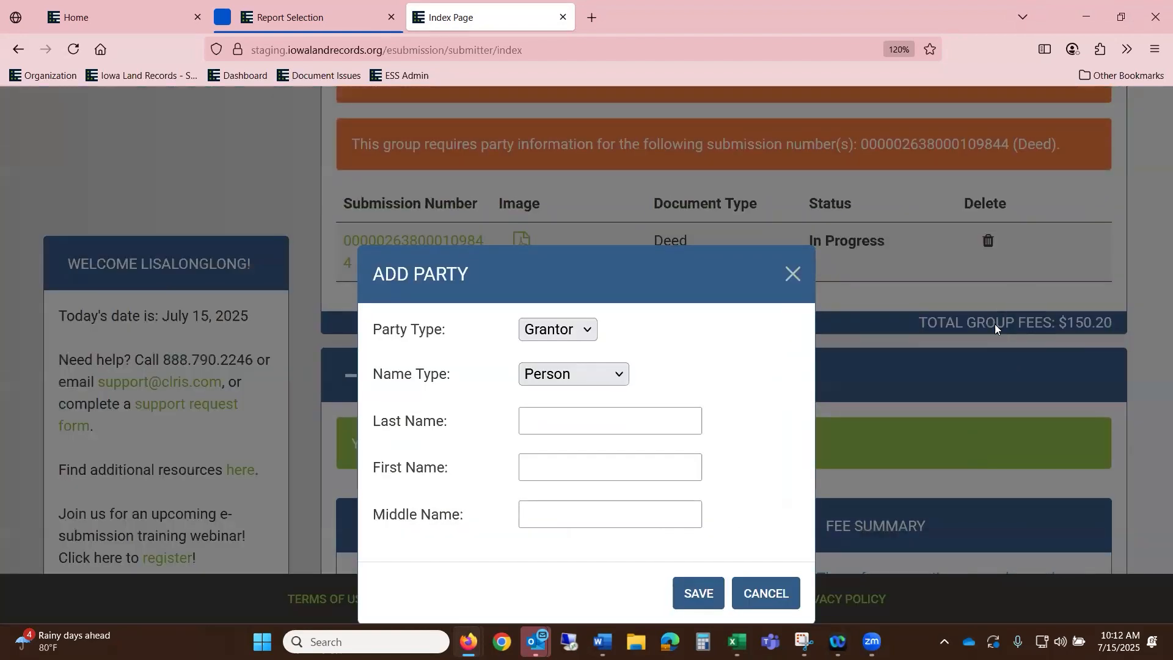
pyautogui.click(794, 274)
pyautogui.scroll(10, 965, 294)
pyautogui.scroll(-15, 1010, 406)
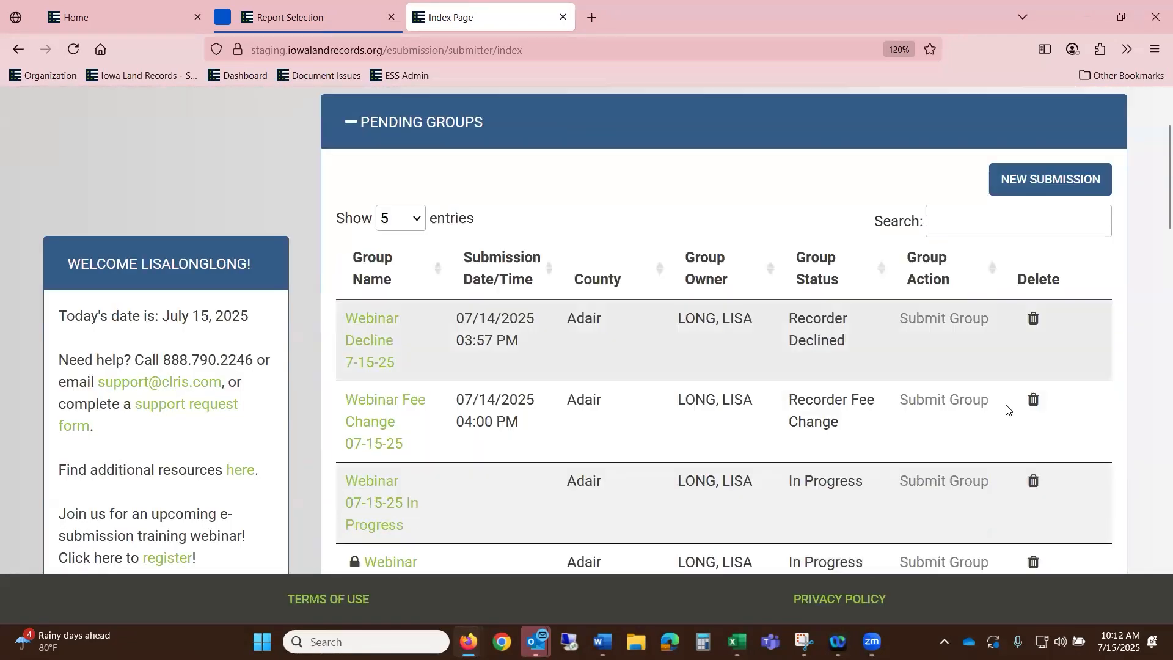
pyautogui.scroll(3, 1010, 408)
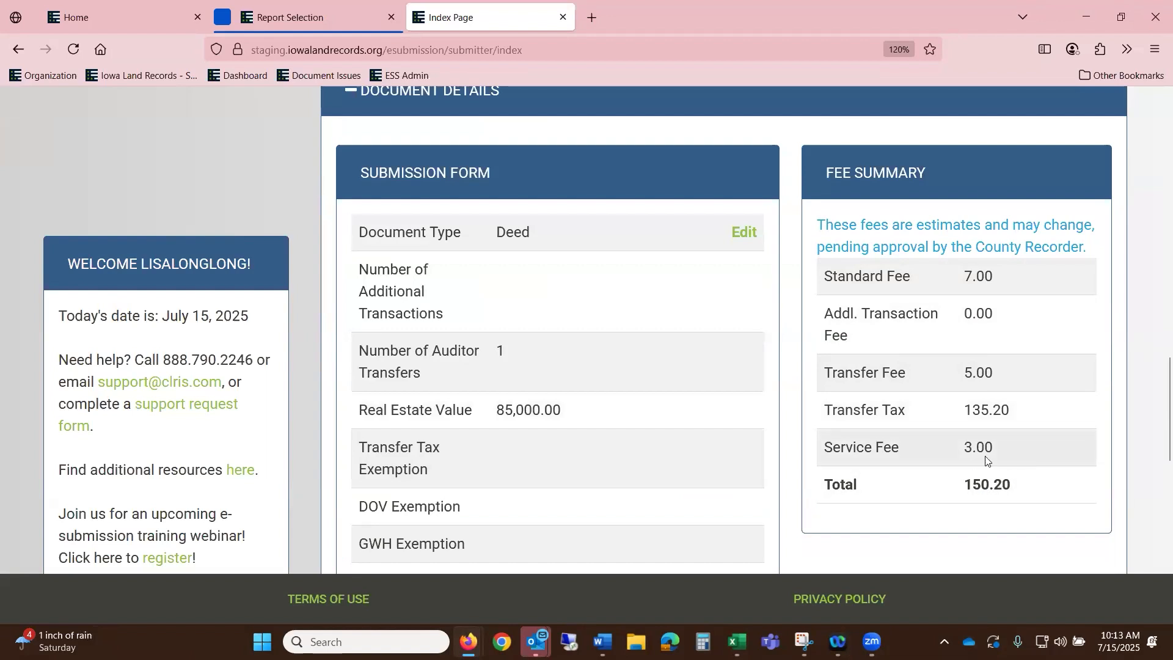
pyautogui.scroll(-4, 717, 384)
pyautogui.scroll(-1, 717, 379)
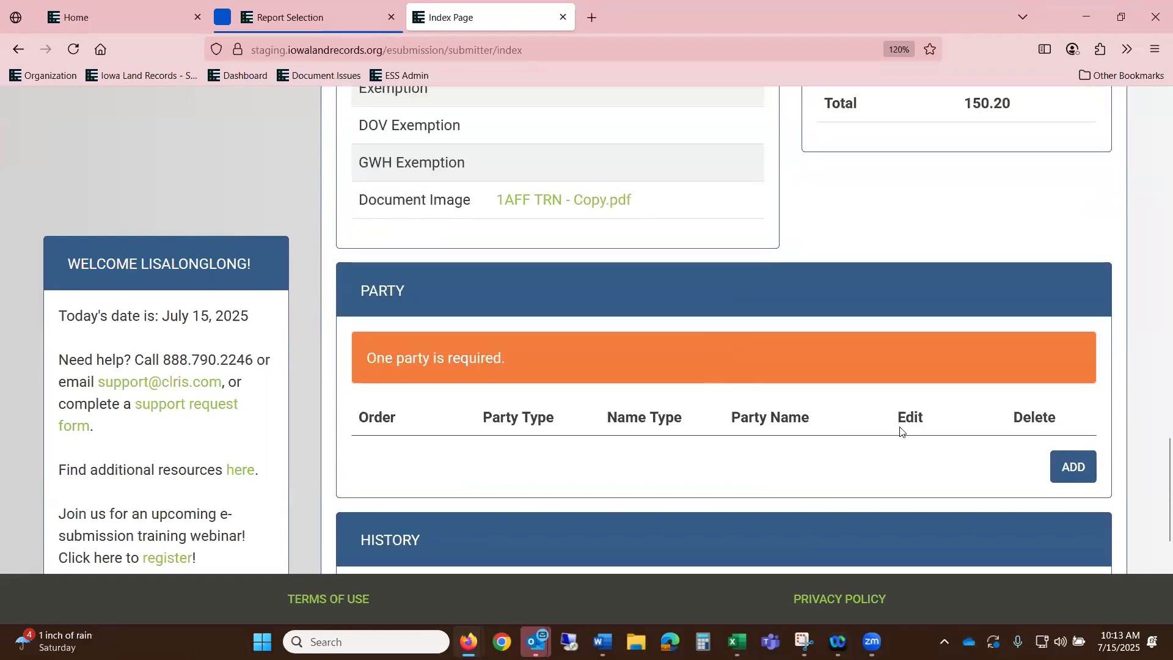
# - Add a Grantor party with Name Type Organization and company name 'BANK OF NW IOWA'
pyautogui.click(1085, 467)
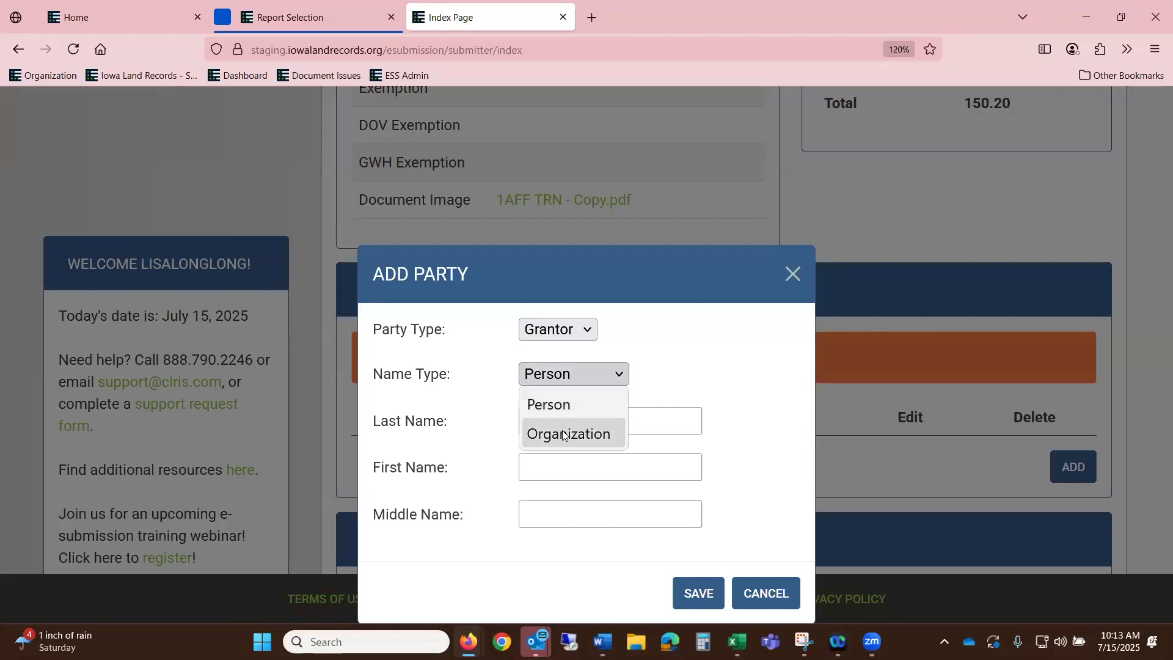
pyautogui.click(568, 433)
pyautogui.click(565, 436)
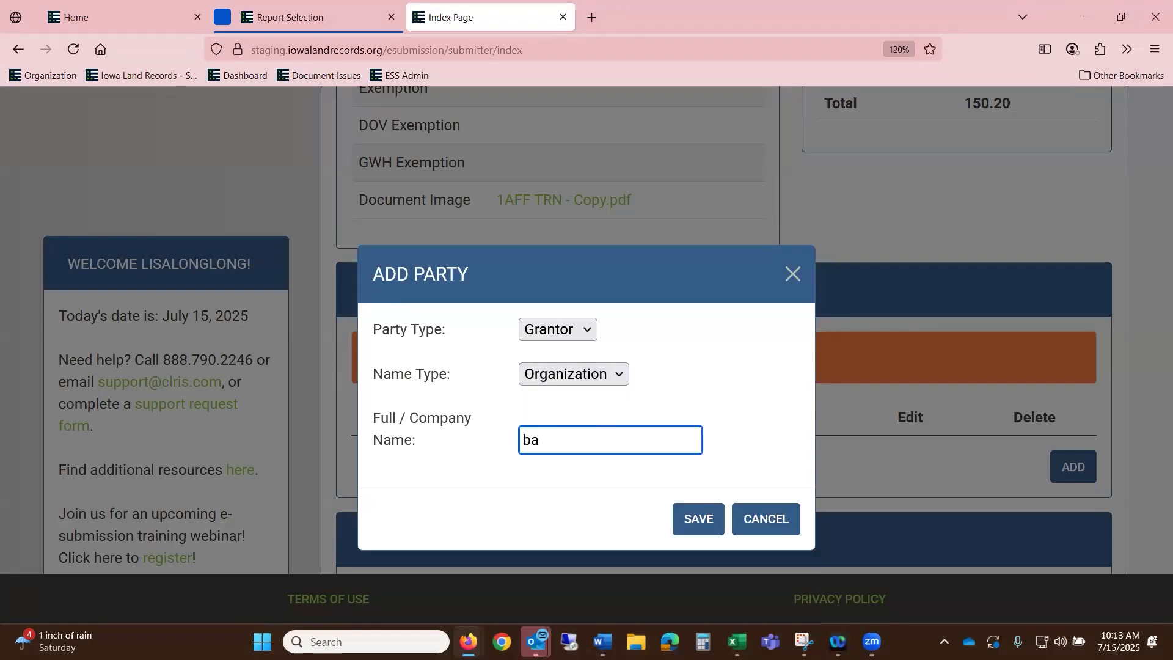
pyautogui.write('BASN')
pyautogui.press('BackSpace')
pyautogui.write('NM')
pyautogui.press('BackSpace')
pyautogui.write('K OF NW IOW')
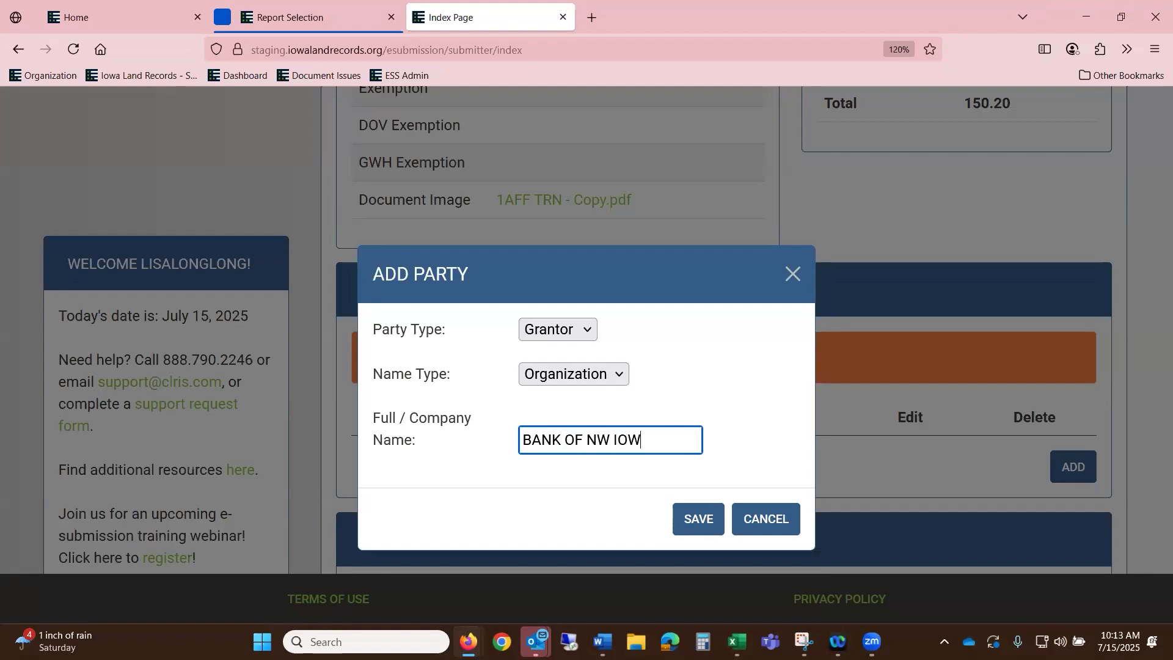
pyautogui.write('A')
pyautogui.click(696, 518)
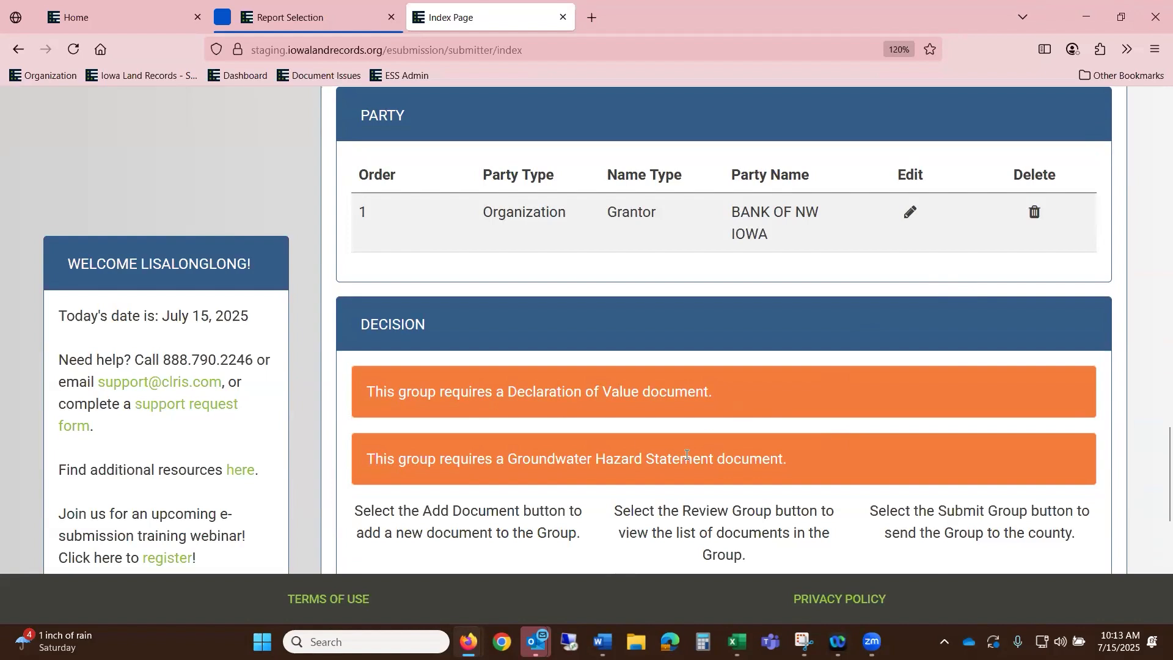
# - Add a Declaration Of Value document with 1UCC.pdf attached as its image
pyautogui.scroll(10, 705, 453)
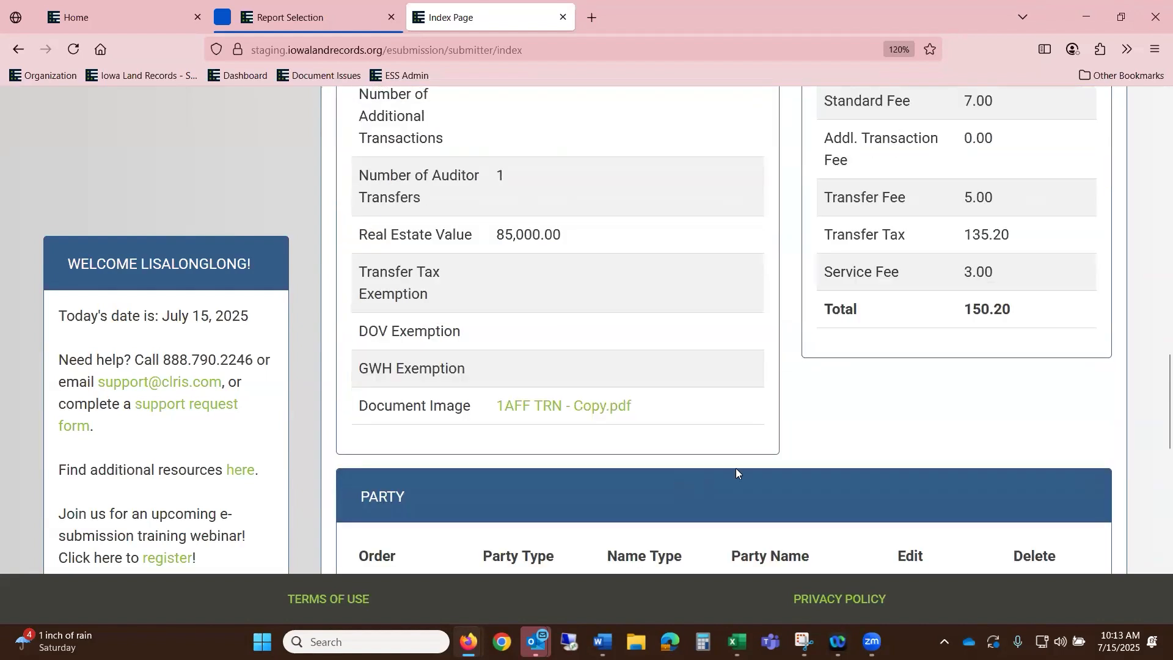
pyautogui.scroll(3, 542, 413)
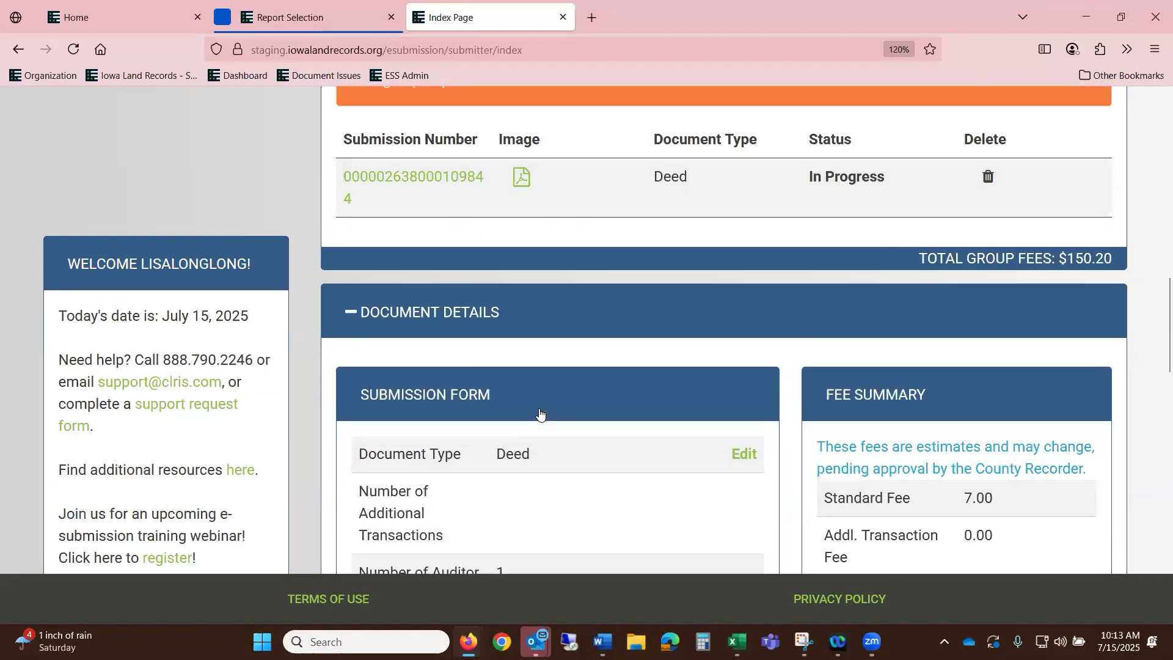
pyautogui.click(524, 131)
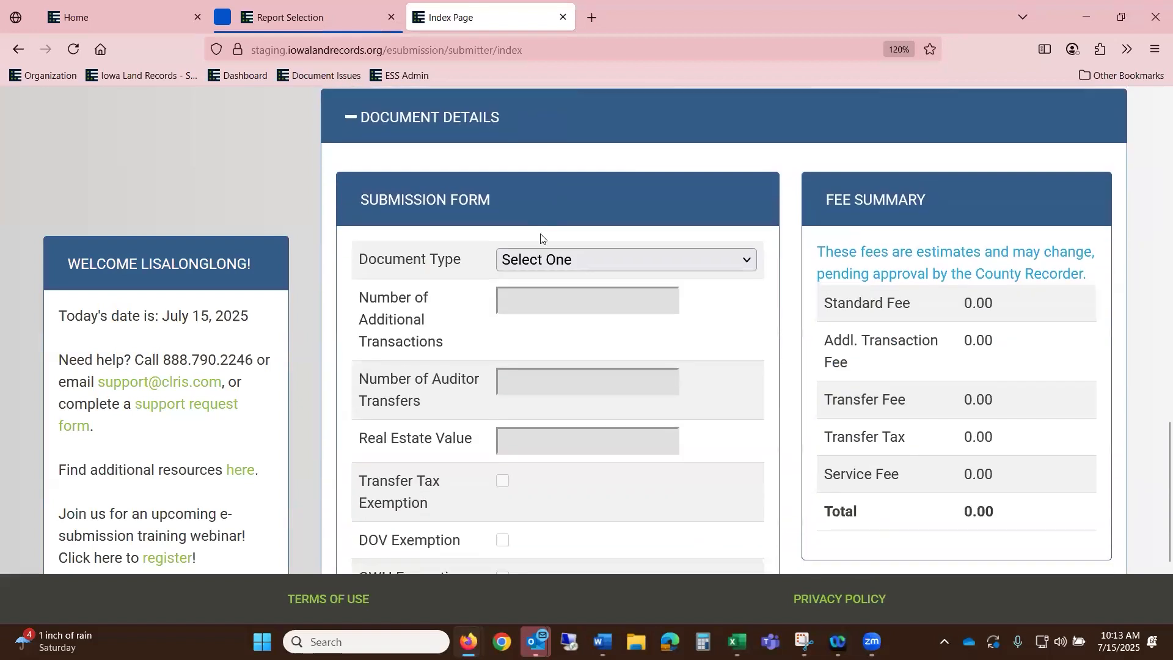
pyautogui.click(536, 257)
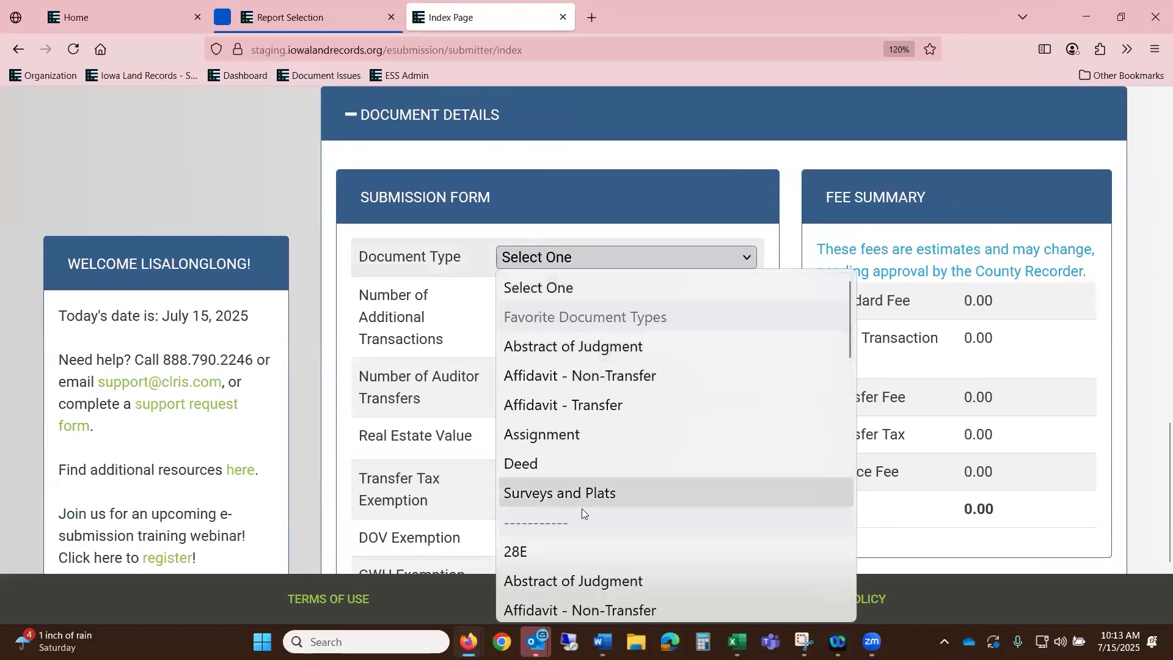
pyautogui.scroll(-5, 584, 507)
pyautogui.click(627, 378)
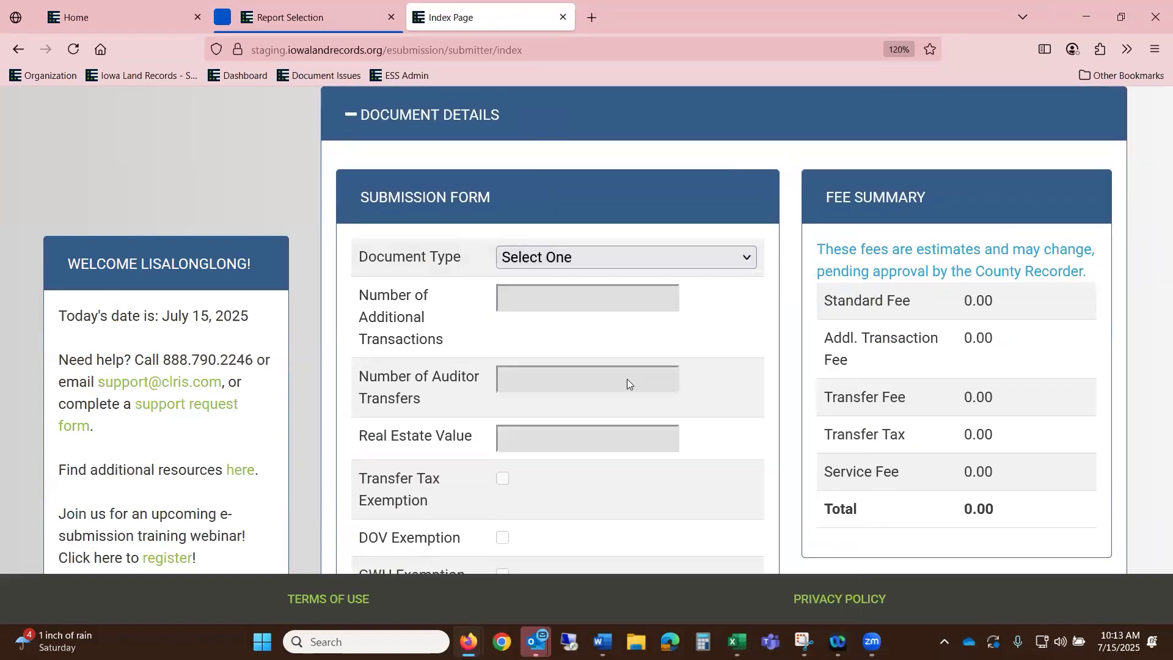
pyautogui.scroll(-3, 627, 380)
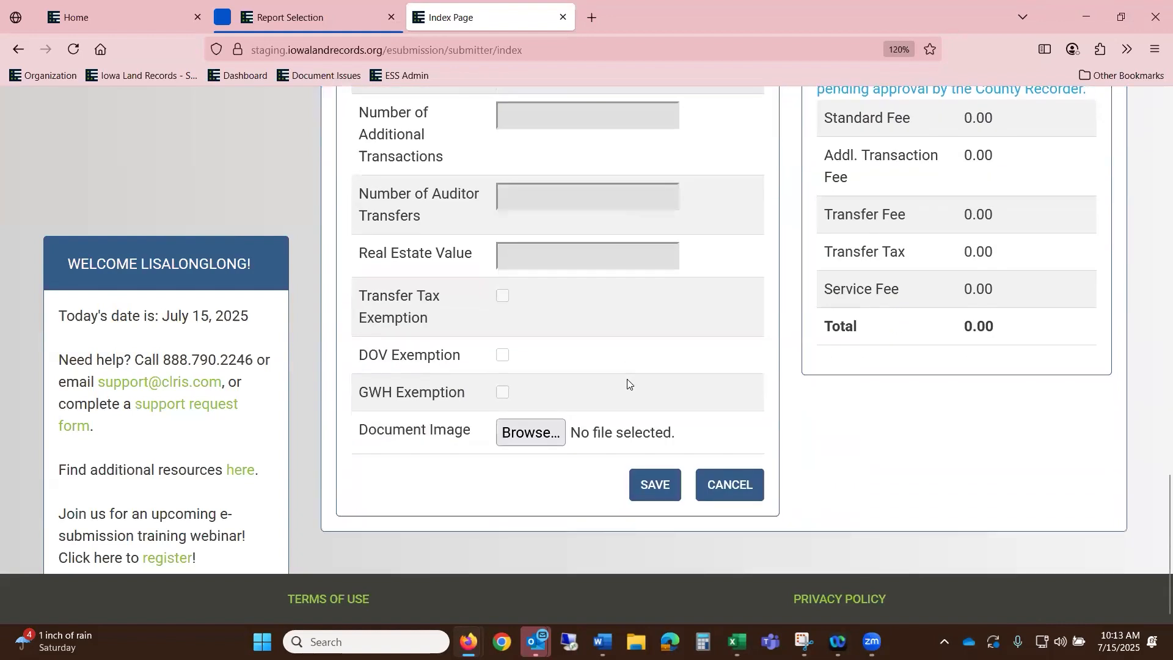
pyautogui.click(531, 435)
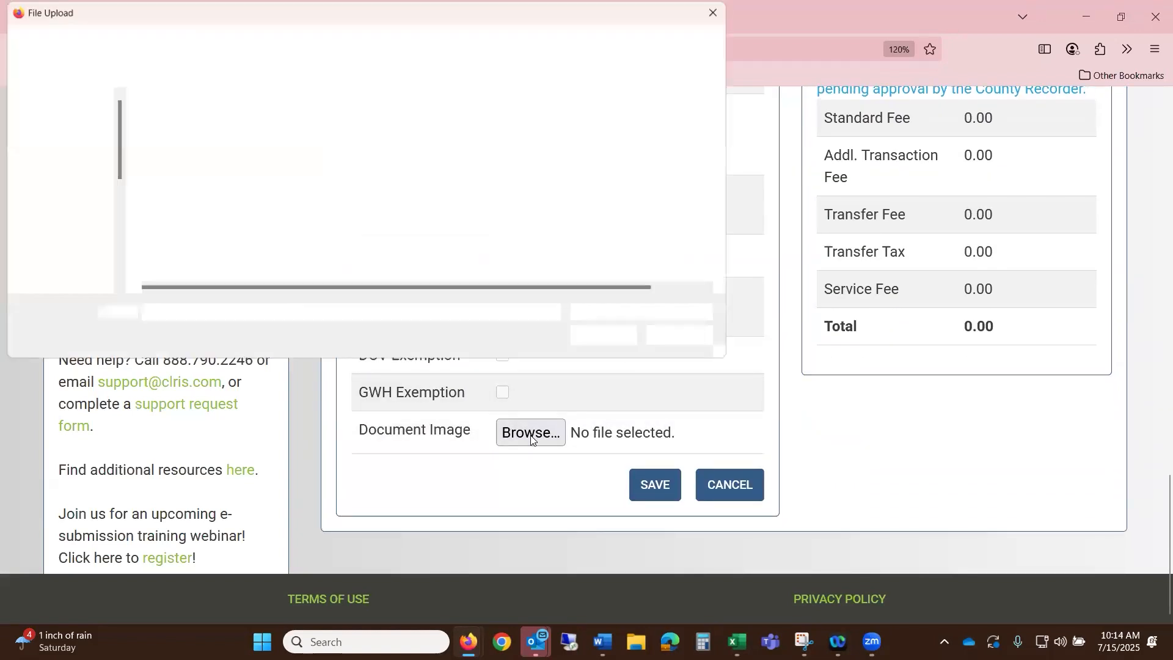
pyautogui.scroll(-3, 222, 235)
pyautogui.click(222, 241)
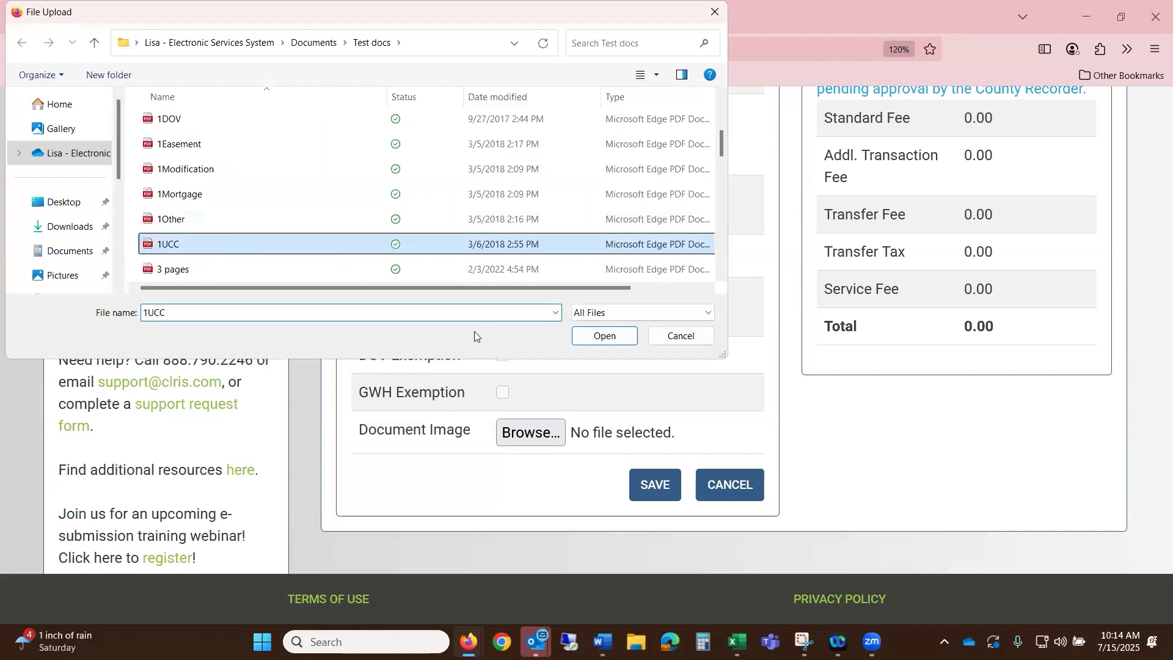
pyautogui.click(603, 336)
pyautogui.click(660, 487)
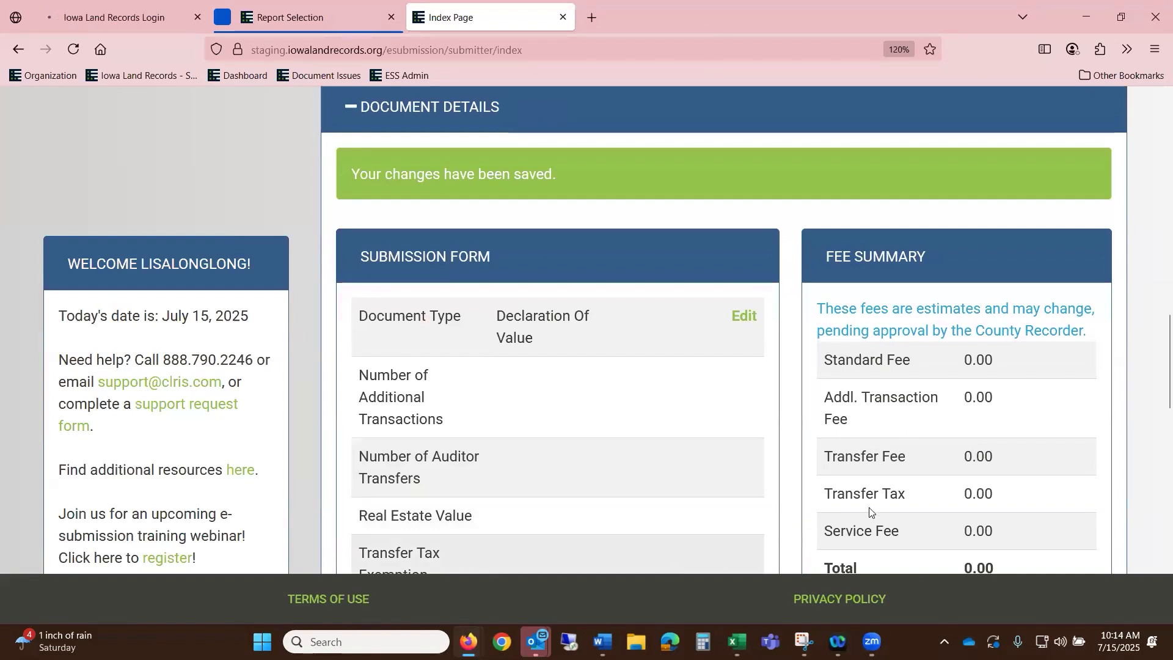
# - Rename the Grantor party to 'BANK OF NW IOWA 2' and save it
pyautogui.scroll(-4, 943, 411)
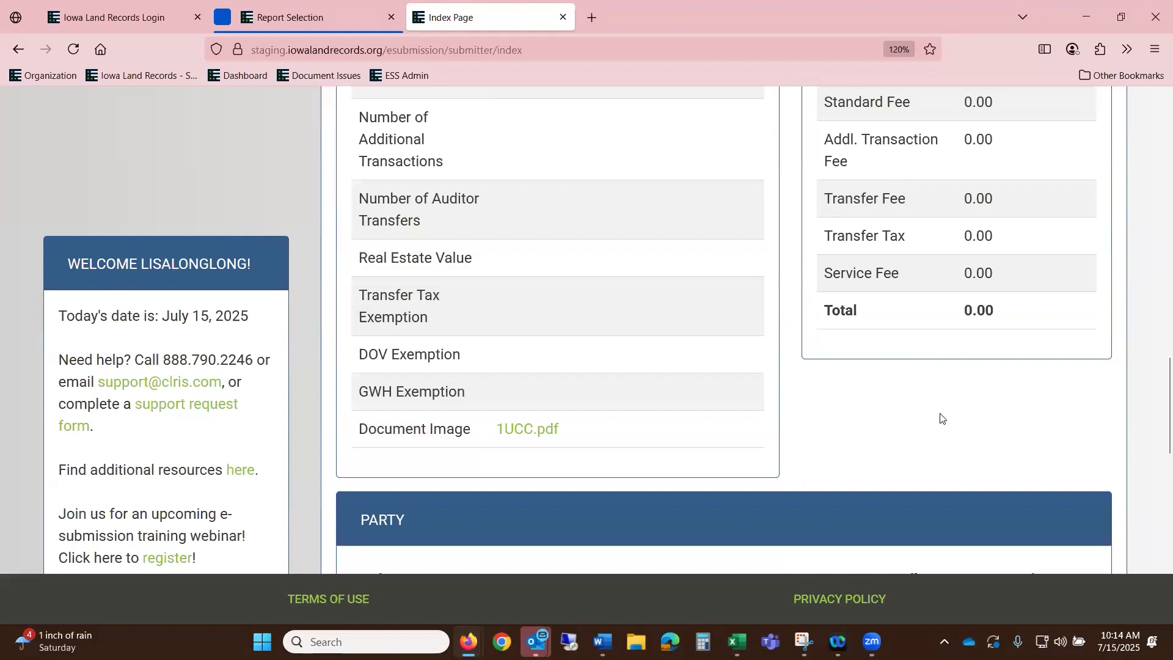
pyautogui.scroll(-2, 914, 432)
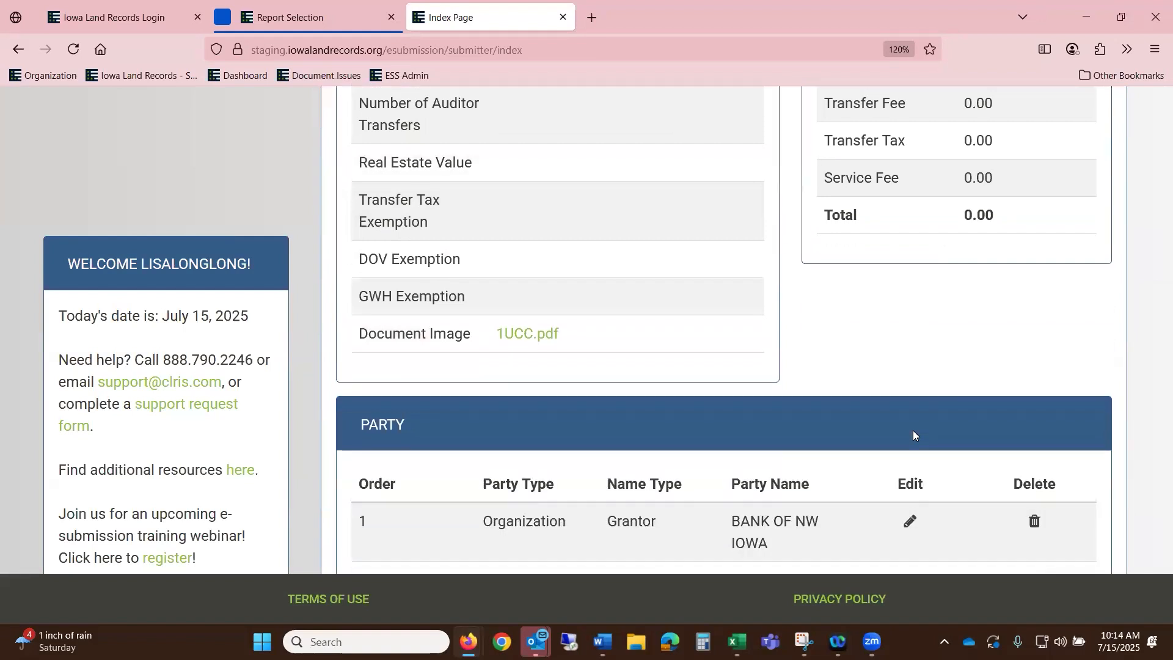
pyautogui.scroll(-3, 851, 434)
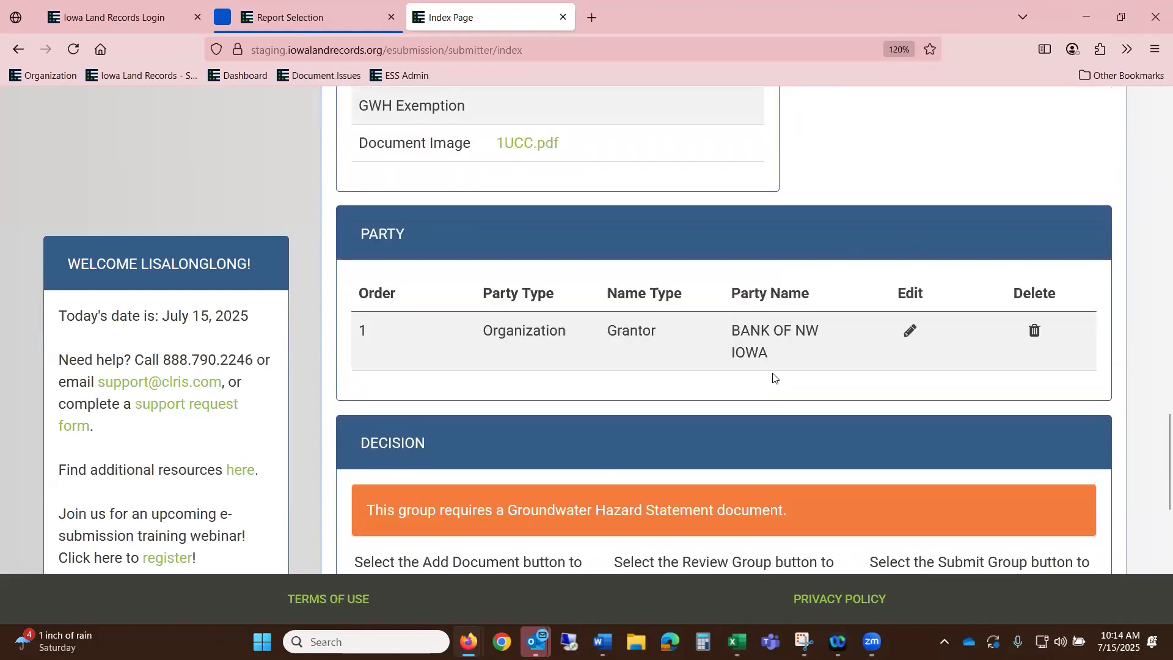
pyautogui.click(909, 331)
pyautogui.click(675, 444)
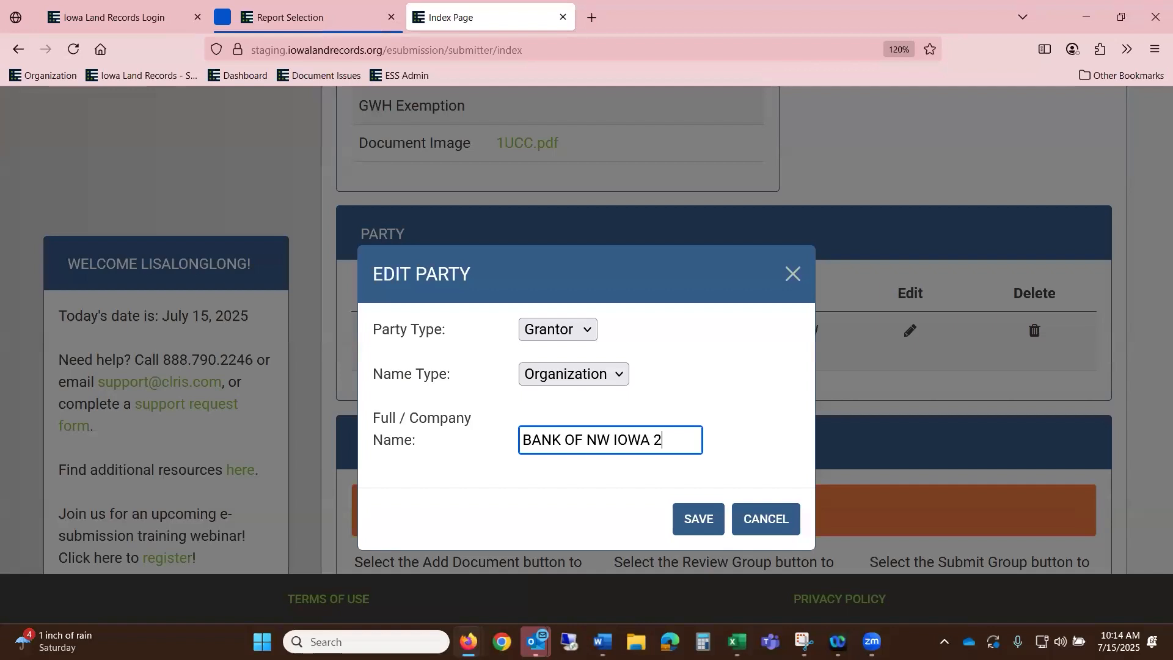
pyautogui.click(698, 520)
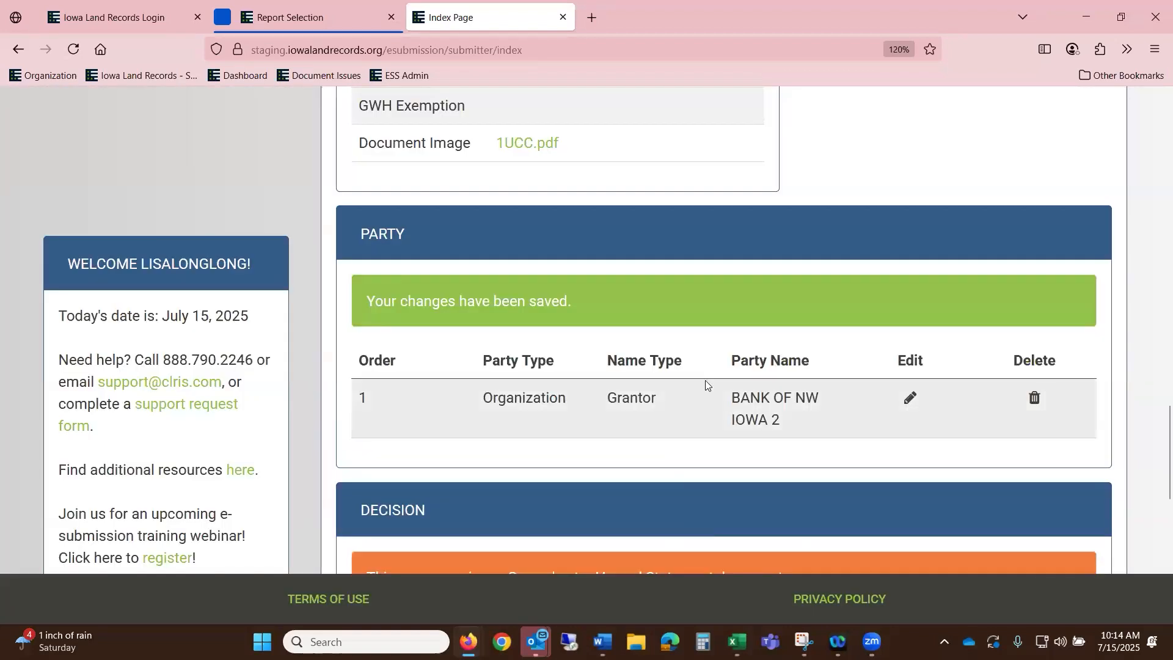
pyautogui.scroll(10, 960, 338)
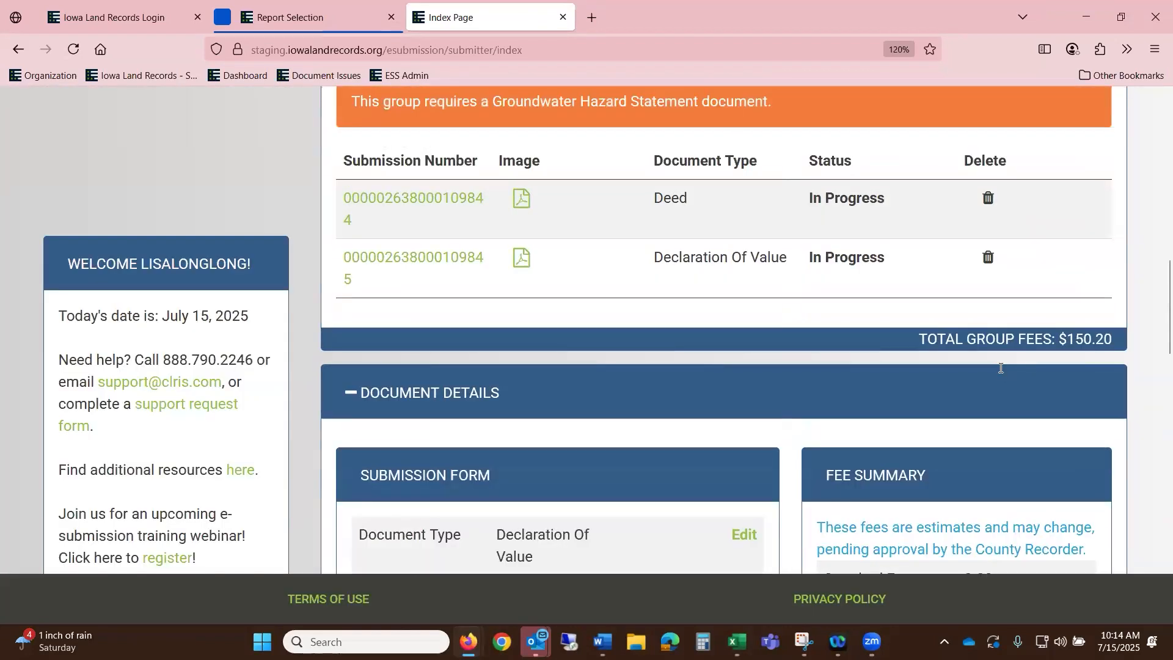
# - Start a new document in the group with type Groundwater Hazard Statement
pyautogui.scroll(5, 686, 339)
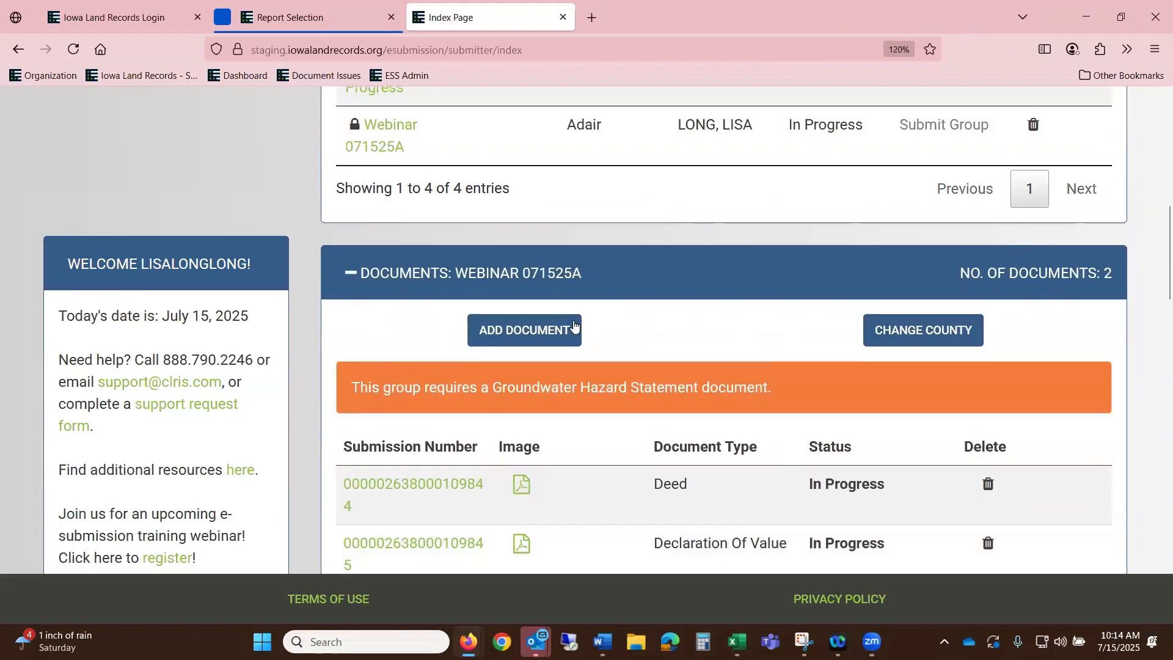
pyautogui.click(527, 335)
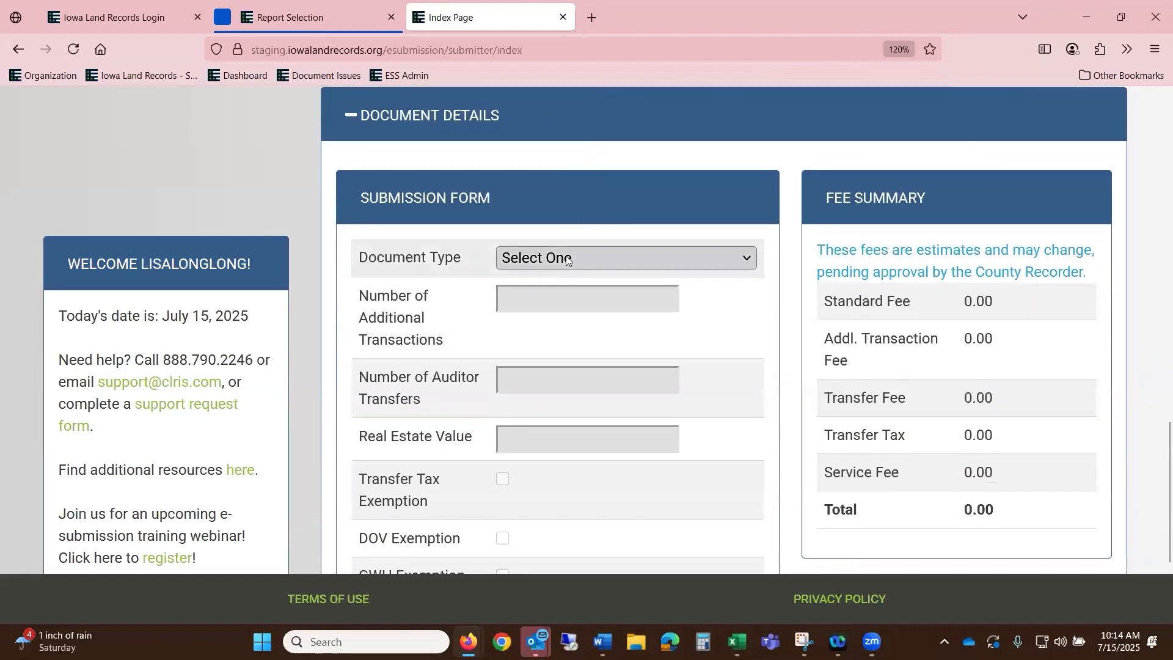
pyautogui.click(605, 259)
pyautogui.scroll(-10, 639, 318)
pyautogui.scroll(3, 640, 318)
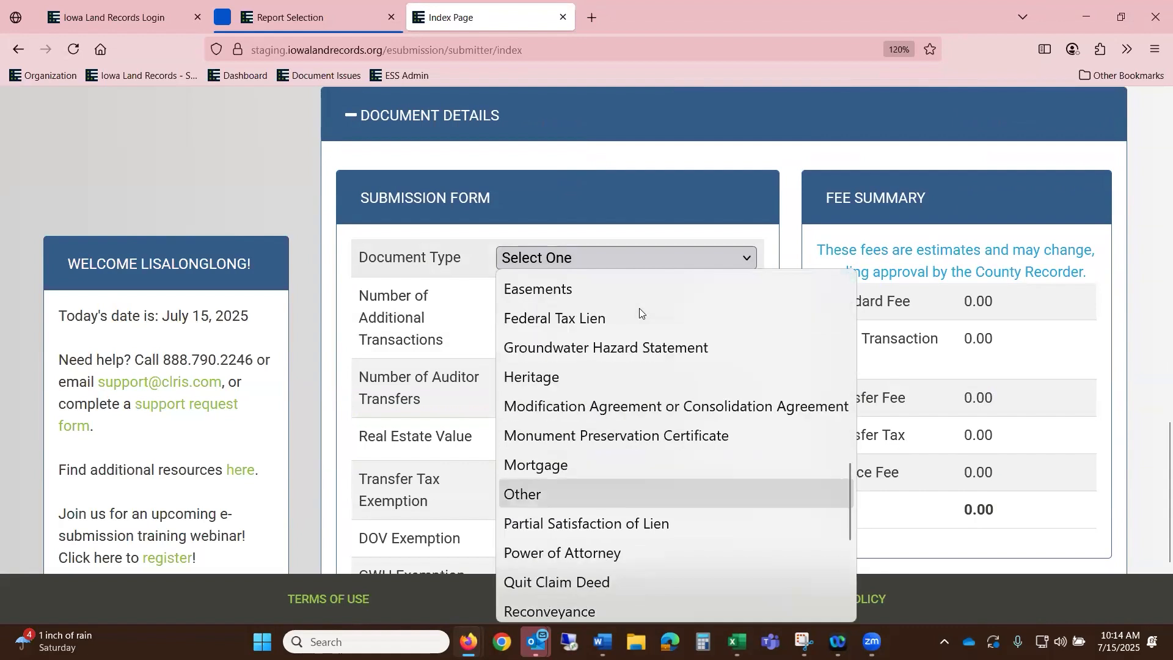
pyautogui.click(649, 344)
# - Attach 28E.pdf as the document image and save the Groundwater Hazard Statement
pyautogui.scroll(-3, 666, 383)
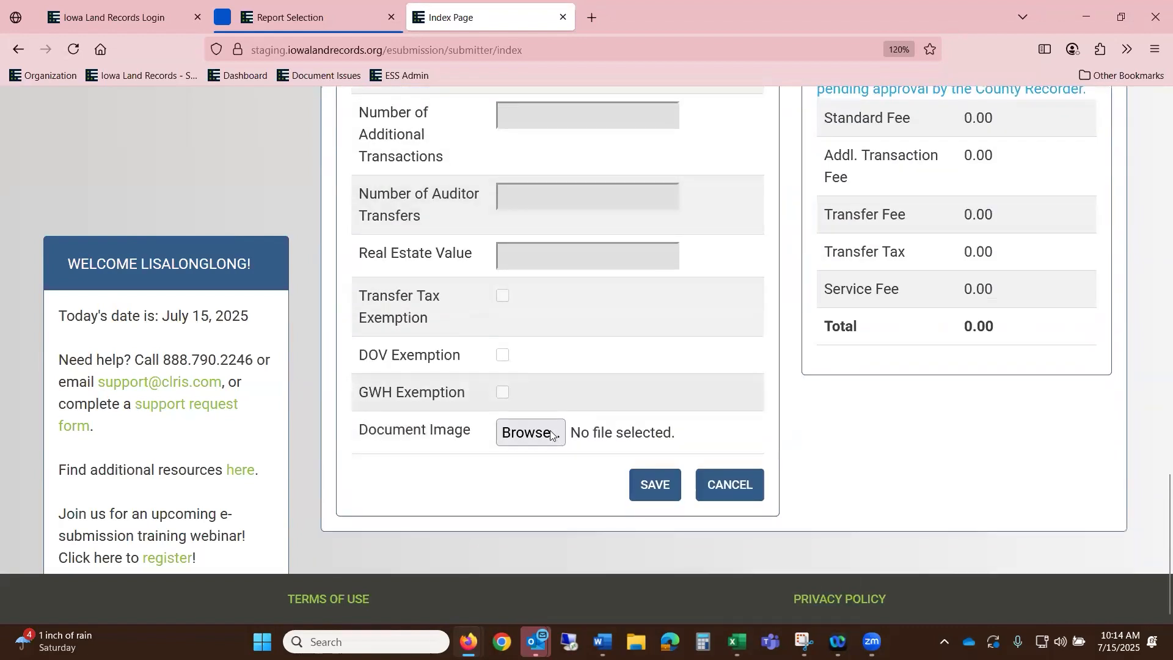
pyautogui.click(534, 425)
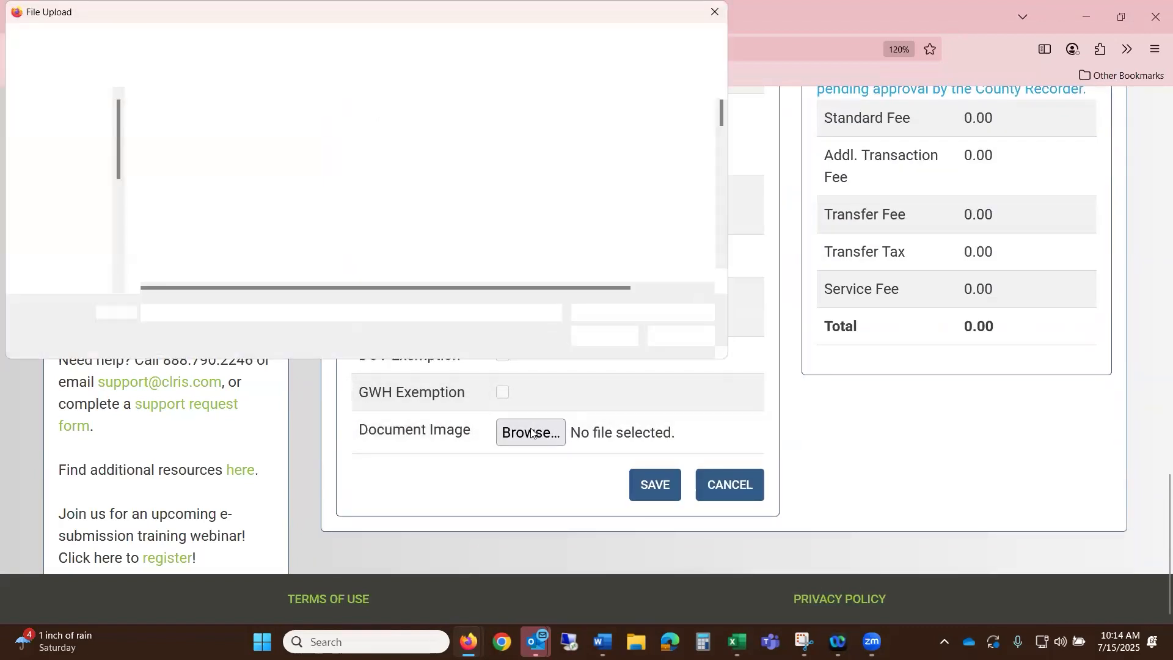
pyautogui.scroll(-3, 294, 202)
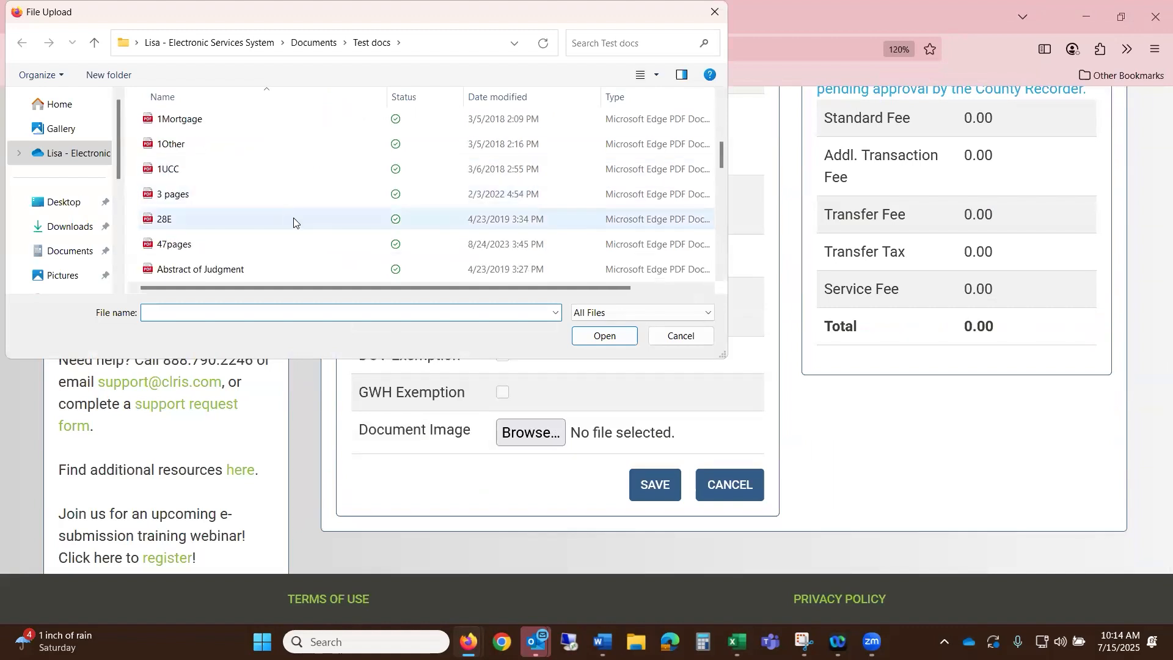
pyautogui.click(293, 217)
pyautogui.click(605, 336)
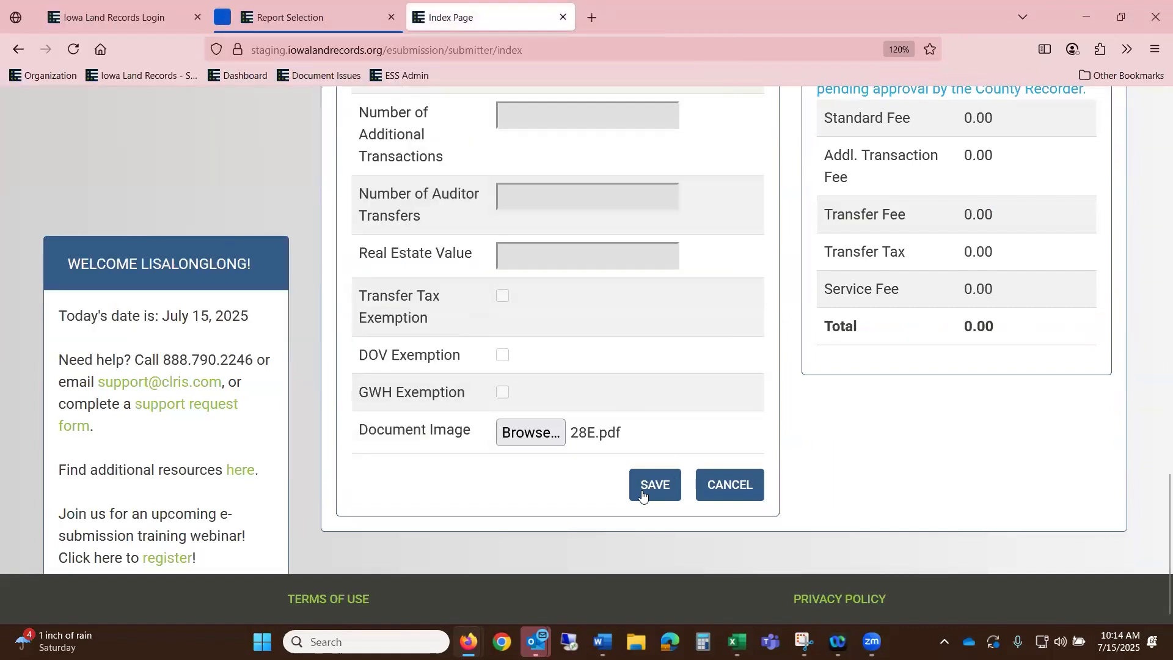
pyautogui.click(641, 485)
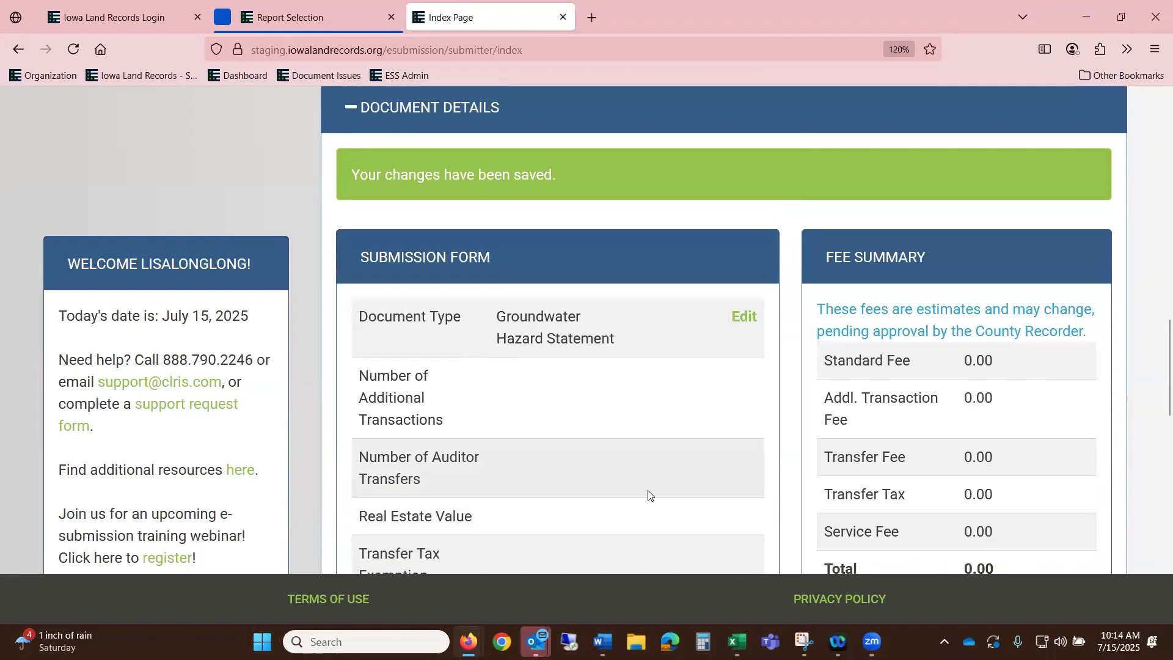
pyautogui.scroll(-3, 1057, 146)
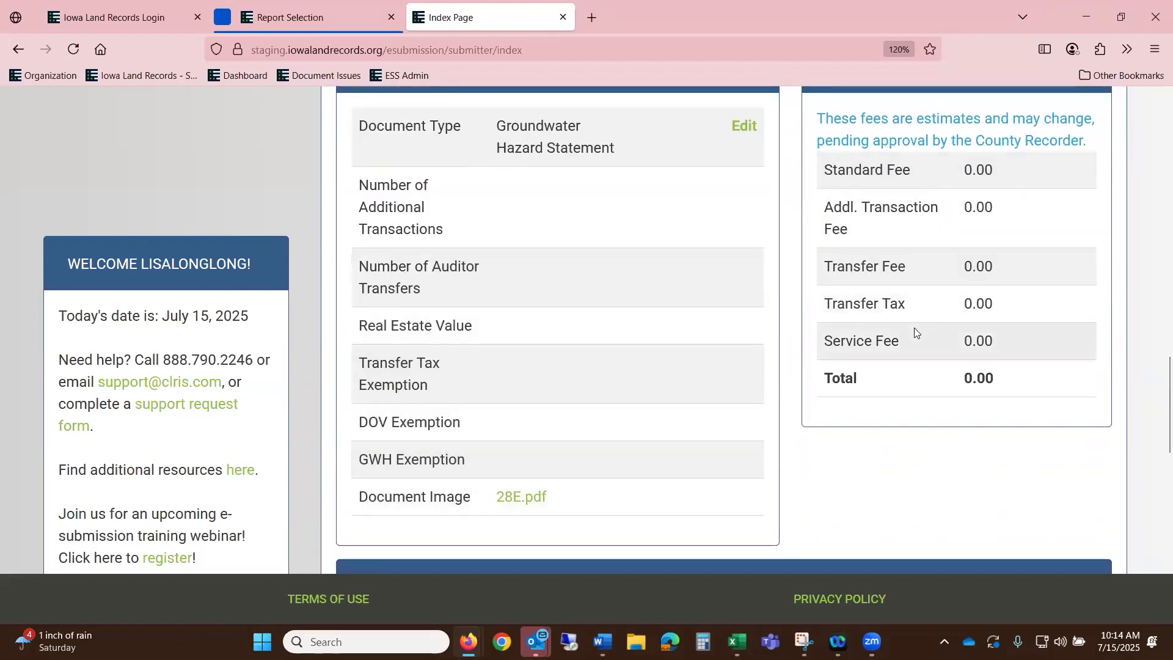
pyautogui.scroll(-6, 937, 360)
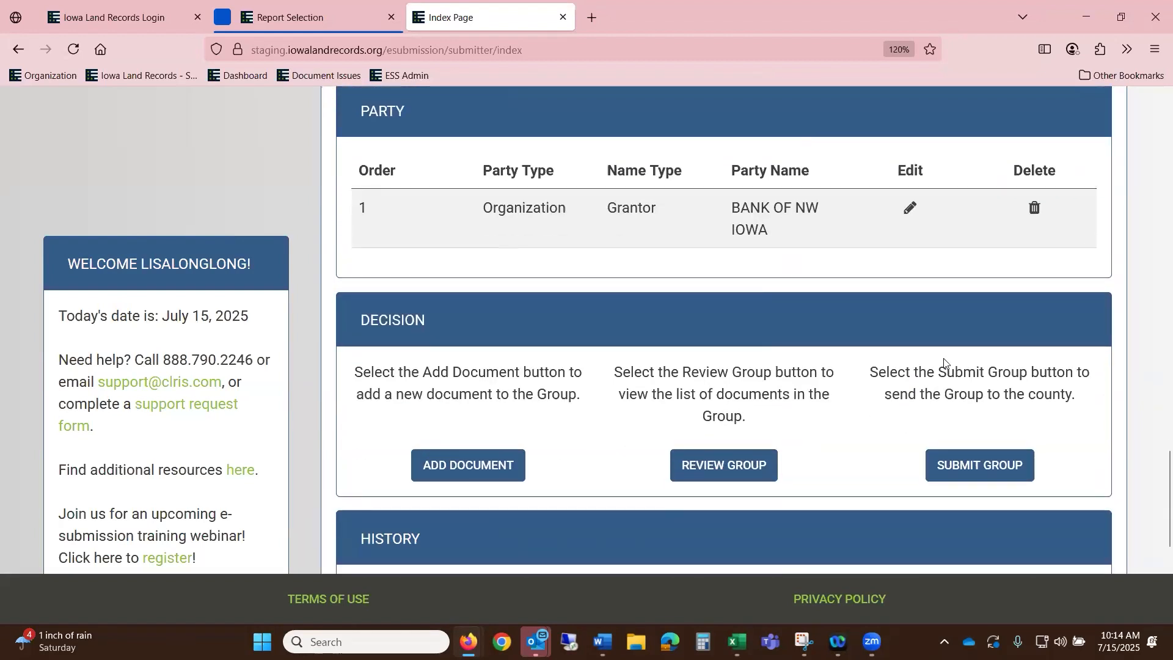
pyautogui.scroll(-2, 875, 466)
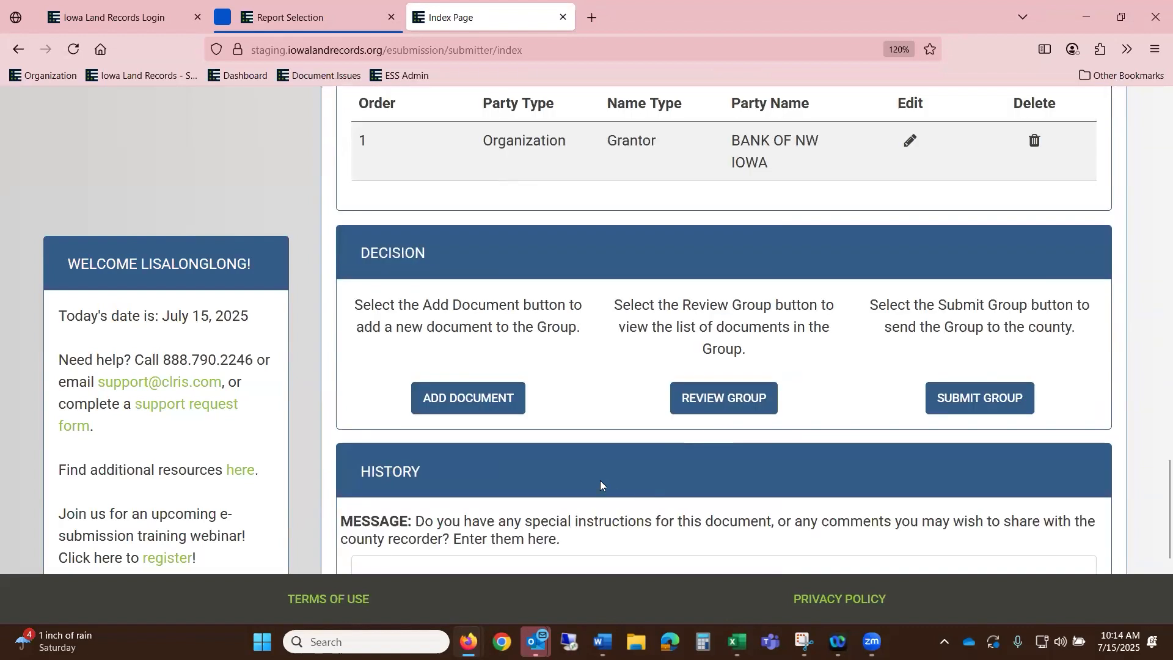
# - Add a Mortgage document with Assignment.pdf attached, totalling 10.00 in fees
pyautogui.click(474, 398)
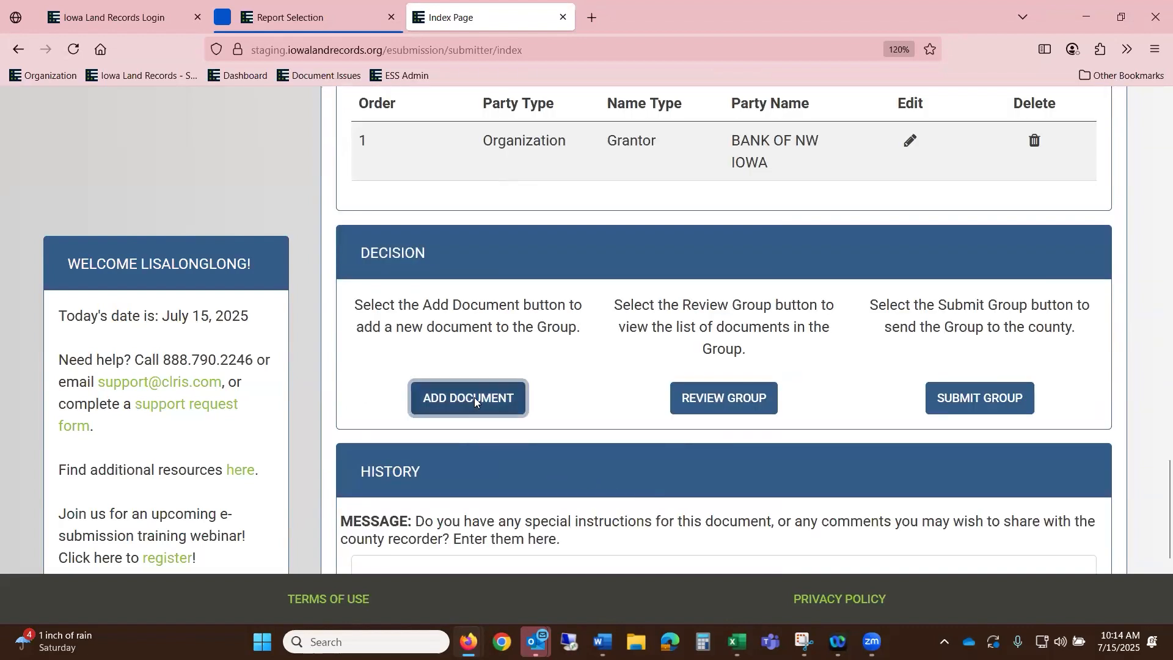
pyautogui.click(565, 256)
pyautogui.scroll(-10, 645, 414)
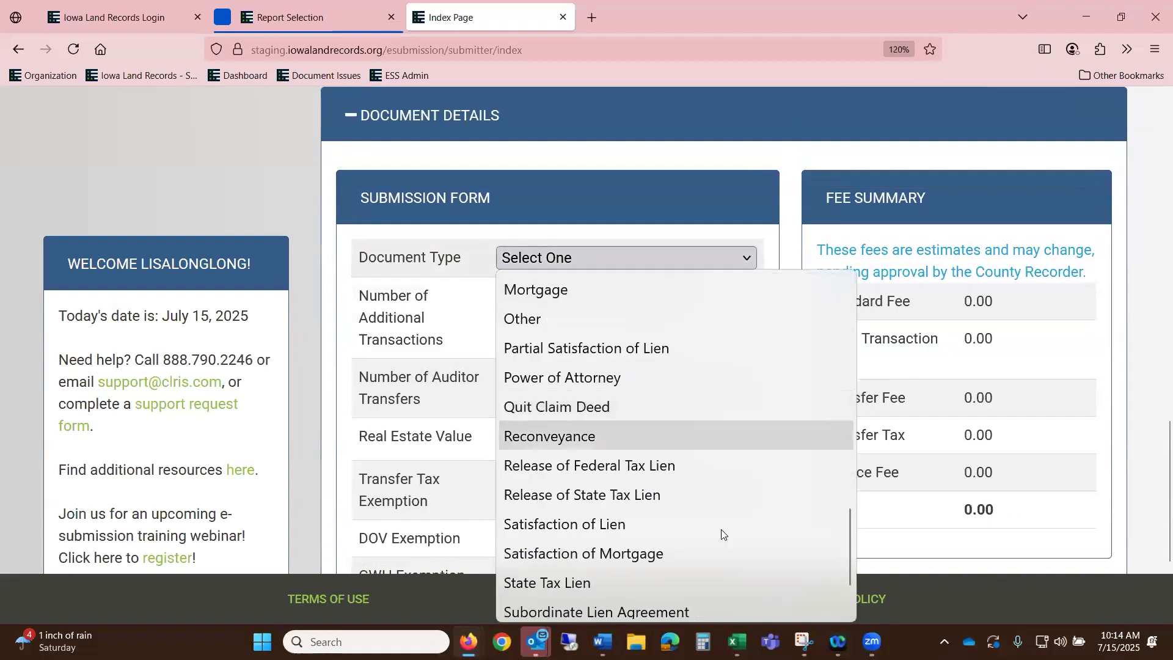
pyautogui.click(659, 292)
pyautogui.scroll(-5, 613, 512)
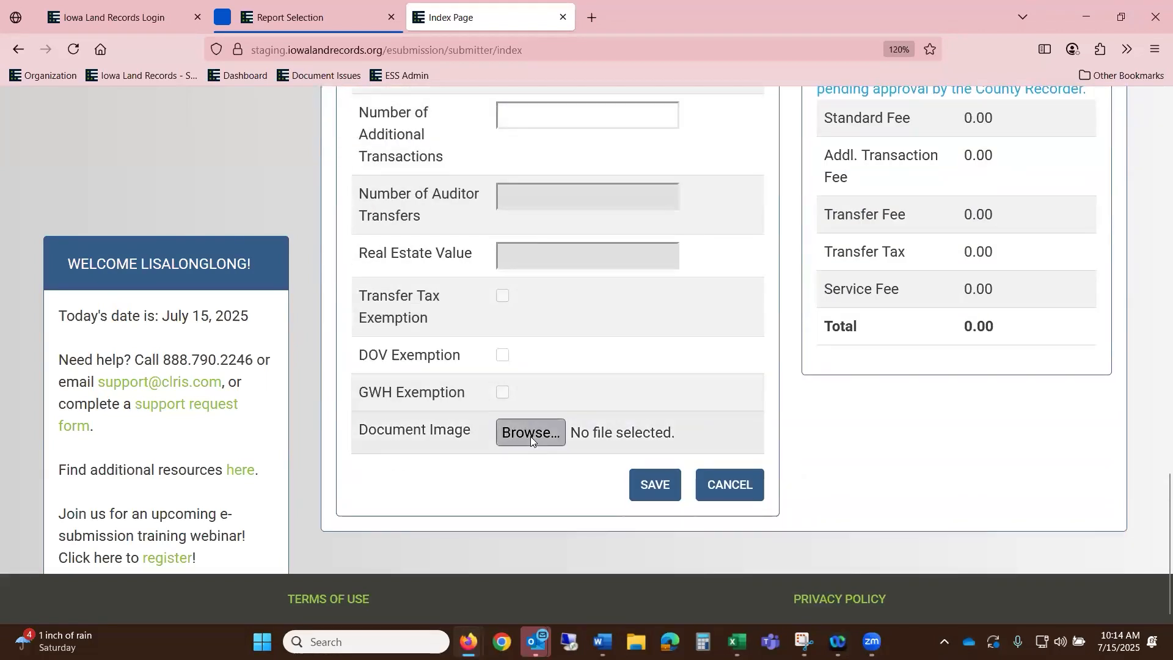
pyautogui.click(531, 433)
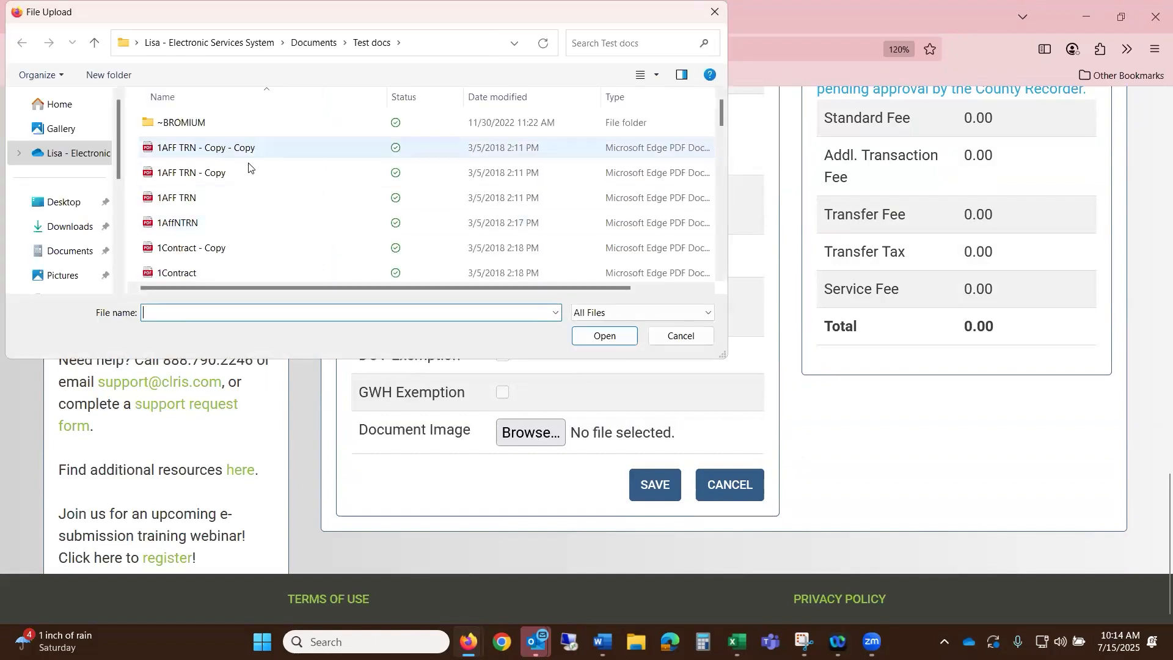
pyautogui.scroll(-3, 250, 201)
pyautogui.click(303, 270)
pyautogui.click(588, 335)
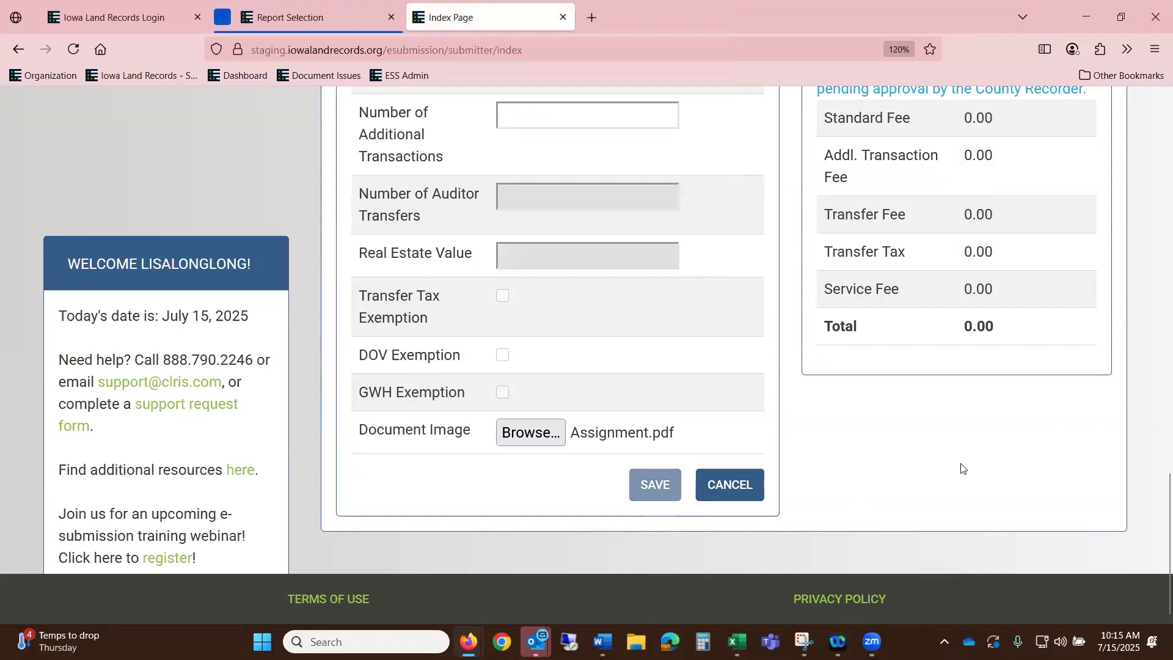
pyautogui.scroll(-3, 1088, 398)
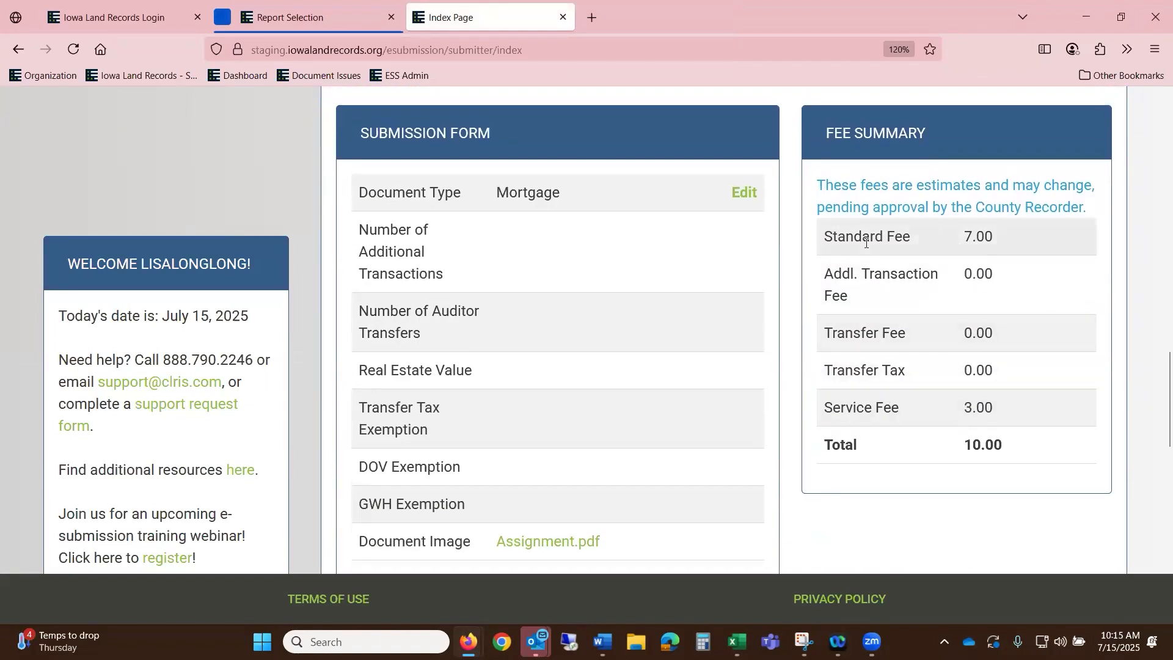
pyautogui.scroll(-1, 1022, 255)
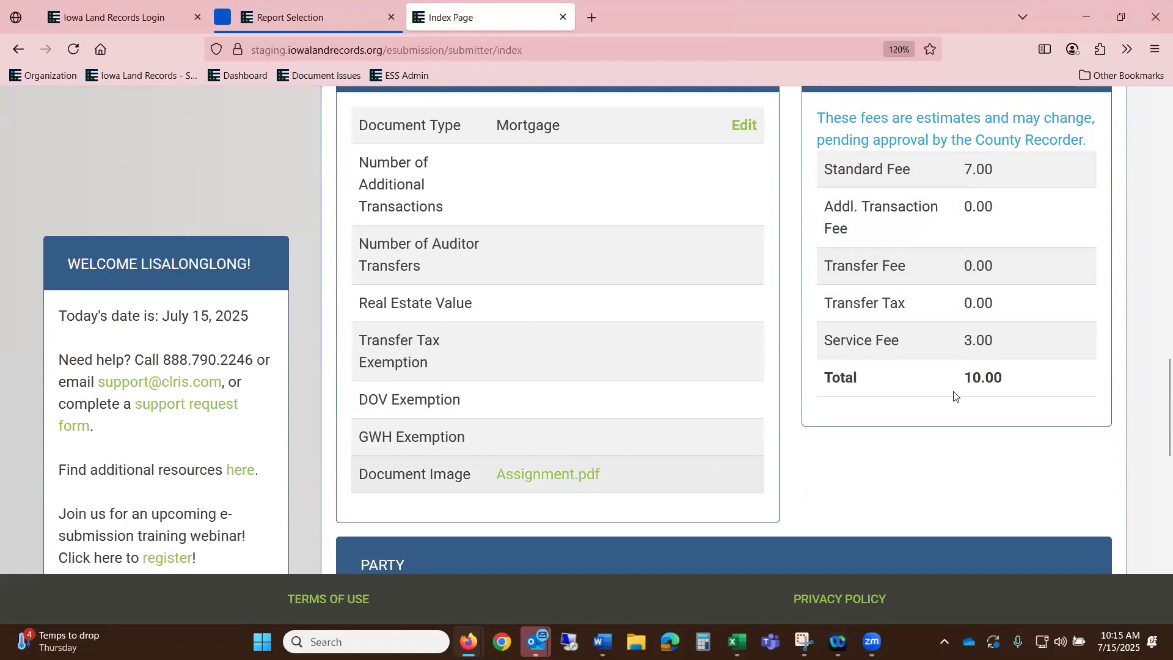
pyautogui.scroll(-6, 993, 345)
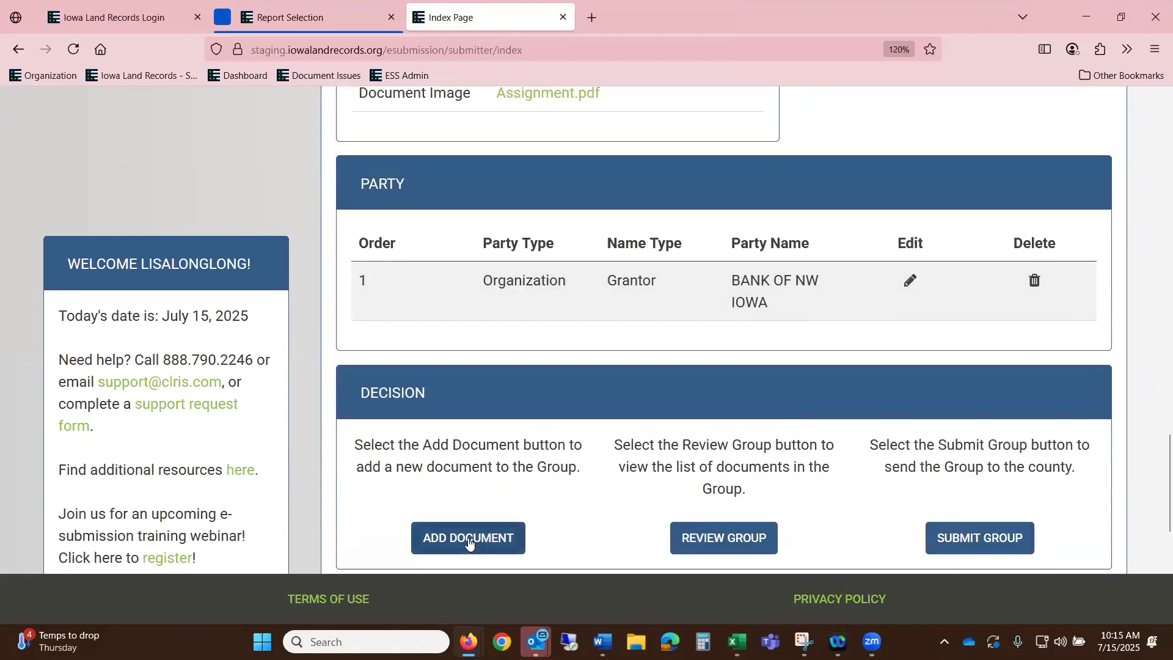
# - Start another document in the group with type Power of Attorney
pyautogui.click(470, 543)
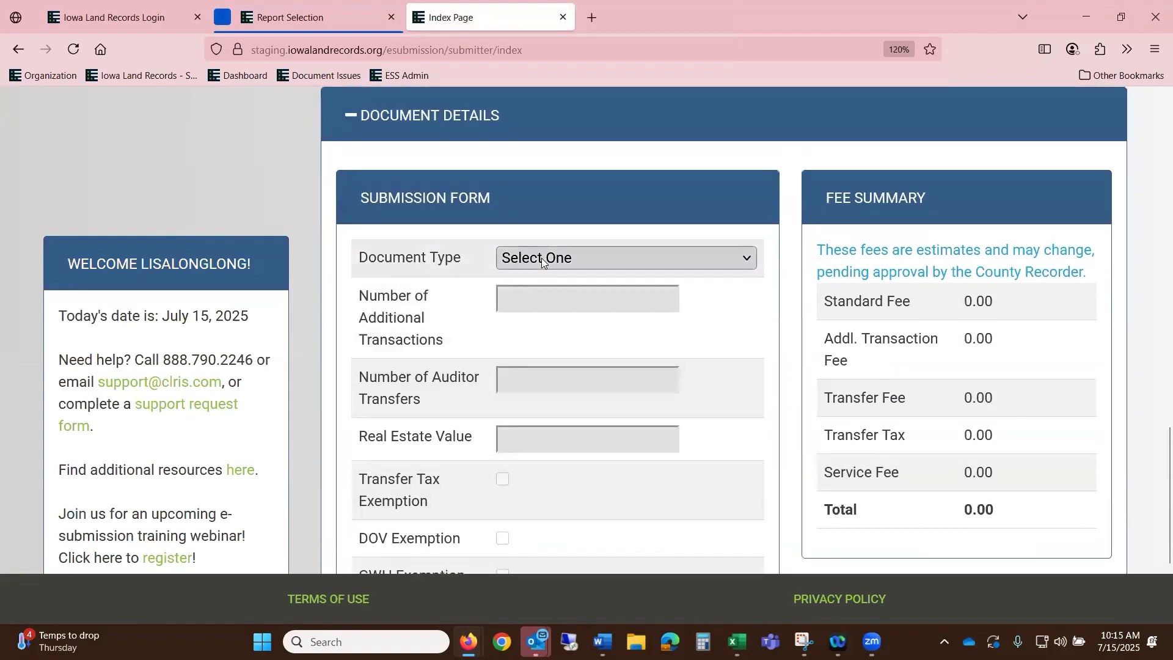
pyautogui.click(542, 258)
pyautogui.scroll(-6, 623, 410)
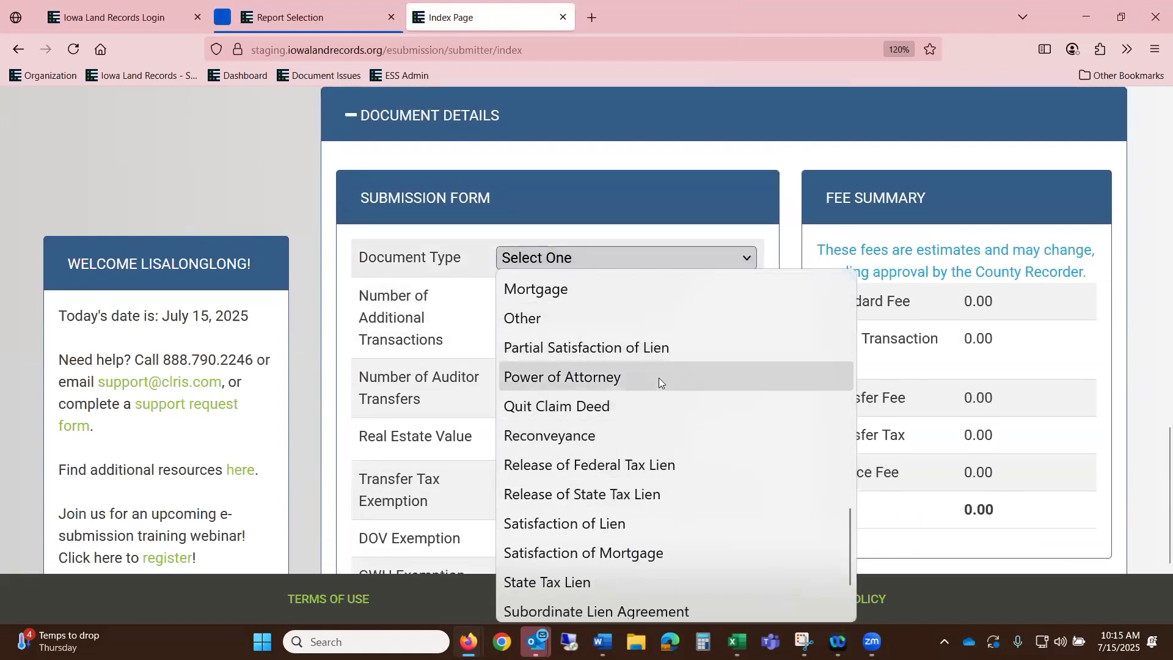
pyautogui.click(659, 378)
# - Attach 47pages.pdf as the Power of Attorney image, totalling 240.00 in fees
pyautogui.scroll(-3, 674, 396)
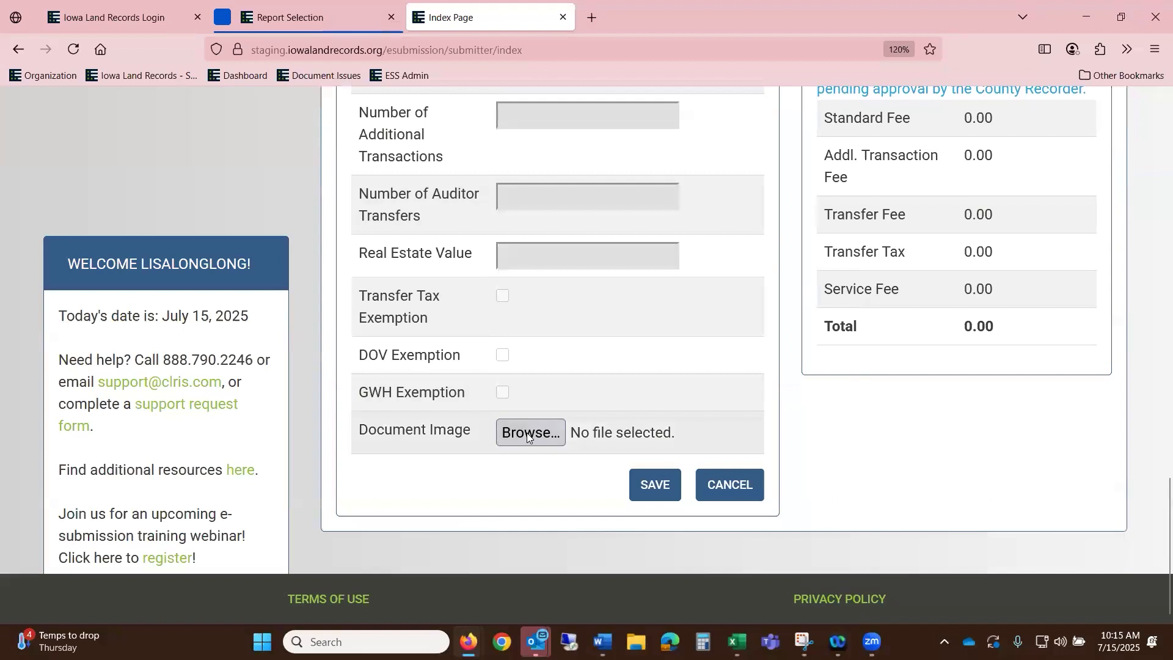
pyautogui.scroll(-2, 273, 184)
pyautogui.scroll(-2, 272, 208)
pyautogui.click(272, 221)
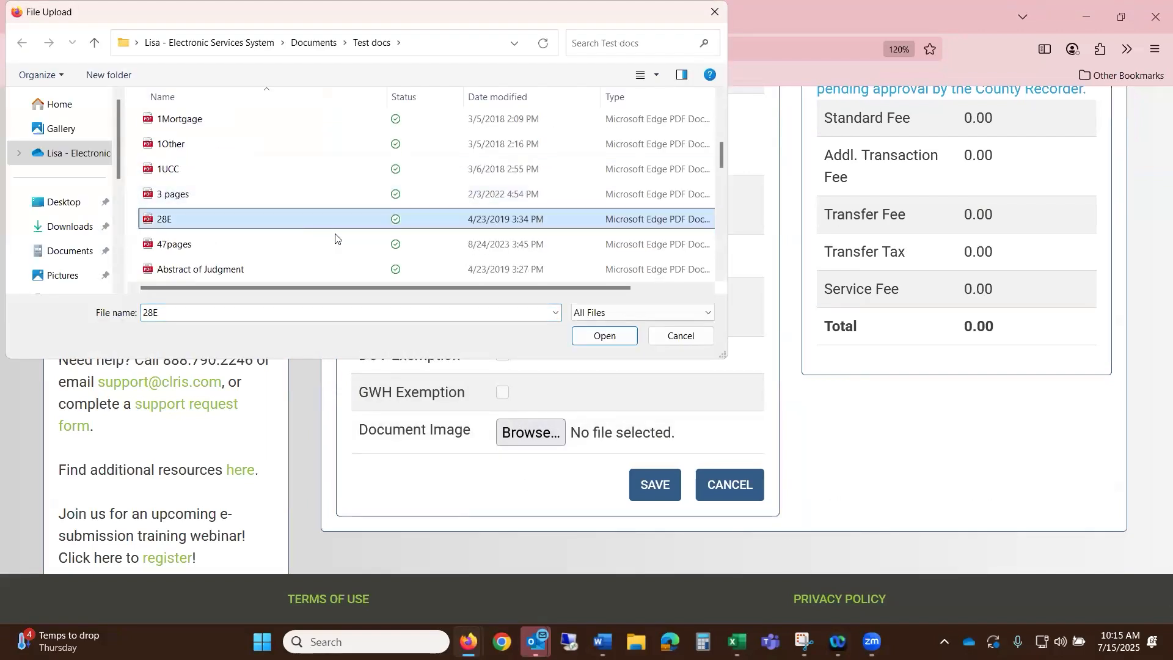
pyautogui.click(228, 245)
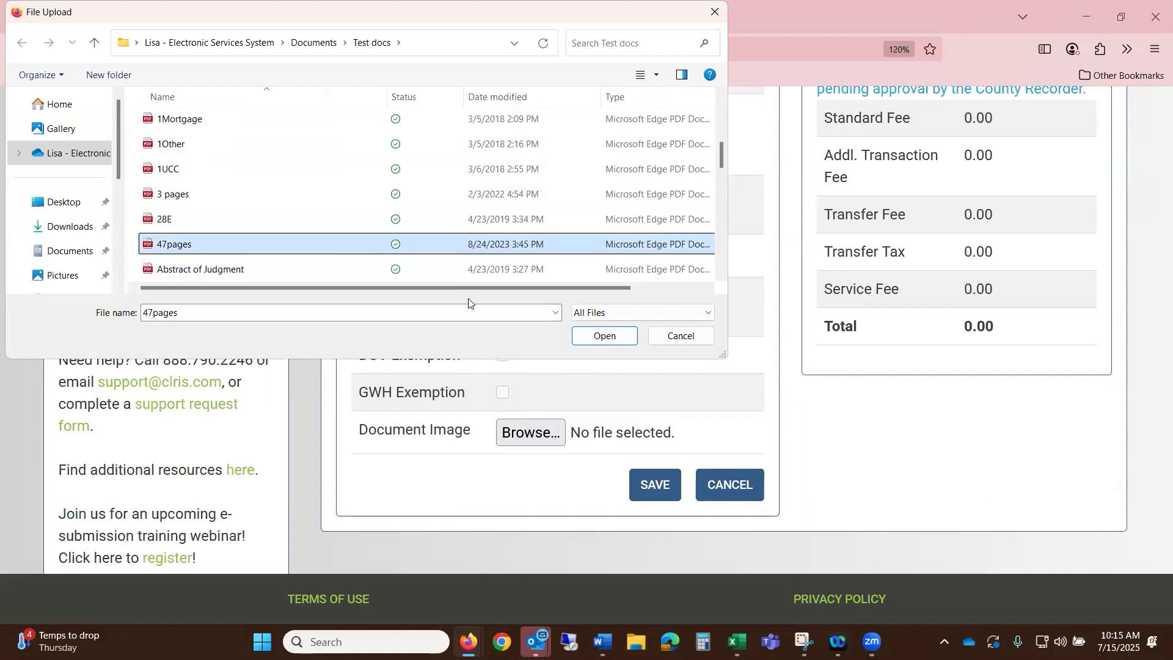
pyautogui.click(602, 336)
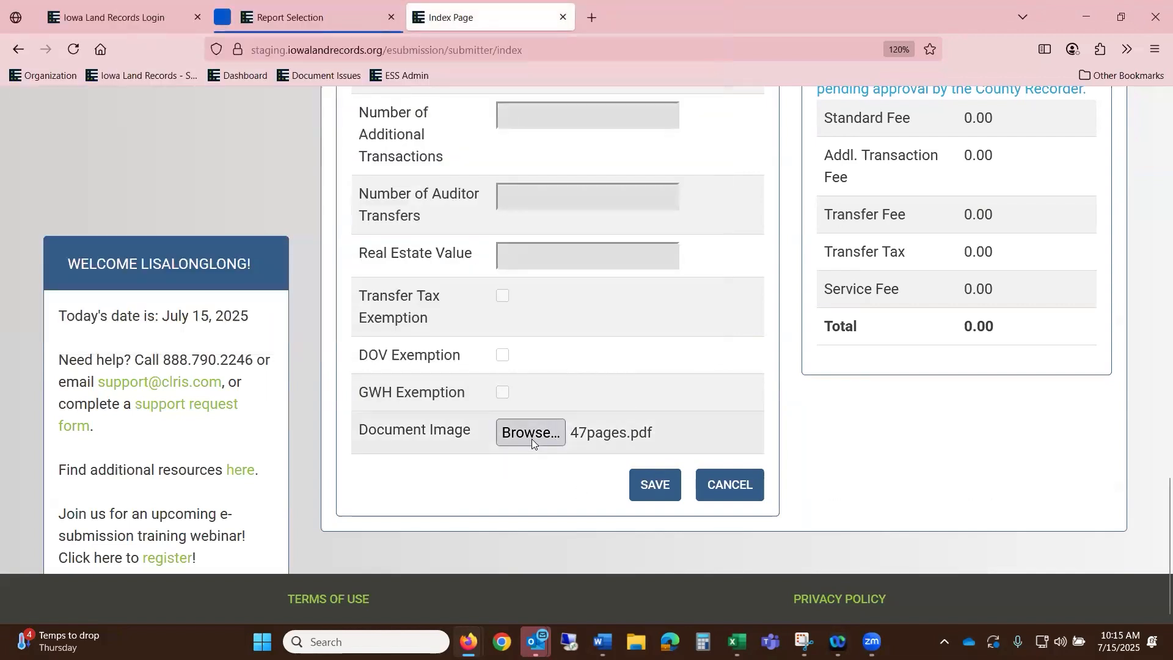
pyautogui.click(532, 434)
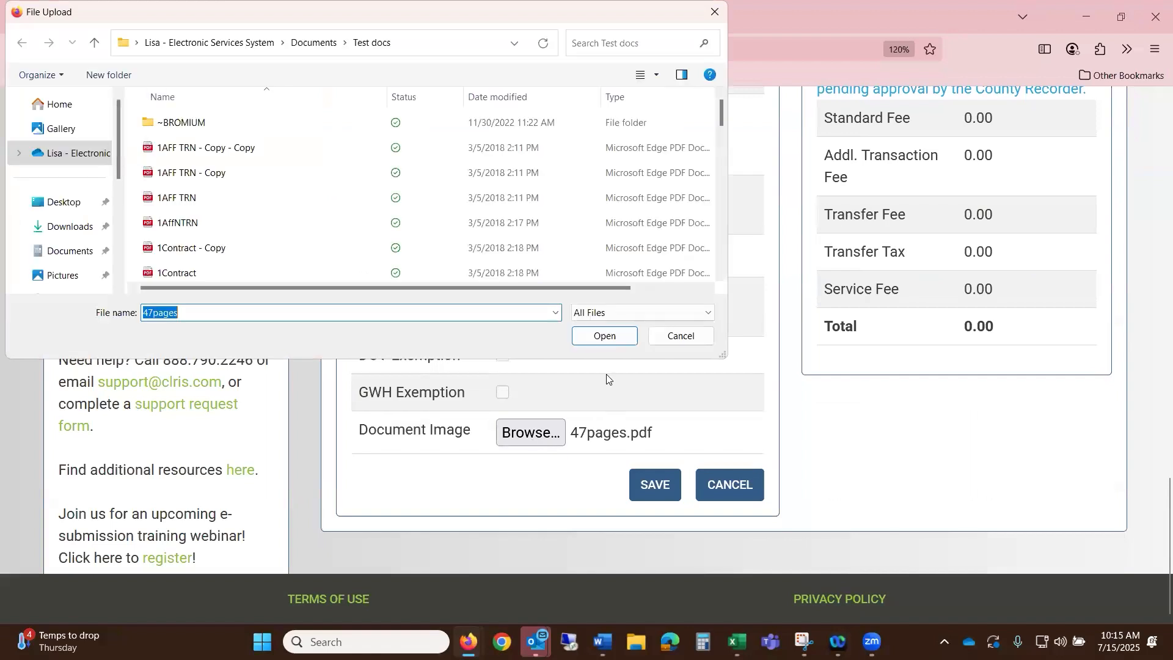
pyautogui.click(602, 336)
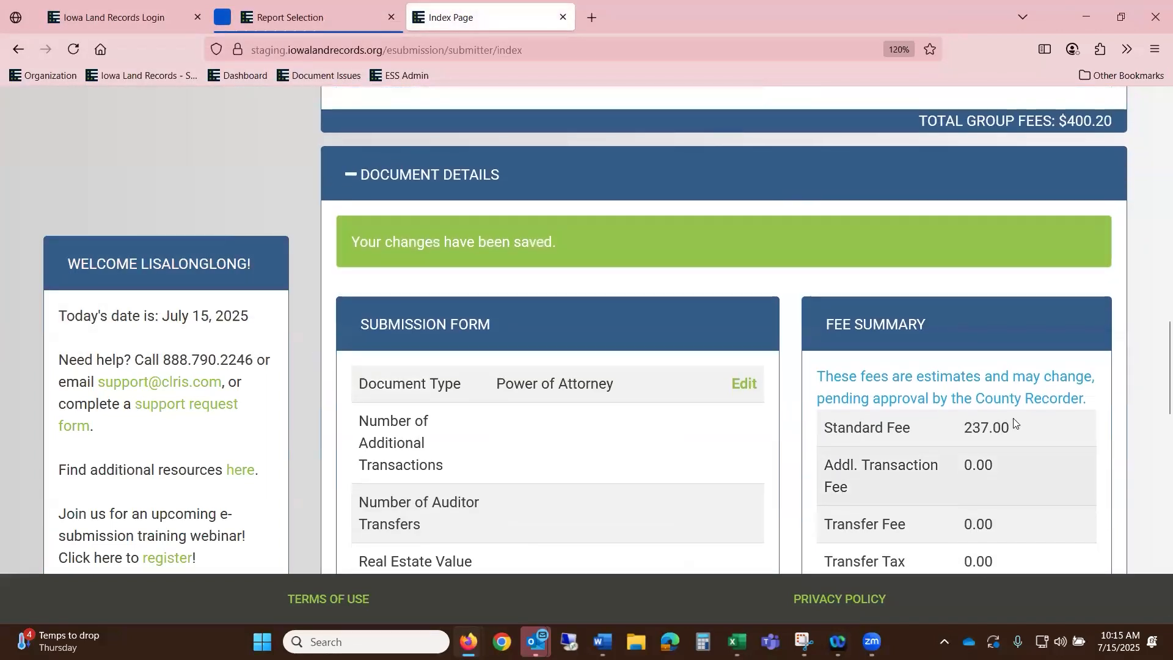
pyautogui.scroll(-3, 1030, 445)
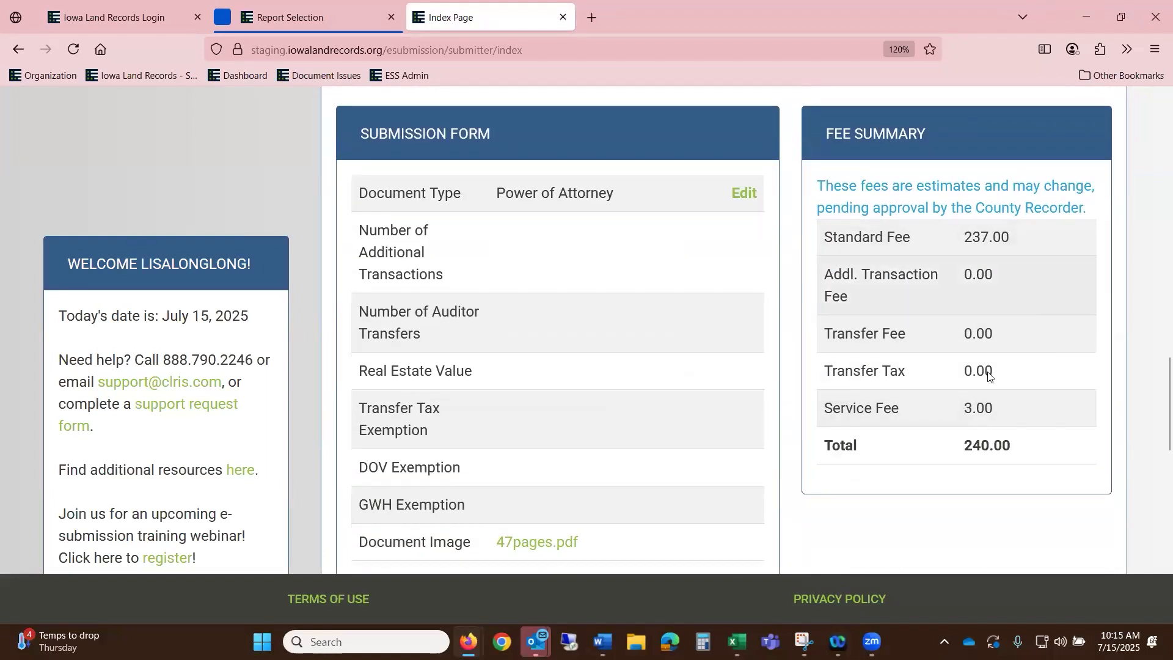
pyautogui.scroll(-1, 986, 422)
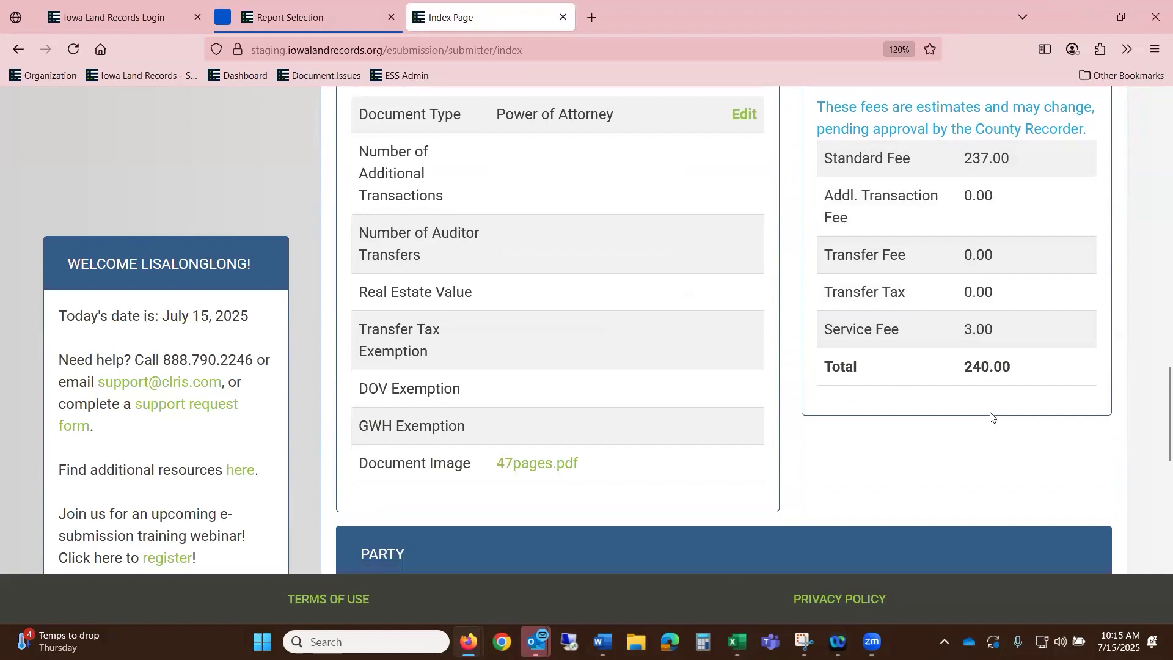
pyautogui.scroll(-6, 991, 416)
pyautogui.scroll(4, 974, 437)
pyautogui.scroll(-4, 892, 367)
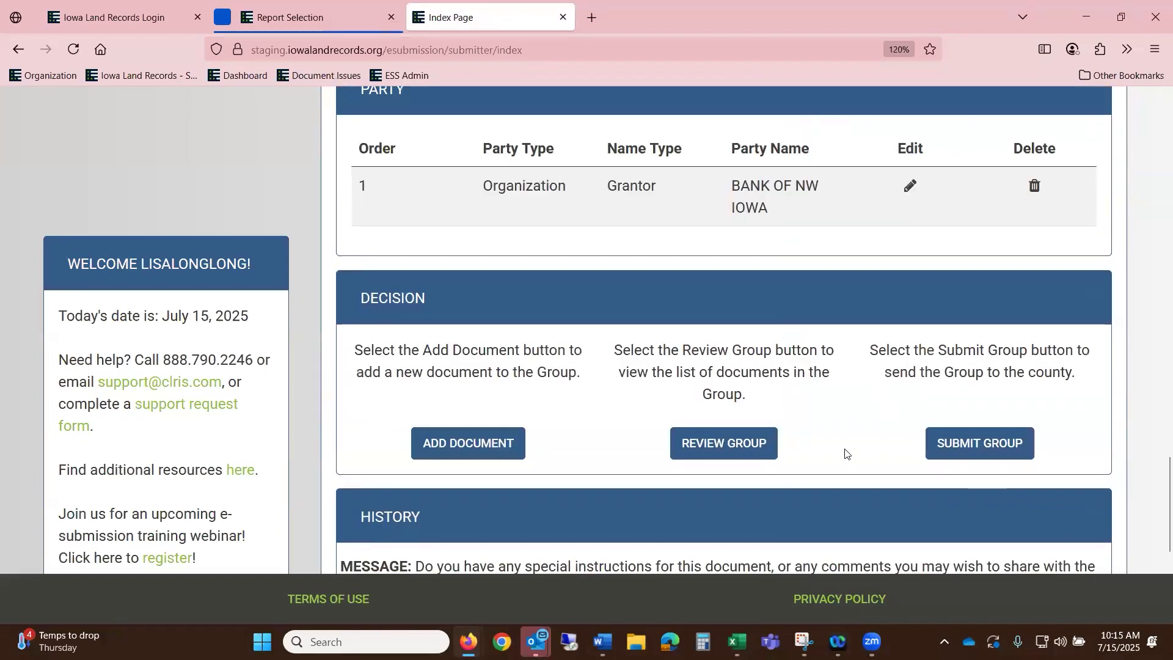
# - In Review Group at 110% zoom, drag Power of Attorney to the top and rearrange the other documents
pyautogui.click(709, 451)
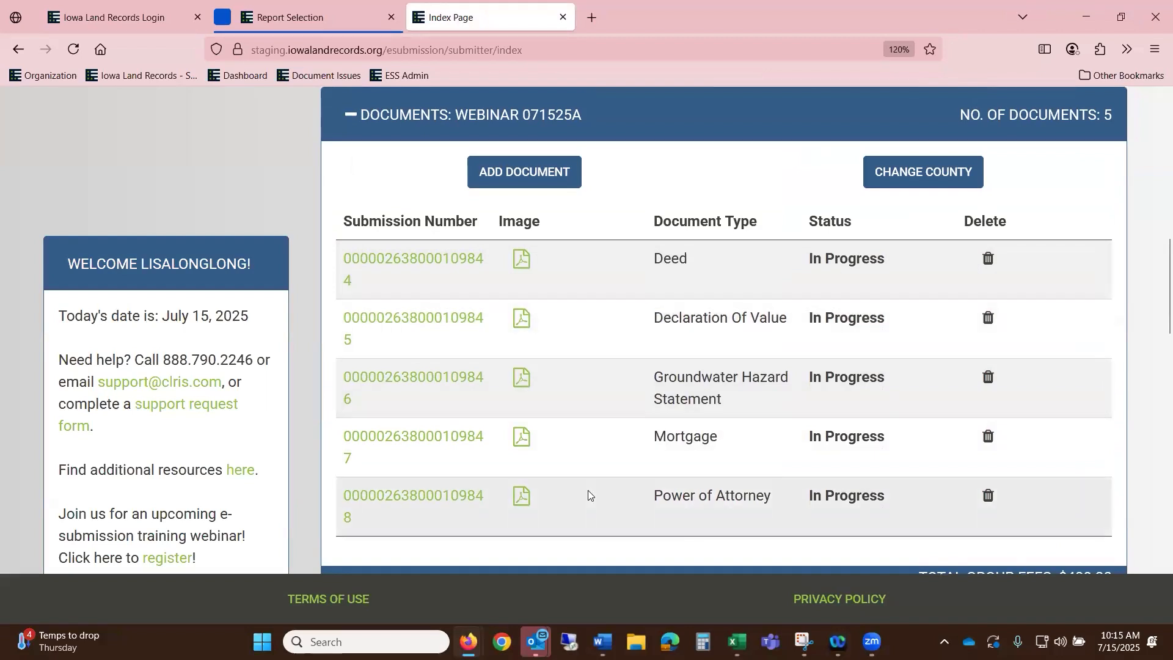
pyautogui.hotkey('ctrl', '-')
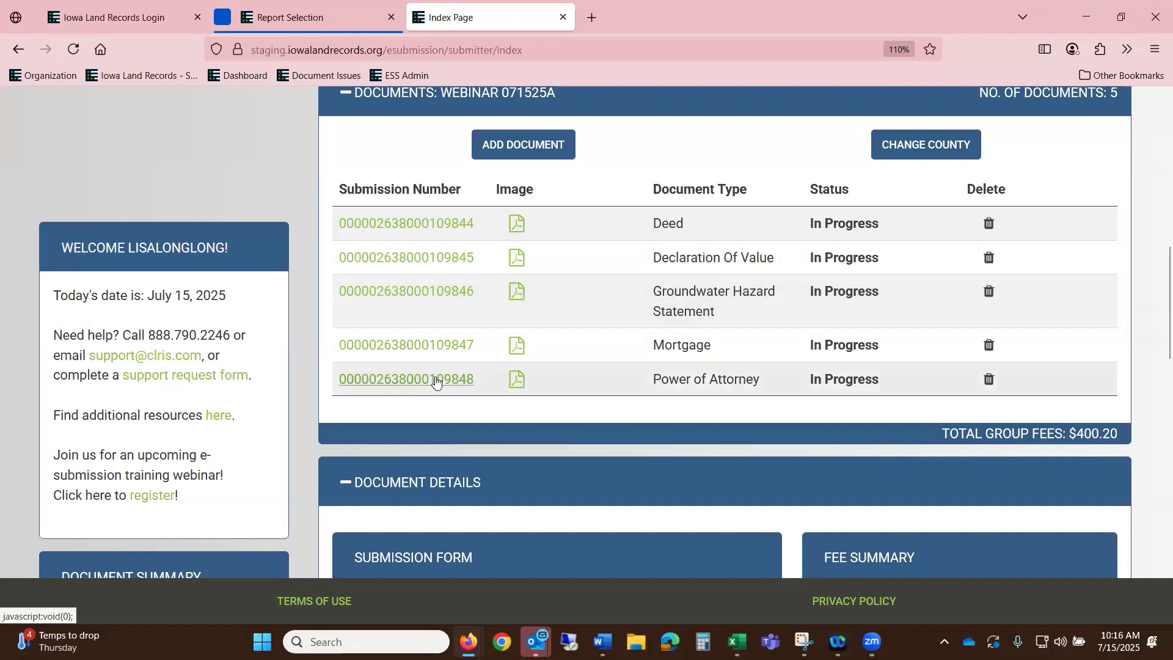
pyautogui.moveTo(436, 380); pyautogui.dragTo(502, 213)
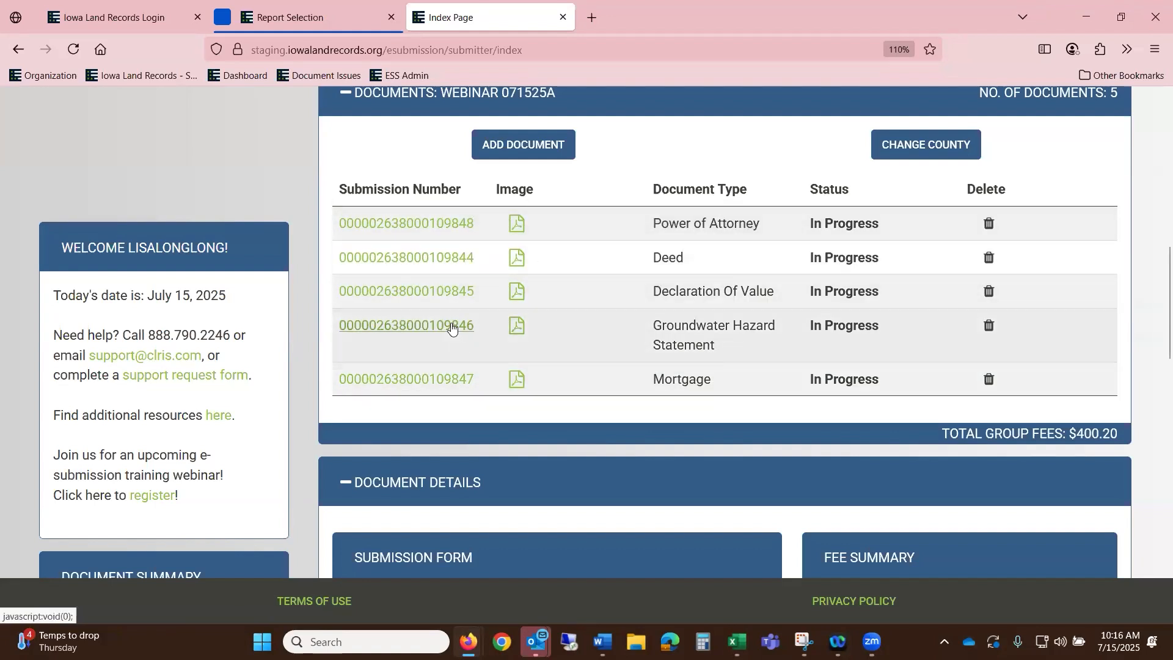
pyautogui.moveTo(452, 319); pyautogui.dragTo(466, 278)
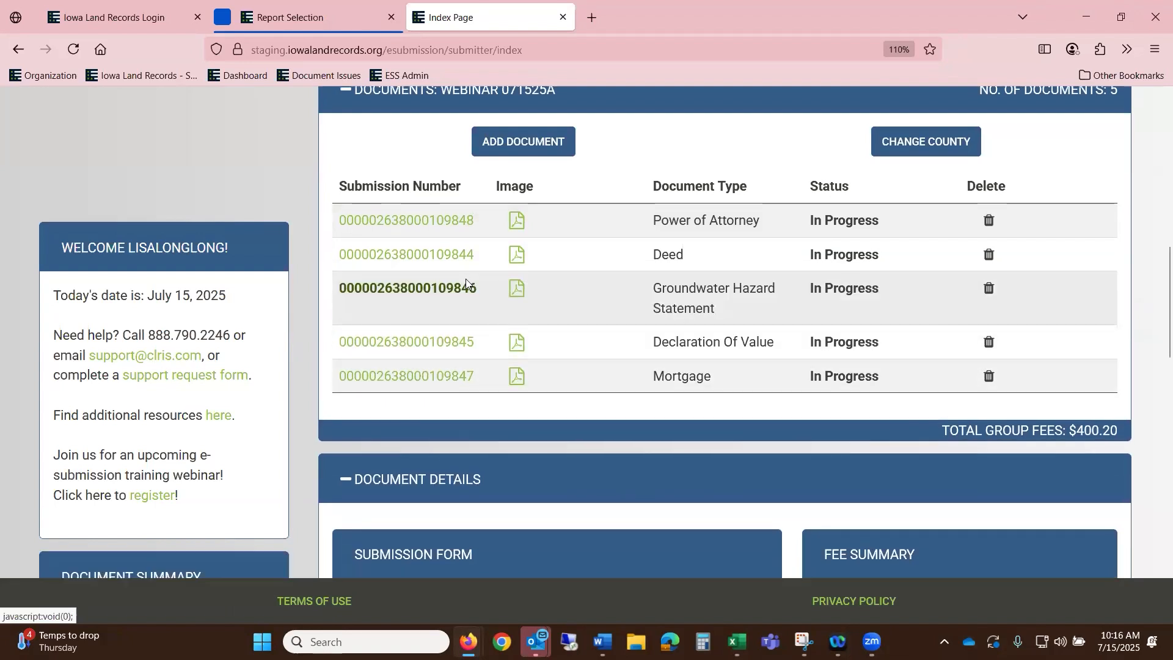
pyautogui.scroll(-5, 712, 235)
pyautogui.scroll(5, 713, 235)
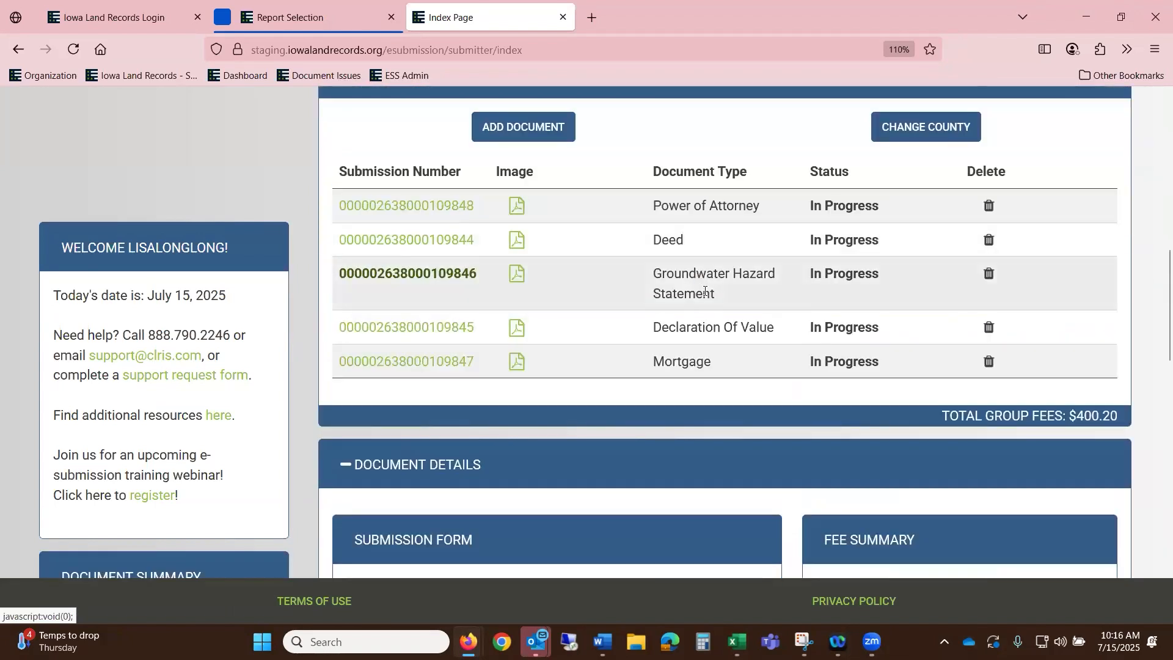
pyautogui.moveTo(452, 328); pyautogui.dragTo(471, 265)
pyautogui.scroll(-5, 484, 257)
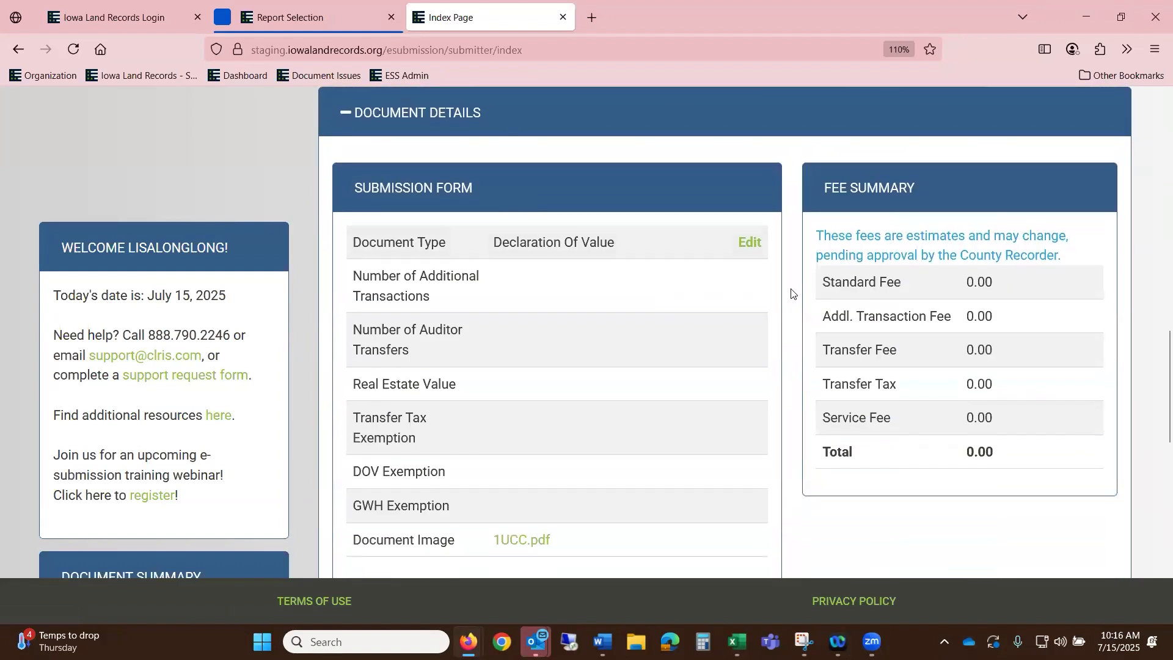
pyautogui.scroll(8, 786, 325)
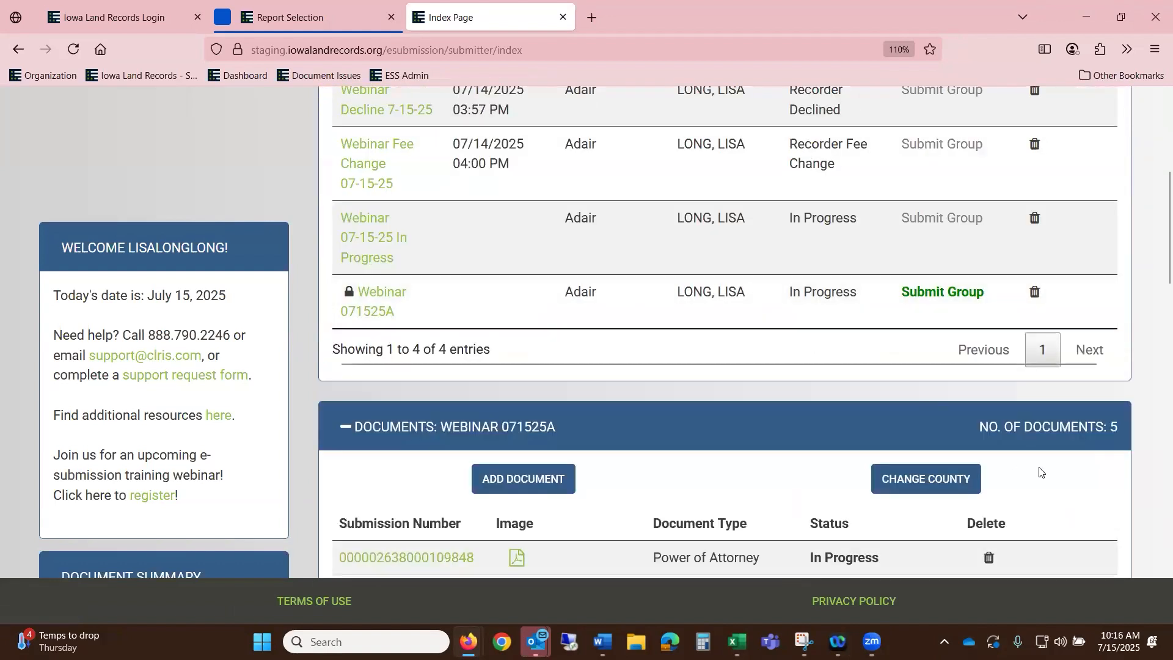
pyautogui.click(938, 480)
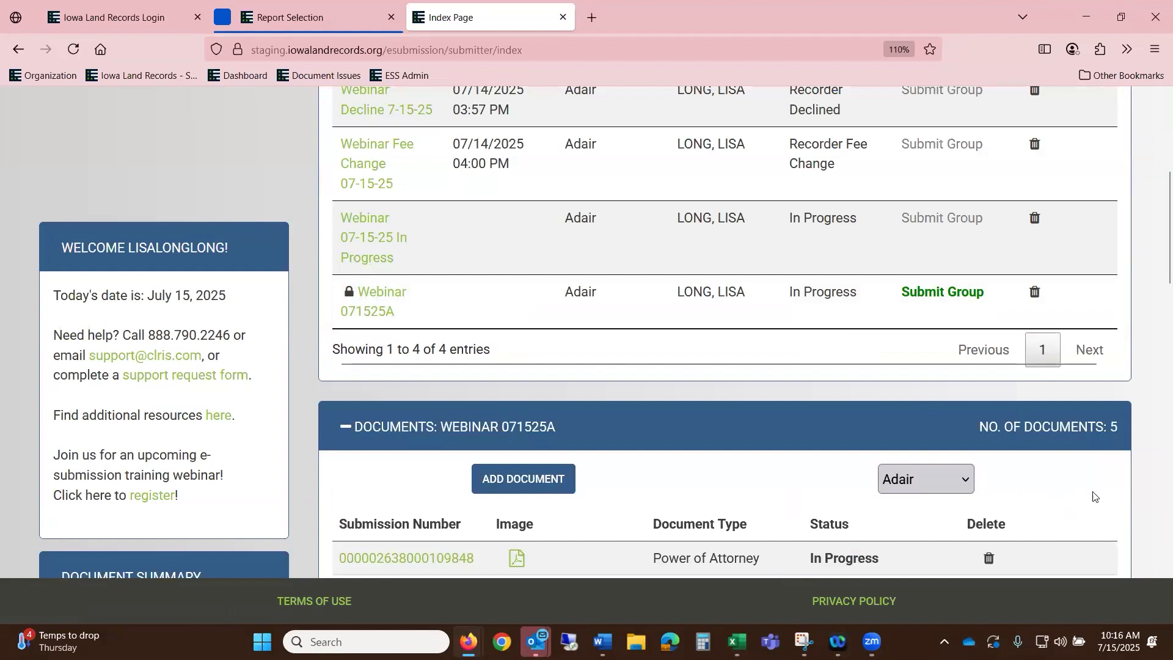
pyautogui.click(964, 481)
pyautogui.click(895, 130)
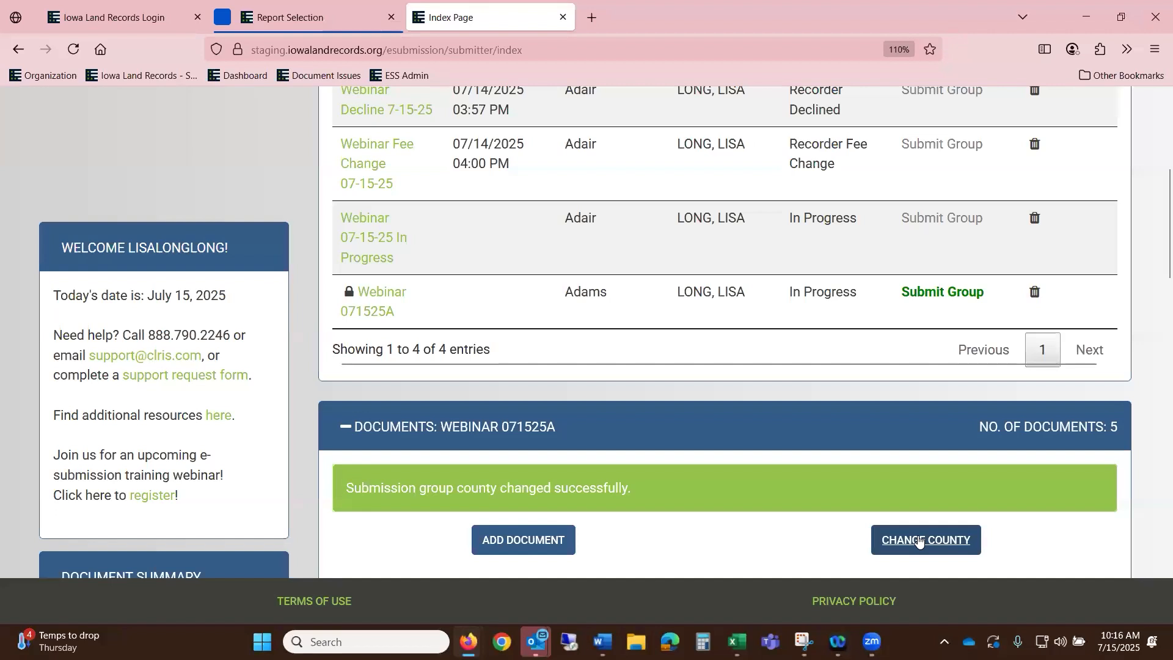
pyautogui.scroll(1, 618, 348)
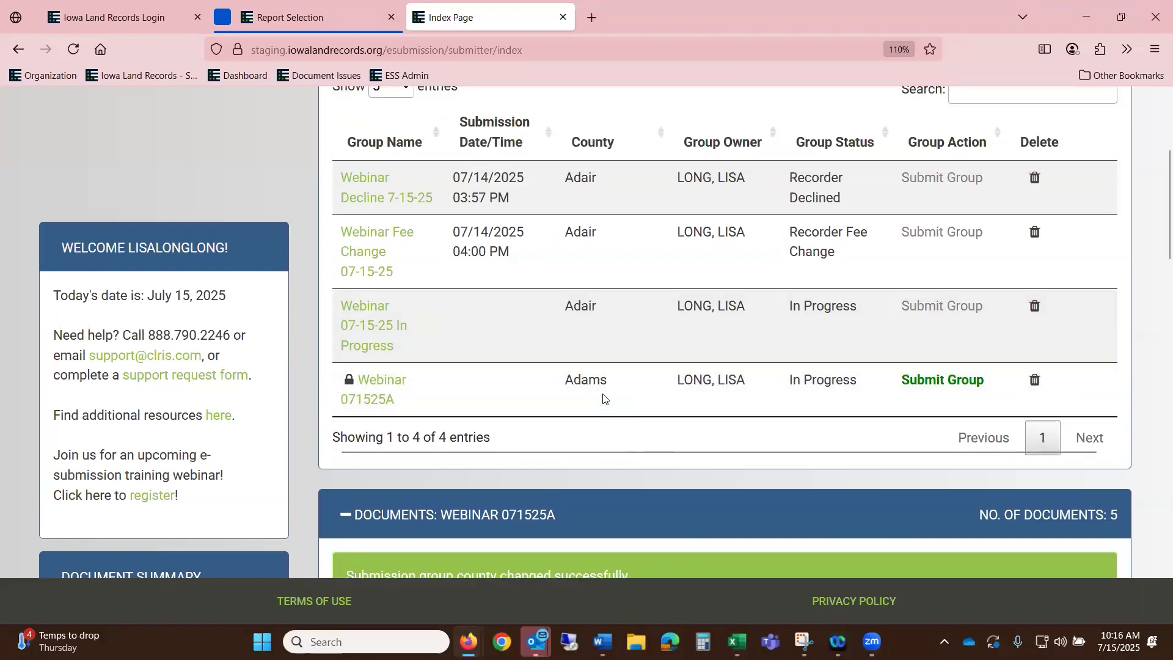
pyautogui.scroll(-3, 666, 420)
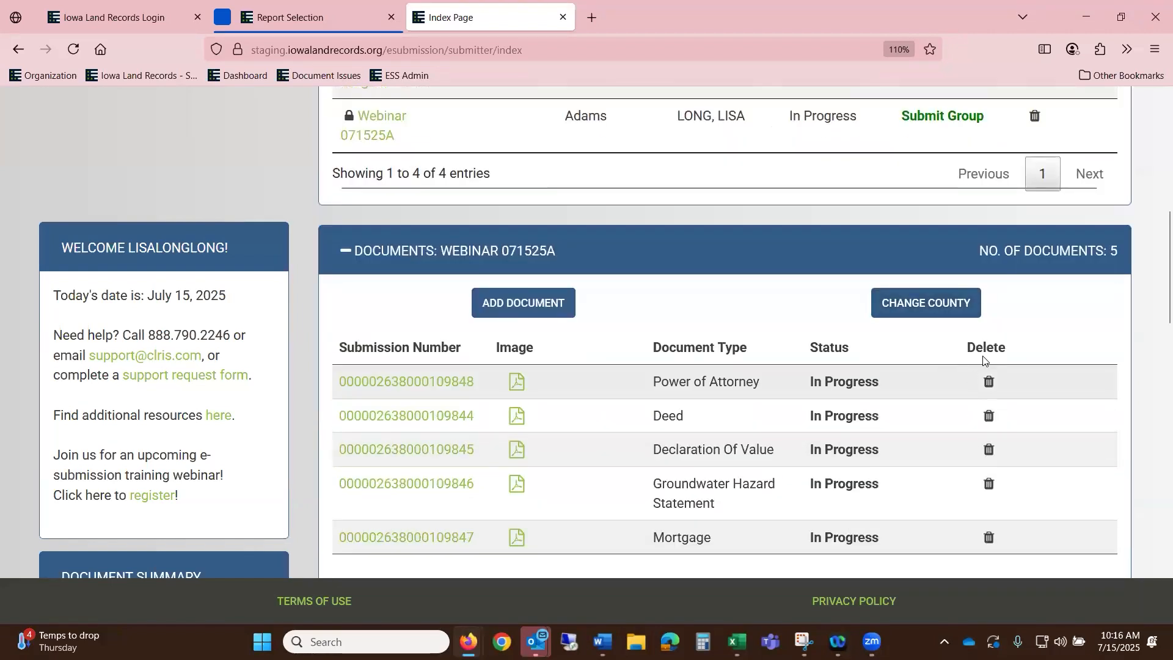
pyautogui.click(965, 312)
pyautogui.click(964, 308)
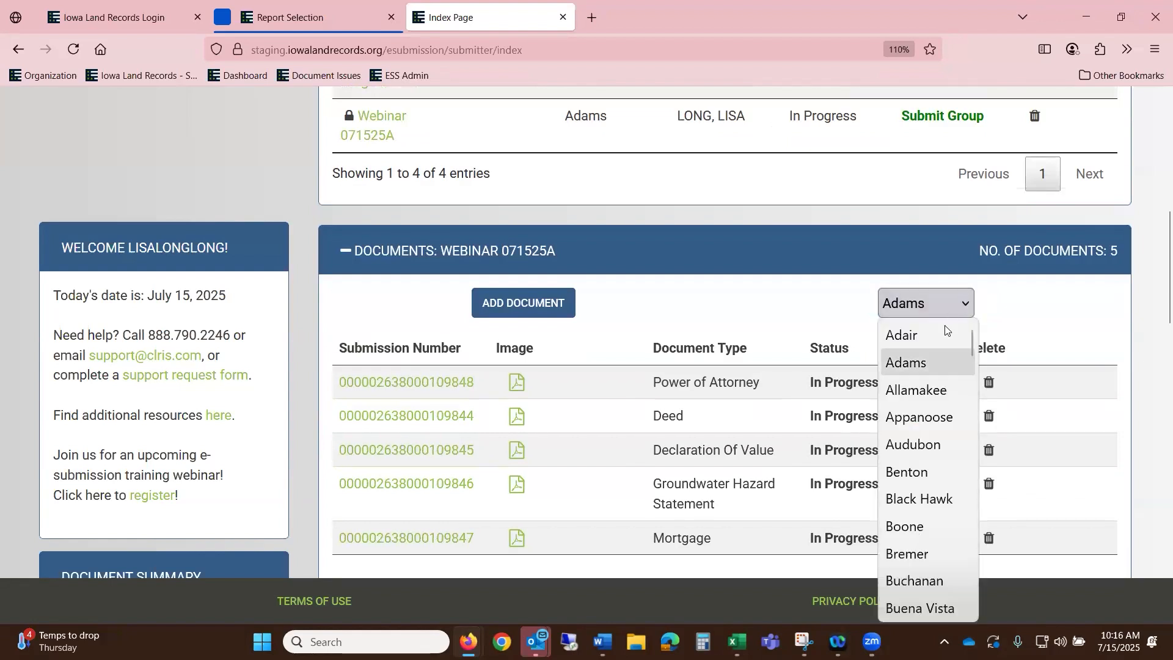
pyautogui.click(931, 335)
pyautogui.scroll(3, 691, 355)
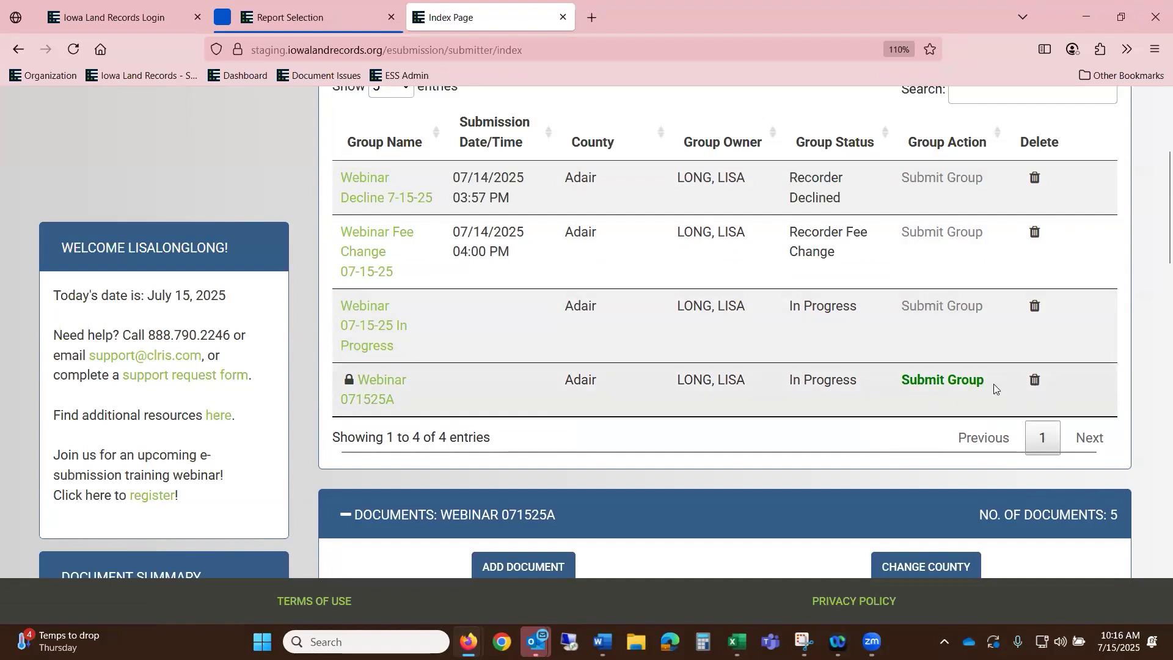
pyautogui.scroll(-1, 957, 389)
pyautogui.scroll(-4, 957, 385)
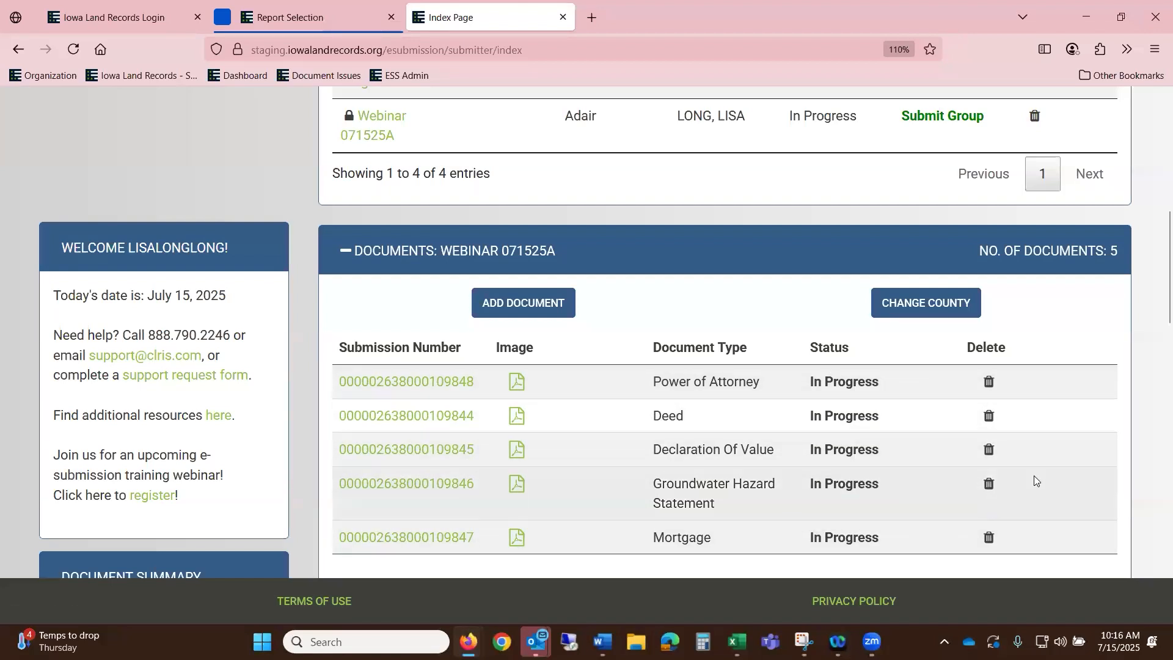
# - Submit the Webinar 071525A group from the Pending Groups table
pyautogui.scroll(-1, 1036, 478)
pyautogui.scroll(-1, 1036, 478)
pyautogui.scroll(10, 1037, 471)
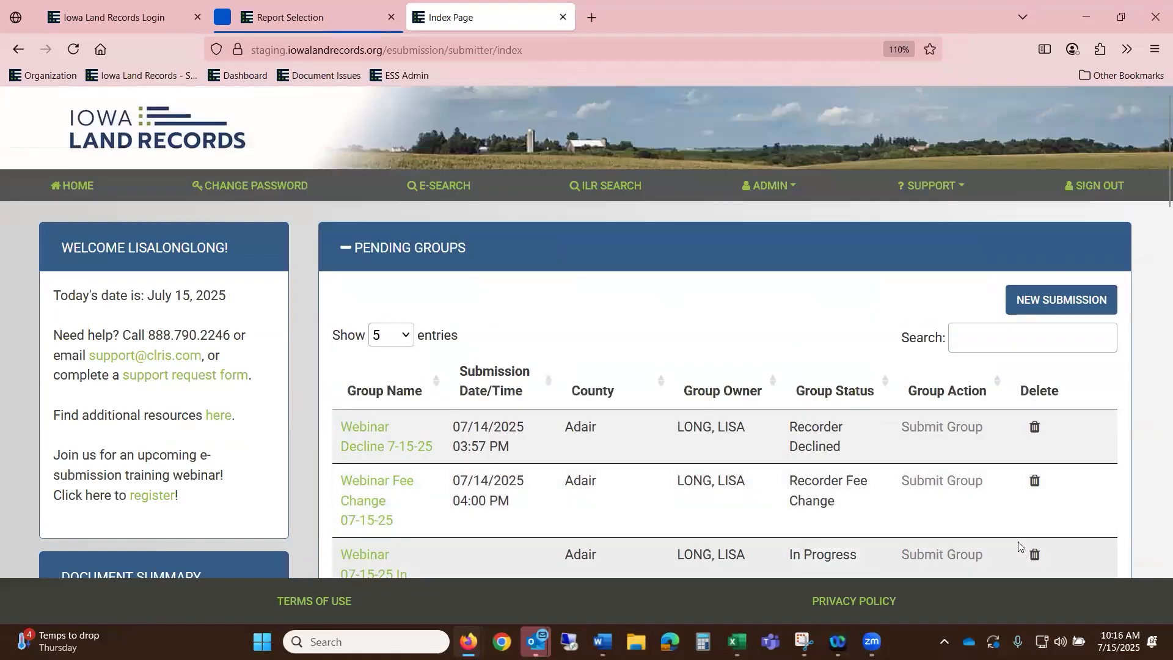
pyautogui.scroll(-3, 1020, 547)
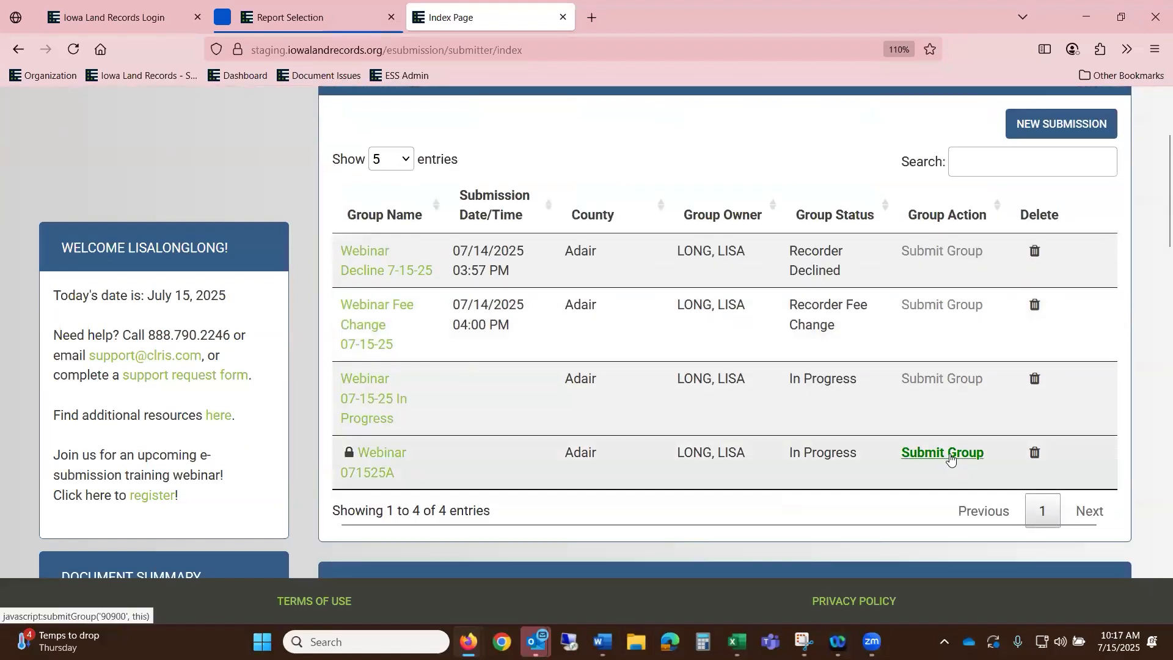
pyautogui.click(950, 455)
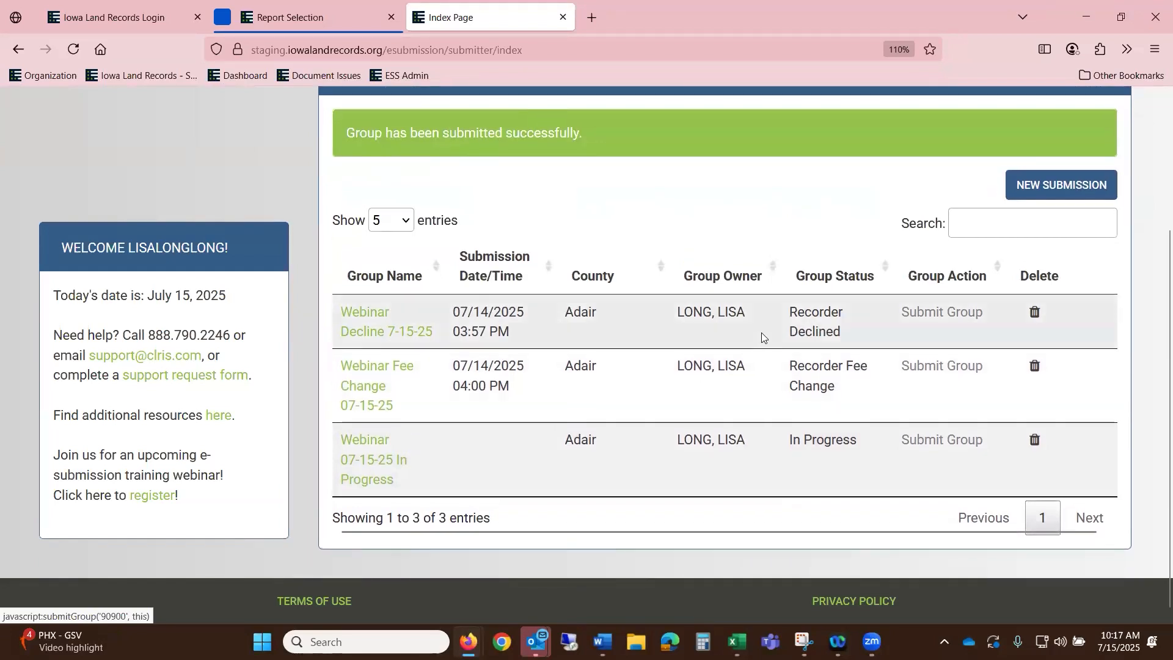
pyautogui.scroll(3, 931, 367)
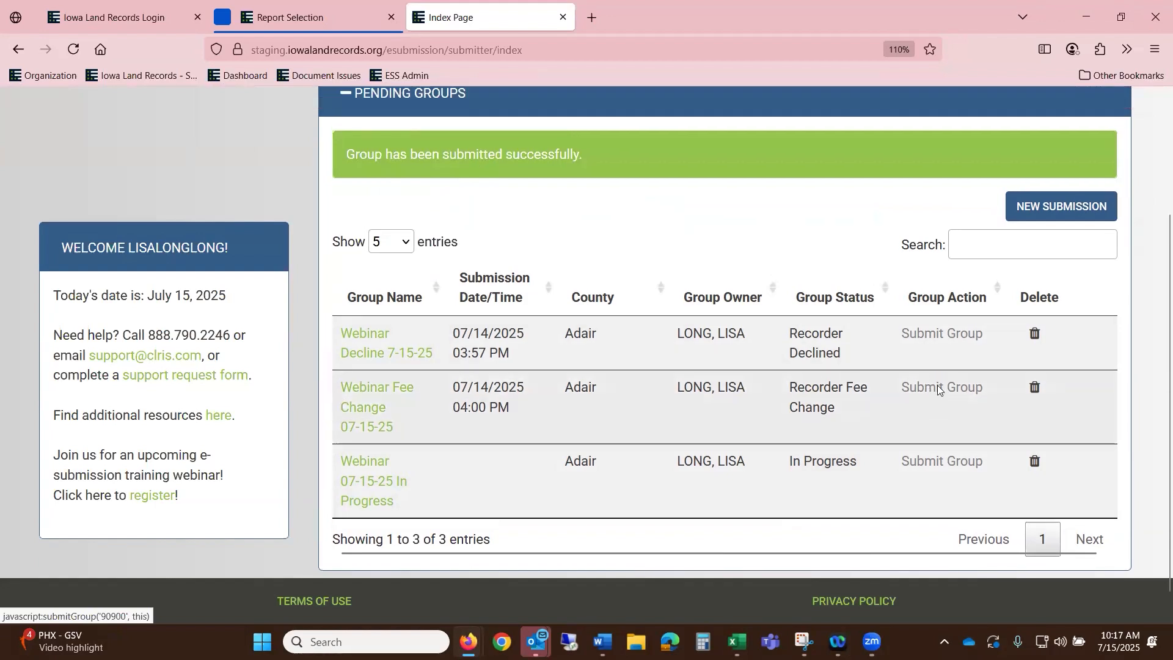
# - Open E-Search by county for Adair using a Submission Date Search
pyautogui.click(451, 193)
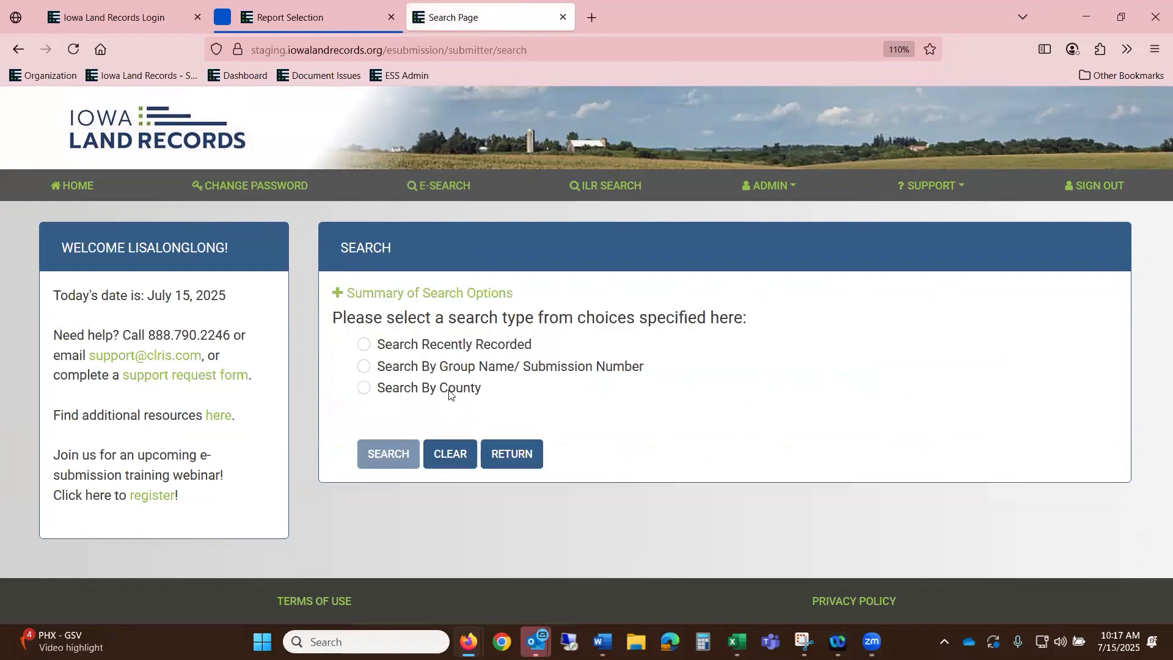
pyautogui.click(452, 393)
pyautogui.click(641, 448)
pyautogui.scroll(-3, 676, 461)
pyautogui.scroll(-3, 763, 366)
pyautogui.click(578, 387)
pyautogui.click(587, 388)
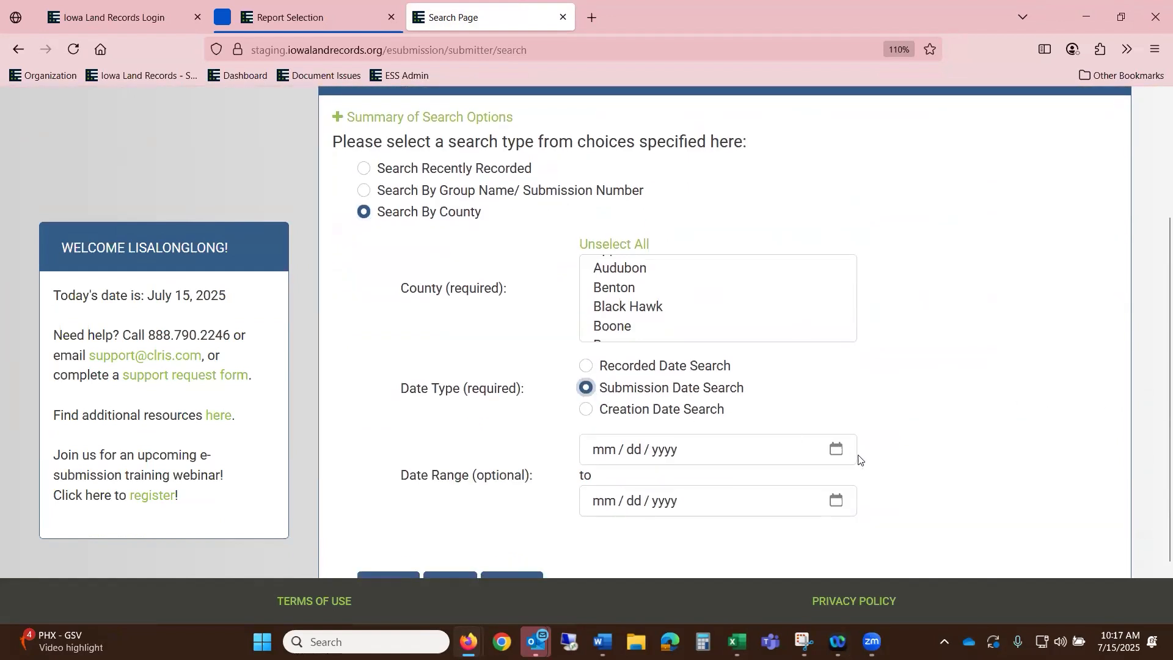
# - Enter 07/15/2025 as both the start and end submission dates
pyautogui.click(834, 446)
pyautogui.write('07041')
pyautogui.press('Left')
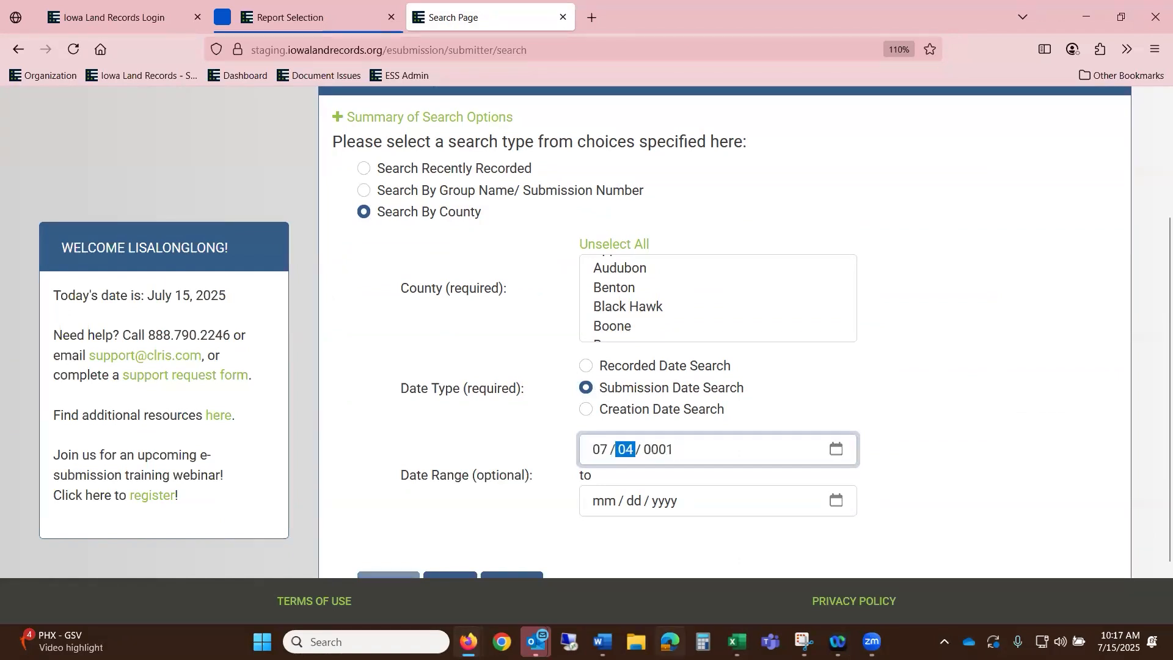
pyautogui.write('152025')
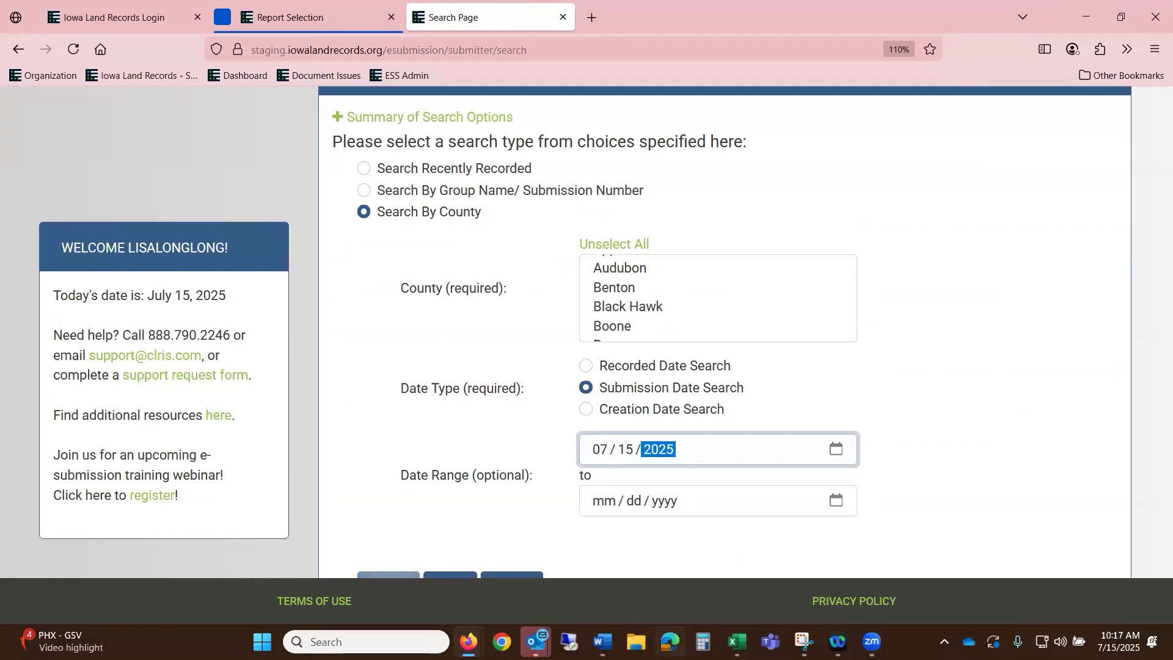
pyautogui.click(601, 502)
pyautogui.write('0715225')
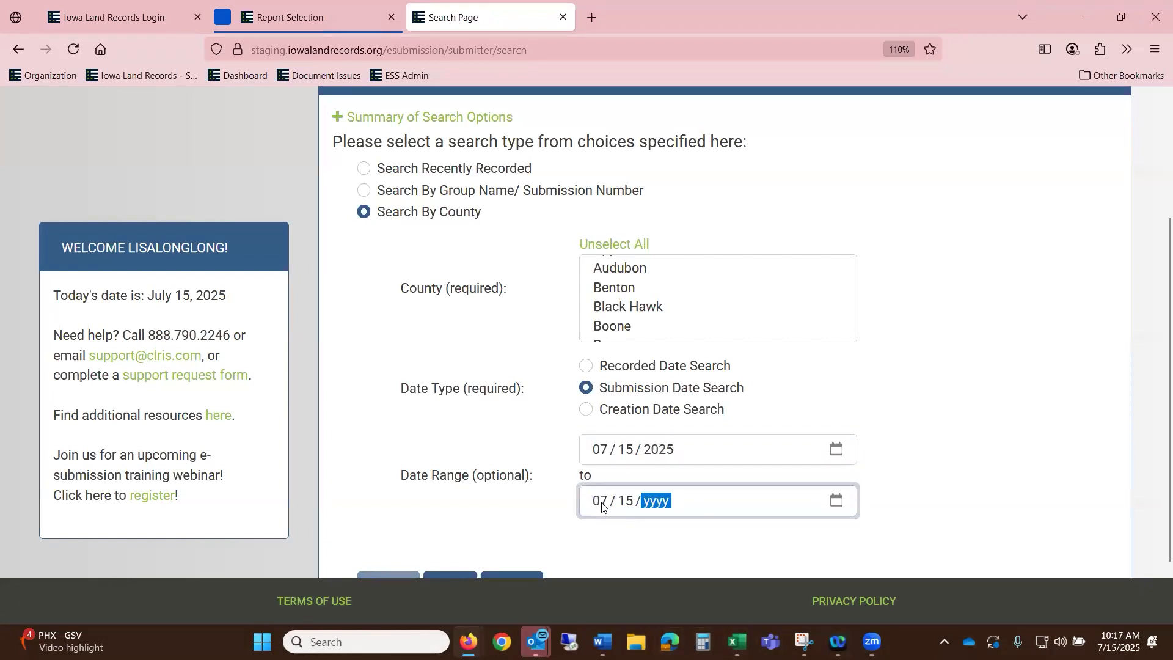
pyautogui.write('202')
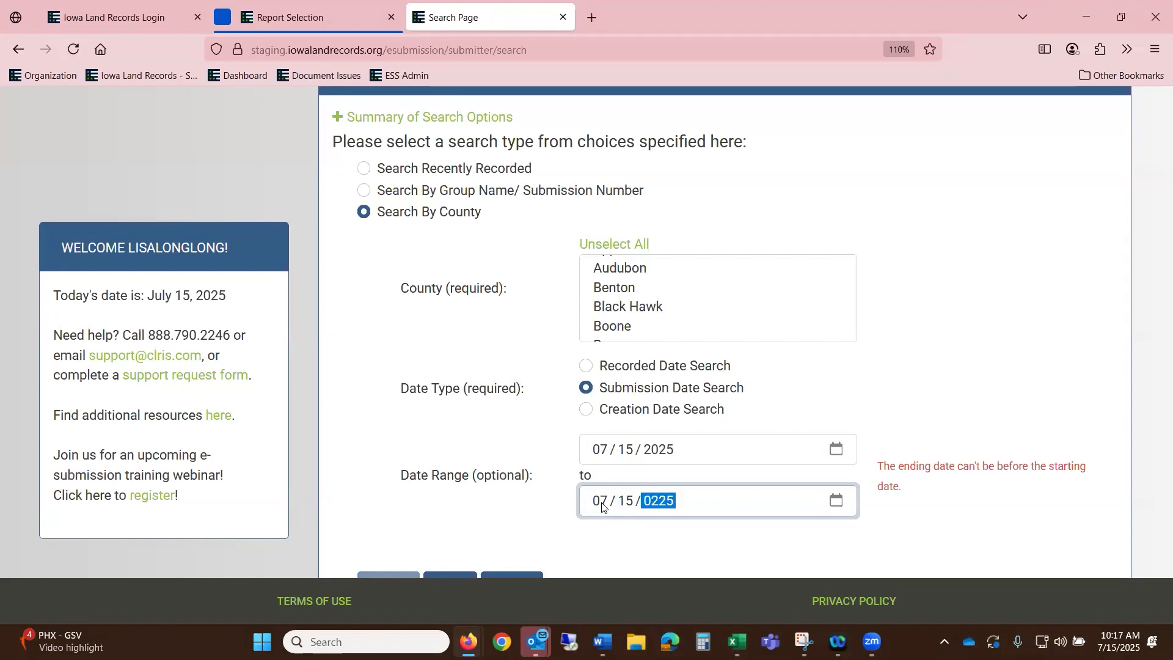
pyautogui.write('5')
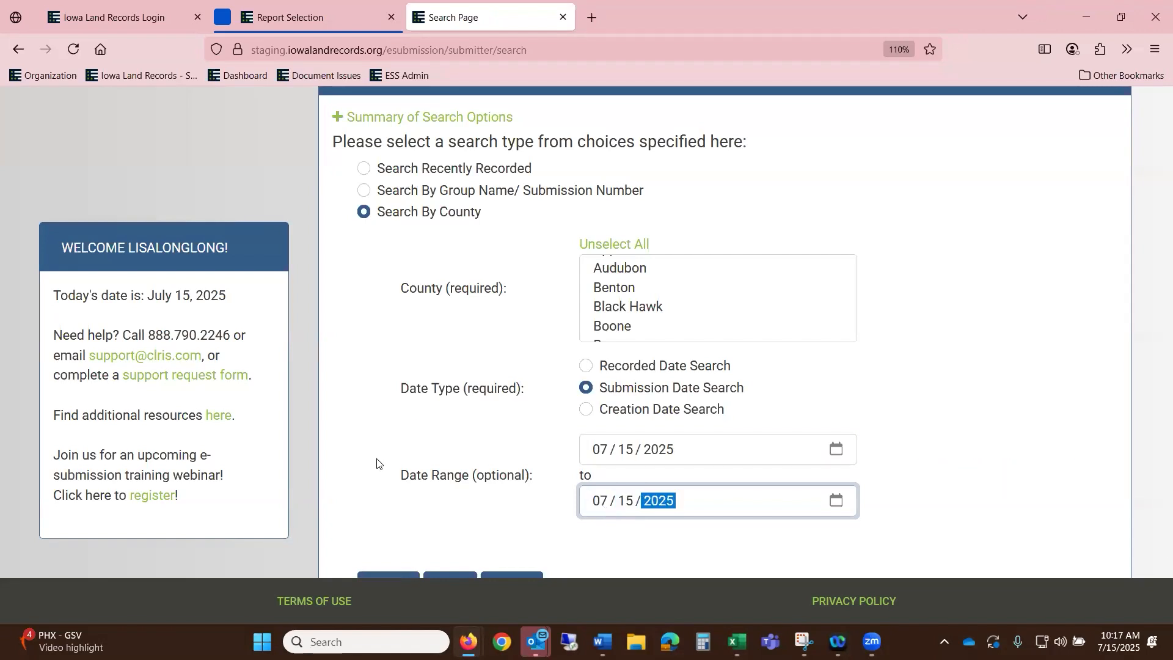
pyautogui.scroll(-2, 373, 482)
pyautogui.click(417, 510)
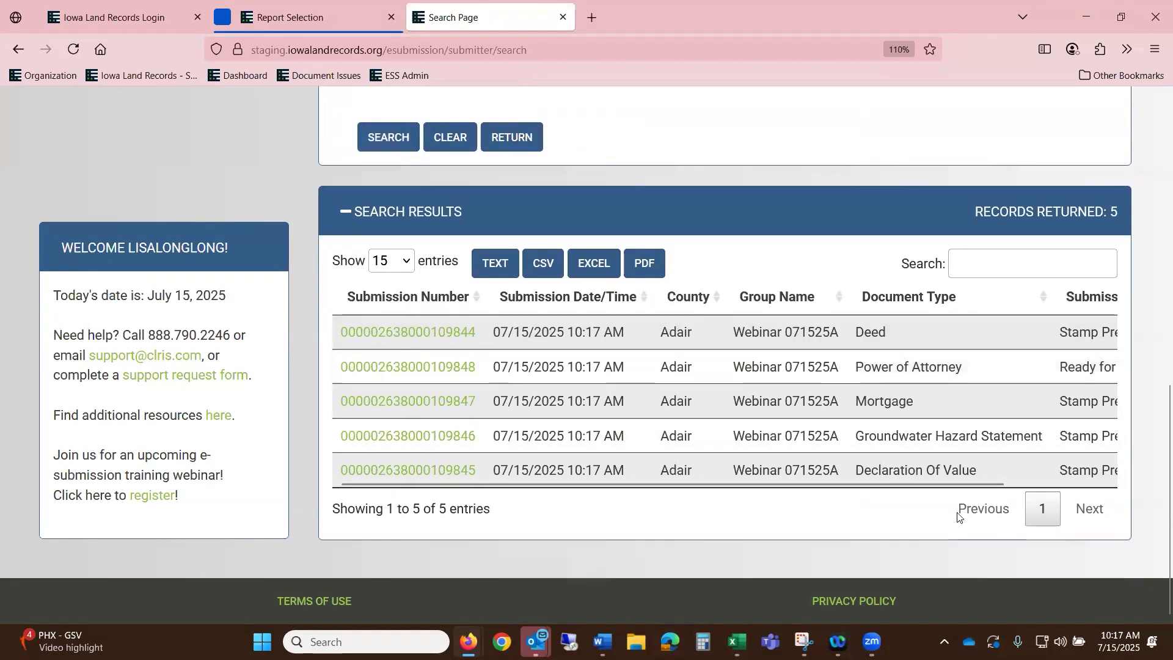
# - Zoom out to show Submission Status and rerun the search until all five read Ready for Recorder
pyautogui.moveTo(988, 477); pyautogui.dragTo(730, 485)
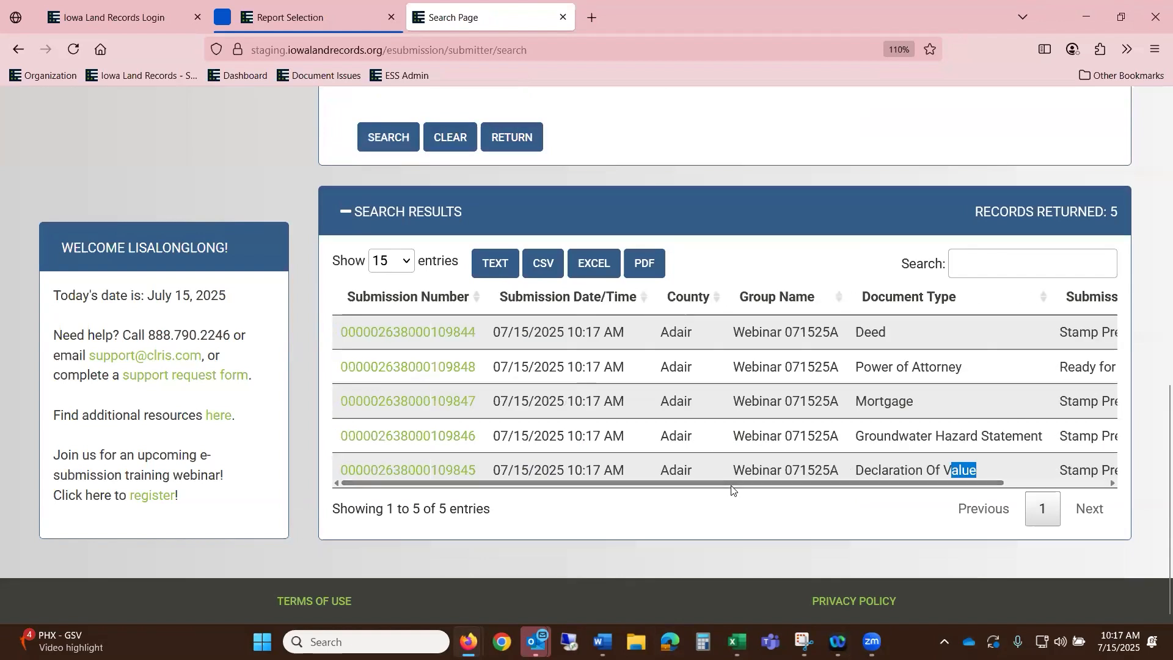
pyautogui.hotkey('ctrl', '-')
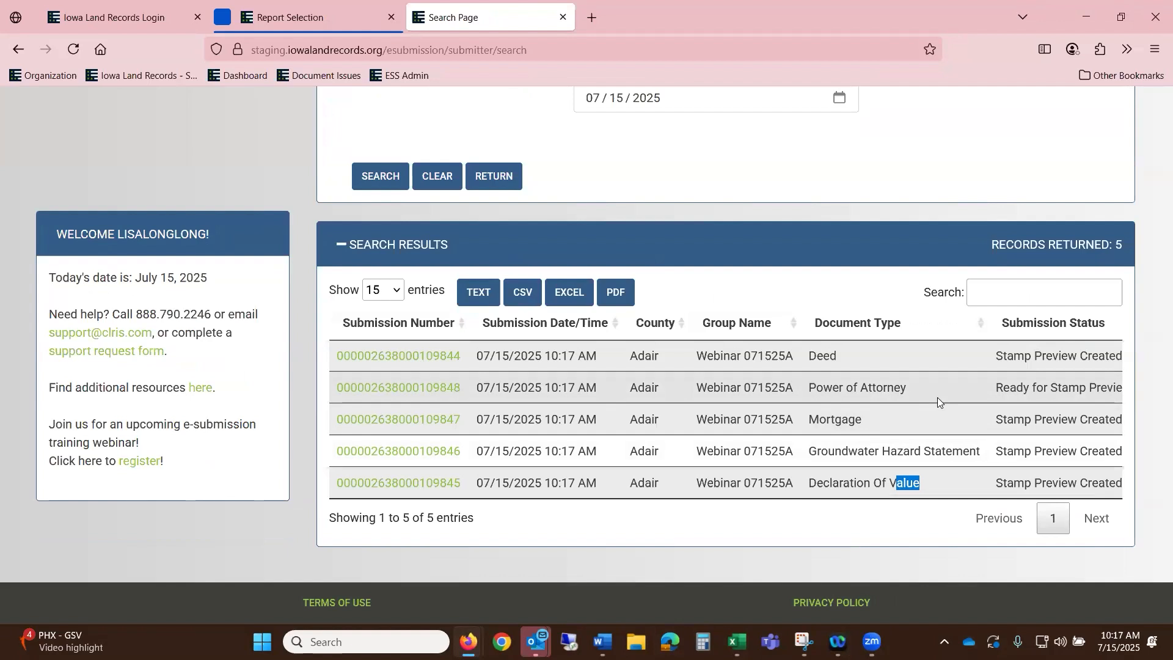
pyautogui.click(364, 175)
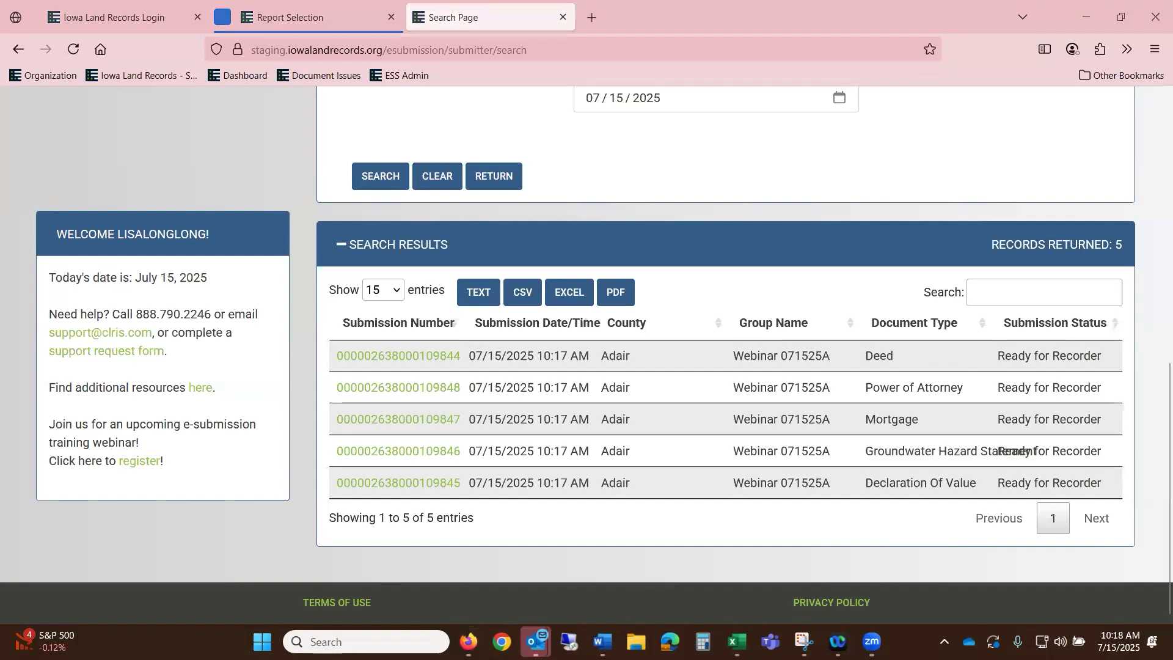
pyautogui.scroll(8, 889, 268)
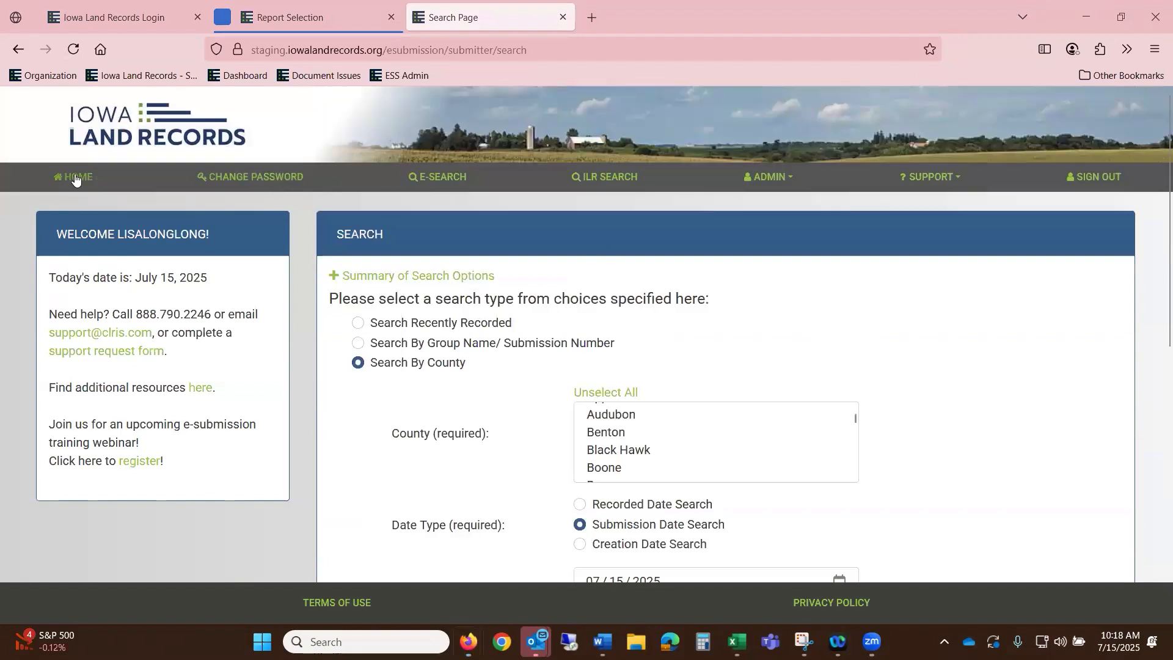
# - From the home page, start a new submission group with Adair as the county
pyautogui.click(75, 177)
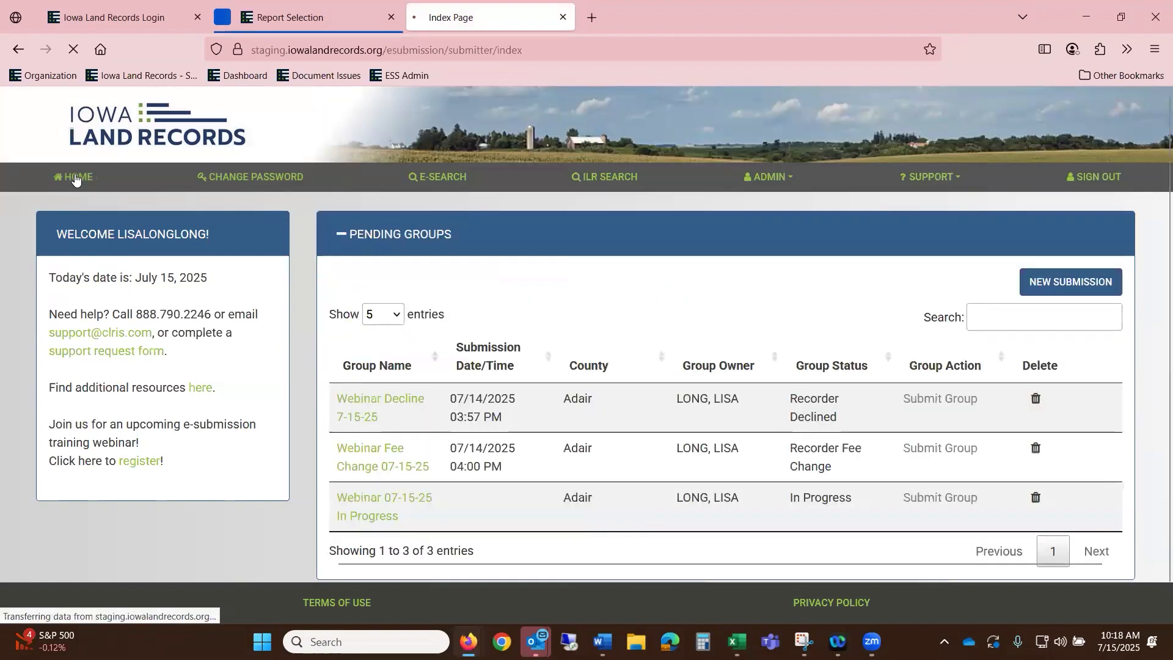
pyautogui.click(1108, 284)
pyautogui.click(613, 216)
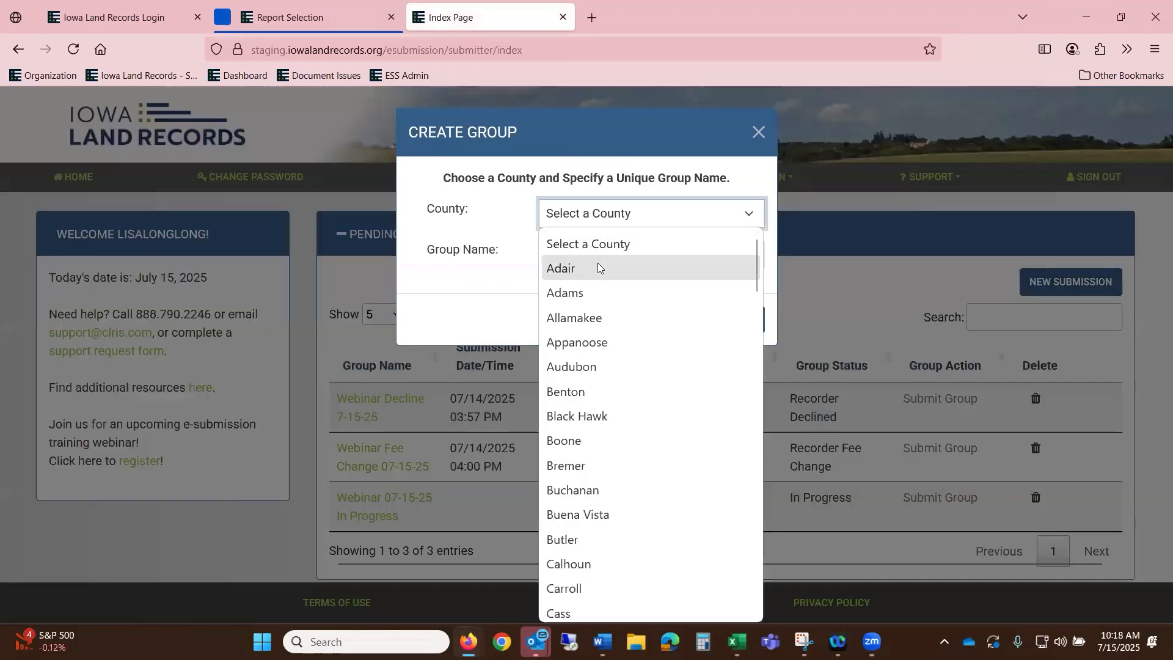
pyautogui.click(599, 264)
pyautogui.click(605, 265)
# - Name the group 'WEBINAR 071525A' and save it
pyautogui.write('WBH')
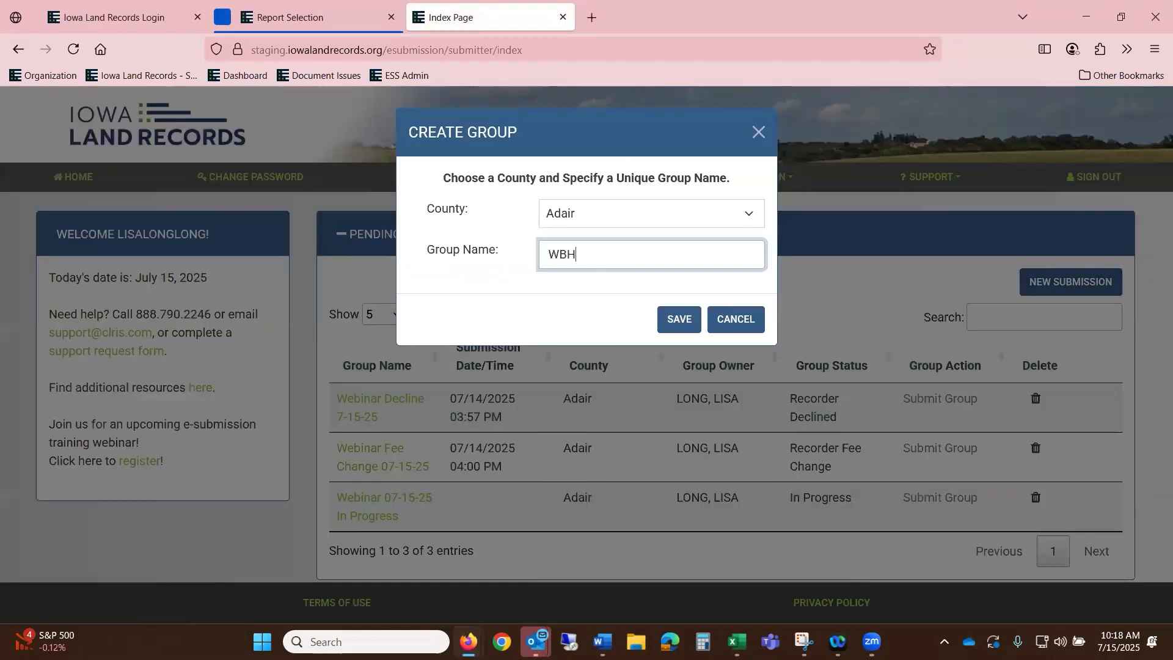
pyautogui.press('BackSpace')
pyautogui.write('C')
pyautogui.press('BackSpace')
pyautogui.press('BackSpace')
pyautogui.write('EBR')
pyautogui.press('BackSpace')
pyautogui.write('INAR')
pyautogui.press('BackSpace')
pyautogui.press('BackSpace')
pyautogui.press('BackSpace')
pyautogui.write('NAR 071525A')
pyautogui.click(678, 319)
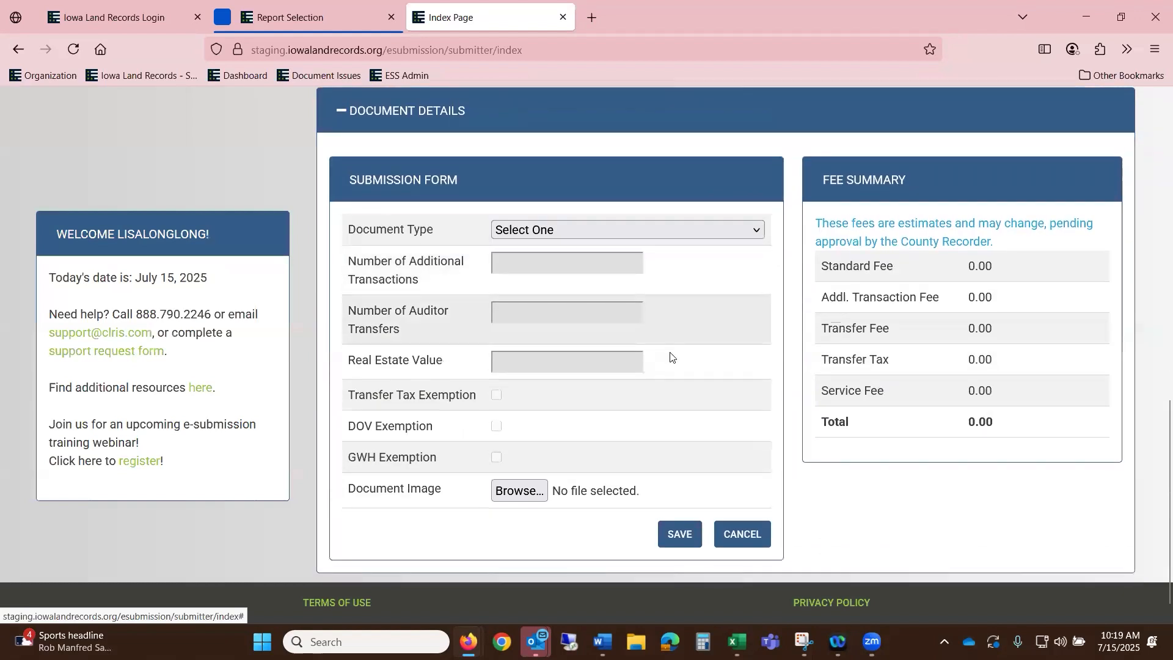
# - Set the first document's type to Deed, replacing an initial Contract or Contract Related pick
pyautogui.scroll(3, 672, 355)
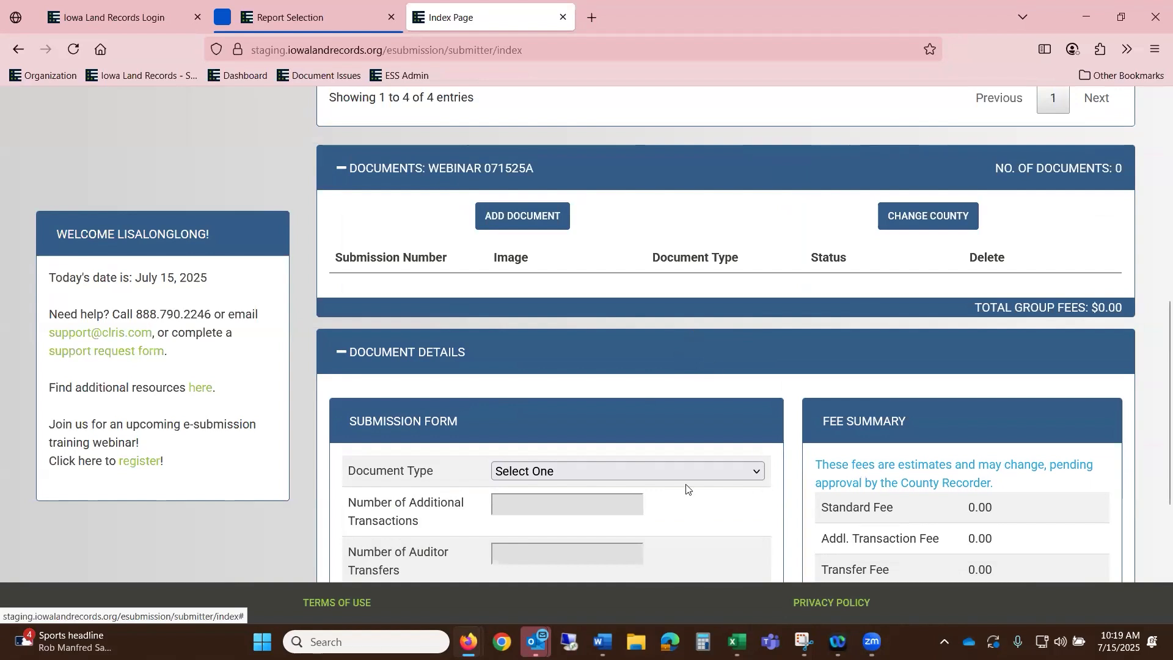
pyautogui.click(624, 475)
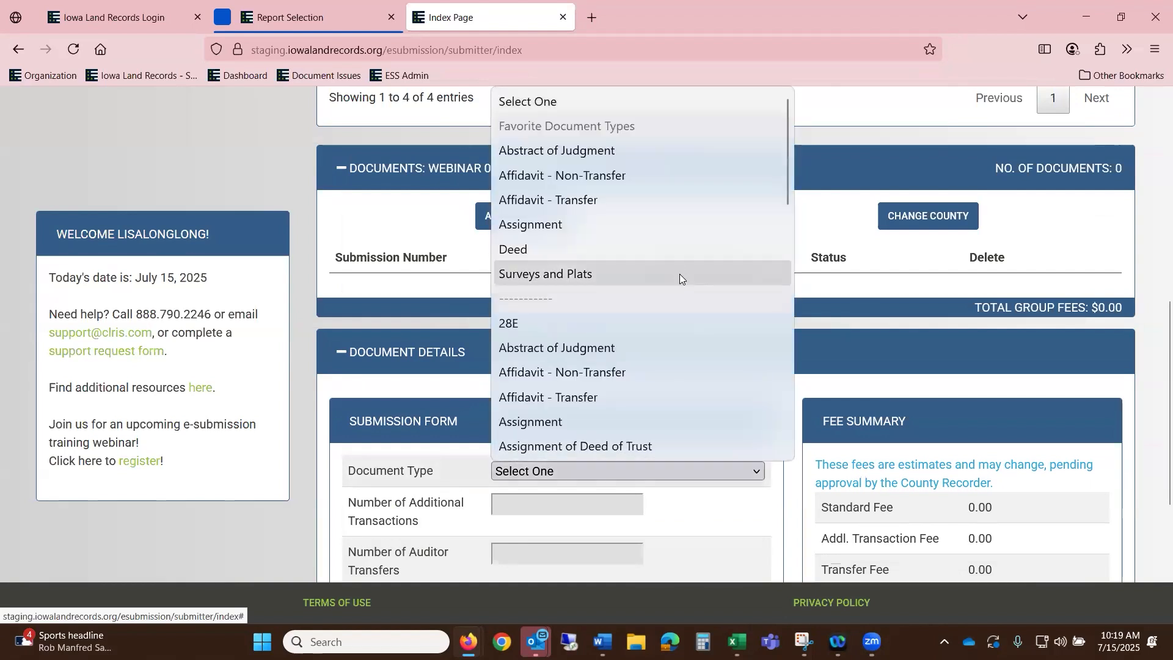
pyautogui.scroll(-5, 679, 273)
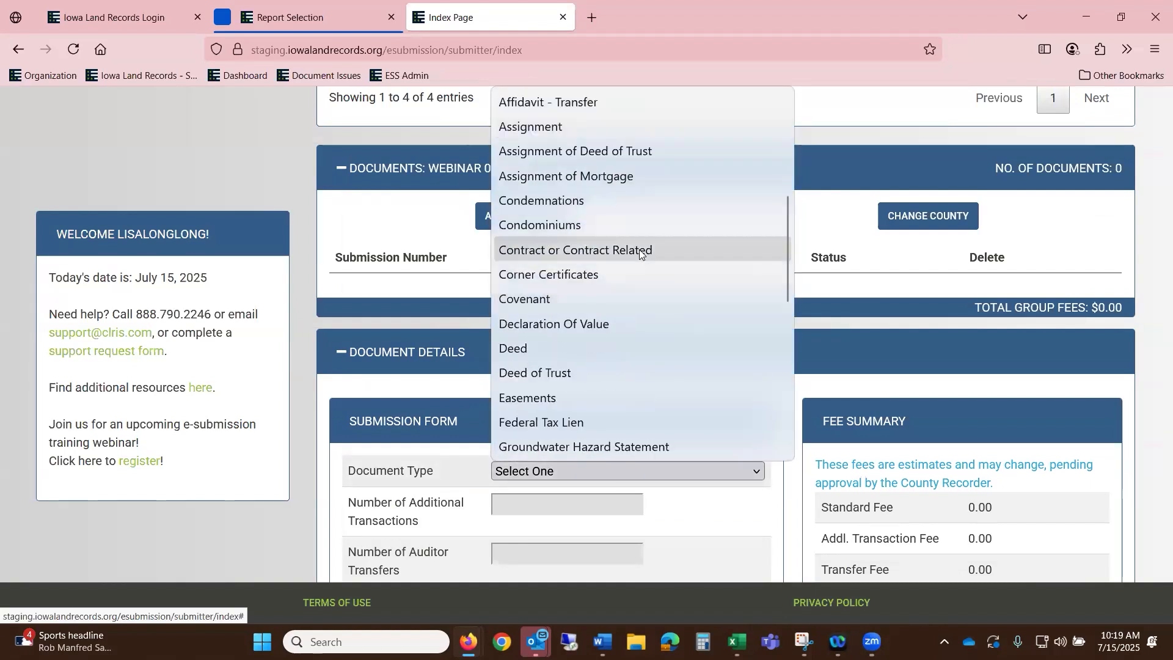
pyautogui.click(639, 249)
pyautogui.scroll(-4, 599, 253)
pyautogui.click(598, 231)
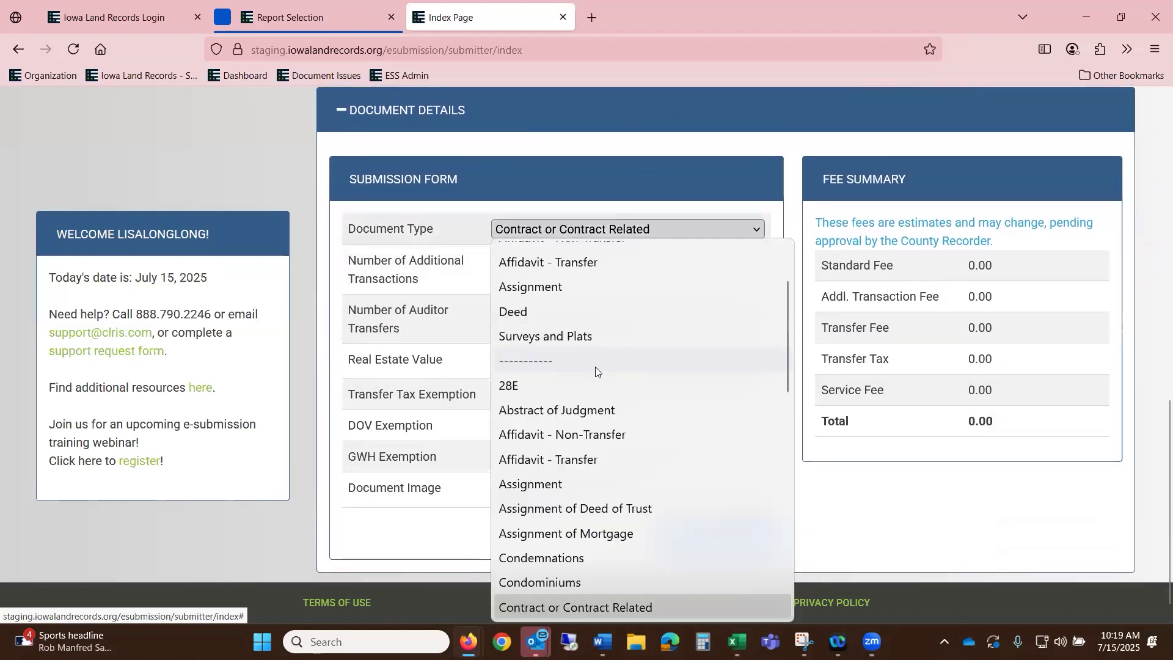
pyautogui.click(573, 331)
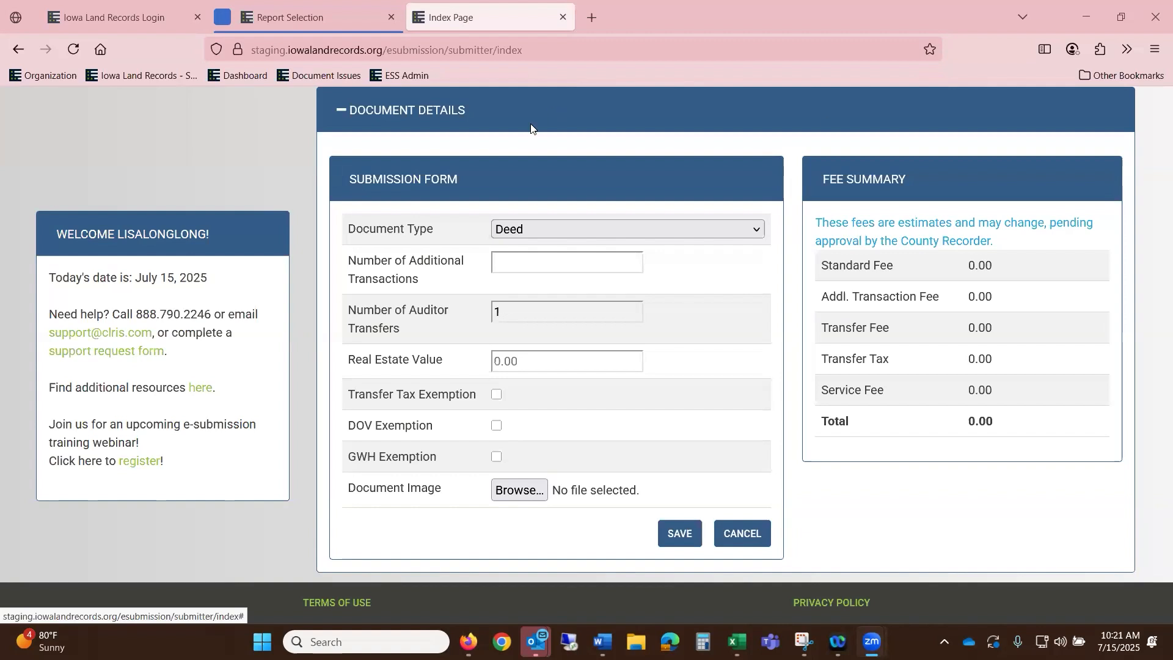
# - Change the document type to Warranty Deed and check its auditor transfers
pyautogui.click(549, 227)
pyautogui.scroll(-6, 508, 602)
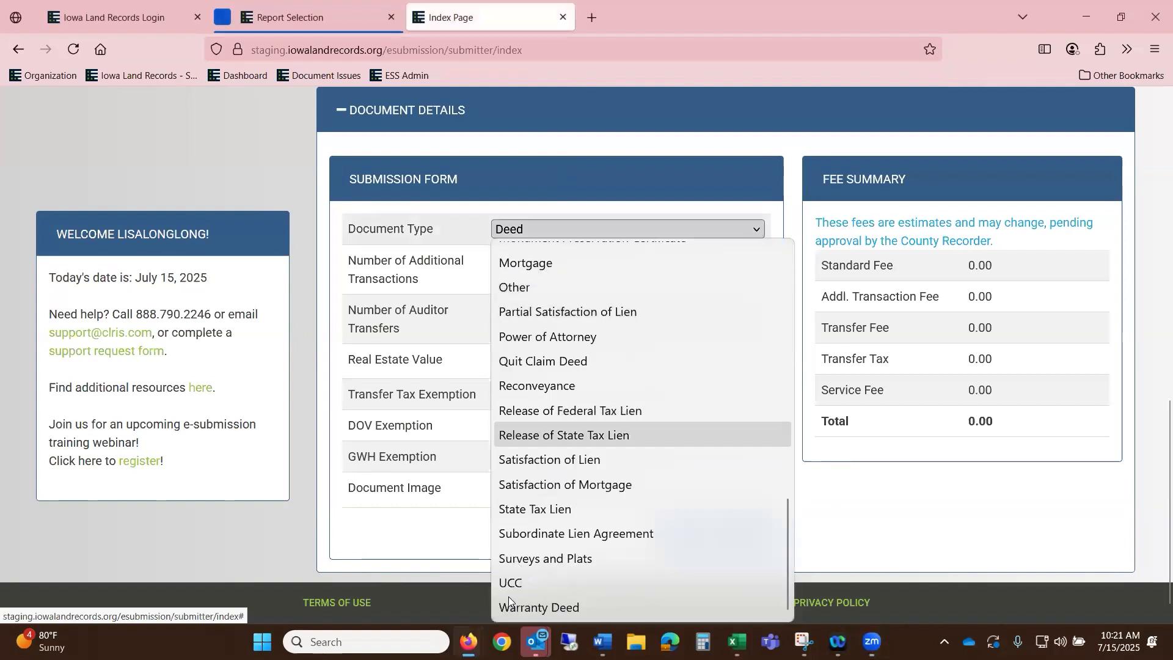
pyautogui.click(548, 607)
pyautogui.click(518, 305)
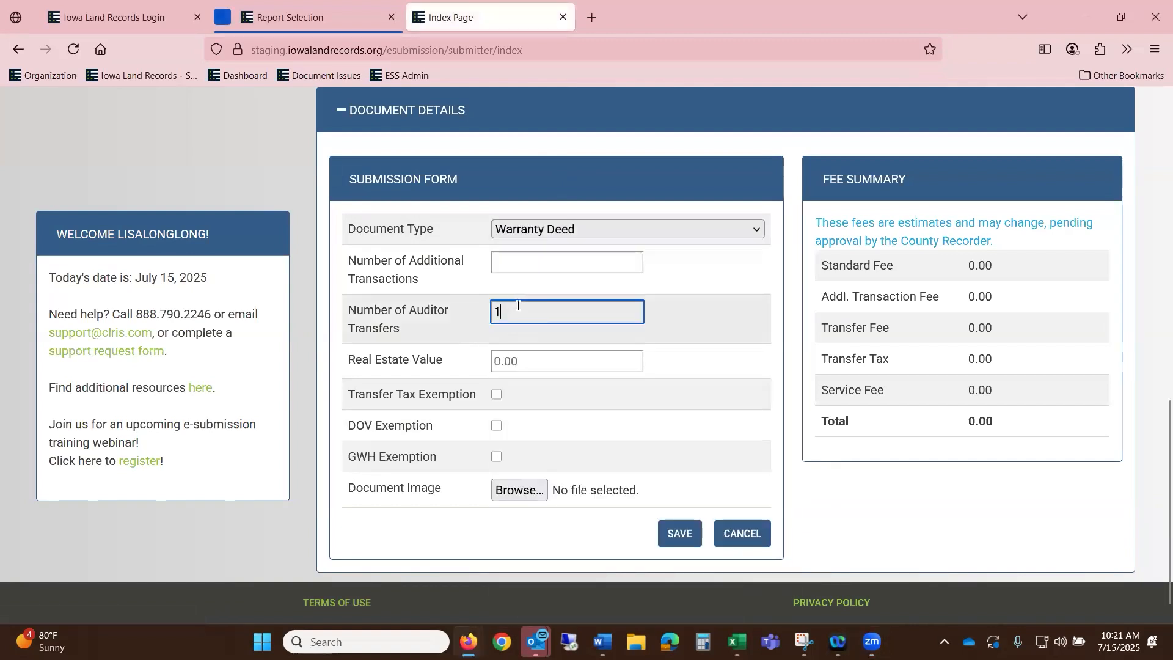
# - Enter a 98,000 real estate value, mark it DOV exempt, and bring up the file picker
pyautogui.click(570, 362)
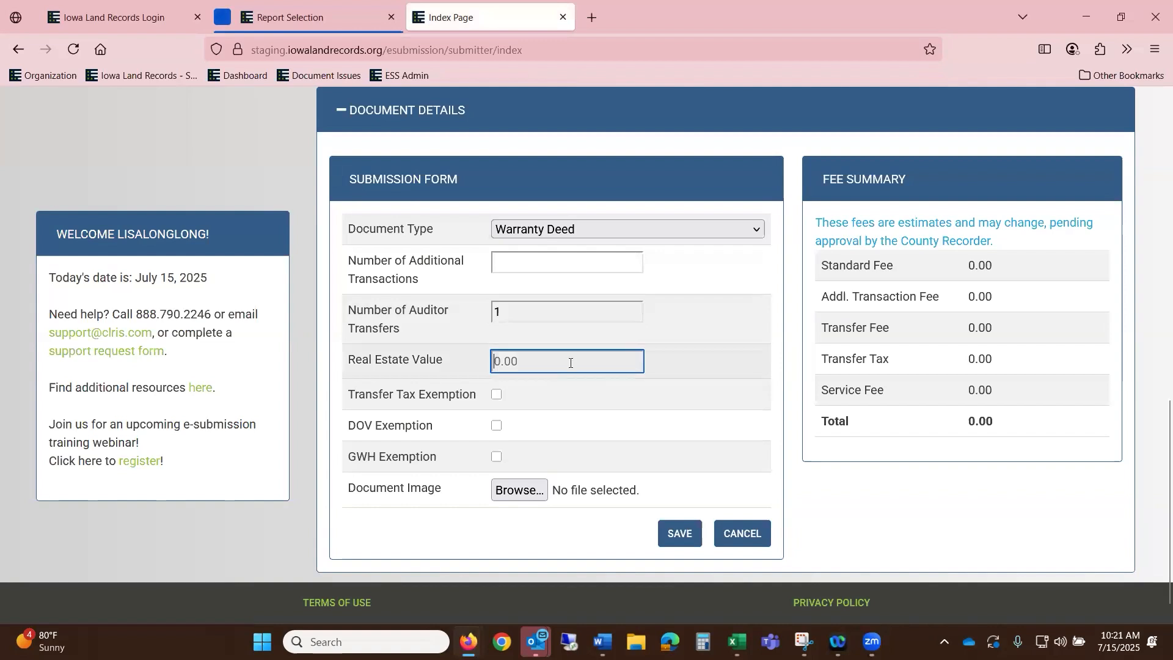
pyautogui.write('98,000')
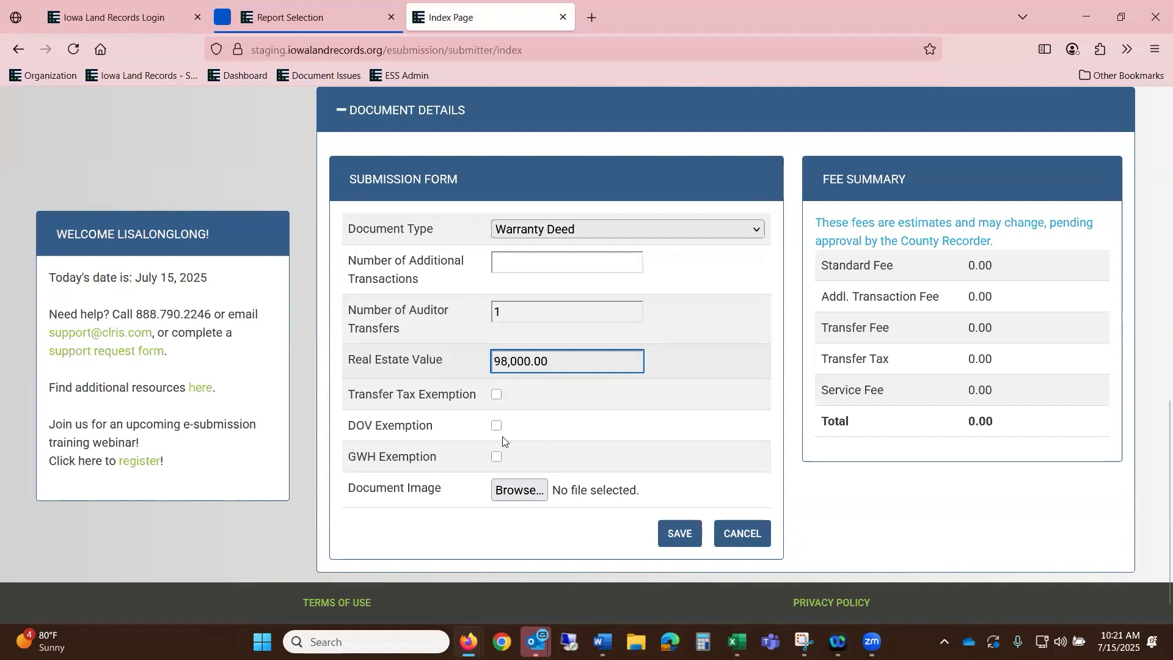
pyautogui.click(497, 426)
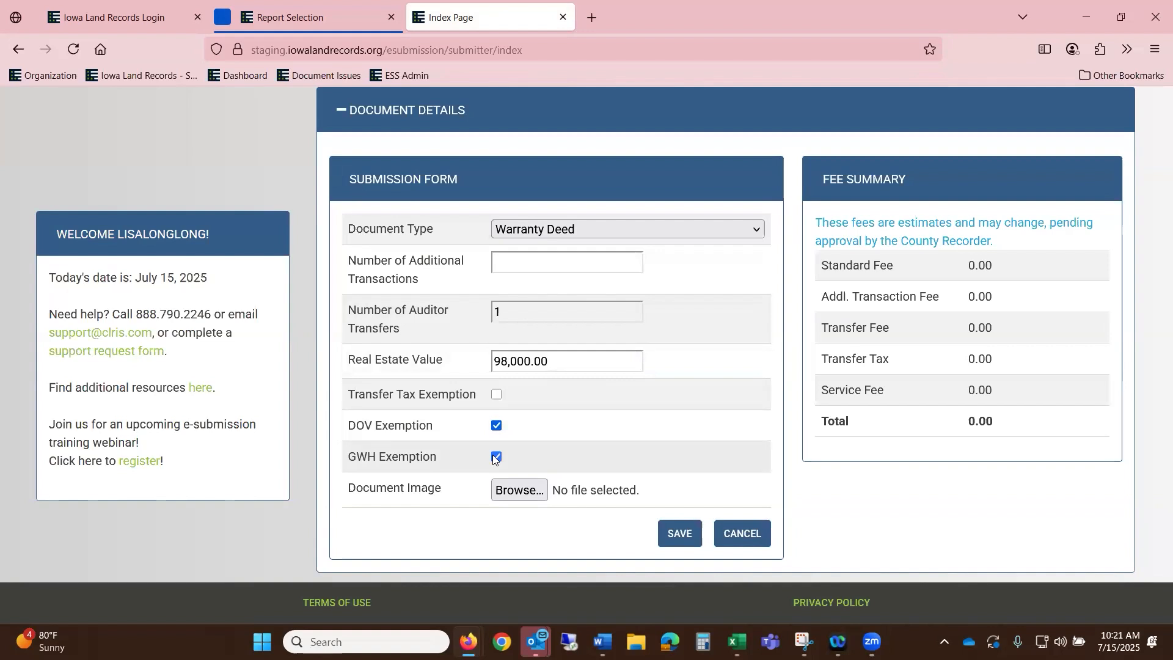
pyautogui.click(517, 493)
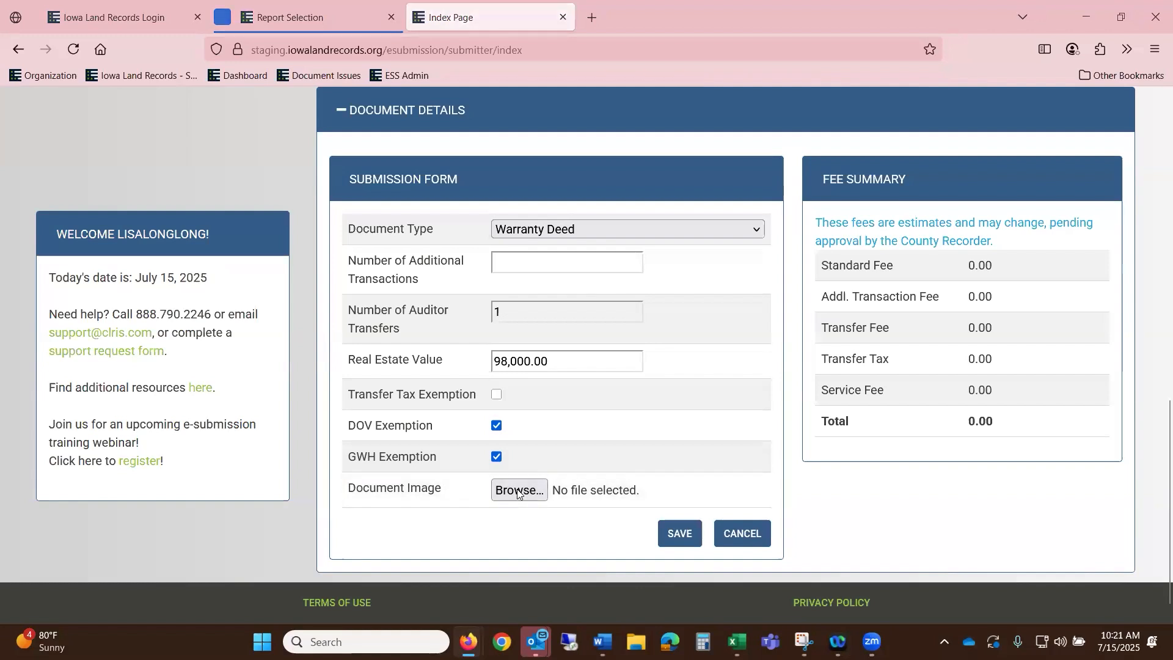
# - Attach Assignment.pdf to the Warranty Deed and save it, bringing fees to 171.00
pyautogui.scroll(-3, 275, 240)
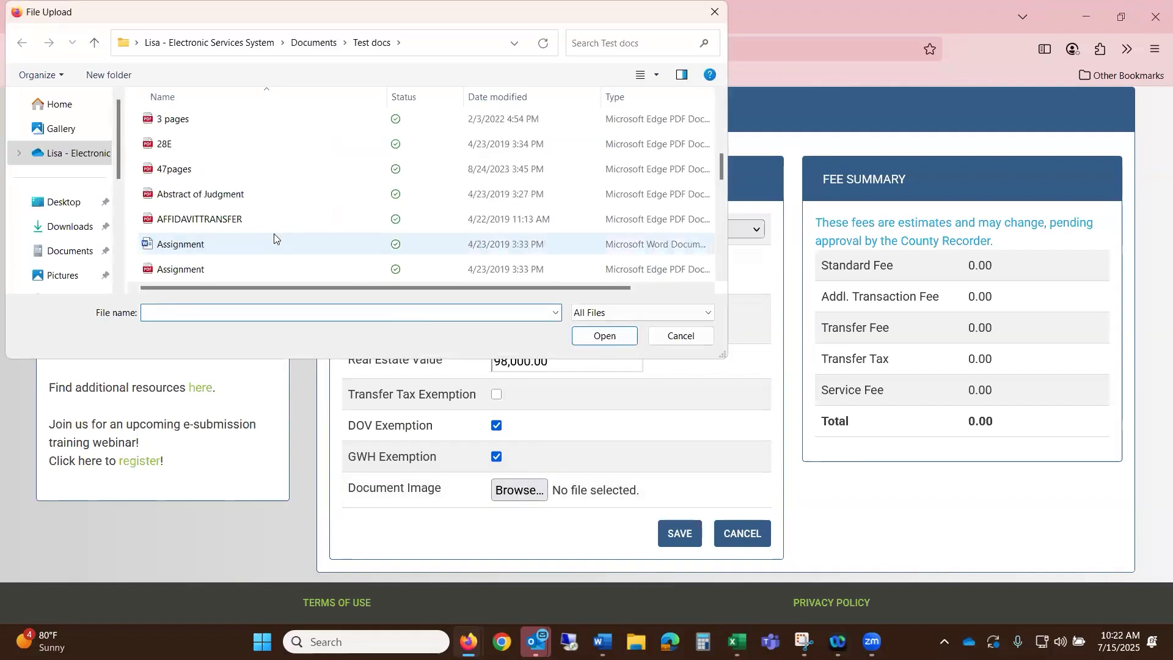
pyautogui.click(260, 267)
pyautogui.click(605, 336)
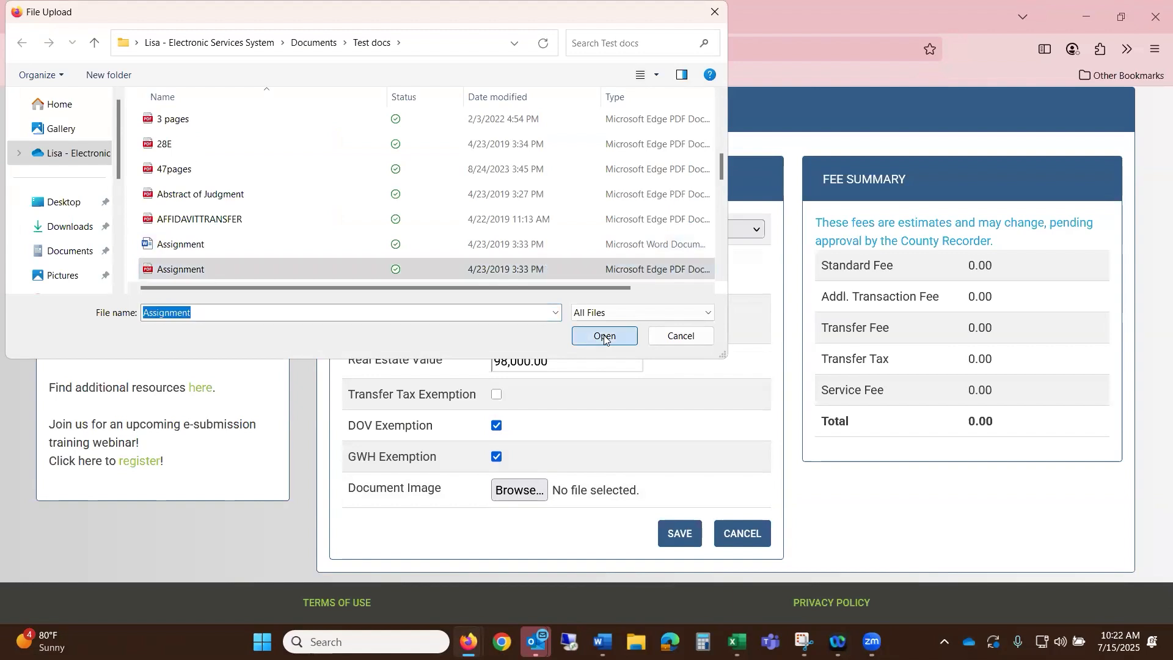
pyautogui.click(677, 533)
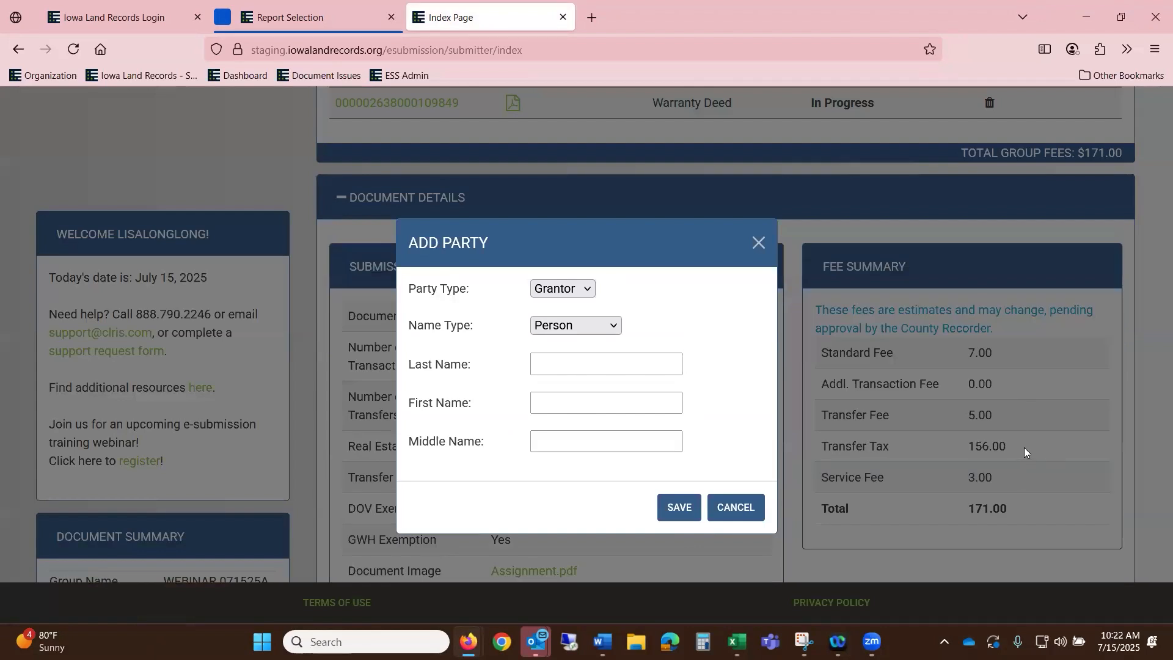
# - Enter the grantor's last and first name in Add Party and save the party
pyautogui.click(577, 366)
pyautogui.press('Tab')
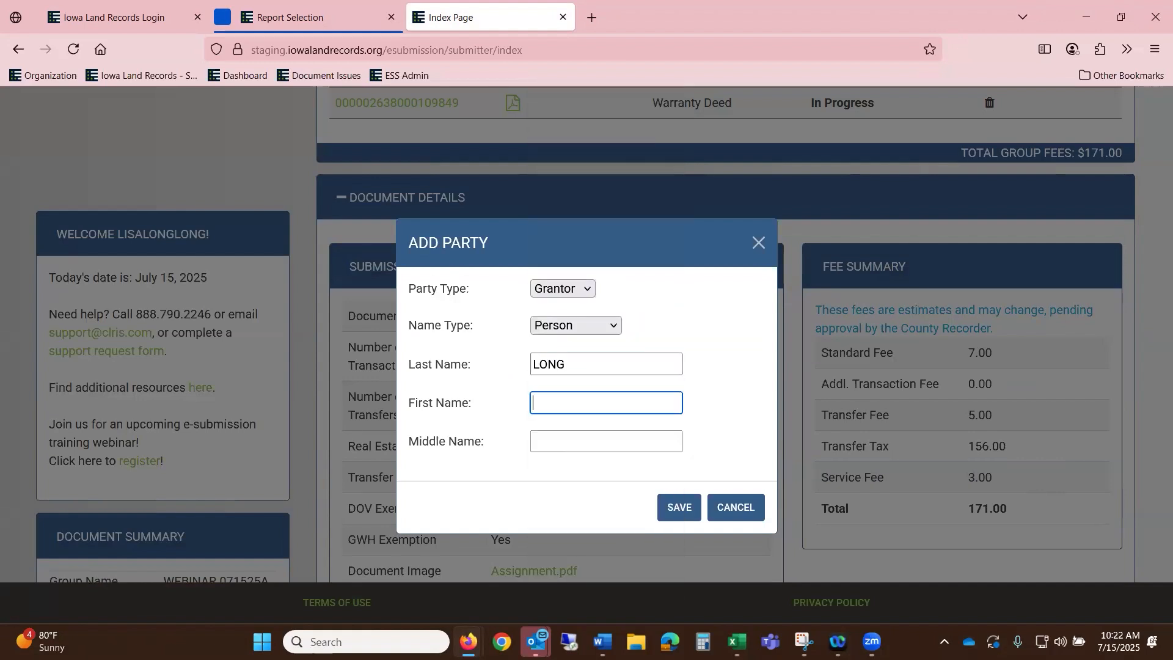
pyautogui.click(711, 368)
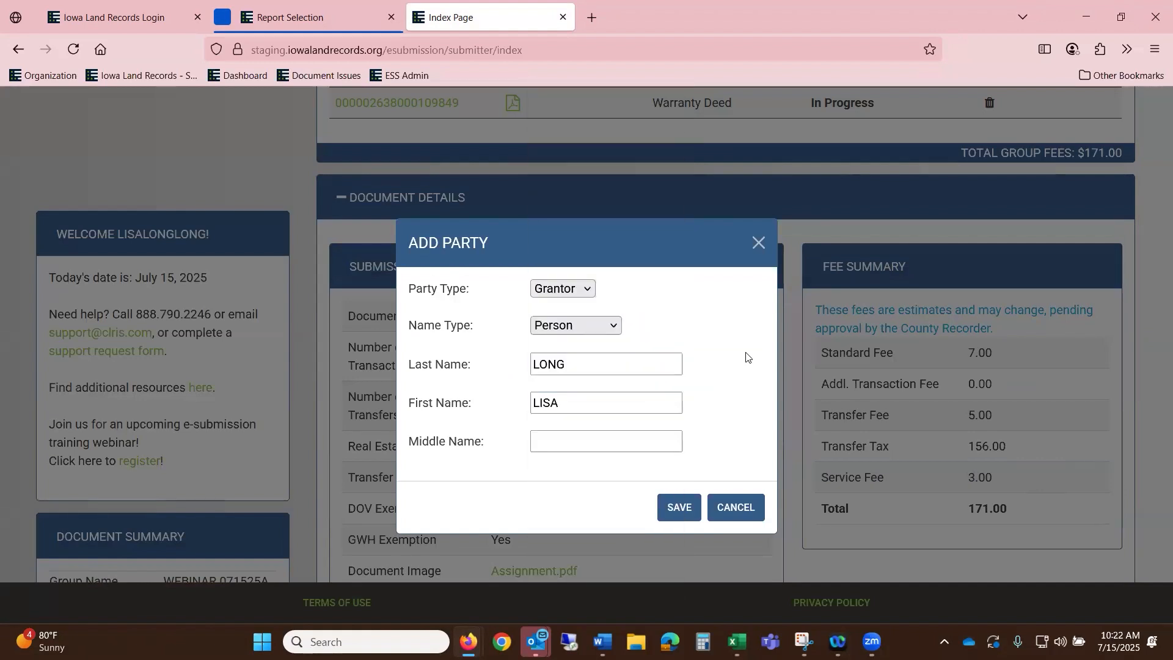
pyautogui.click(679, 507)
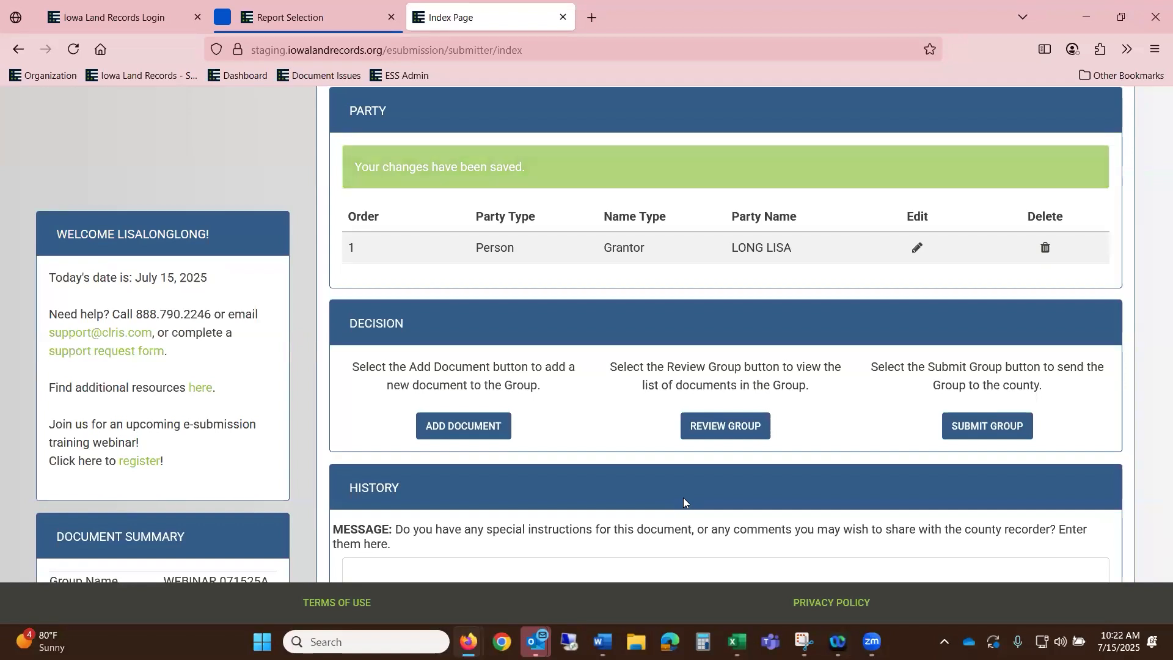
# - Add another document to WEBINAR 071525A and set its type to Deed
pyautogui.scroll(8, 459, 233)
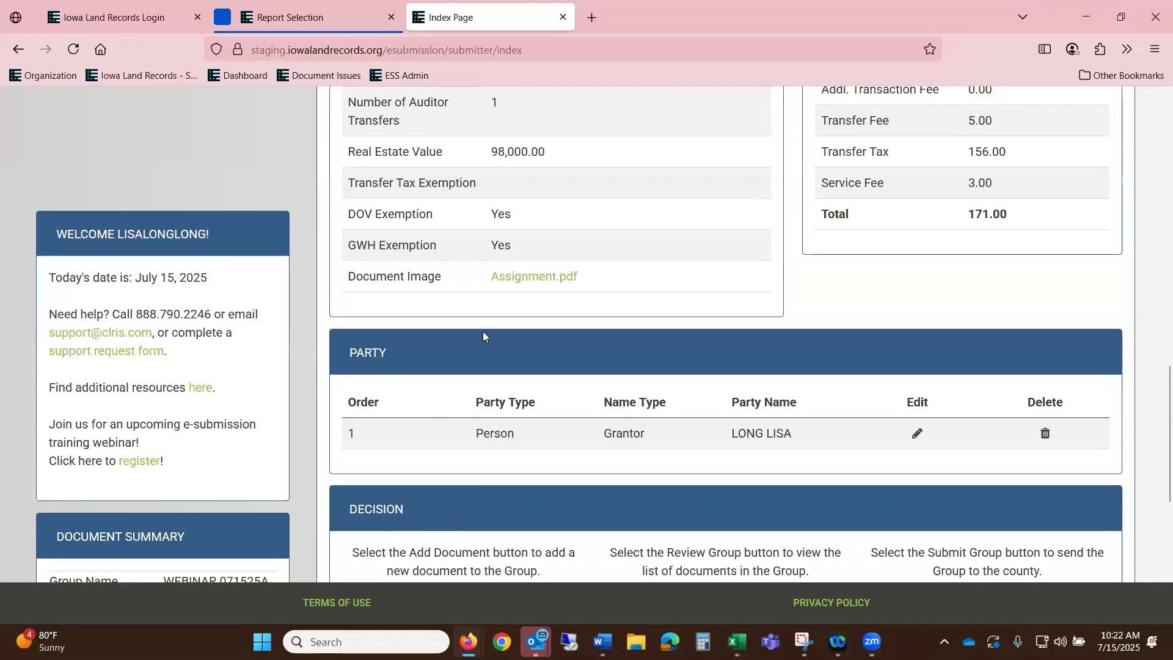
pyautogui.scroll(4, 704, 405)
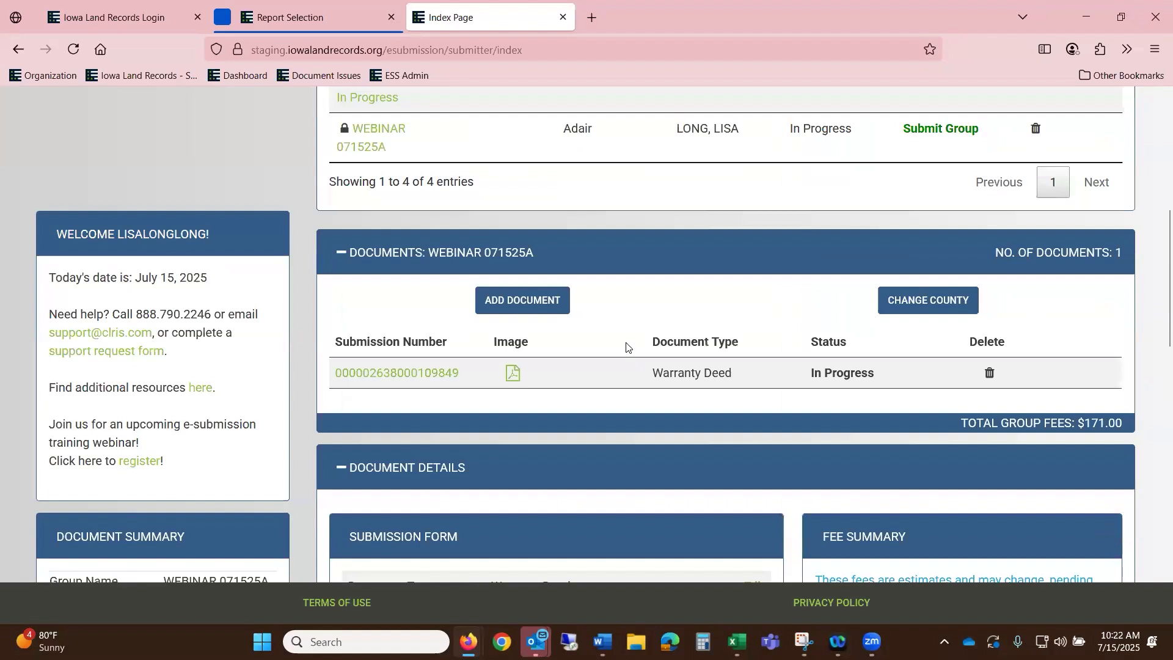
pyautogui.click(516, 305)
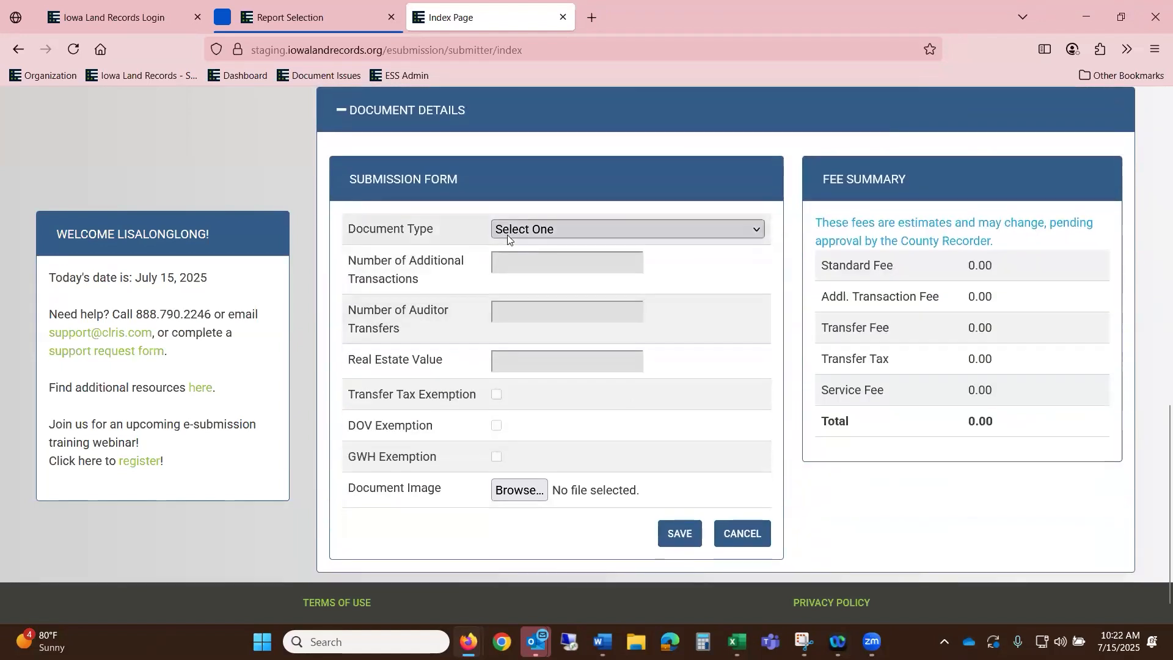
pyautogui.click(508, 234)
pyautogui.click(536, 401)
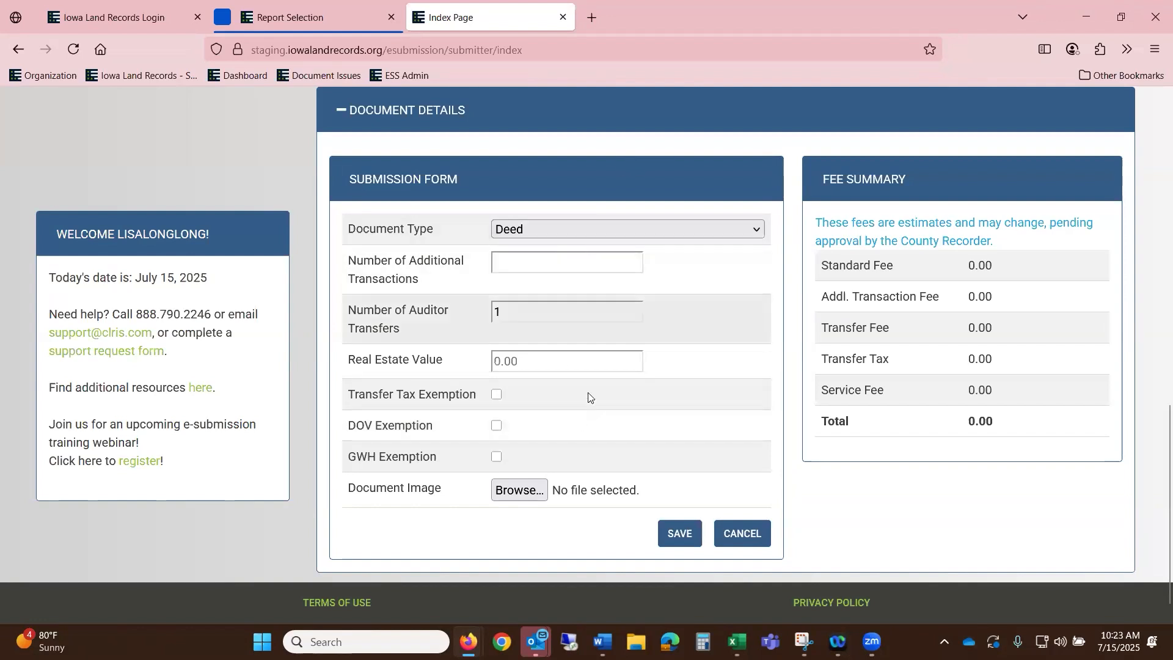
# - Enter a 41,000 real estate value, tick GWH exemption, and select the DEED file
pyautogui.click(596, 356)
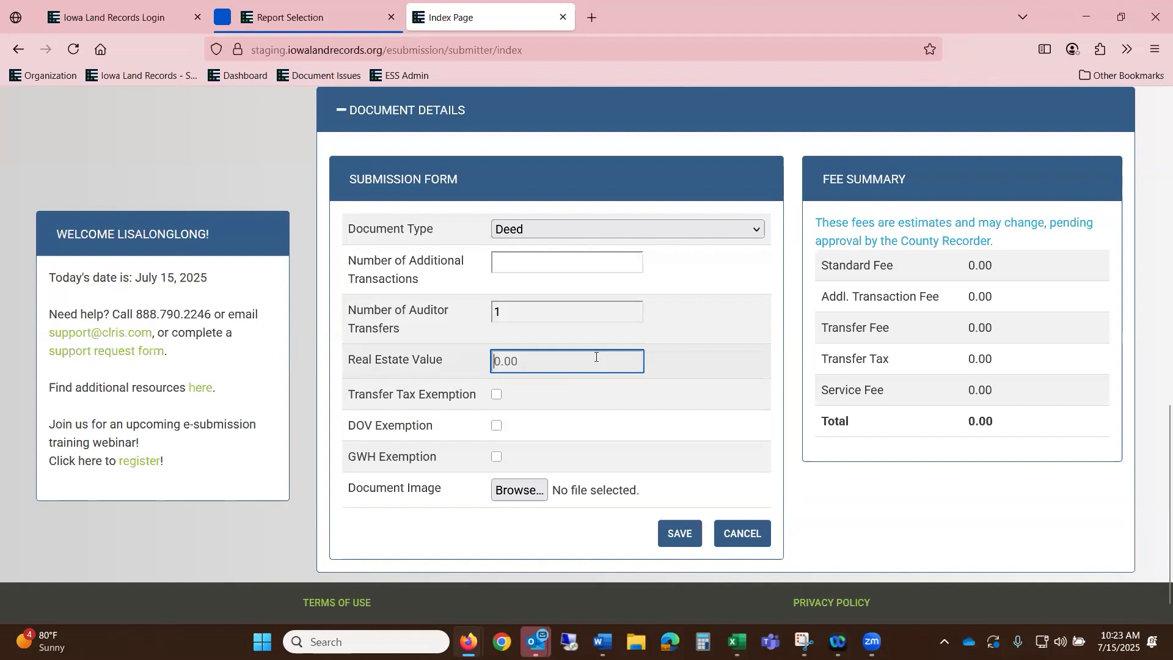
pyautogui.write('410000.00')
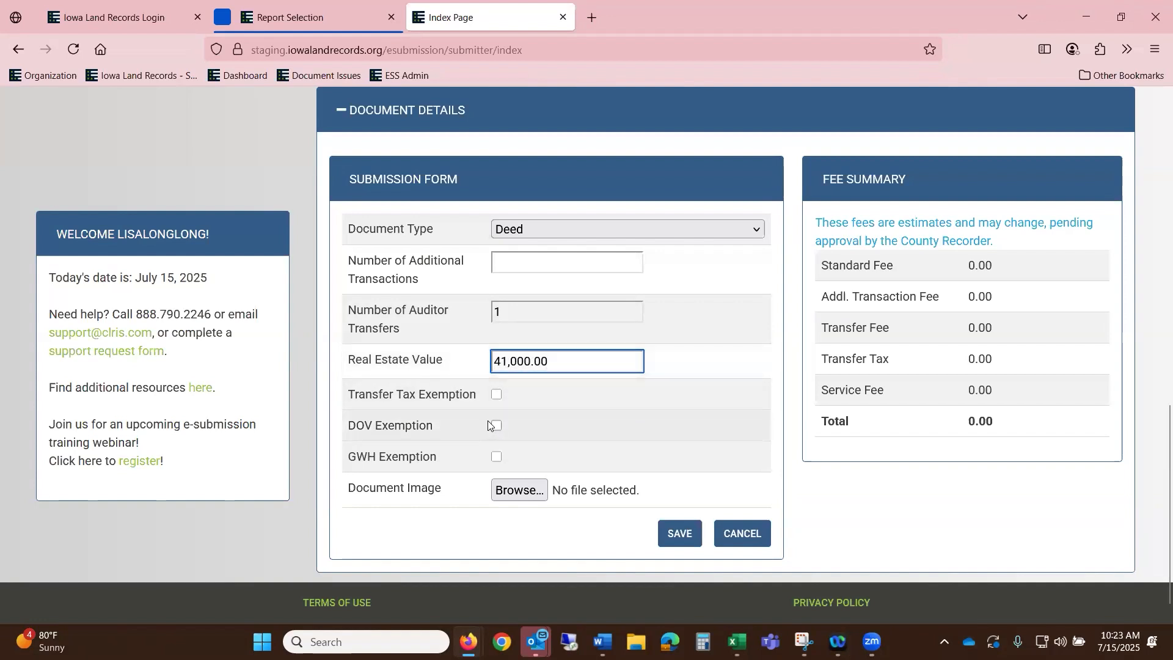
pyautogui.click(496, 457)
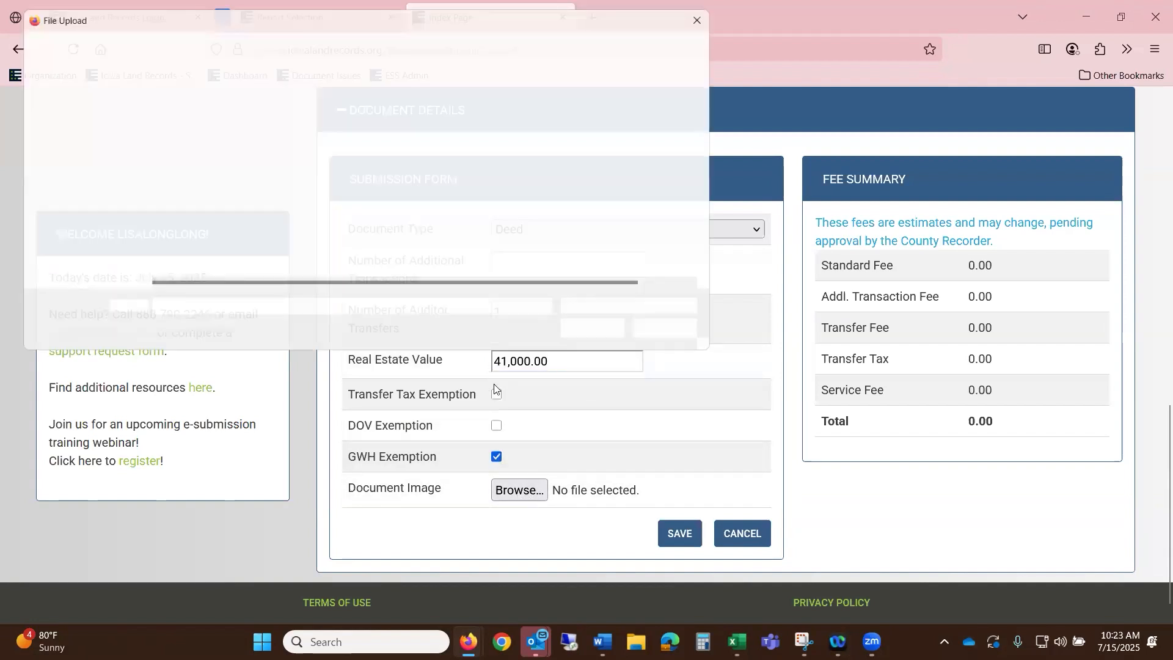
pyautogui.scroll(-1, 273, 202)
pyautogui.click(305, 257)
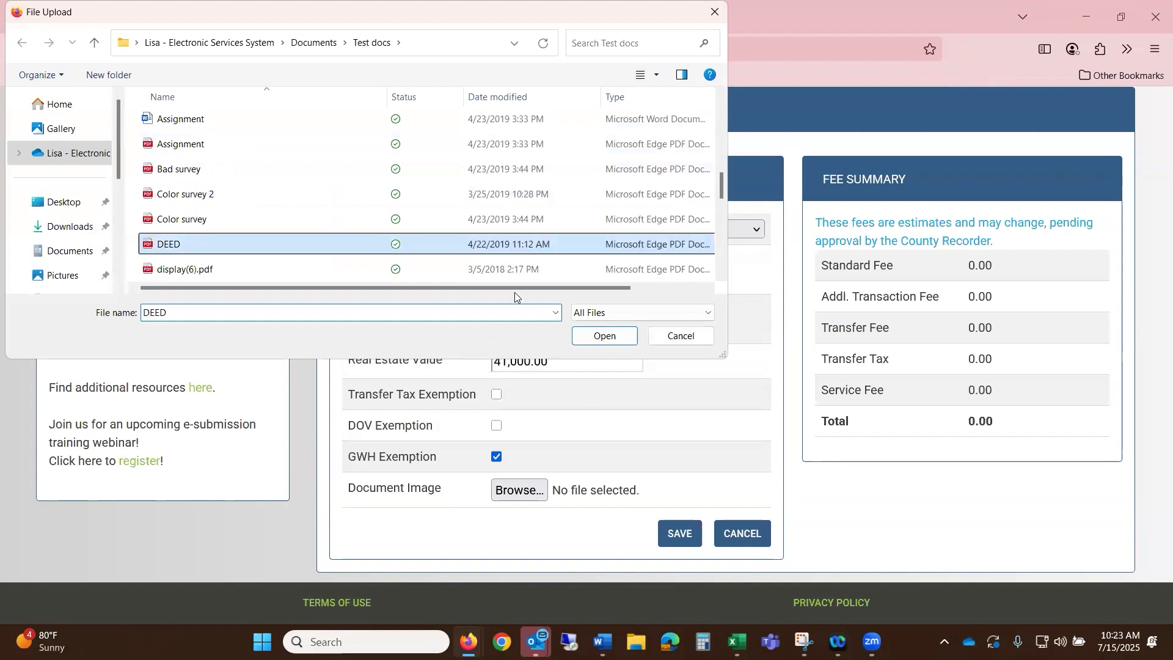
# - Attach DEED.pdf and save the Deed, with fees totalling 79.80
pyautogui.click(614, 335)
pyautogui.click(681, 535)
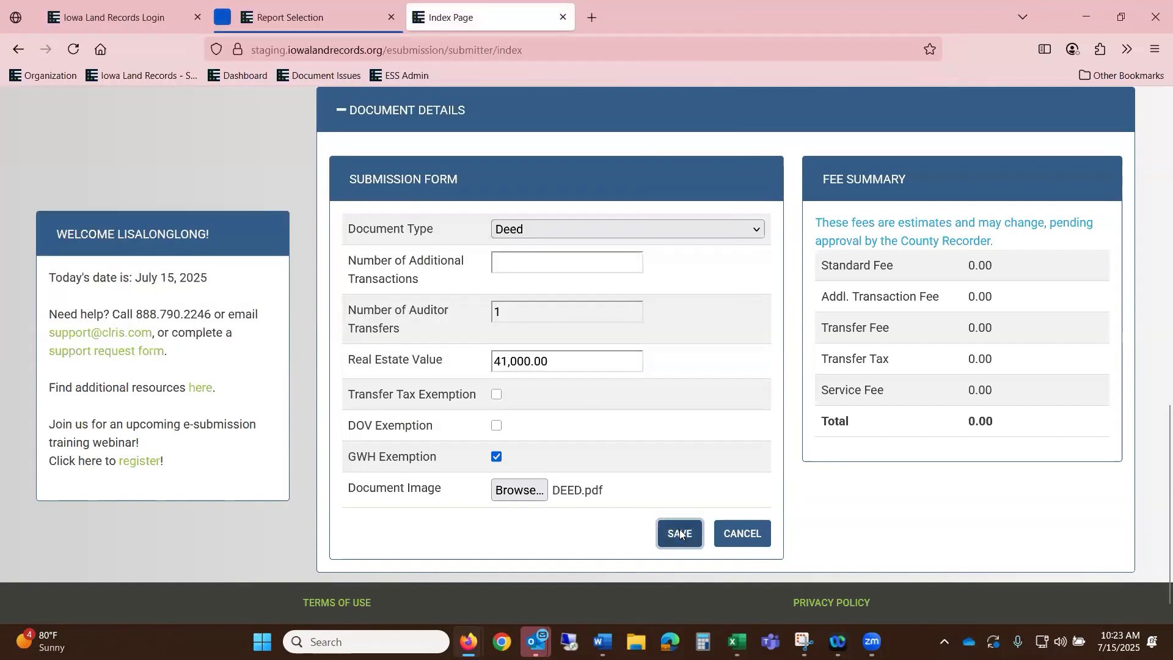
pyautogui.scroll(-2, 869, 420)
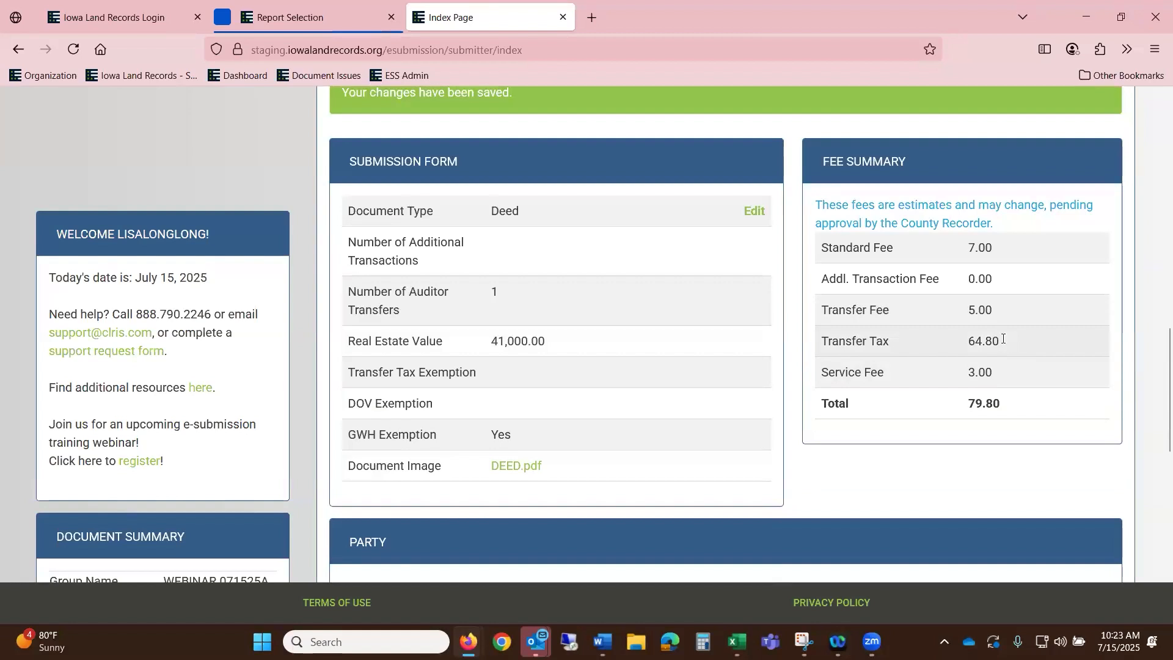
pyautogui.scroll(-5, 927, 346)
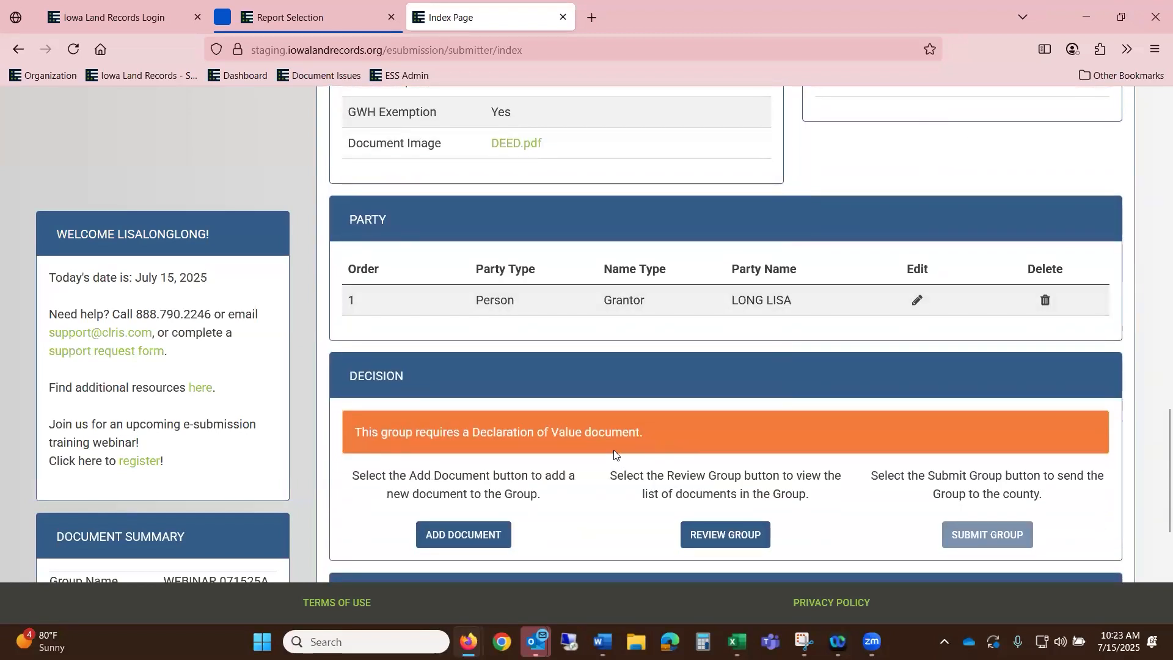
pyautogui.scroll(-1, 618, 454)
# - Start a new document in the group with type Declaration Of Value
pyautogui.click(447, 480)
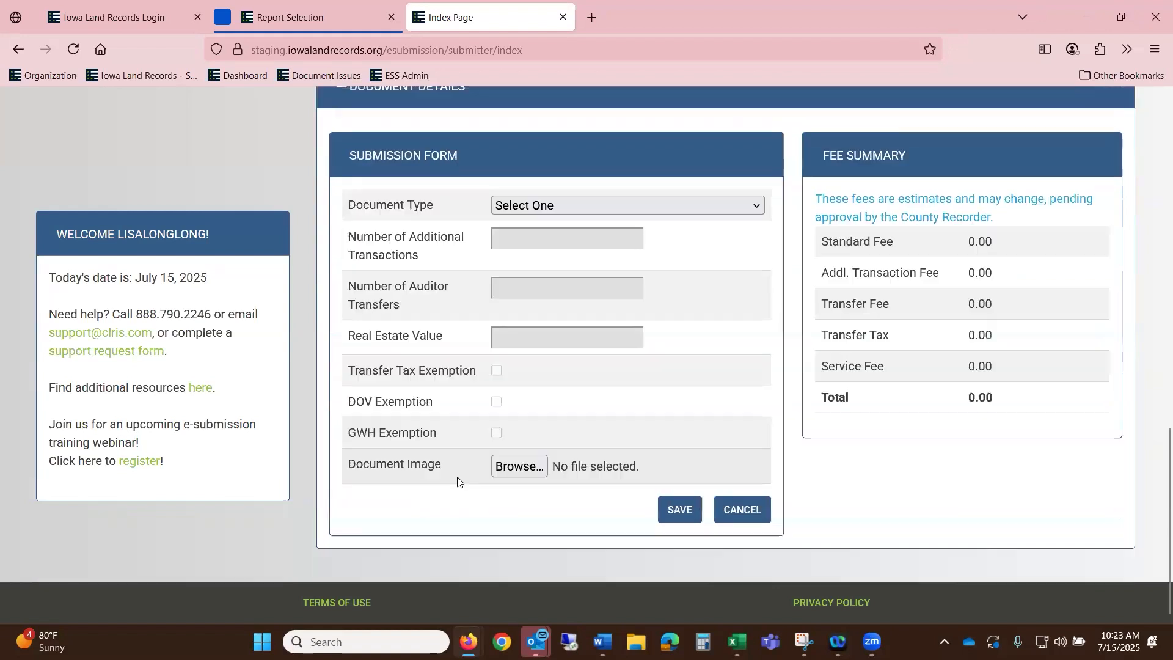
pyautogui.click(594, 231)
pyautogui.scroll(-10, 602, 420)
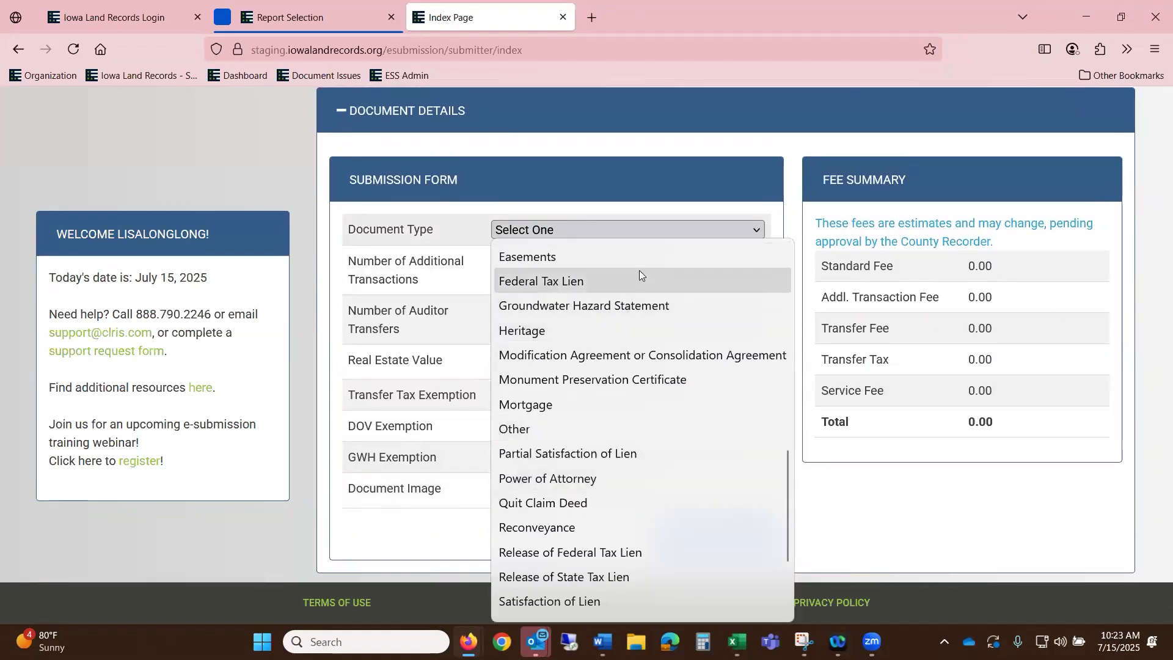
pyautogui.scroll(3, 639, 271)
pyautogui.click(629, 330)
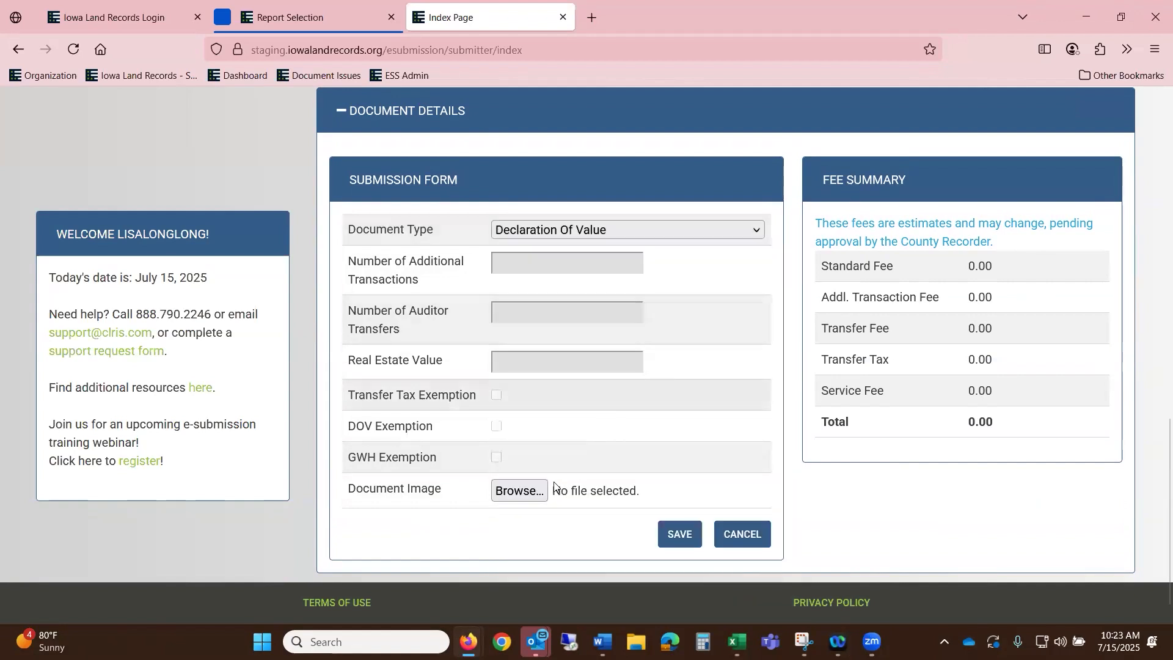
# - Attach Abstract of Judgment.pdf and save the Declaration Of Value
pyautogui.click(520, 492)
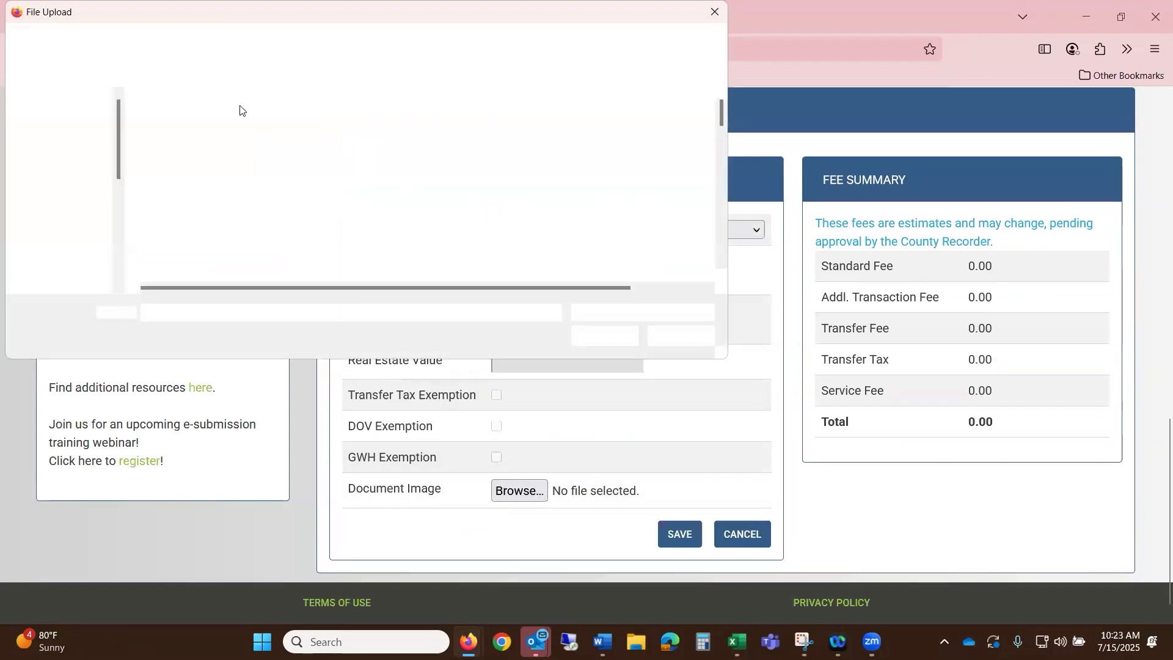
pyautogui.scroll(-3, 238, 183)
pyautogui.click(250, 194)
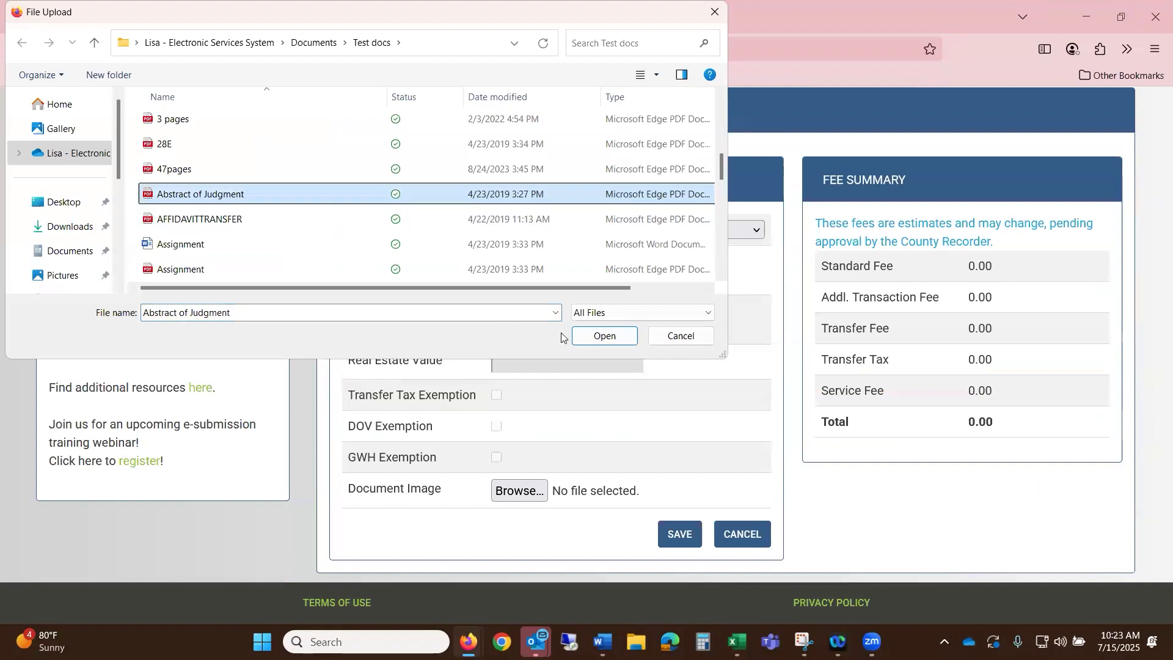
pyautogui.click(607, 337)
pyautogui.click(679, 535)
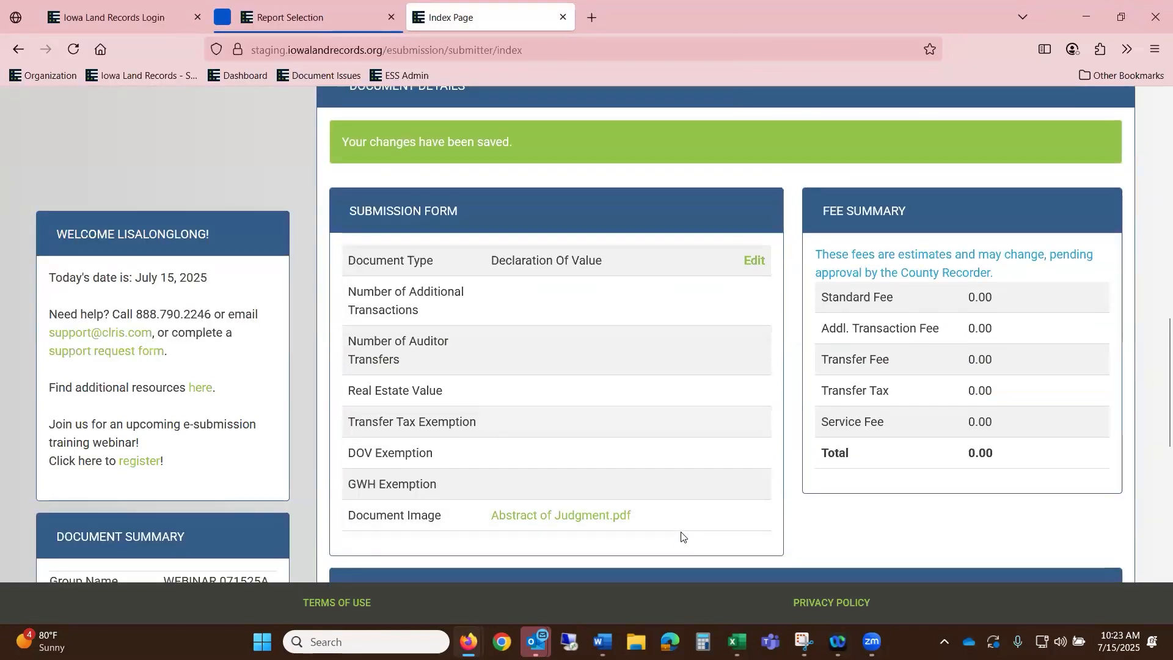
pyautogui.scroll(-6, 621, 356)
pyautogui.scroll(-4, 621, 355)
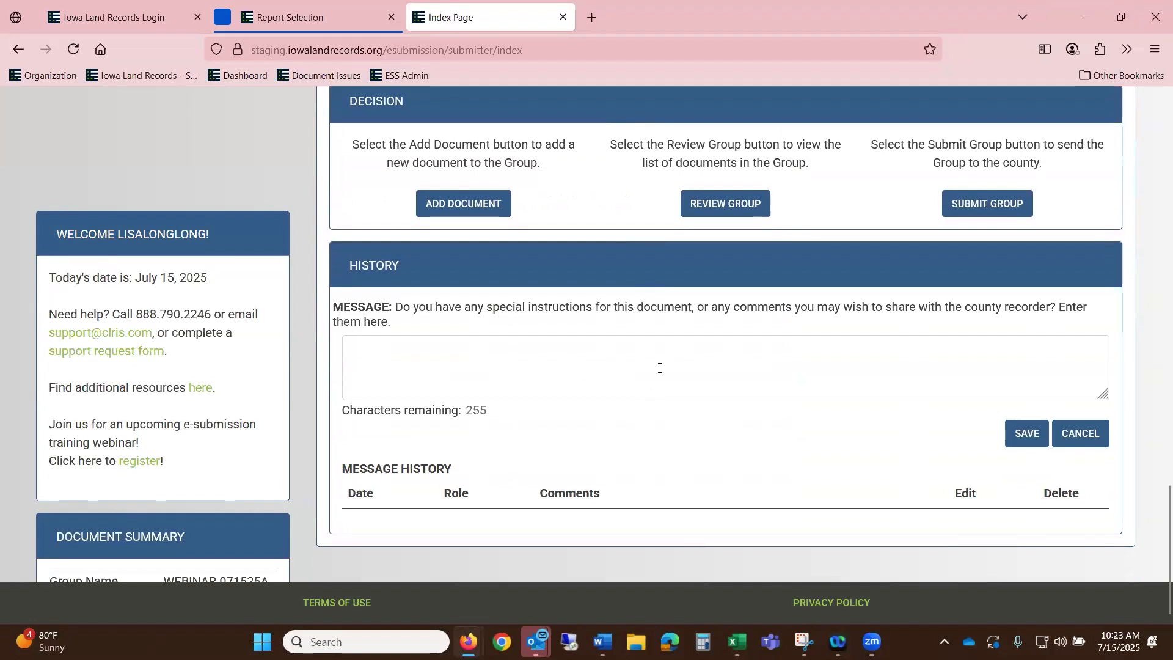
pyautogui.click(652, 362)
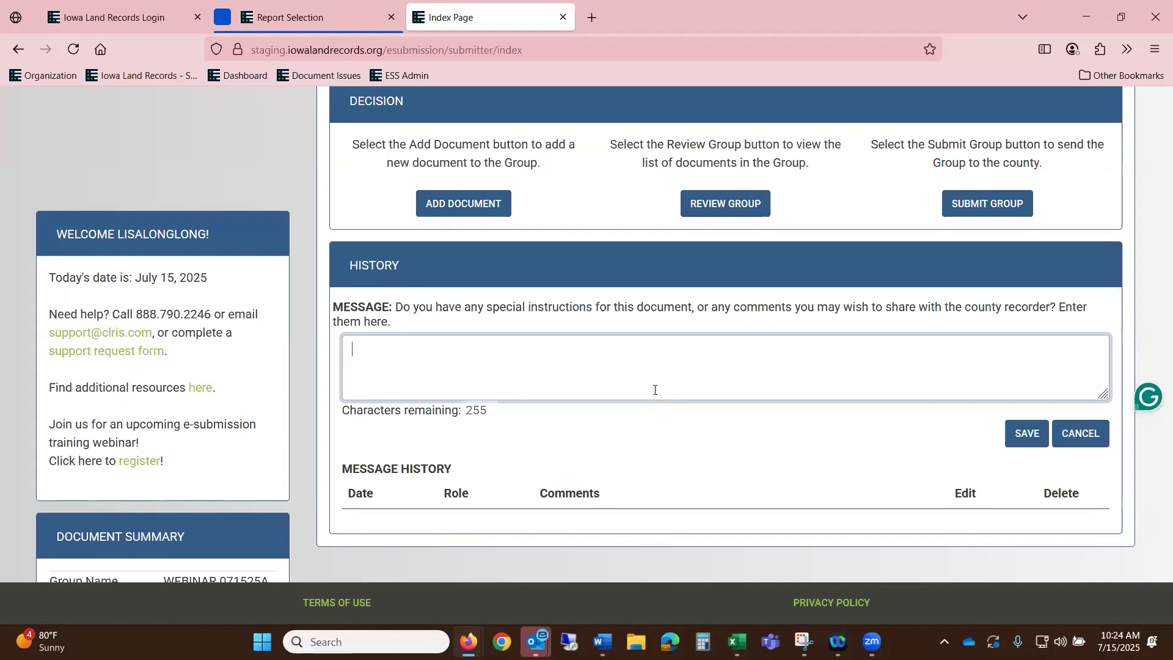
pyautogui.scroll(1, 655, 390)
pyautogui.scroll(-1, 655, 390)
# - Delete the Warranty Deed from WEBINAR 071525A, leaving the Deed and Declaration Of Value
pyautogui.scroll(15, 917, 306)
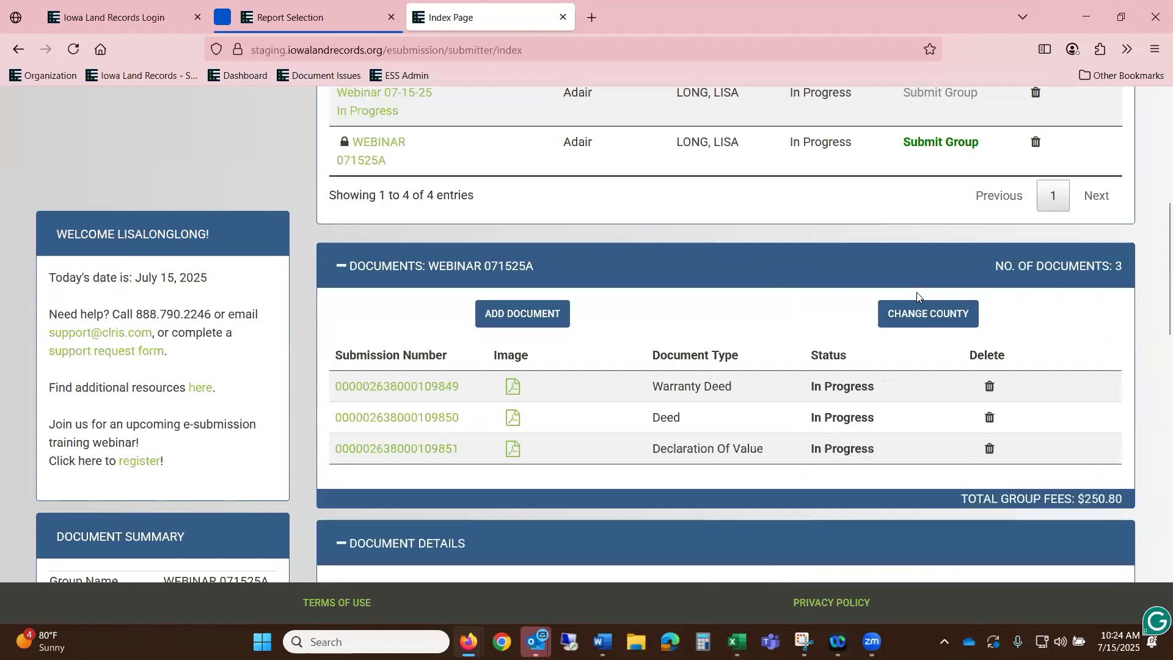
pyautogui.scroll(4, 1032, 394)
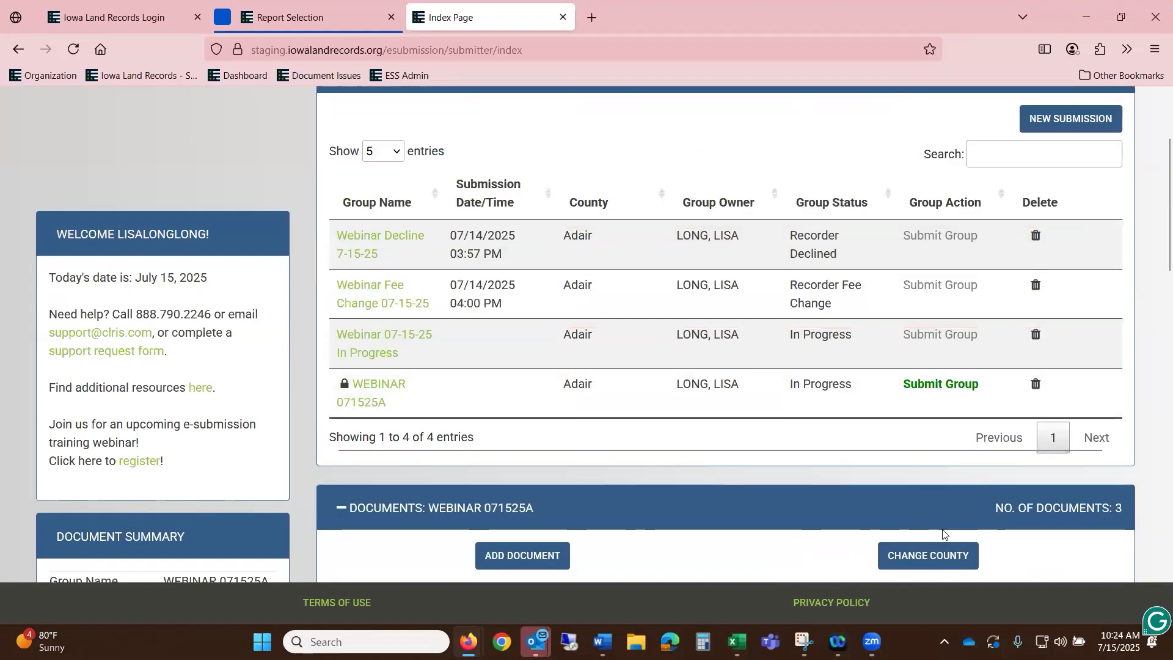
pyautogui.scroll(-5, 943, 534)
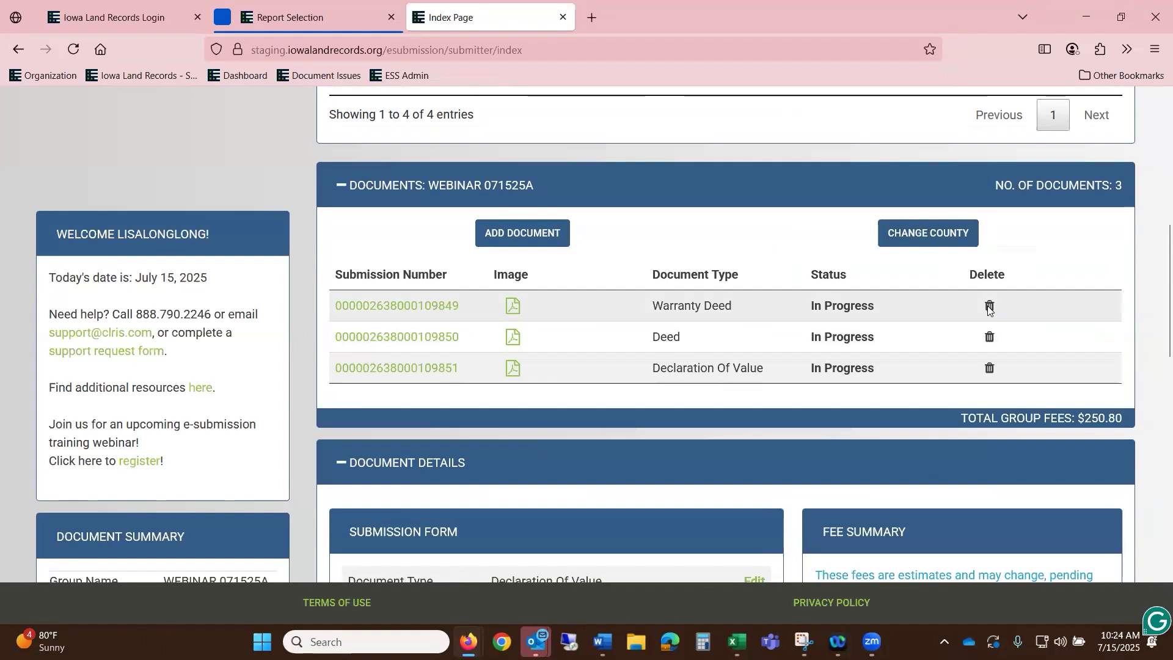
pyautogui.click(989, 307)
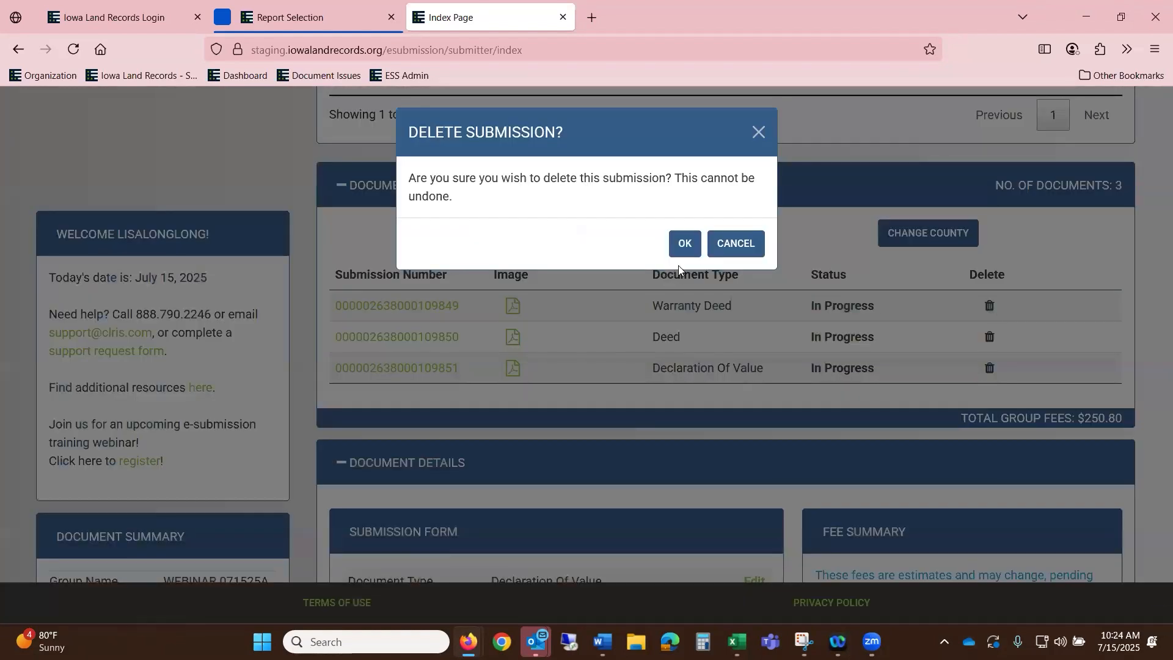
pyautogui.click(683, 244)
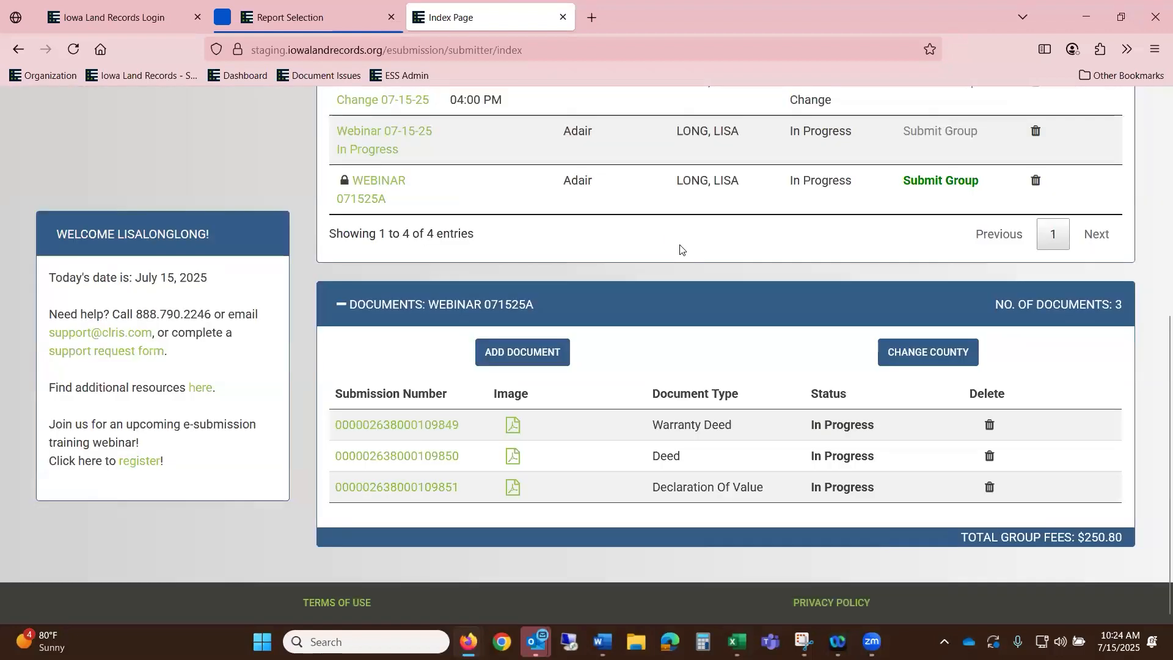
pyautogui.scroll(-2, 611, 293)
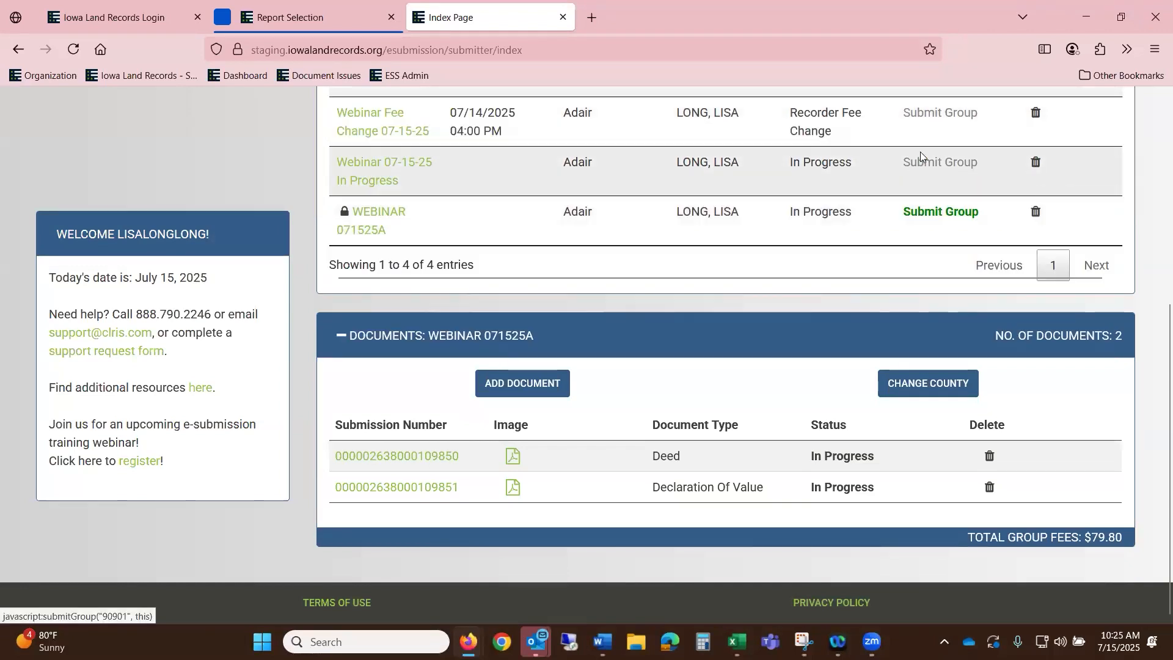
# - Submit the WEBINAR 071525A group for recording from its pending-groups row
pyautogui.click(927, 210)
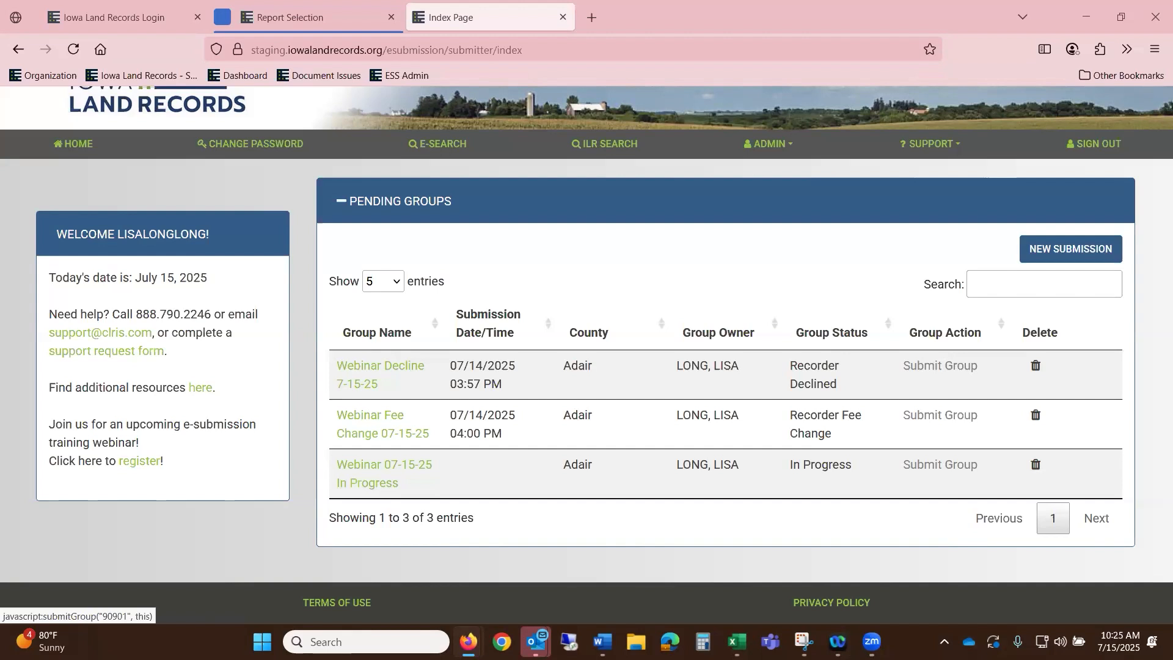
# - Run an E-Search for recently recorded documents
pyautogui.click(452, 144)
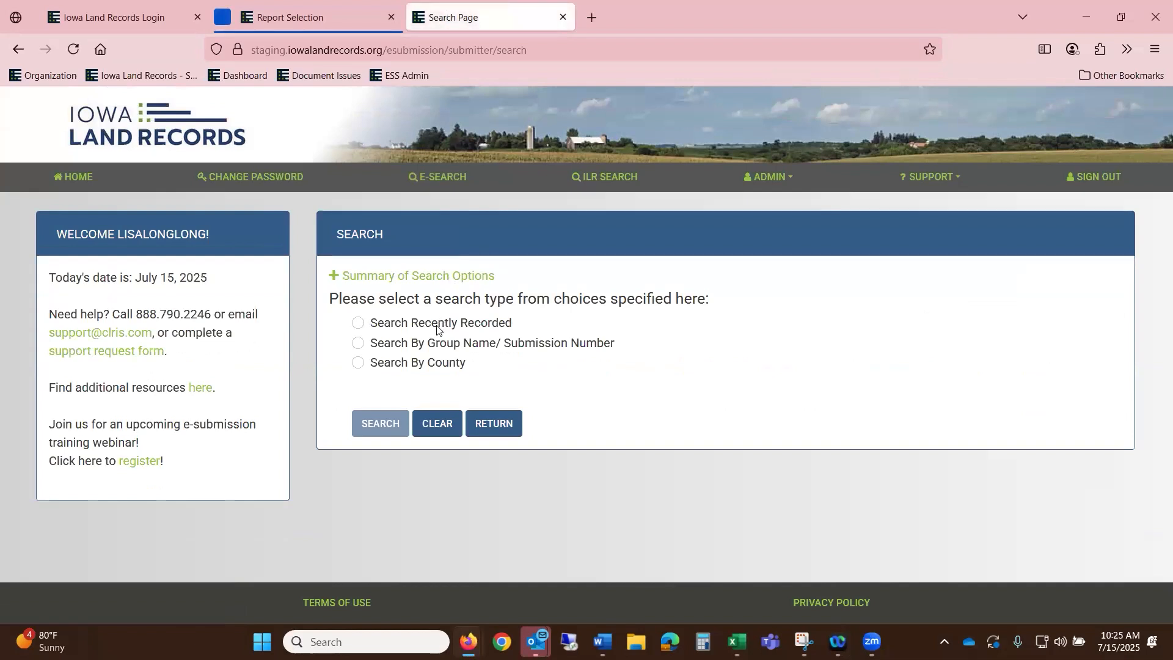
pyautogui.click(438, 323)
pyautogui.click(379, 424)
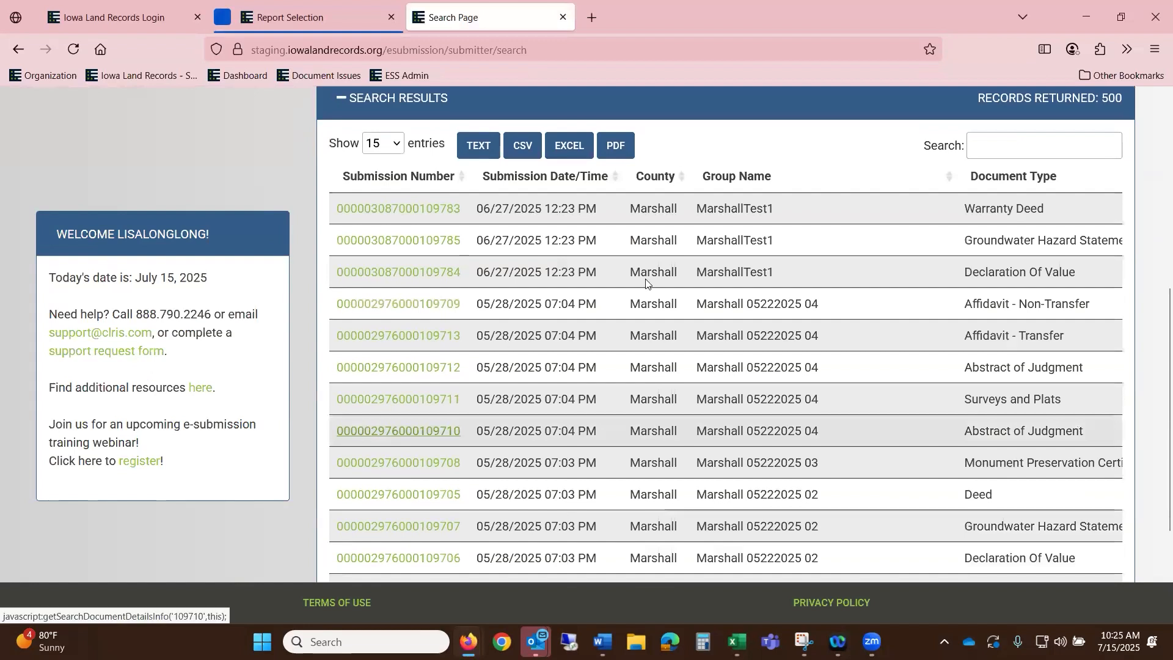
pyautogui.scroll(-3, 718, 342)
pyautogui.scroll(6, 729, 332)
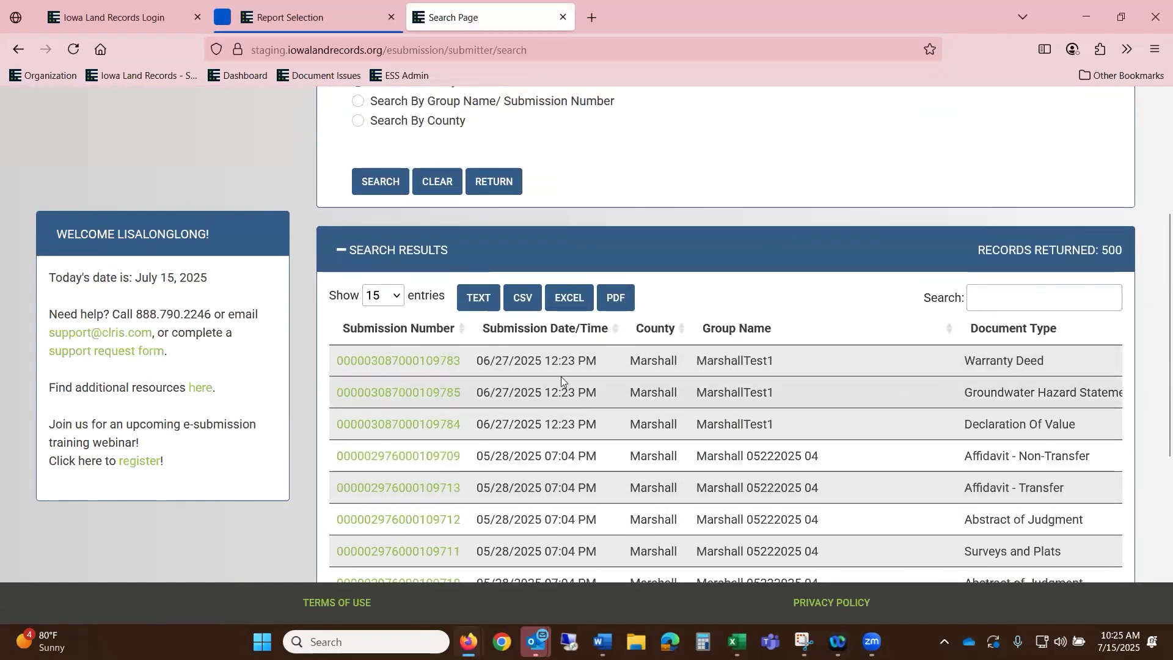
# - Open the recorded Warranty Deed's details and review its Doc.pdf, then close it
pyautogui.click(435, 362)
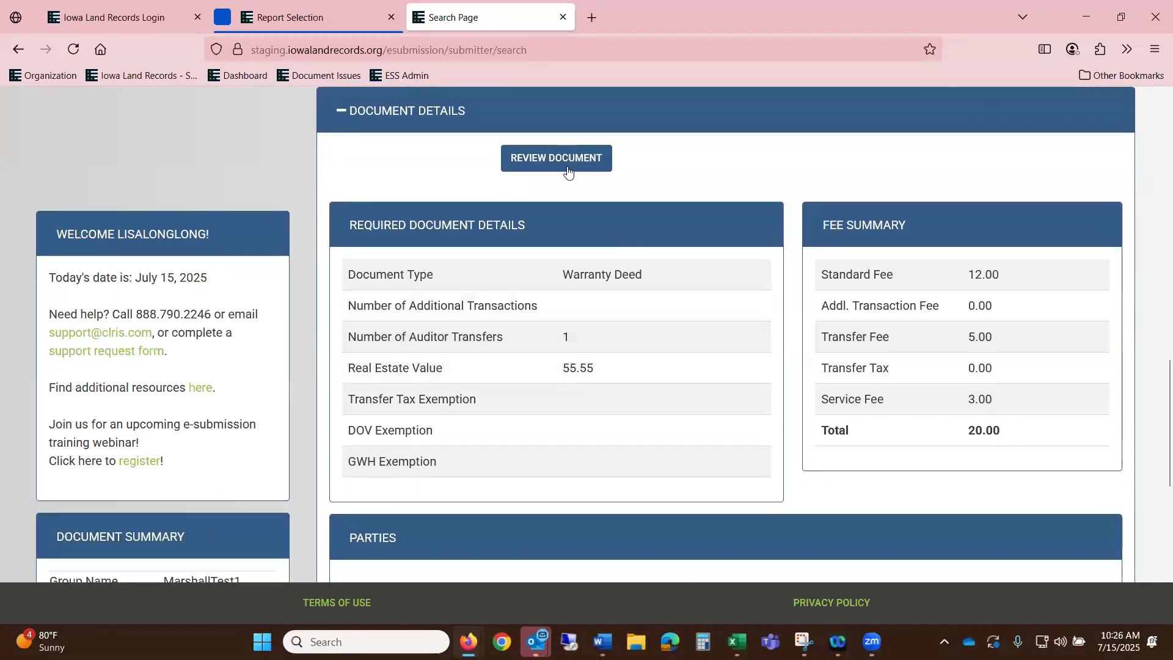
pyautogui.click(563, 164)
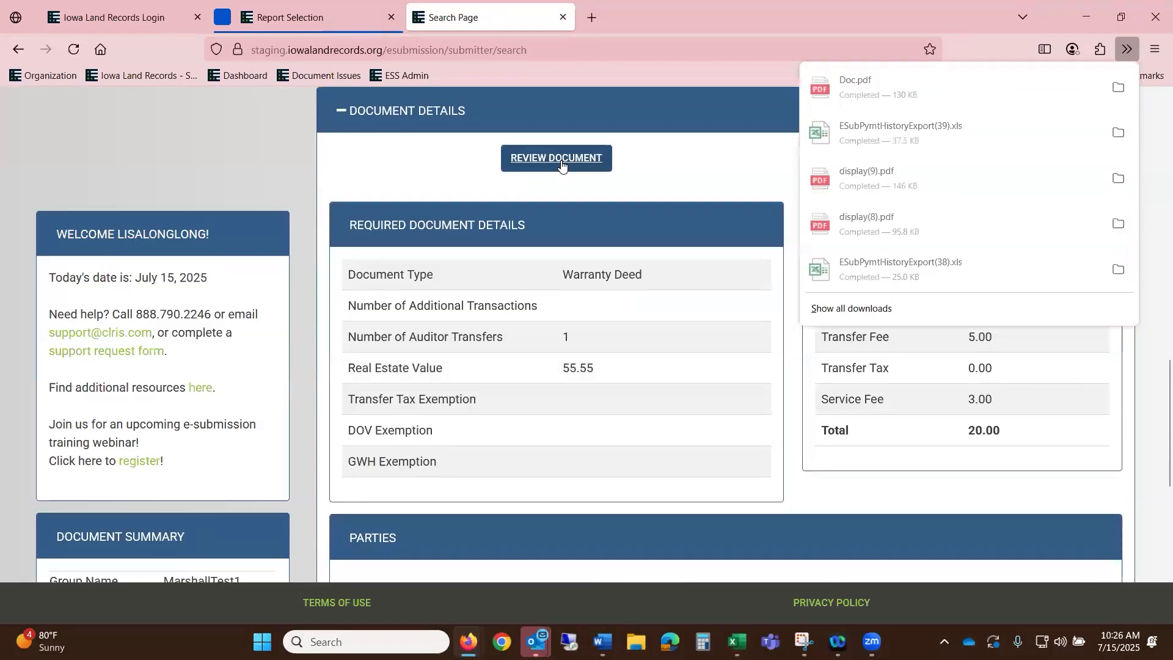
pyautogui.click(919, 87)
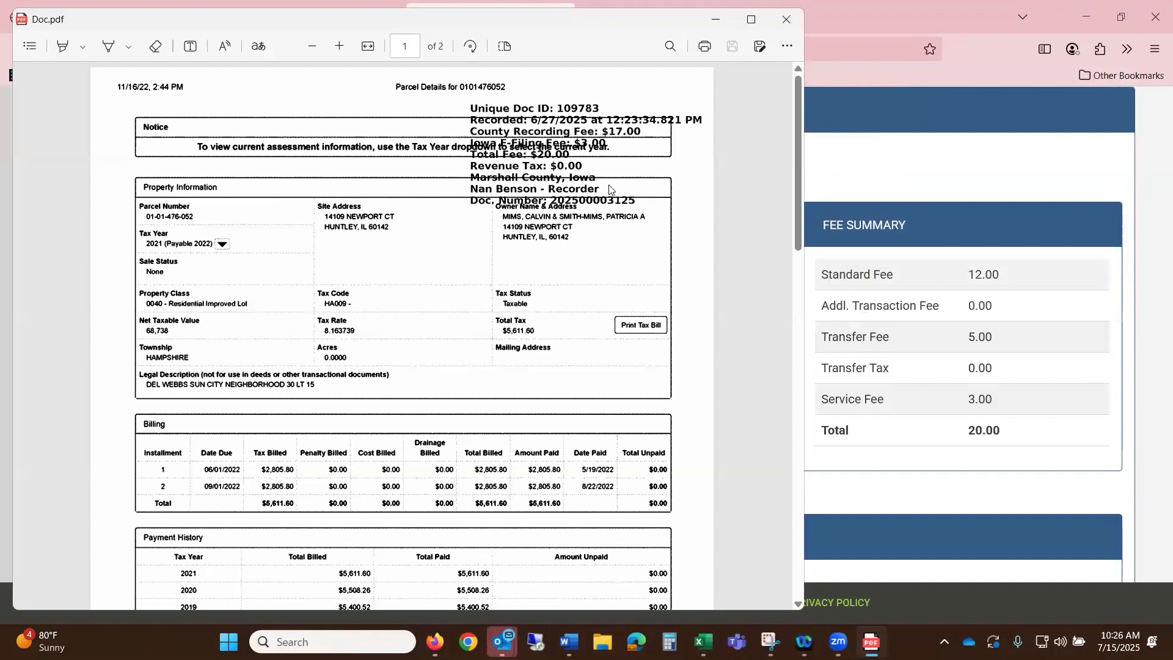
pyautogui.click(785, 24)
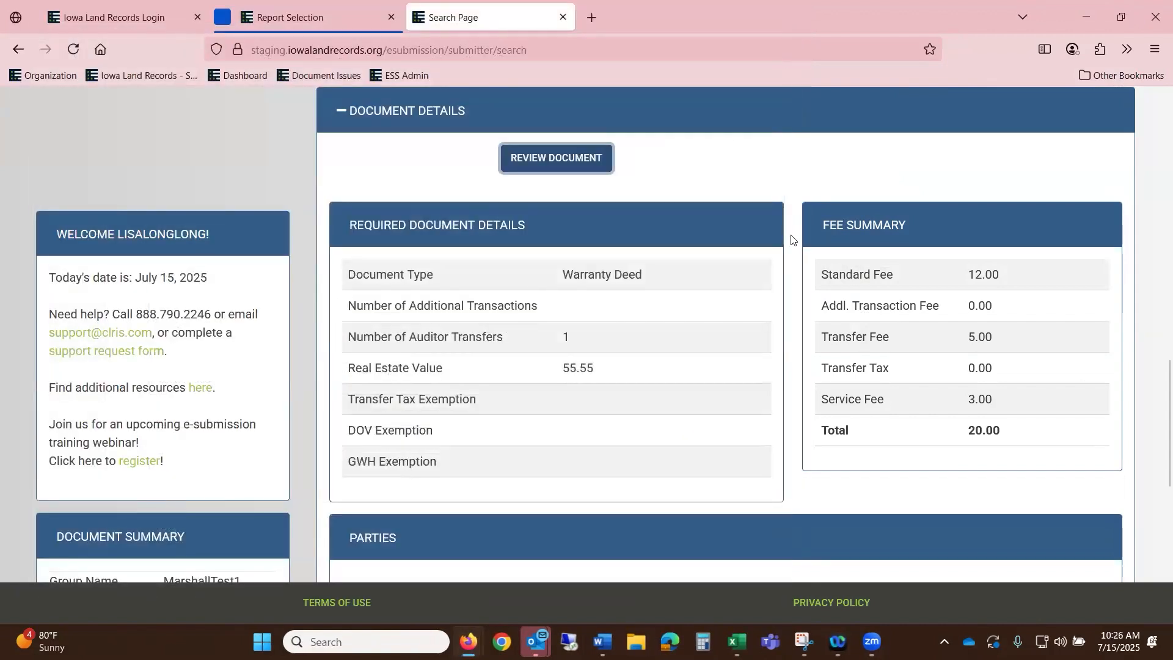
pyautogui.scroll(5, 791, 241)
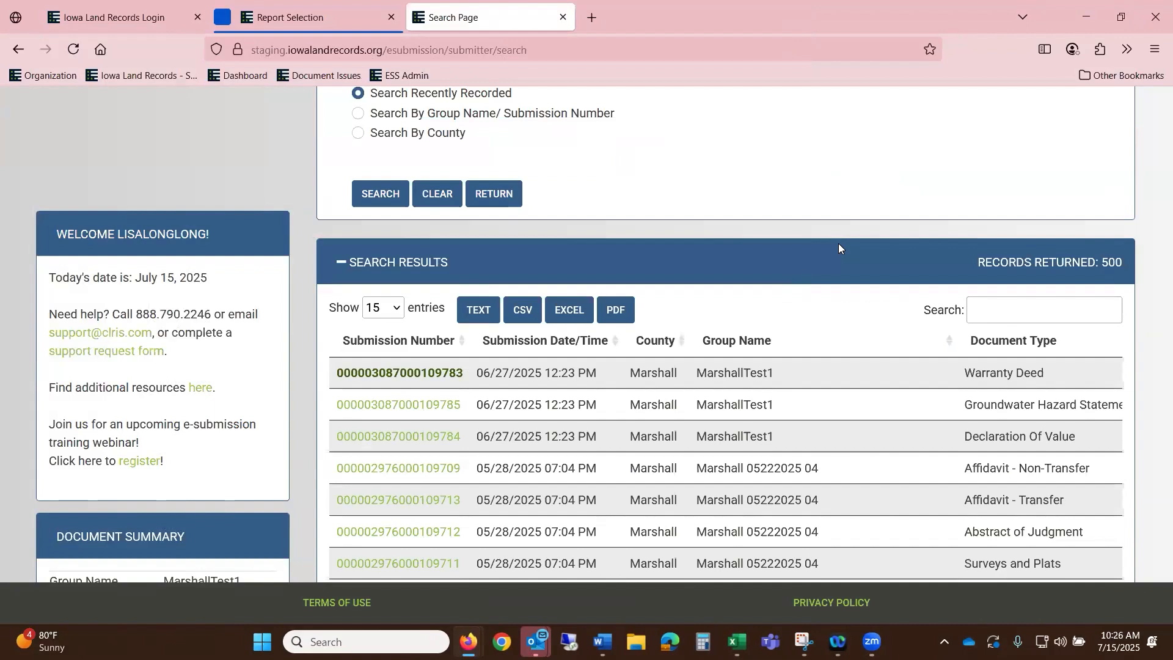
# - Set up a county search for Marshall County by recorded date
pyautogui.scroll(4, 669, 323)
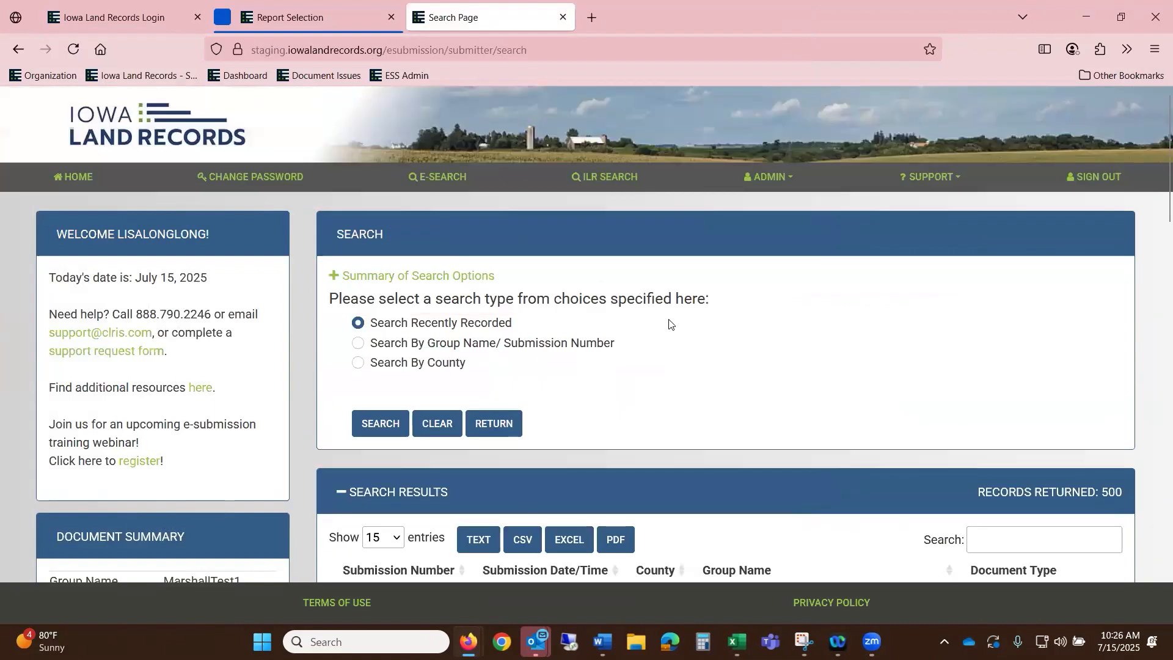
pyautogui.click(357, 362)
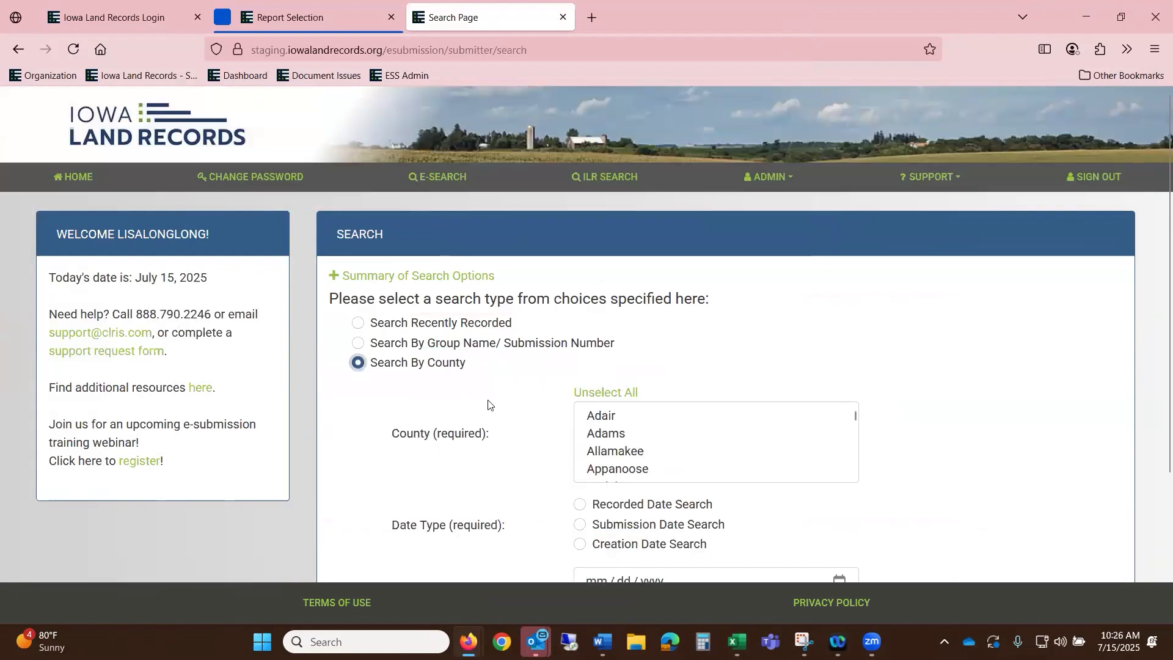
pyautogui.click(592, 416)
pyautogui.scroll(-15, 604, 421)
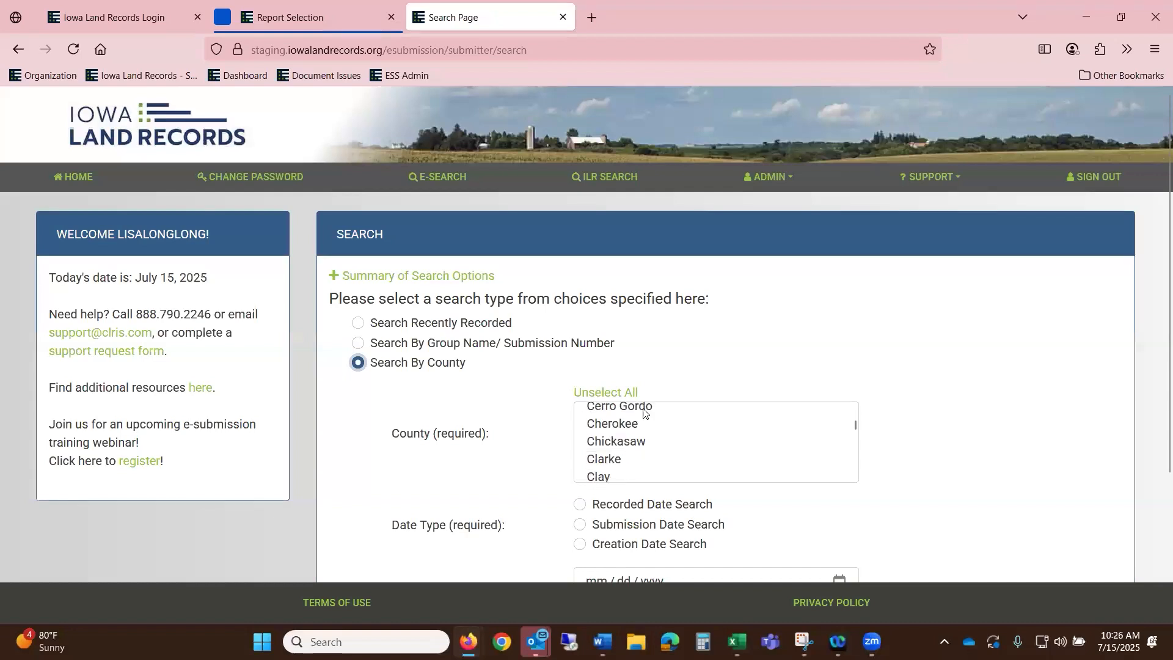
pyautogui.scroll(-6, 699, 460)
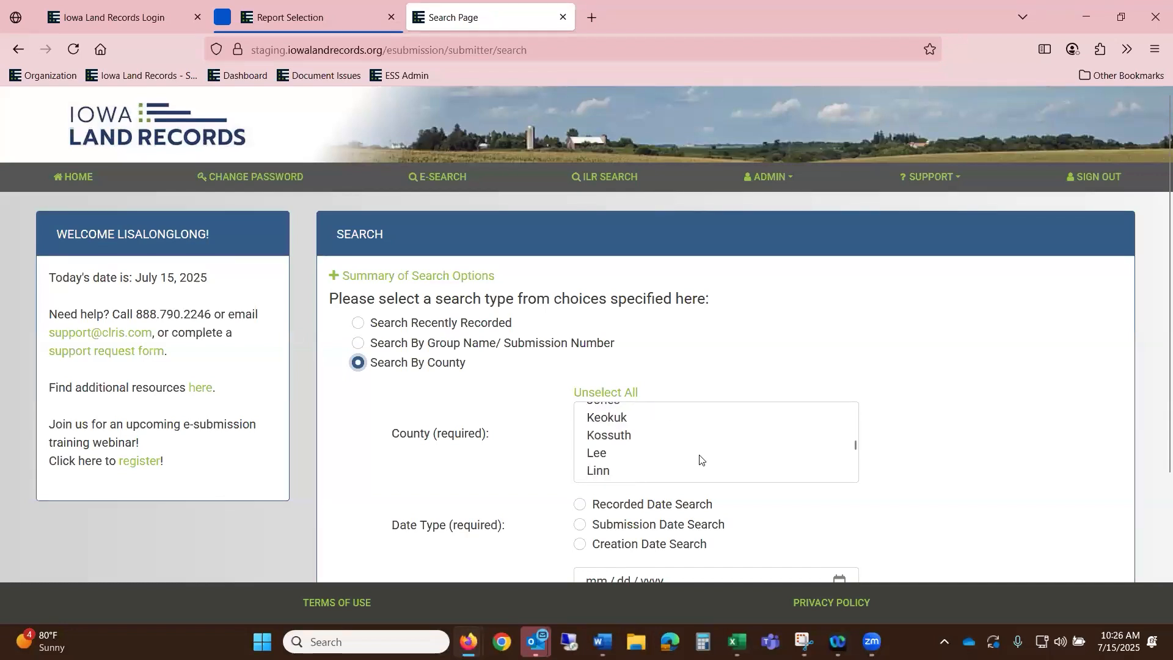
pyautogui.click(709, 455)
pyautogui.scroll(-2, 710, 474)
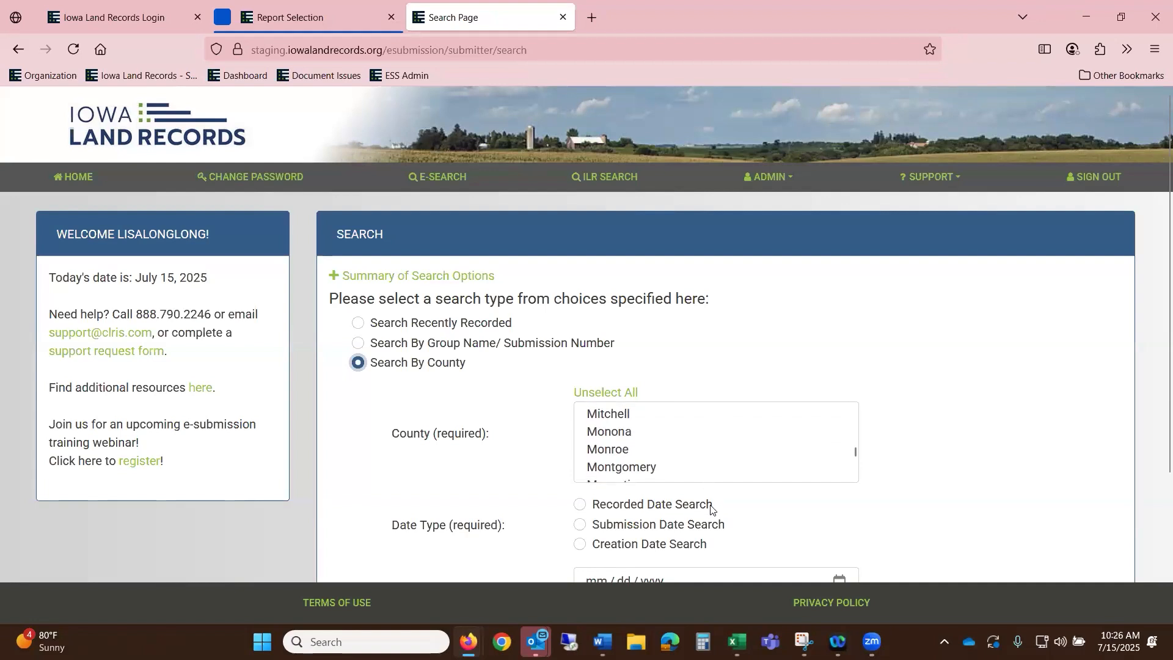
pyautogui.click(580, 504)
pyautogui.scroll(-3, 1008, 432)
# - Search recorded dates 06/27/2025 through 07/01/2025
pyautogui.click(600, 399)
pyautogui.write('06272')
pyautogui.moveTo(537, 642)
pyautogui.write('025')
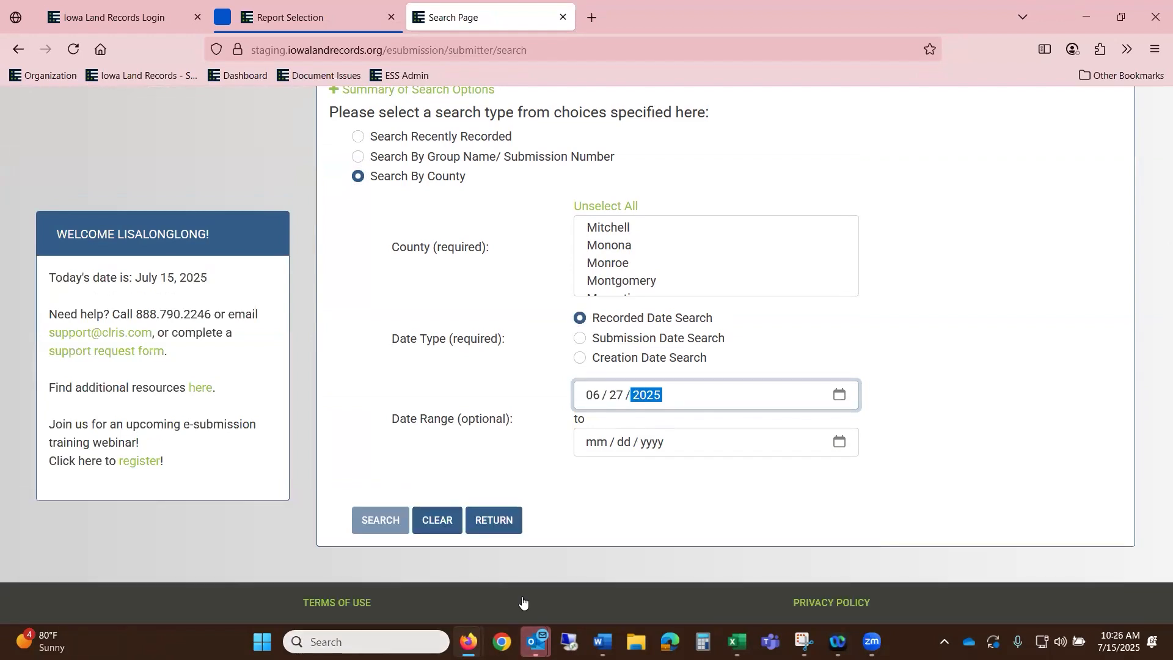
pyautogui.click(599, 449)
pyautogui.write('07 / 01 / 202')
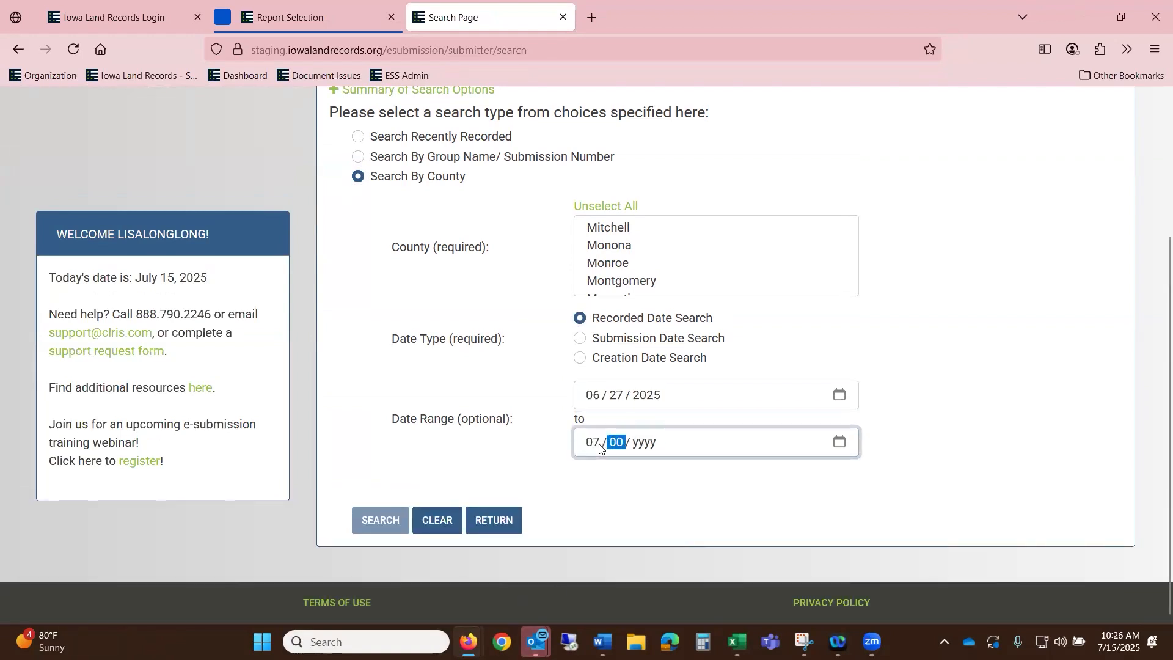
pyautogui.write('5')
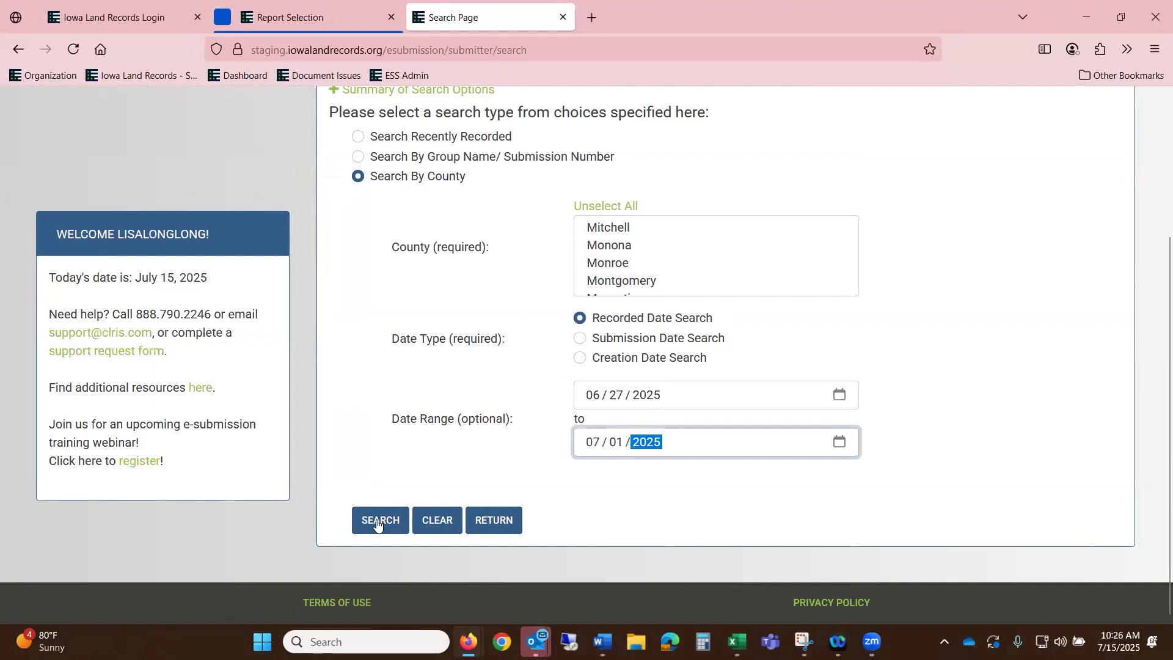
pyautogui.click(379, 518)
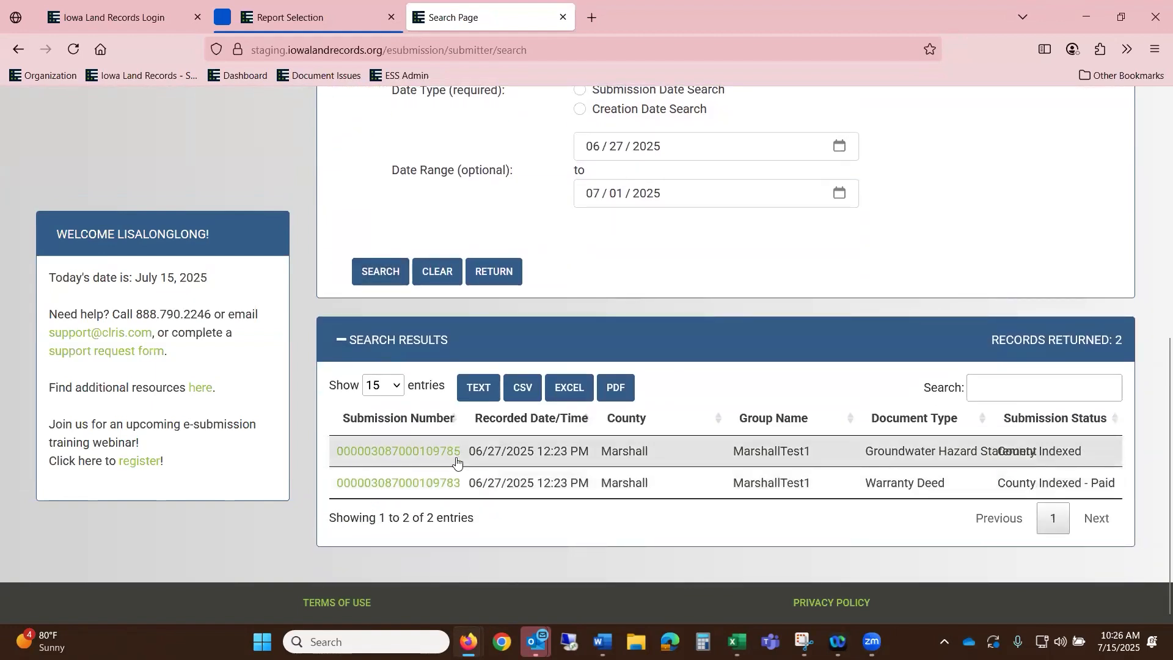
pyautogui.click(438, 484)
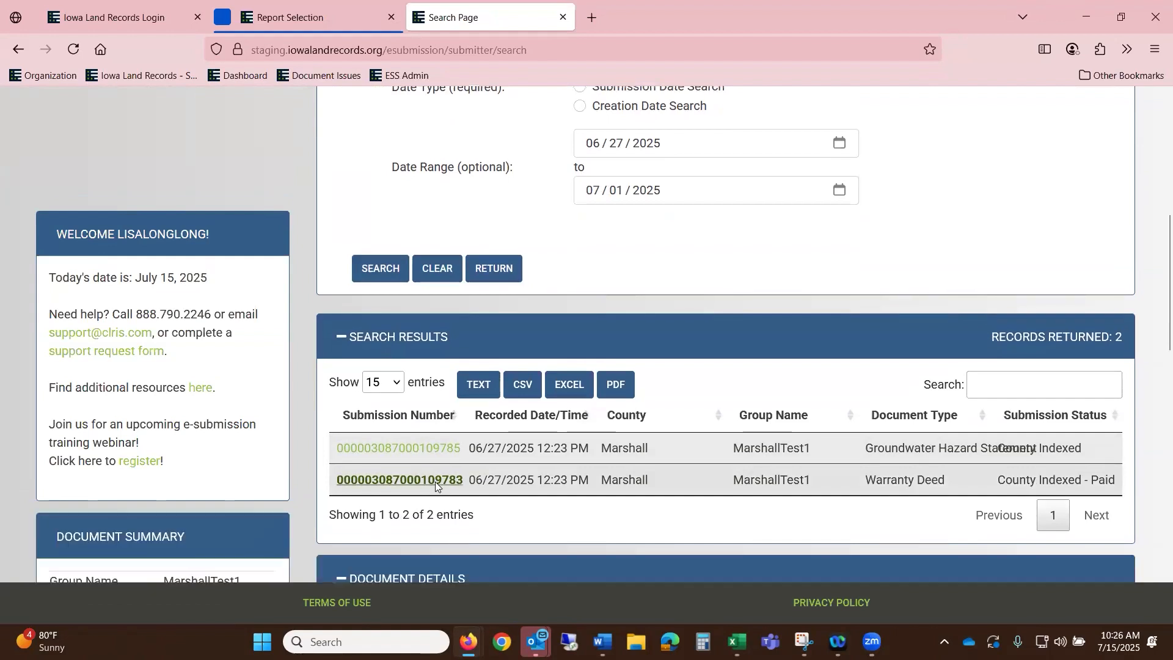
pyautogui.click(572, 164)
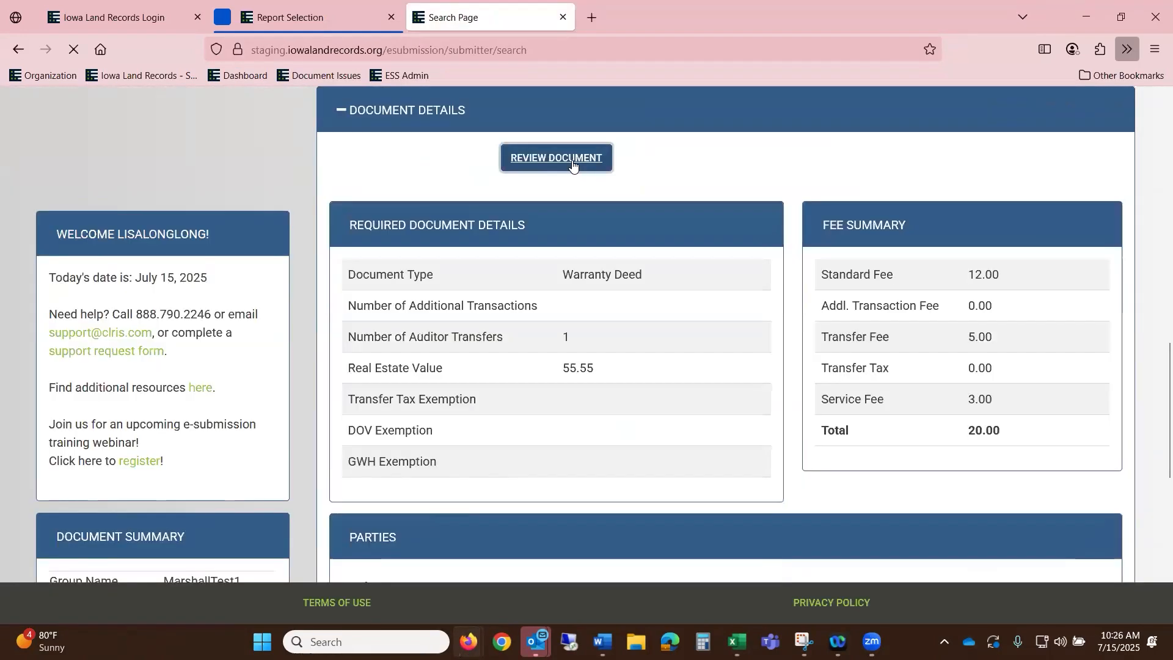
pyautogui.click(869, 95)
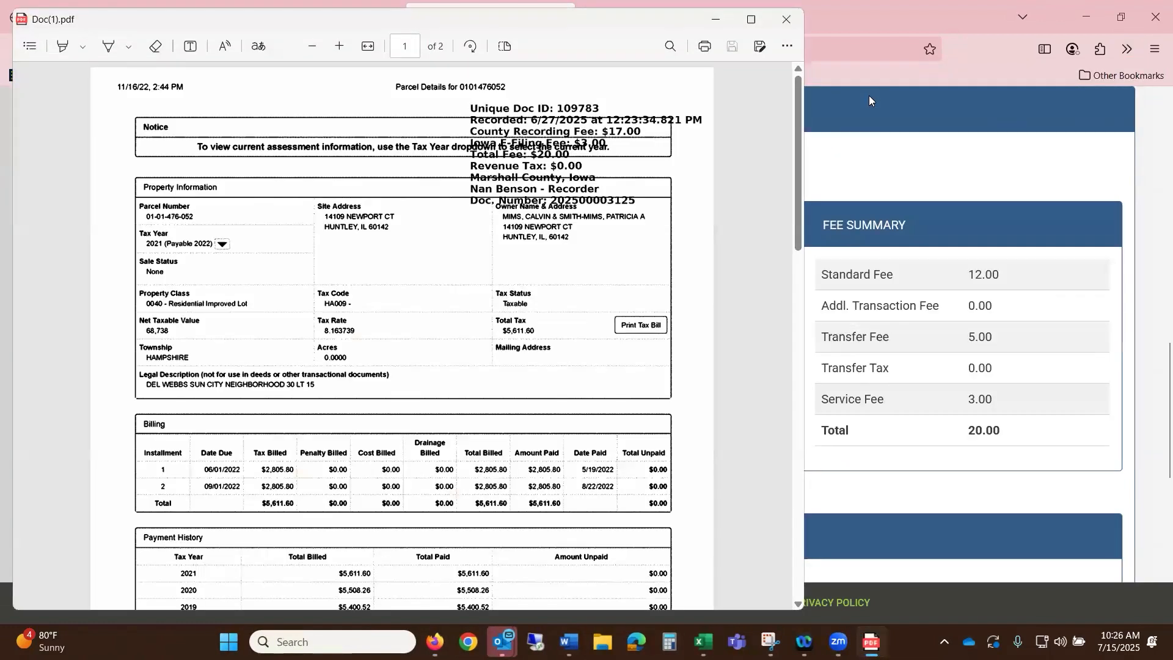
pyautogui.click(789, 23)
# - Return to the portal home page
pyautogui.scroll(5, 591, 174)
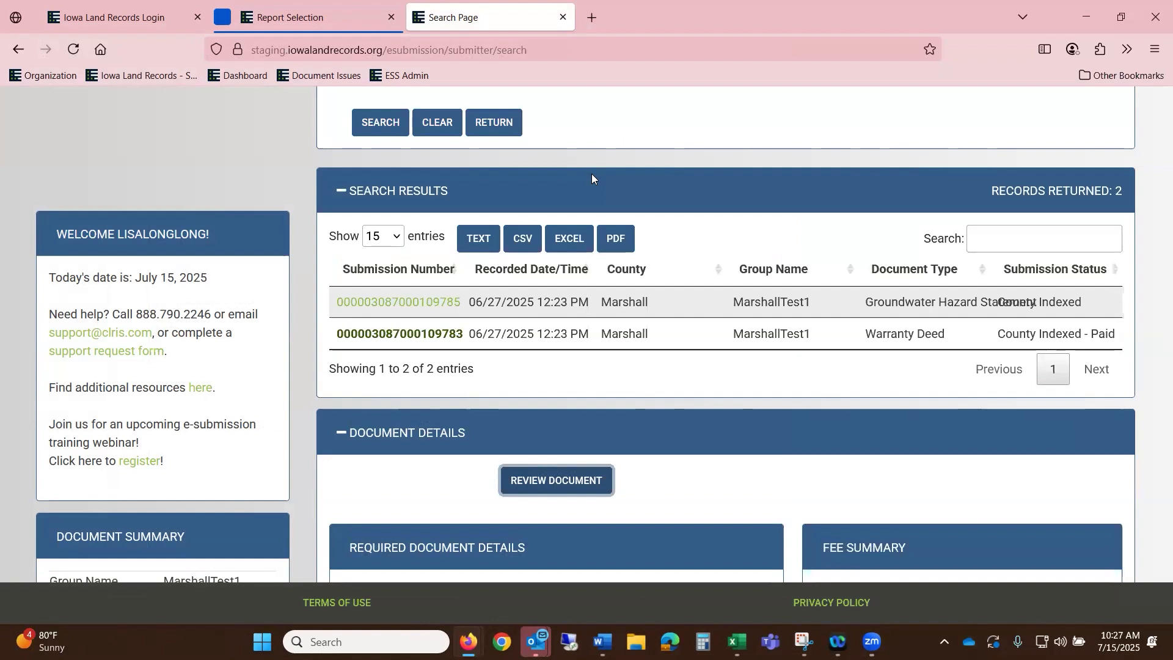
pyautogui.scroll(2, 798, 240)
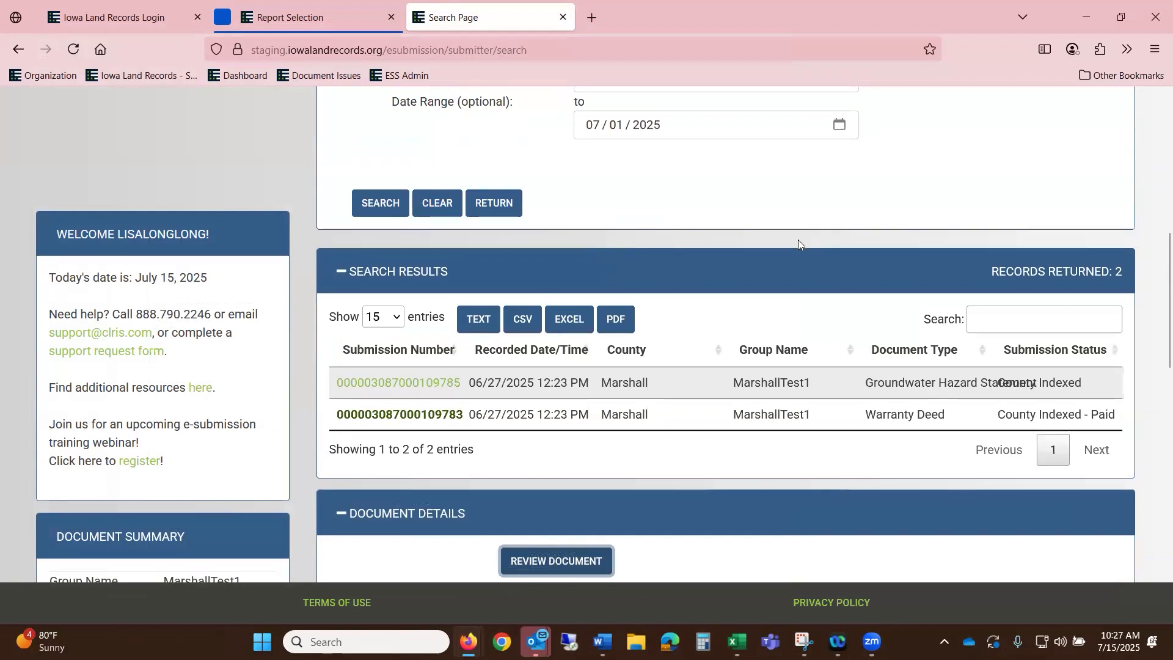
pyautogui.scroll(5, 798, 240)
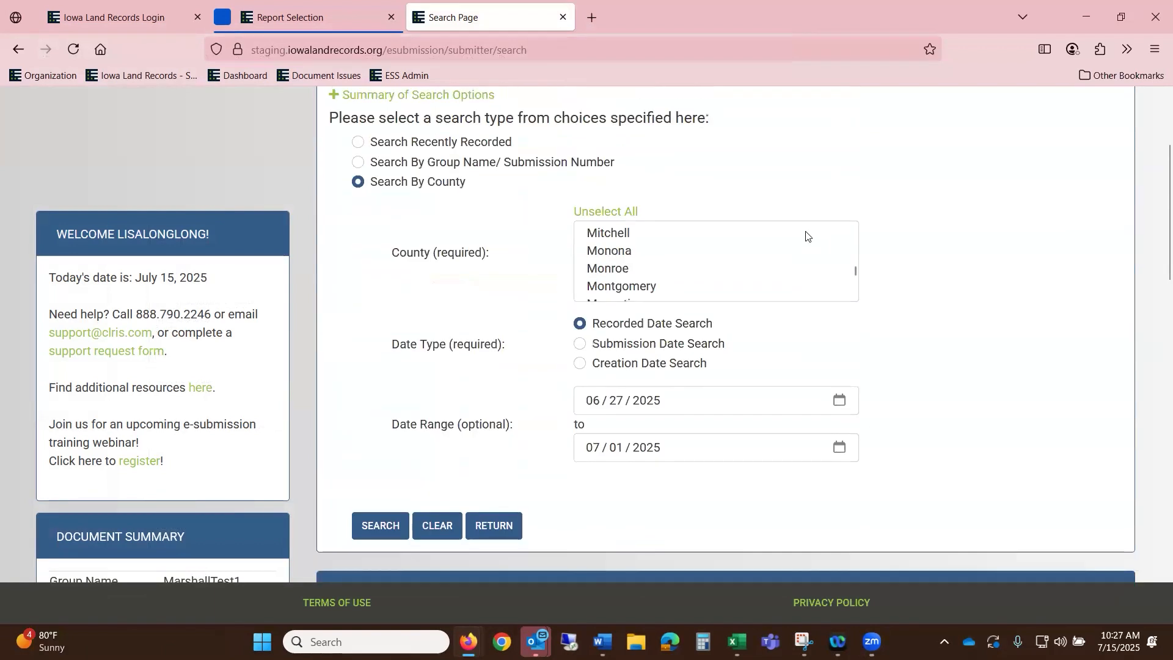
pyautogui.scroll(6, 807, 235)
pyautogui.scroll(3, 990, 327)
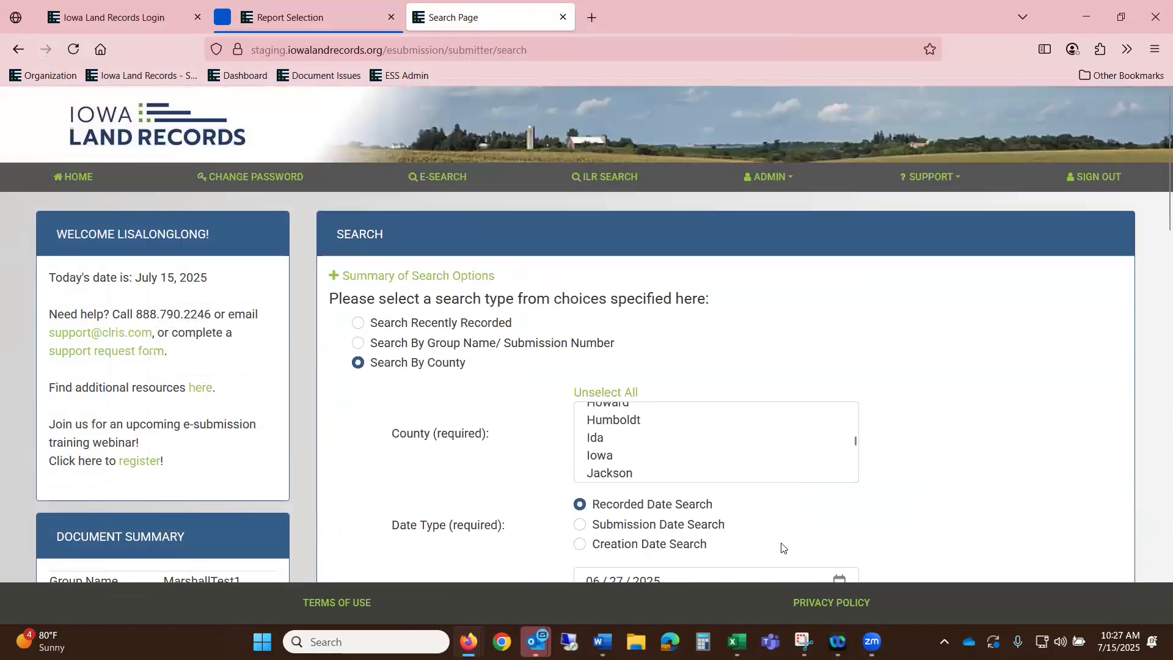
pyautogui.click(76, 178)
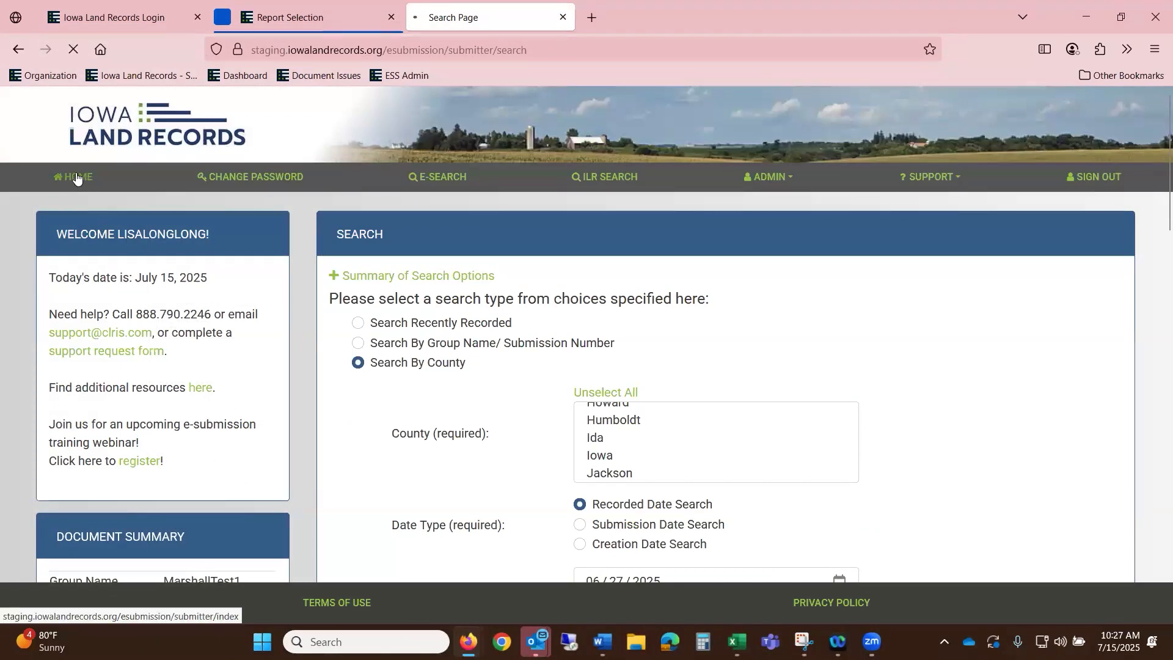
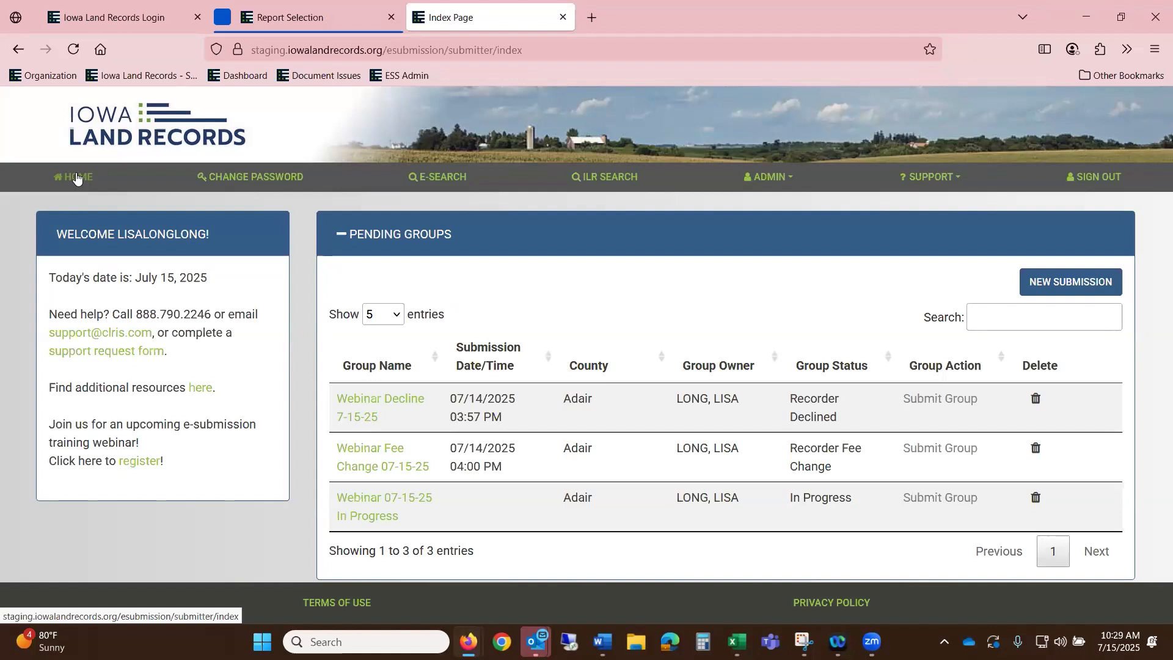
# - Open the declined Affidavit - Non-Transfer submission in the Webinar Decline 7-15-25 group
pyautogui.click(406, 398)
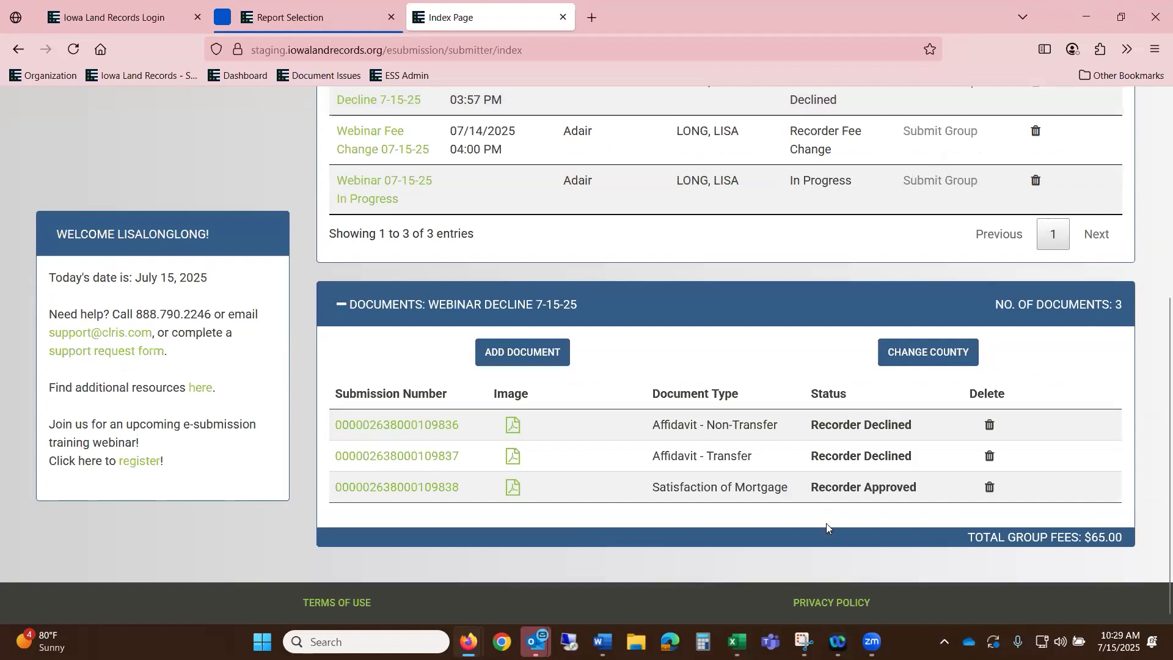
pyautogui.click(390, 425)
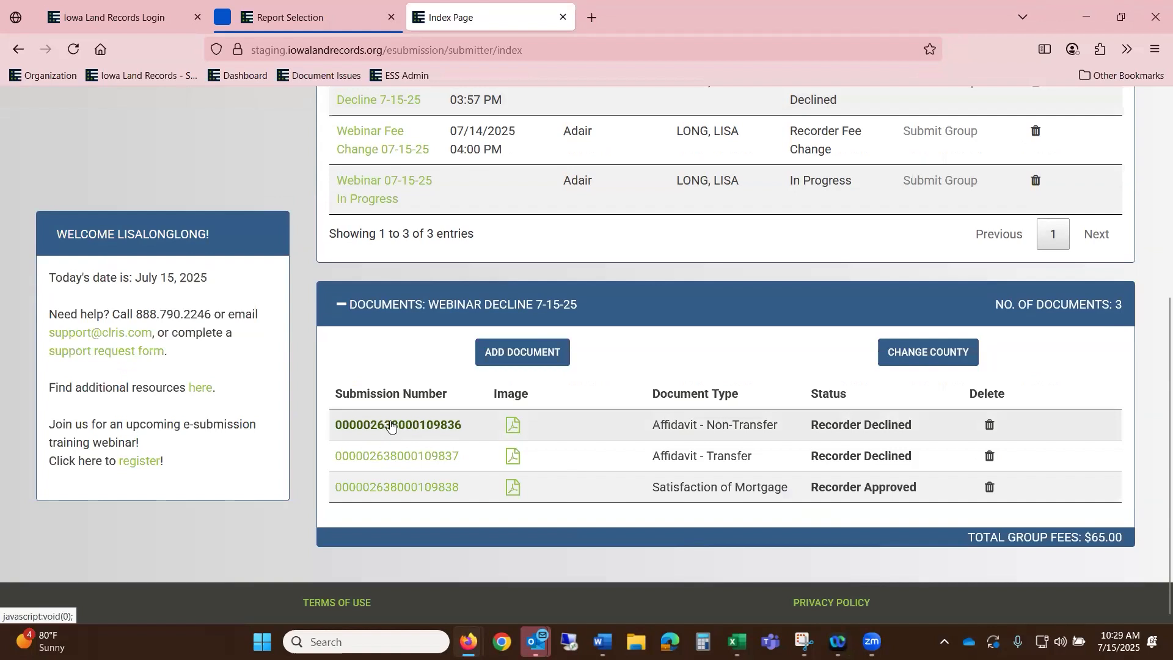
pyautogui.scroll(-10, 469, 366)
pyautogui.scroll(-3, 480, 352)
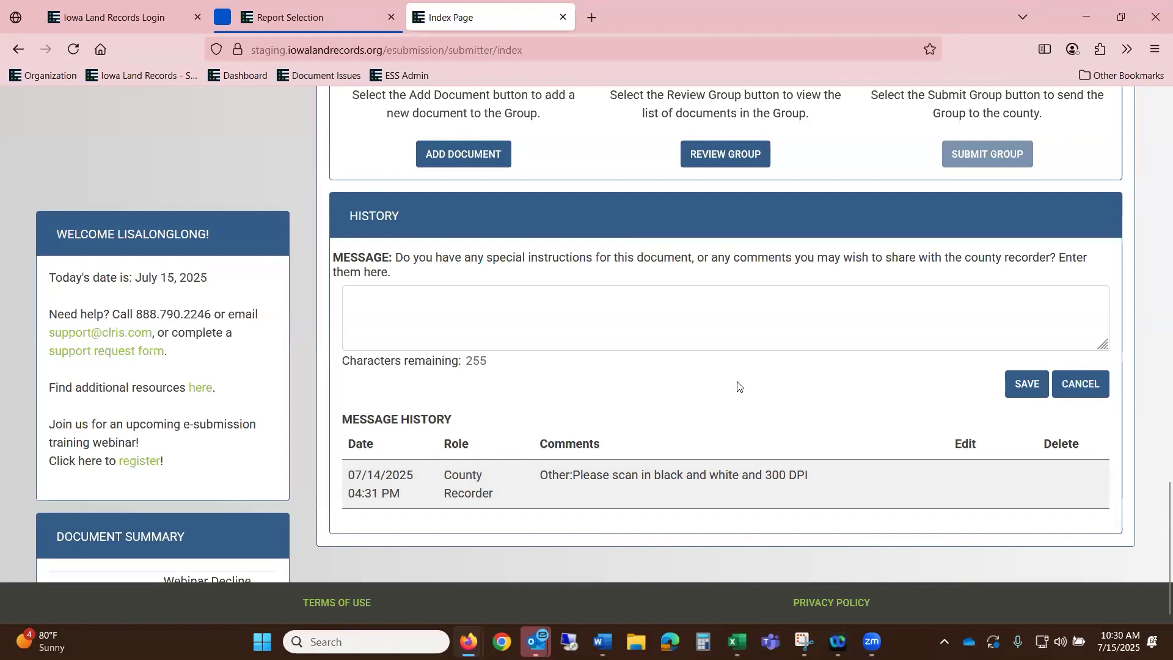
pyautogui.scroll(3, 737, 387)
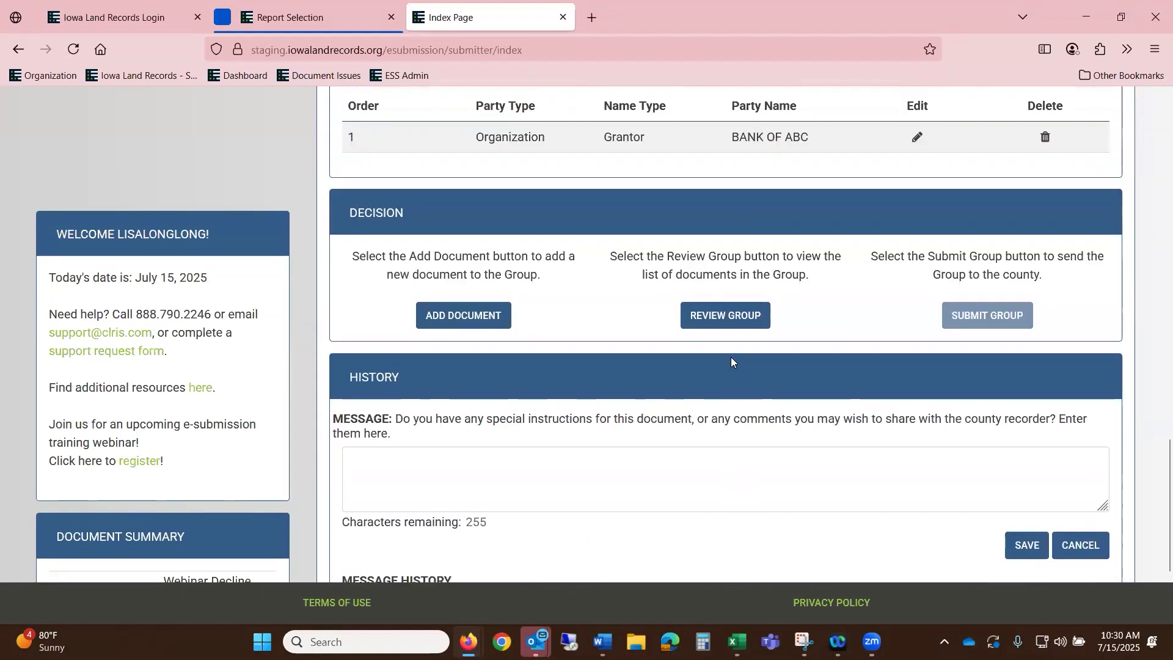
pyautogui.scroll(6, 833, 388)
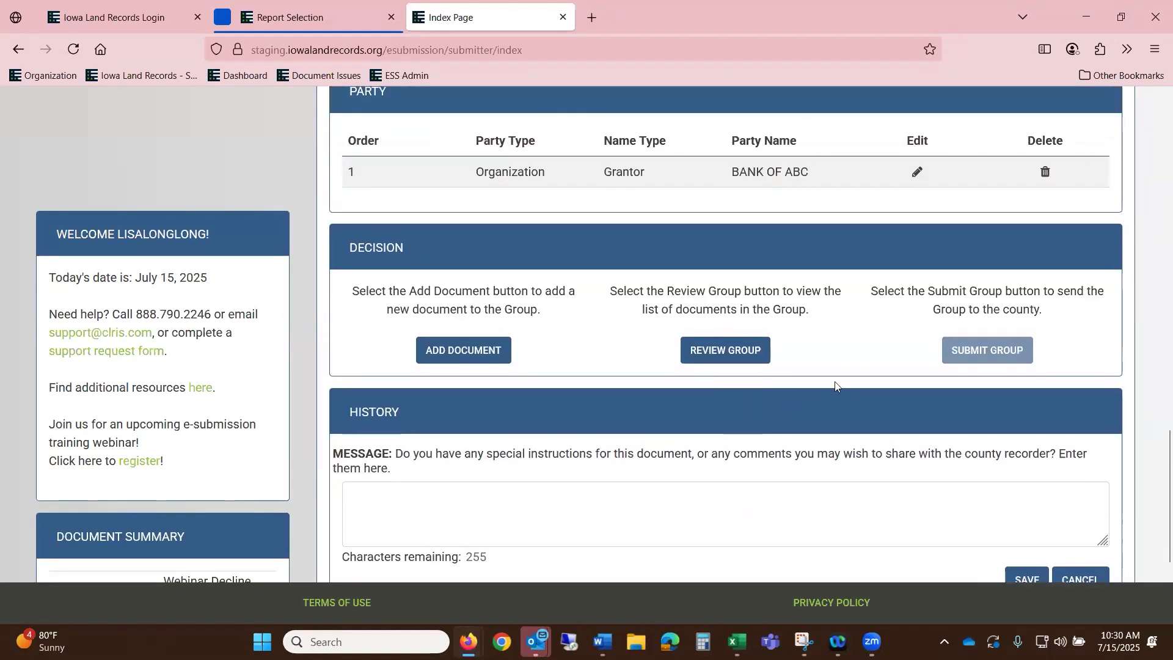
pyautogui.scroll(2, 909, 380)
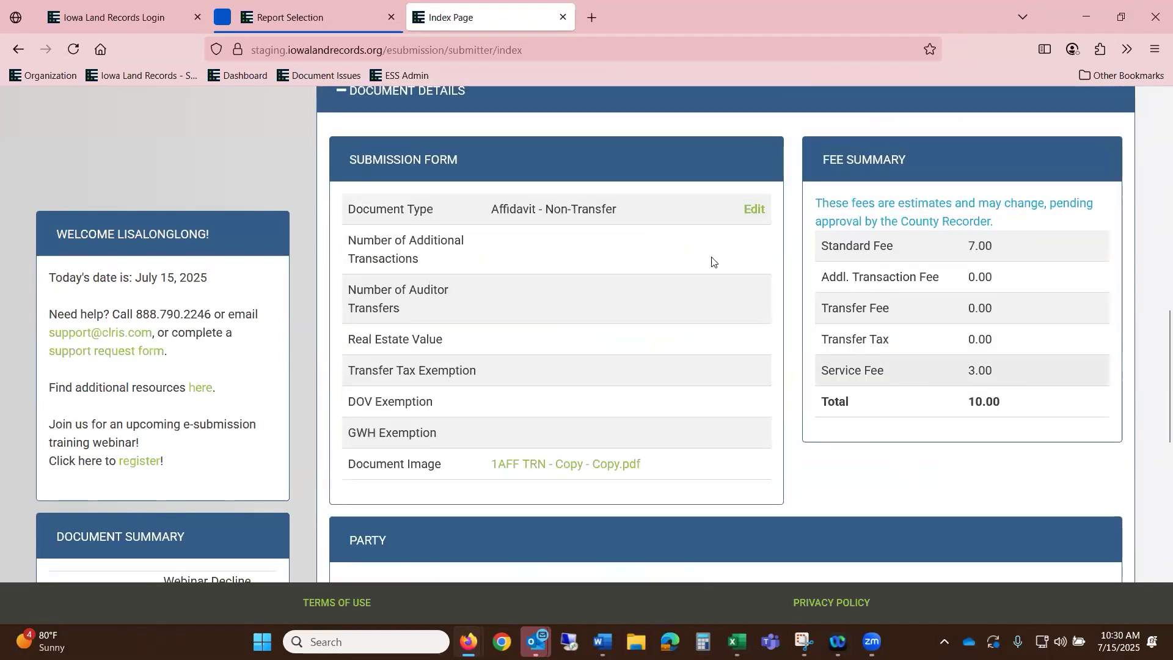
# - Edit the submission to use 1Contract - Copy.pdf as its document image and save
pyautogui.click(756, 210)
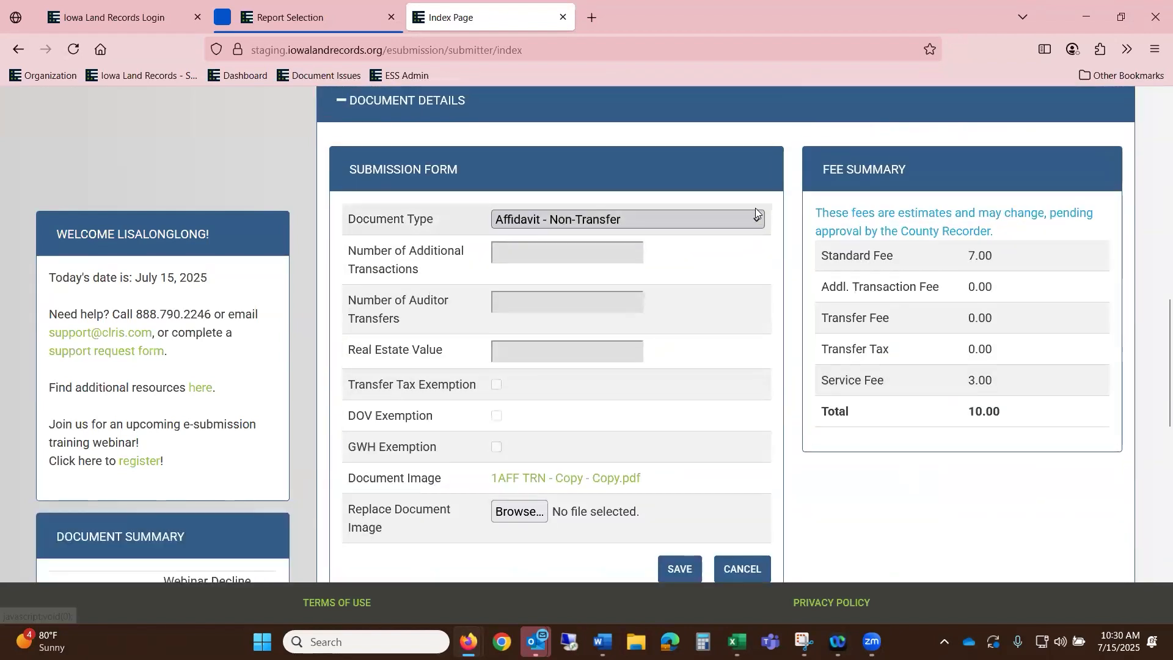
pyautogui.click(530, 526)
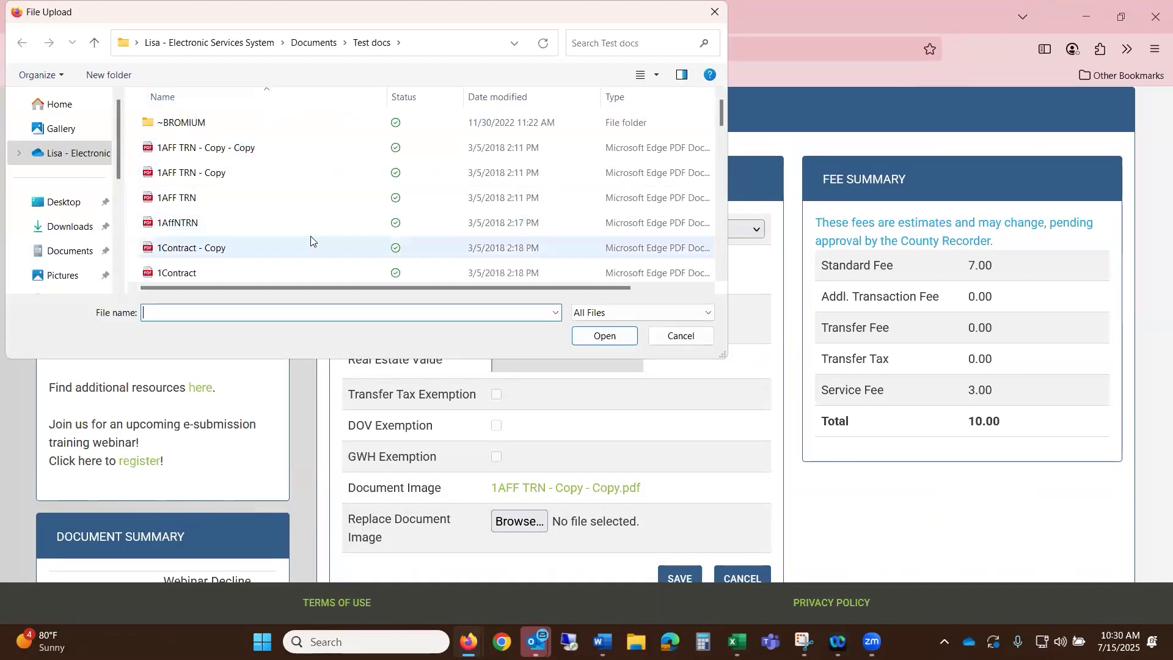
pyautogui.click(303, 252)
pyautogui.click(599, 337)
pyautogui.click(686, 578)
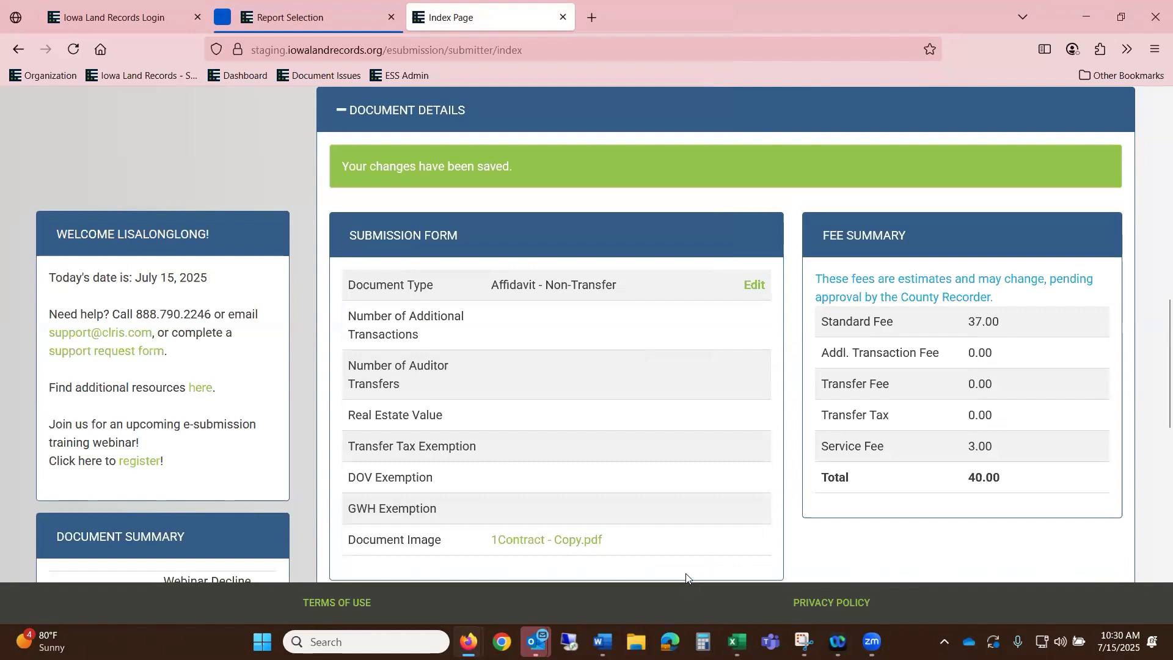
pyautogui.scroll(5, 745, 418)
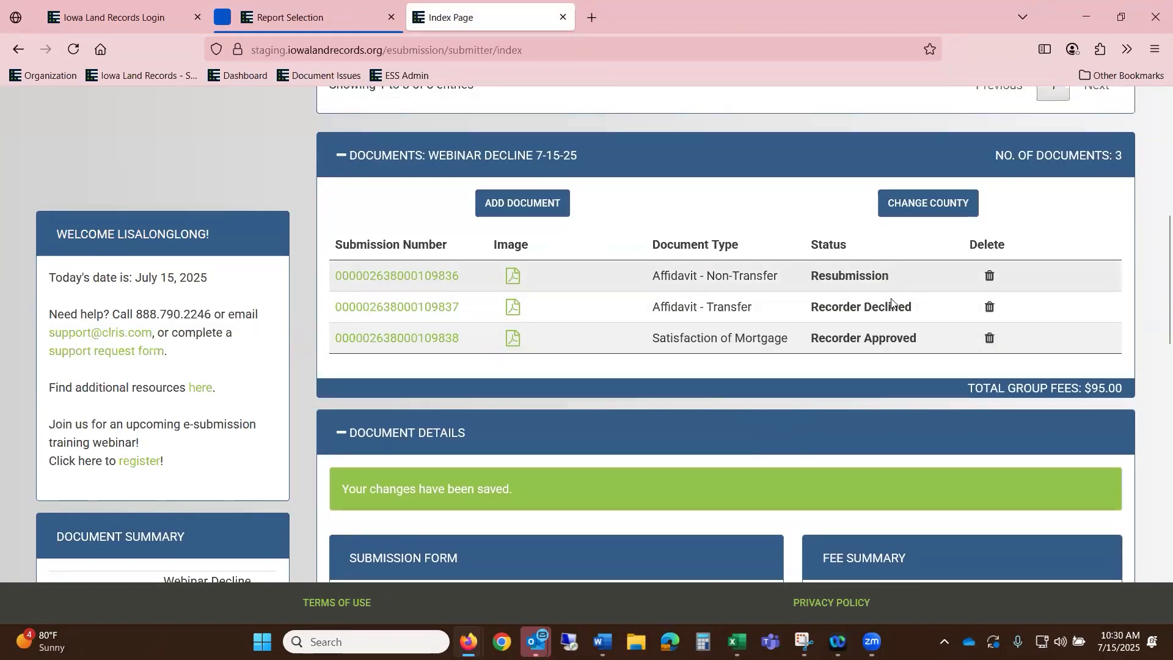
pyautogui.scroll(5, 885, 280)
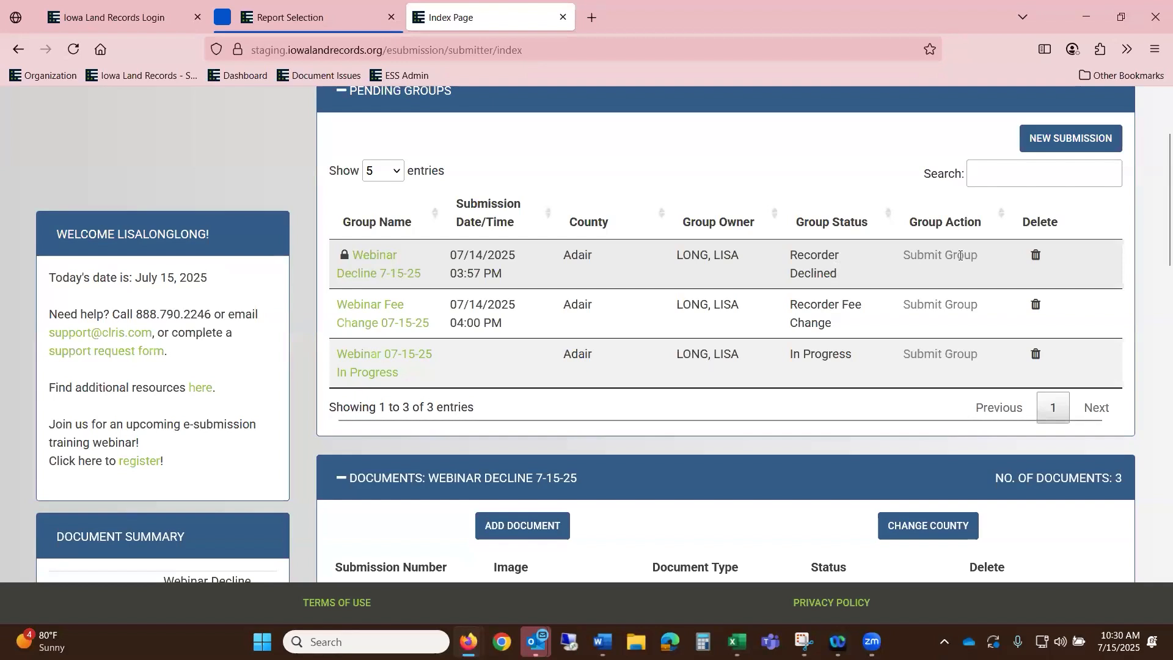
pyautogui.scroll(-5, 960, 257)
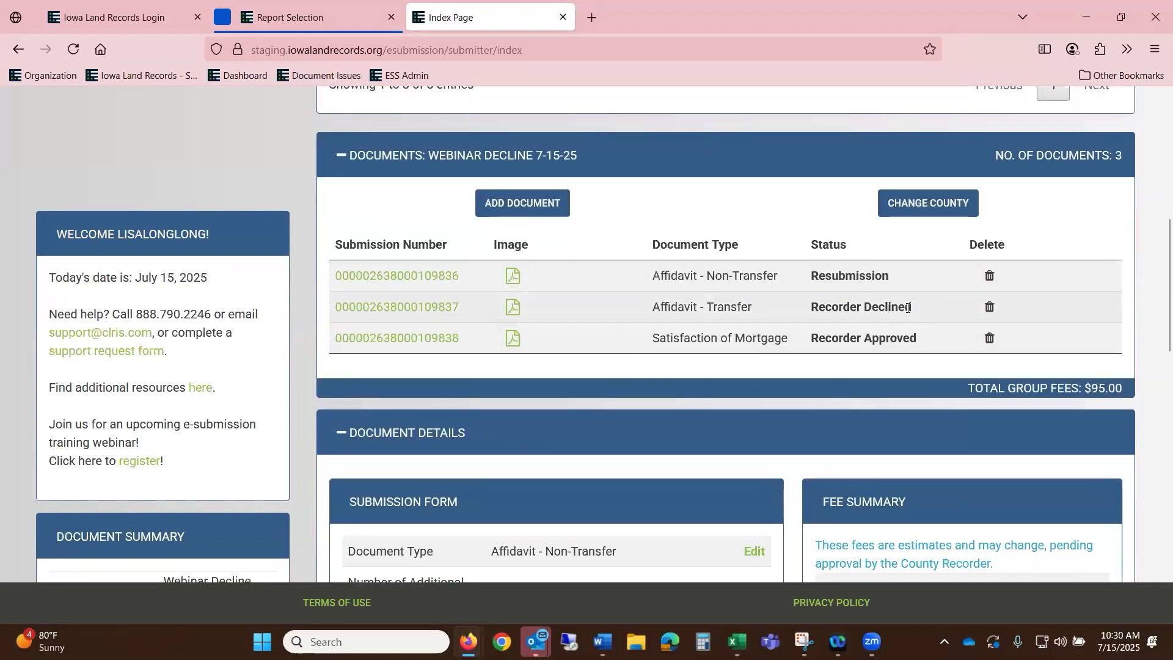
pyautogui.click(408, 311)
pyautogui.scroll(-15, 427, 330)
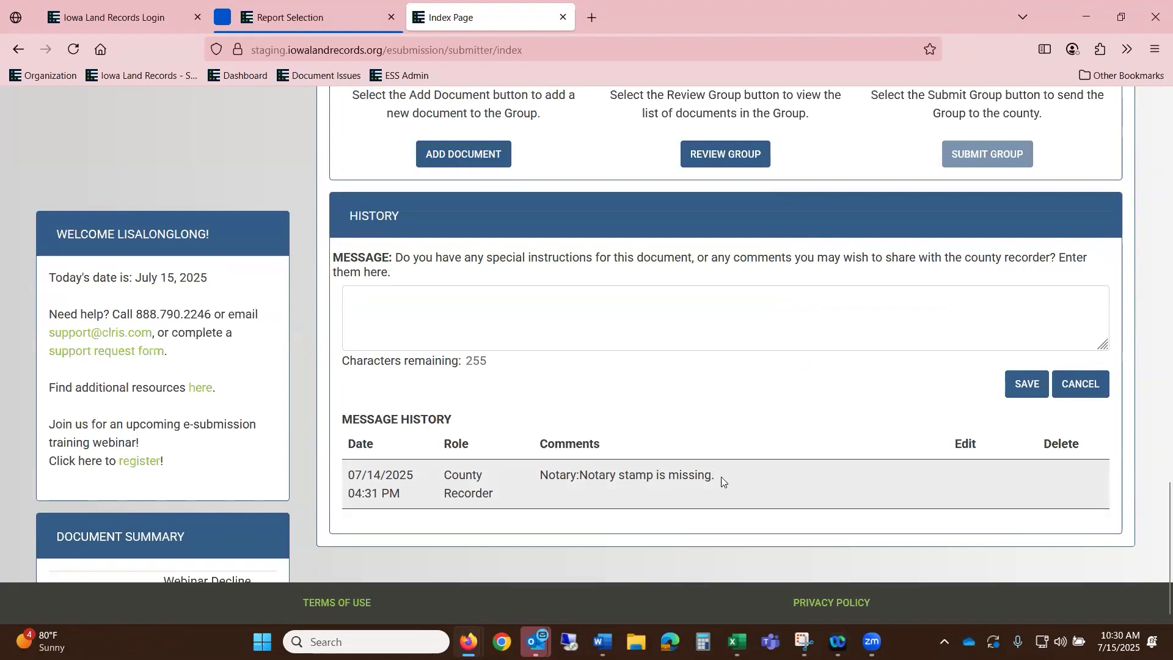
pyautogui.scroll(10, 757, 477)
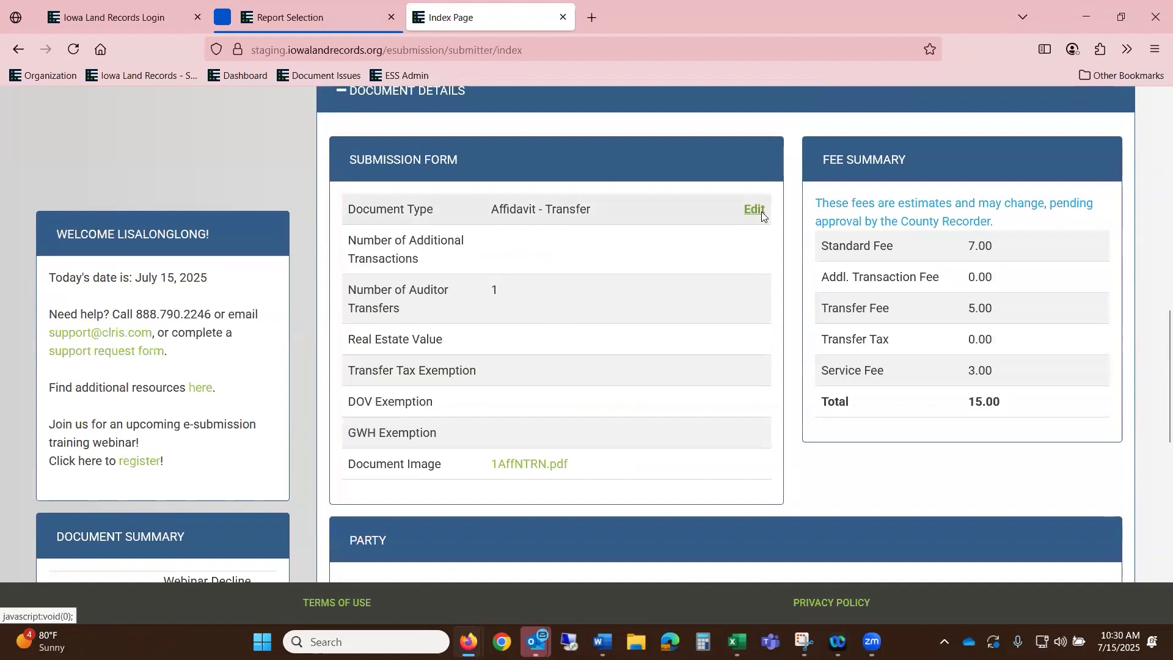
# - Edit it to use 1AFF TRN - Copy - Copy.pdf as the document image and save
pyautogui.click(762, 212)
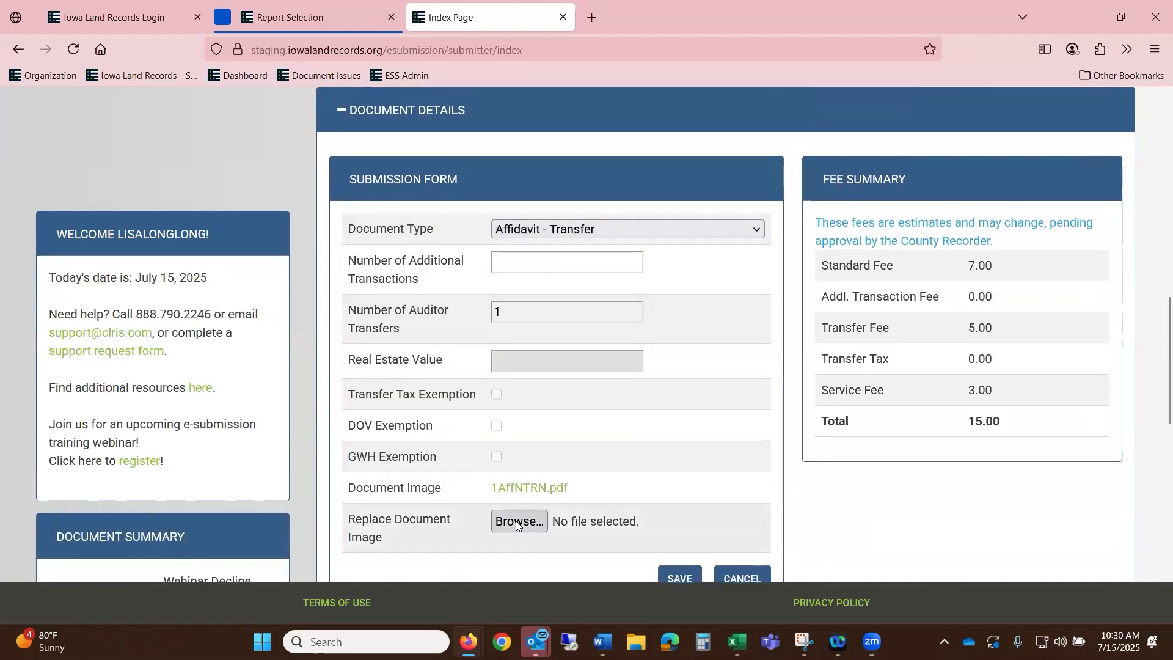
pyautogui.click(517, 523)
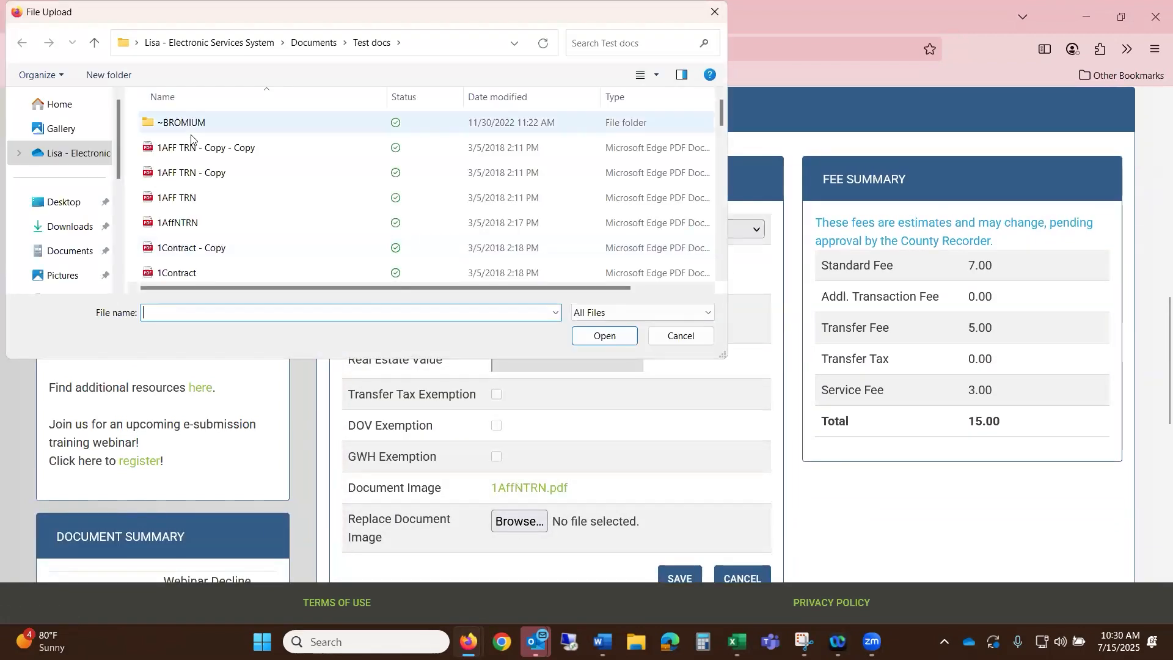
pyautogui.click(212, 147)
pyautogui.click(599, 337)
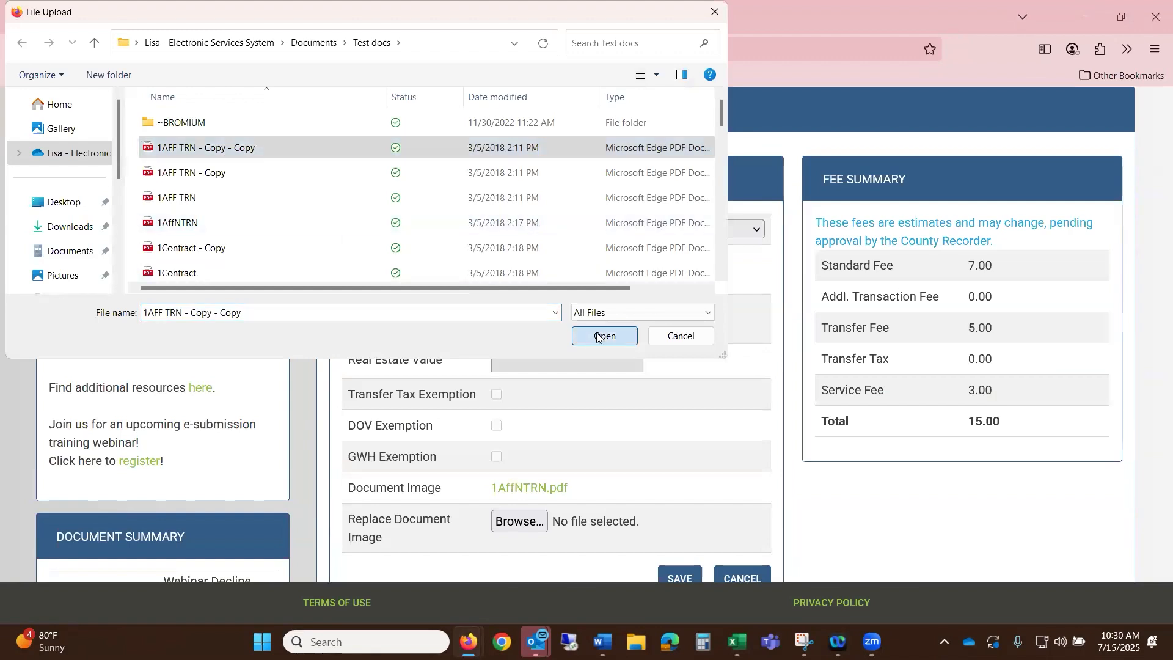
pyautogui.scroll(-4, 608, 343)
pyautogui.click(668, 344)
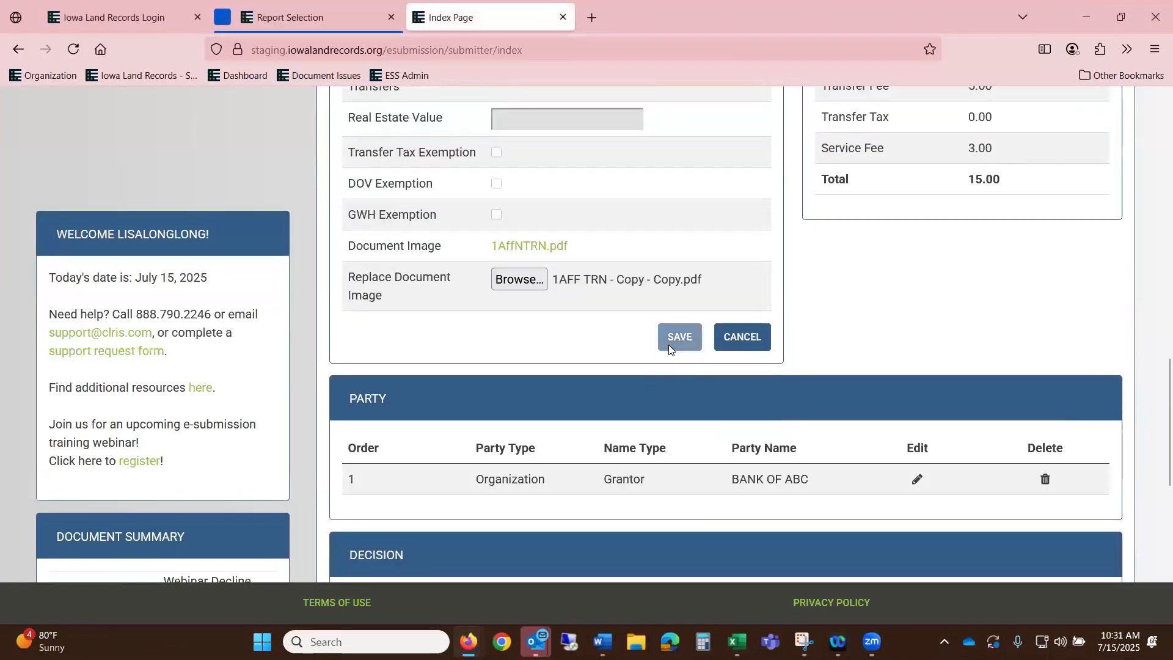
pyautogui.scroll(4, 1051, 376)
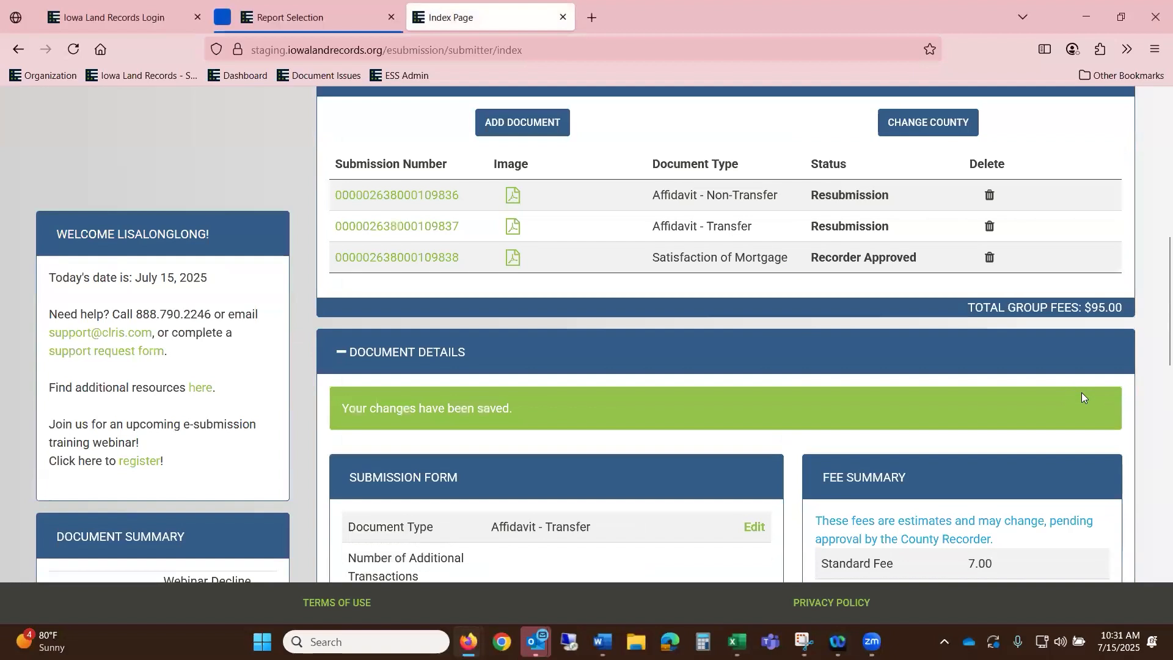
pyautogui.scroll(2, 1082, 392)
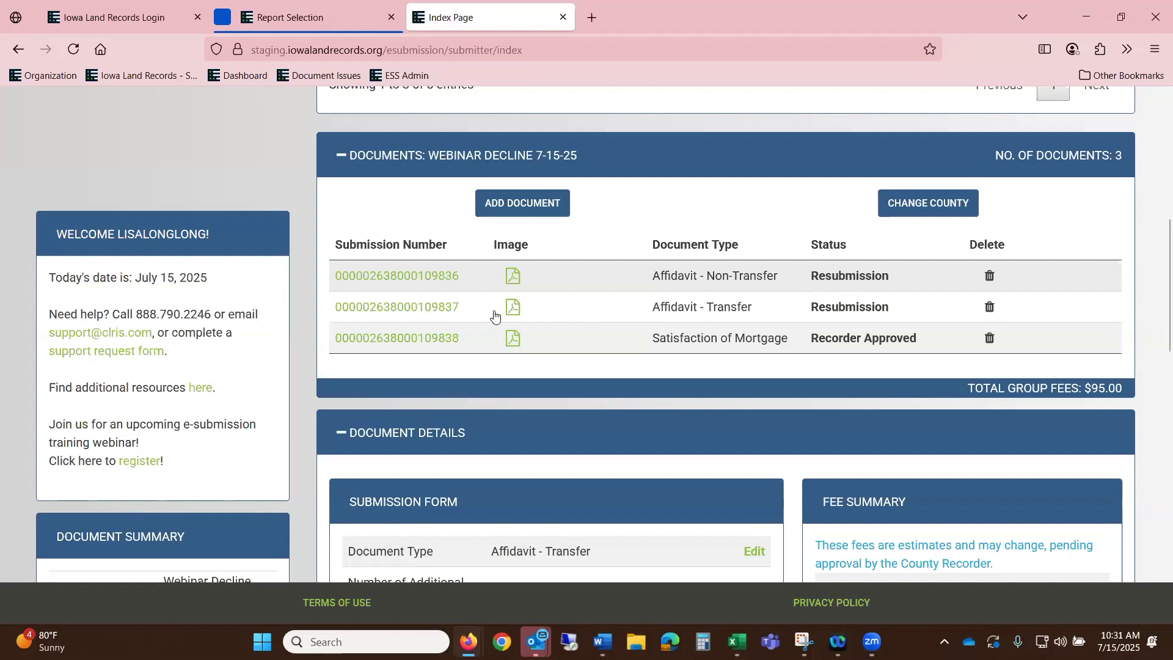
# - Recheck the Affidavit - Transfer submission, then resubmit the Webinar Decline 7-15-25 group
pyautogui.click(450, 312)
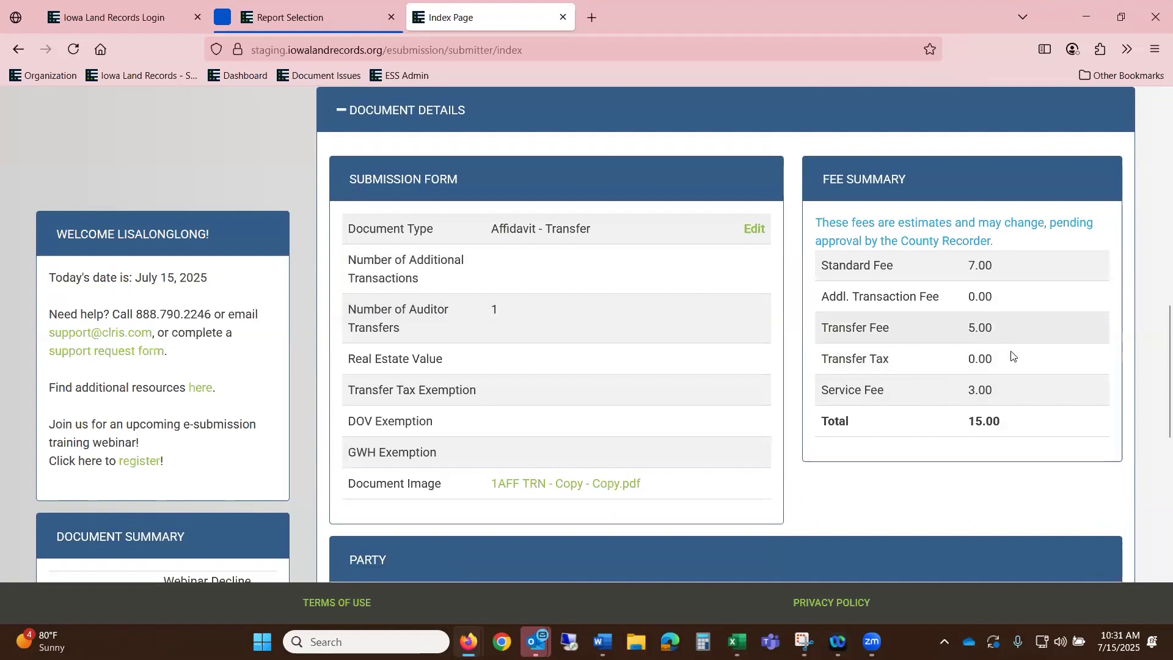
pyautogui.scroll(5, 1014, 357)
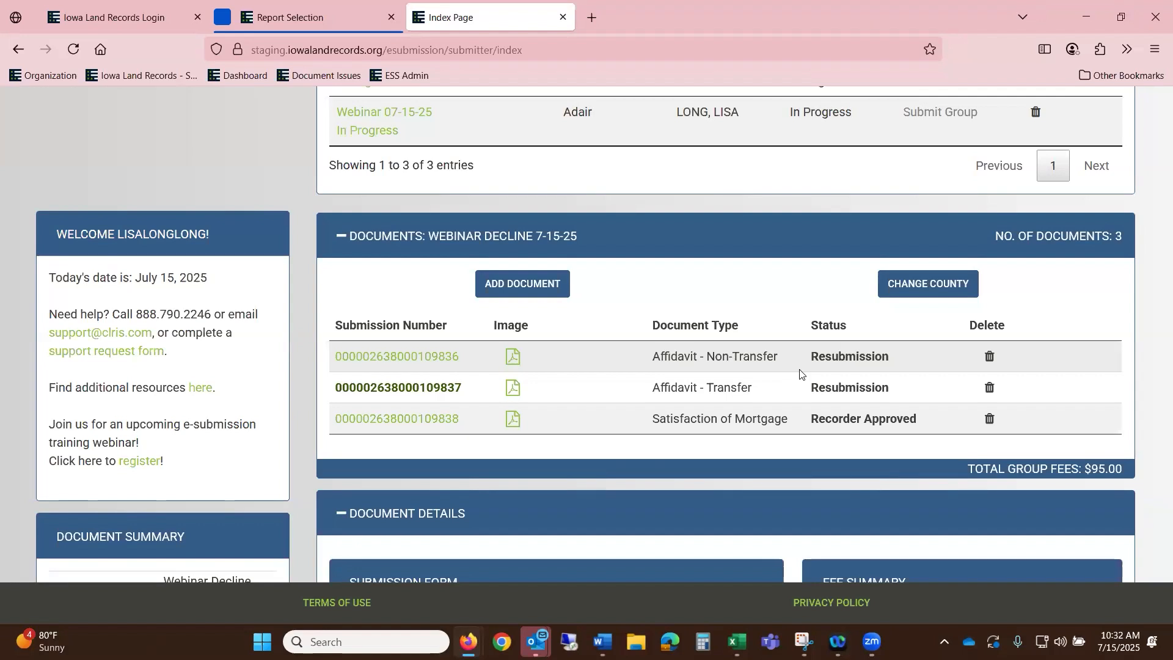
pyautogui.scroll(4, 758, 396)
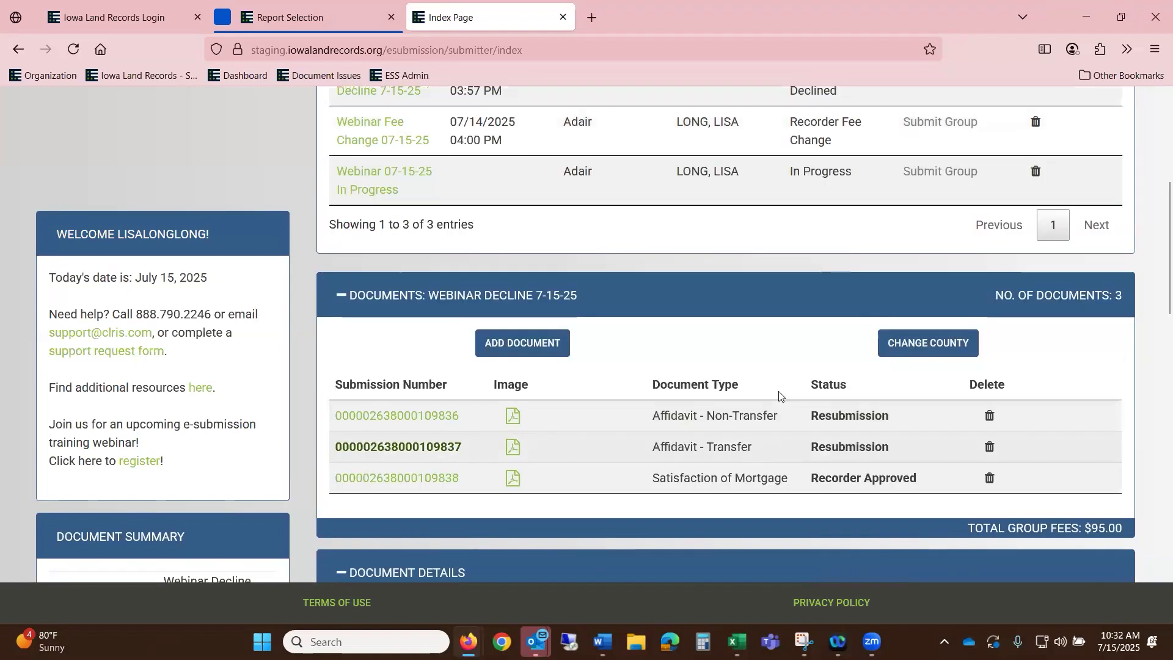
pyautogui.scroll(-1, 842, 387)
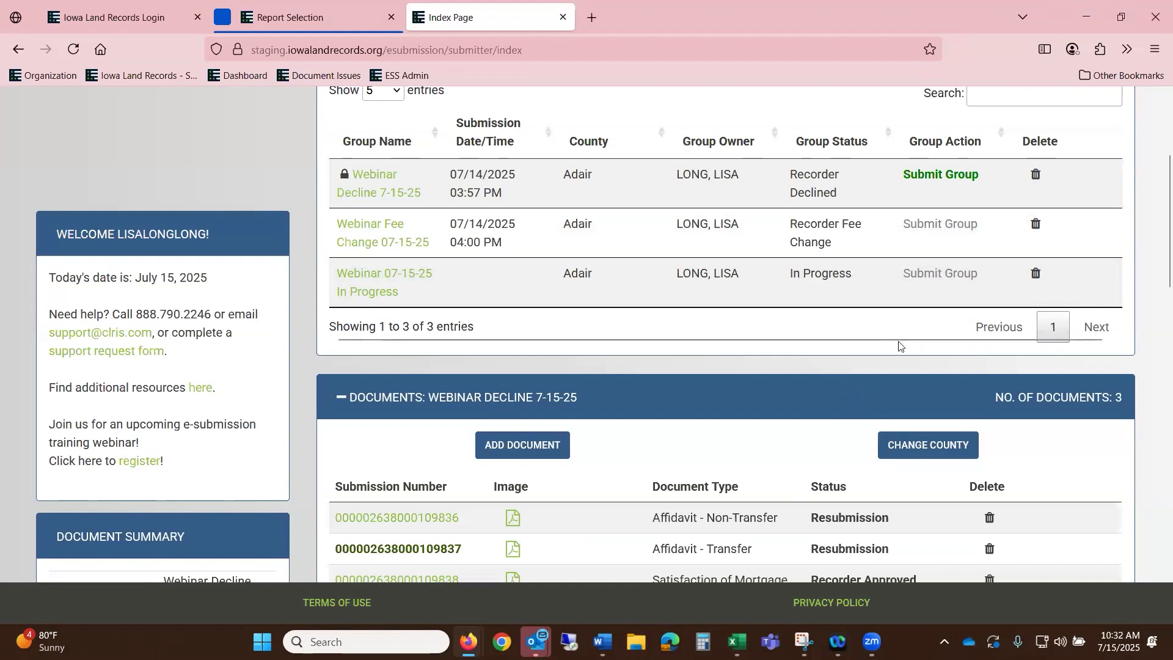
pyautogui.scroll(-2, 898, 336)
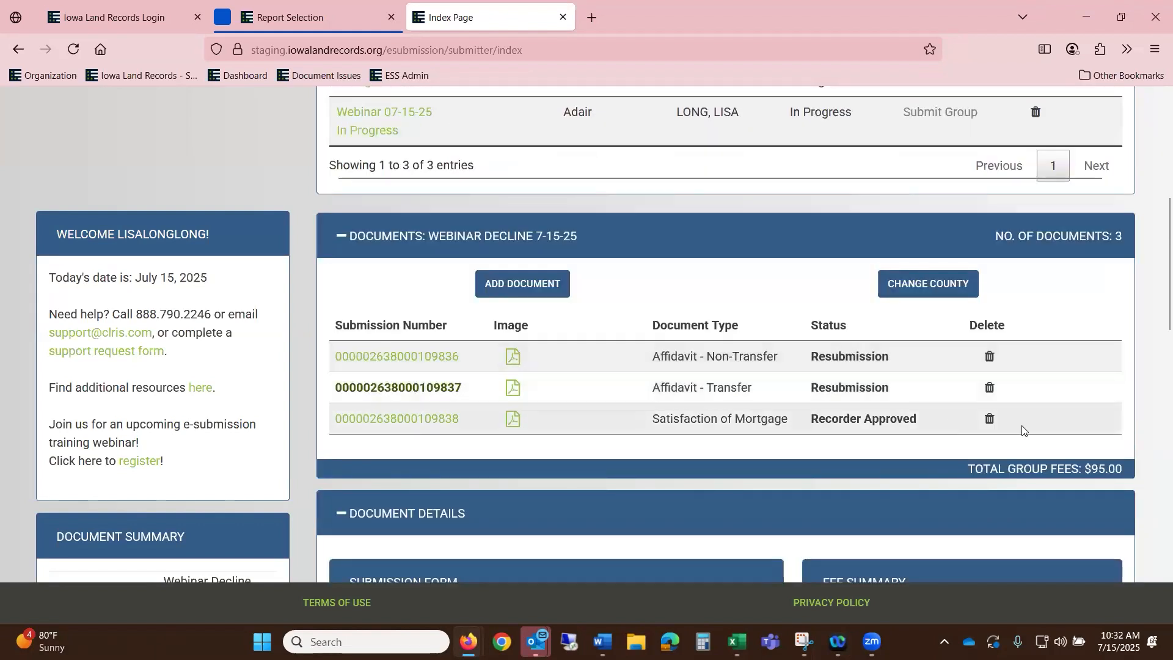
pyautogui.scroll(5, 1027, 431)
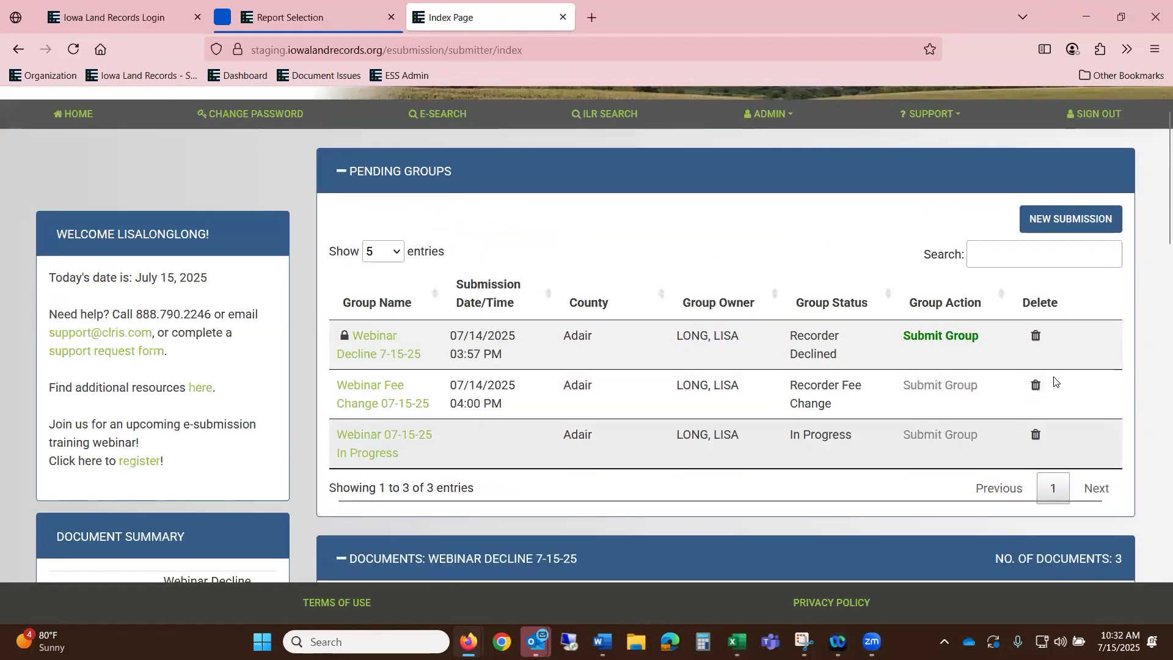
pyautogui.click(965, 338)
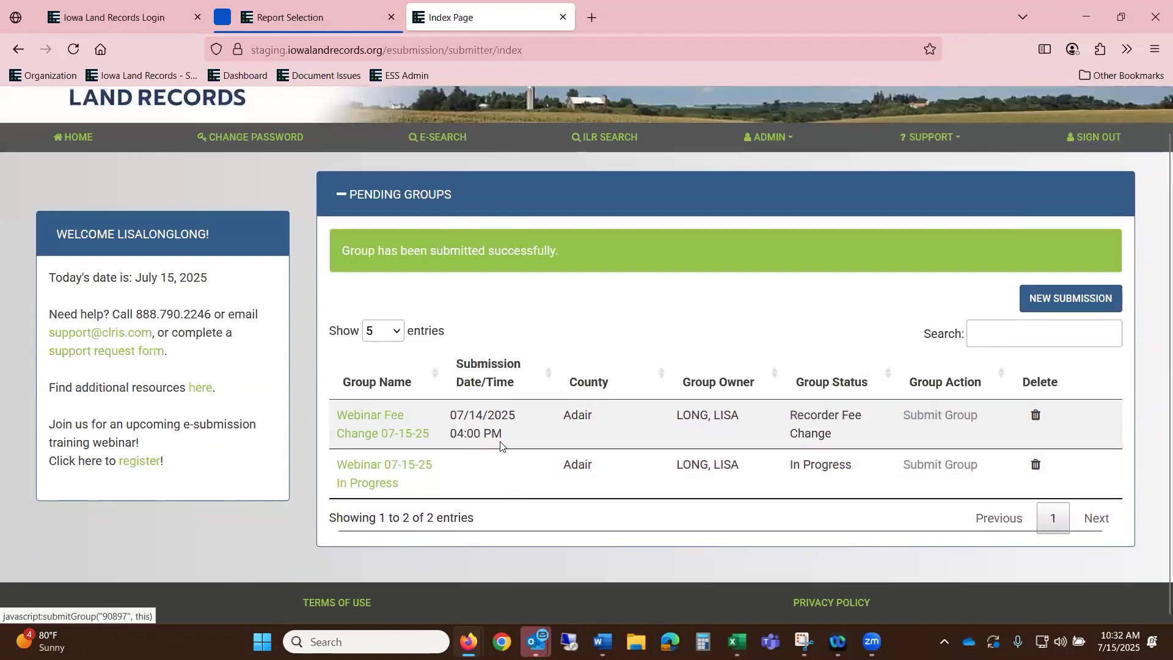
# - Open Webinar Fee Change 07-15-25, zoom out to 90%, and accept the Assignment's fee change
pyautogui.click(402, 436)
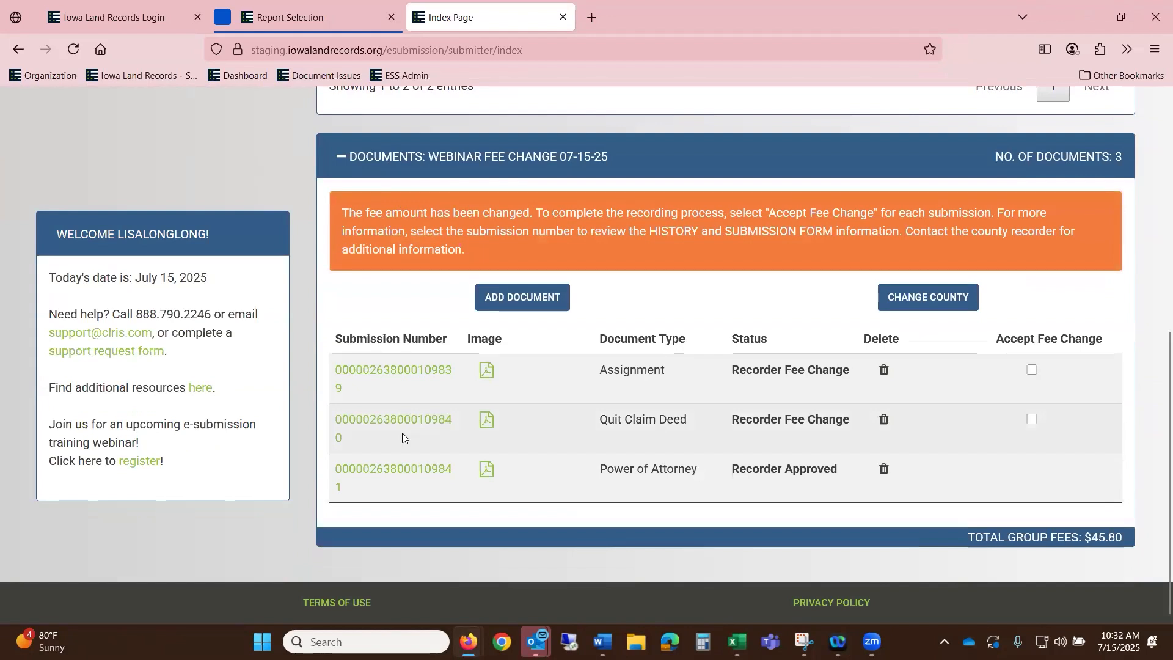
pyautogui.hotkey('ctrl', '-')
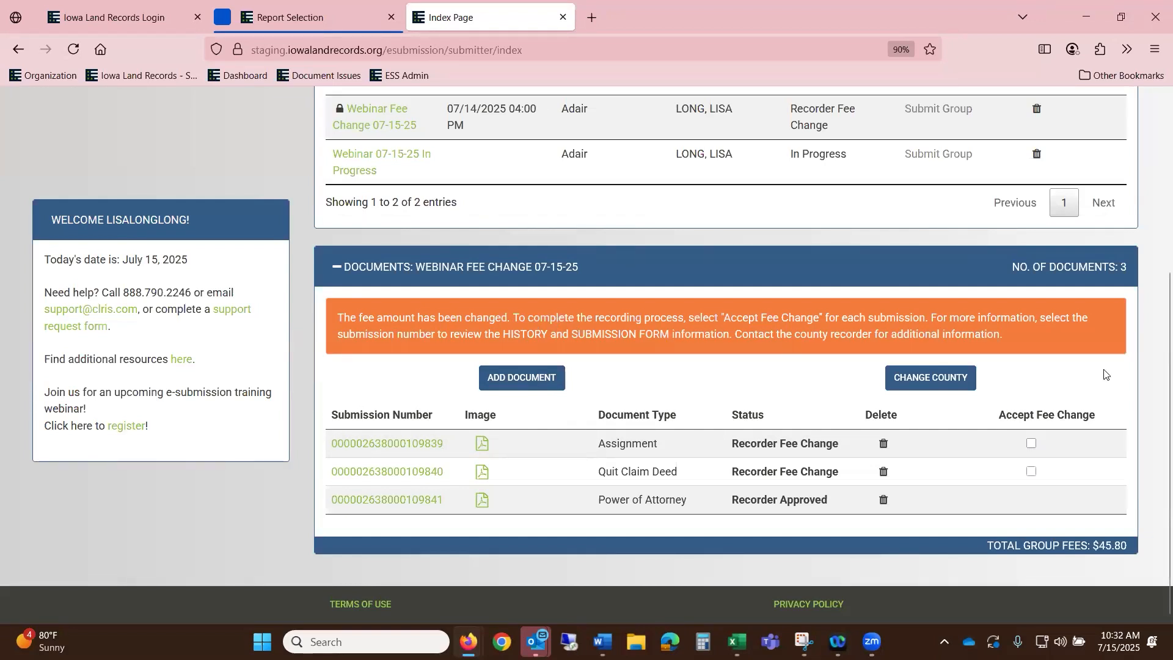
pyautogui.click(1031, 443)
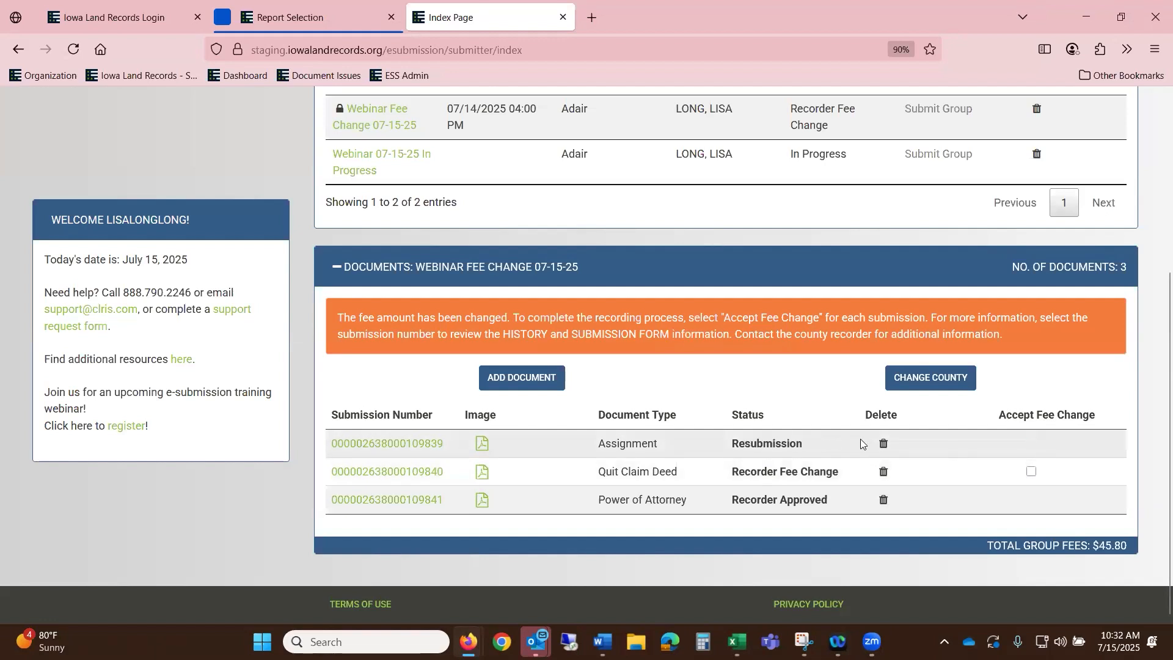
# - Open the Assignment submission and read the recorder's fee note in Message History
pyautogui.click(418, 442)
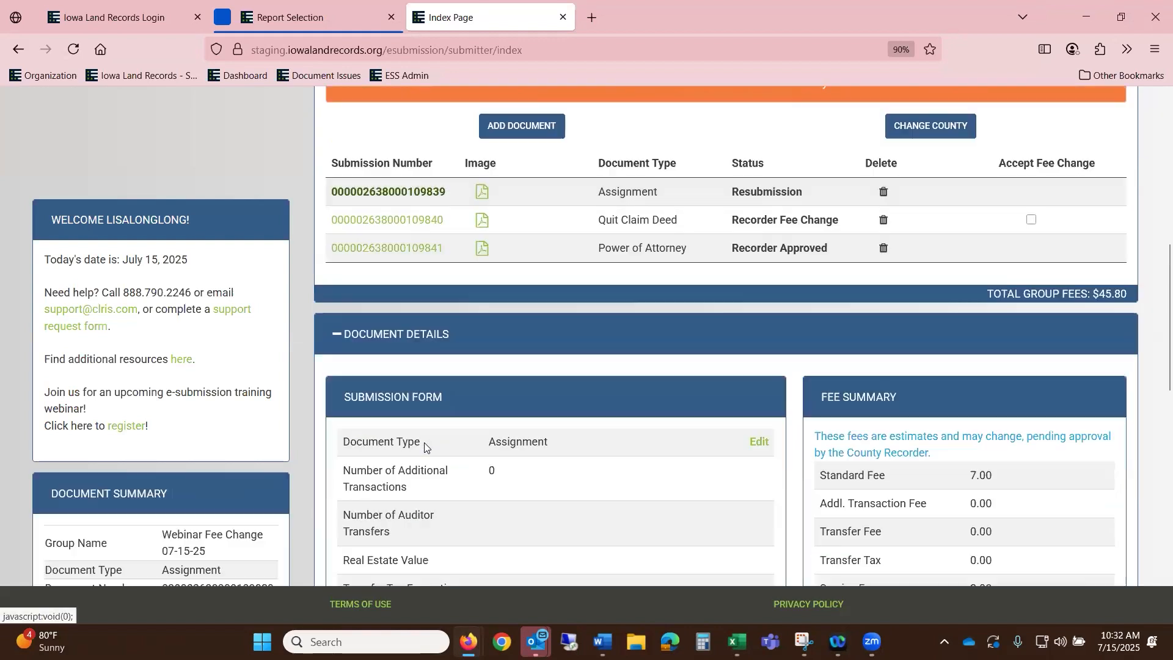
pyautogui.scroll(-10, 631, 389)
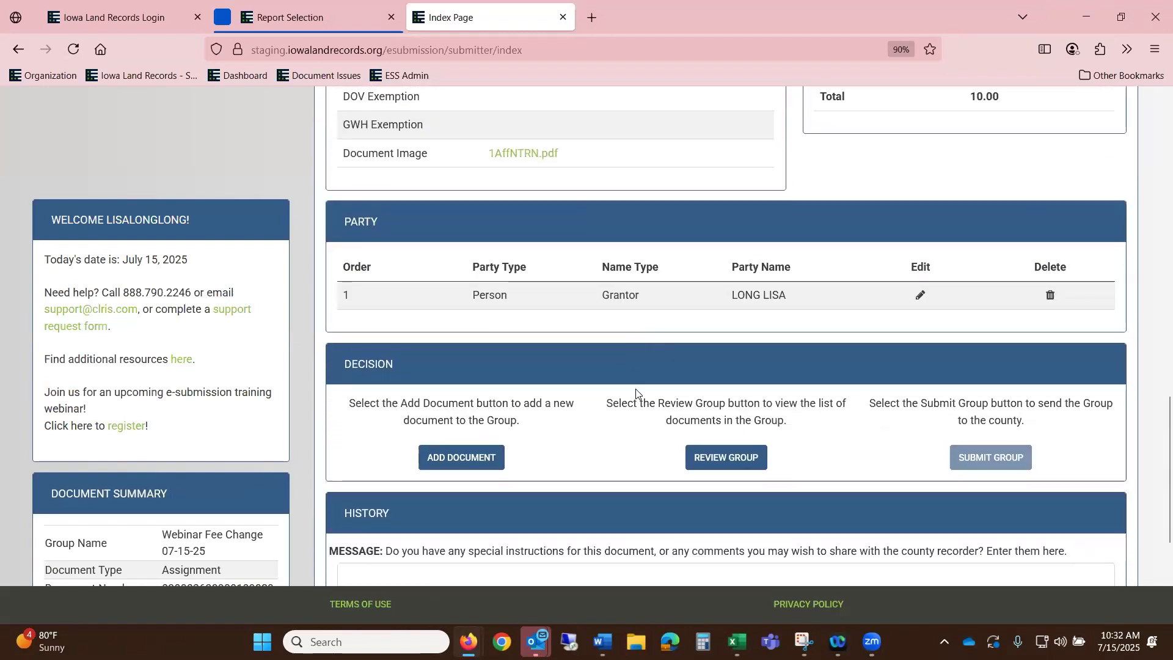
pyautogui.scroll(-4, 657, 388)
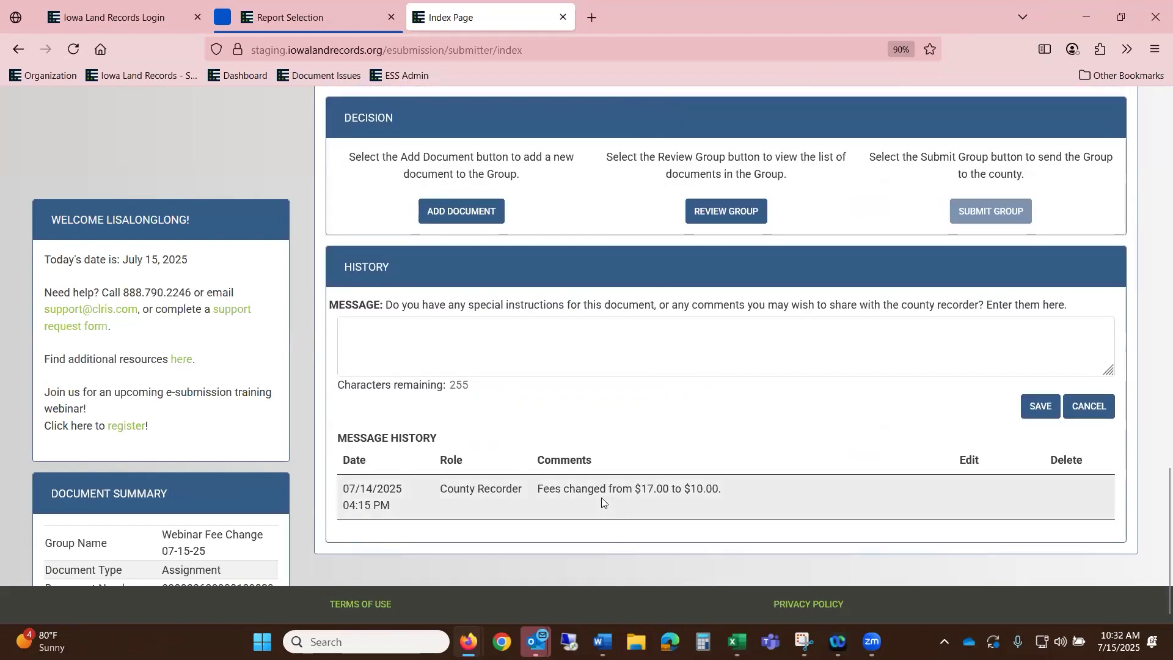
pyautogui.scroll(15, 814, 490)
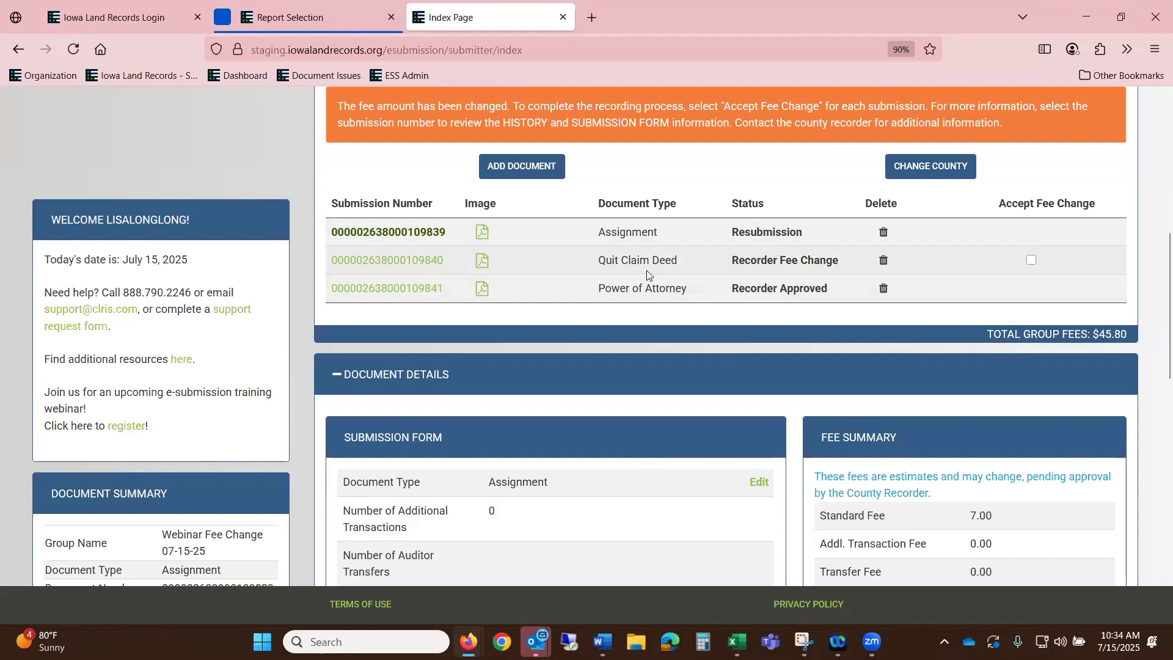
# - Accept the recorder's fee change on the Quit Claim Deed submission
pyautogui.click(431, 263)
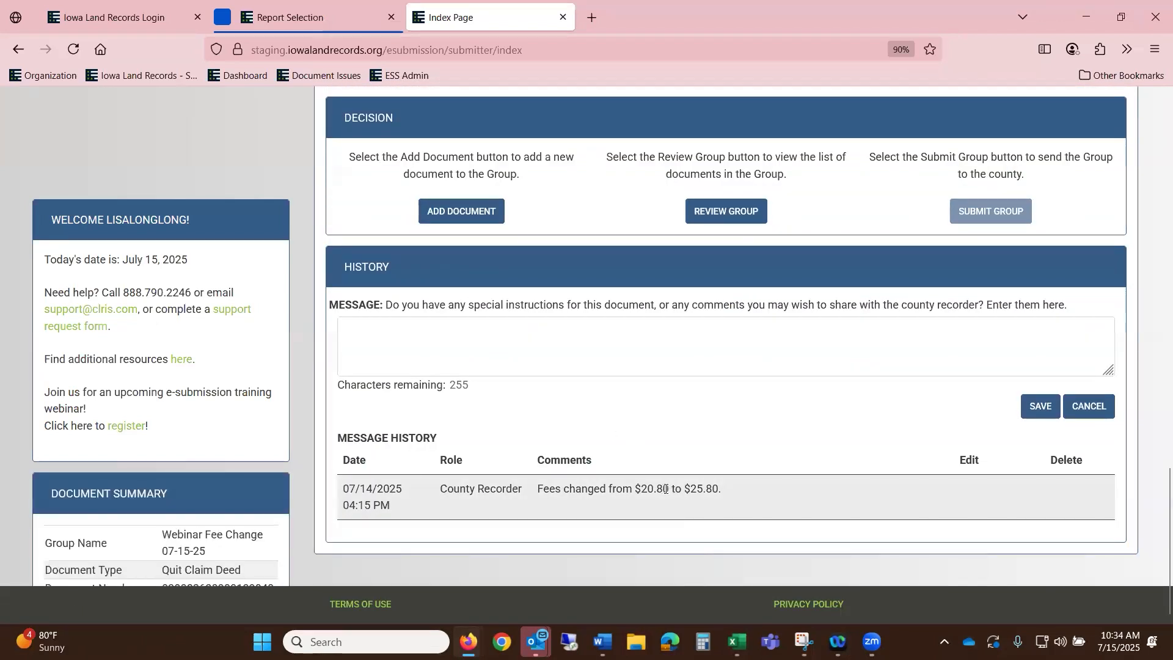
pyautogui.scroll(8, 716, 491)
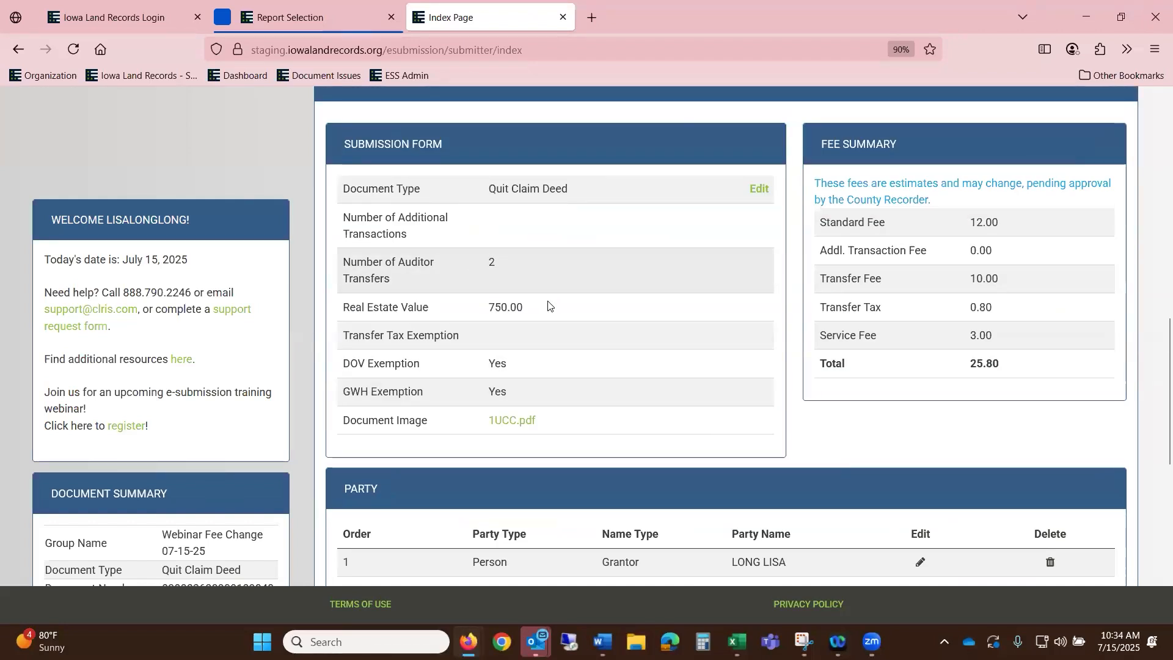
pyautogui.scroll(3, 844, 344)
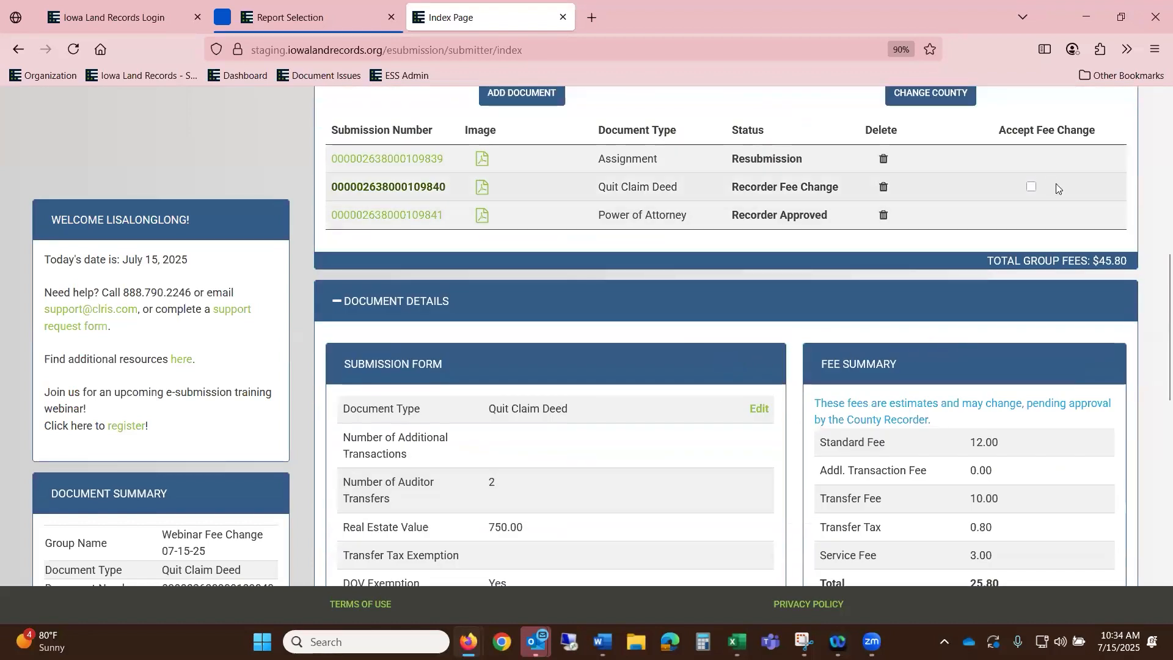
pyautogui.click(1032, 188)
# - Submit the Webinar Fee Change 07-15-25 group to the county
pyautogui.scroll(3, 1095, 255)
pyautogui.scroll(3, 977, 263)
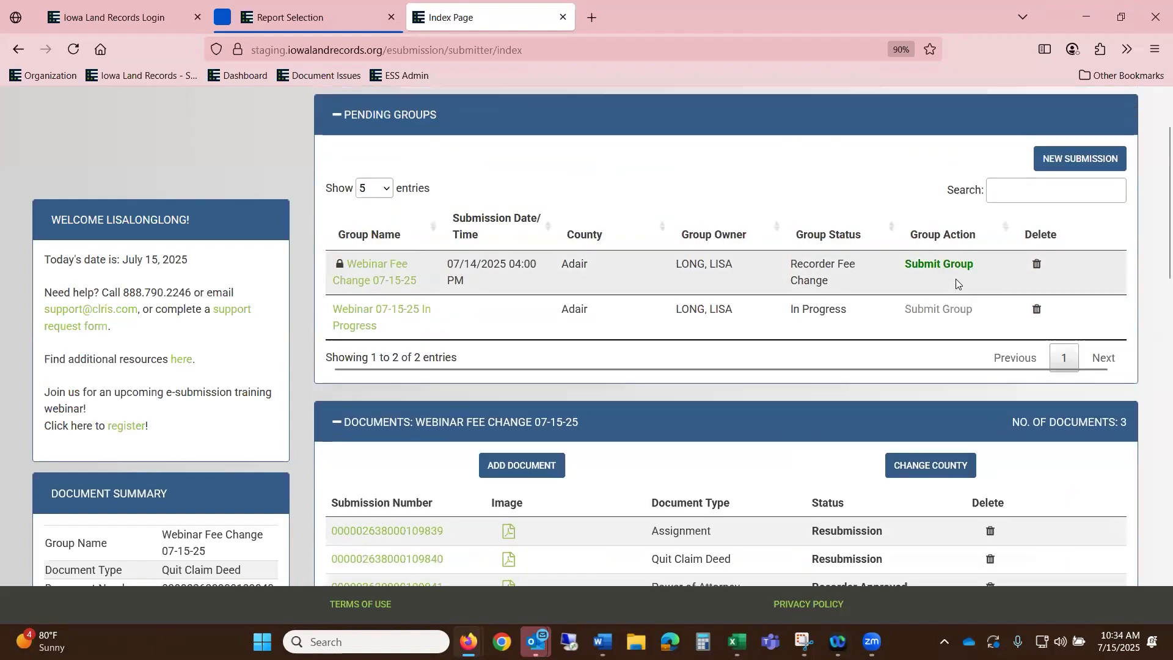
pyautogui.click(955, 274)
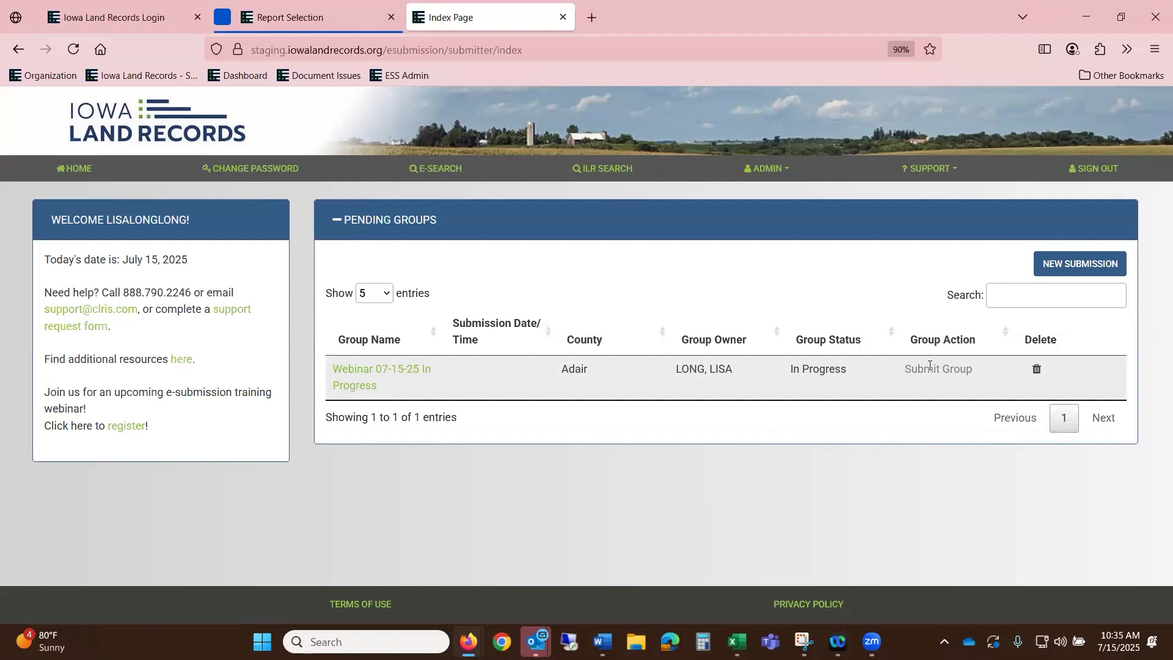
# - Expand the Webinar 07-15-25 In Progress group and open its Deed submission
pyautogui.click(400, 377)
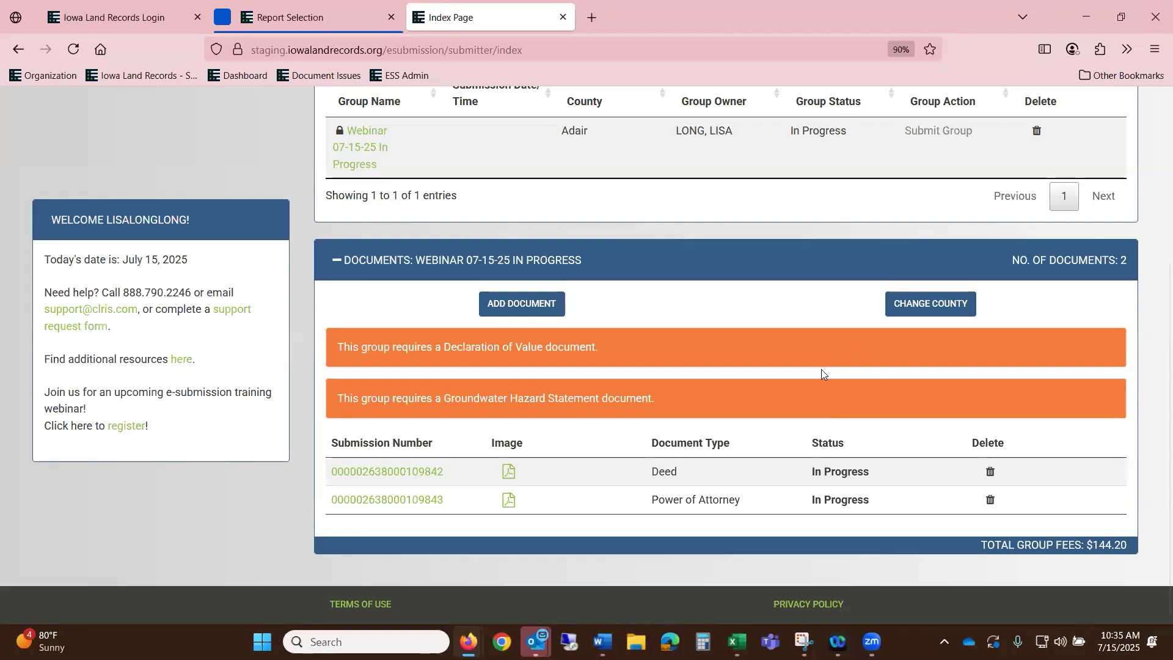
pyautogui.click(416, 480)
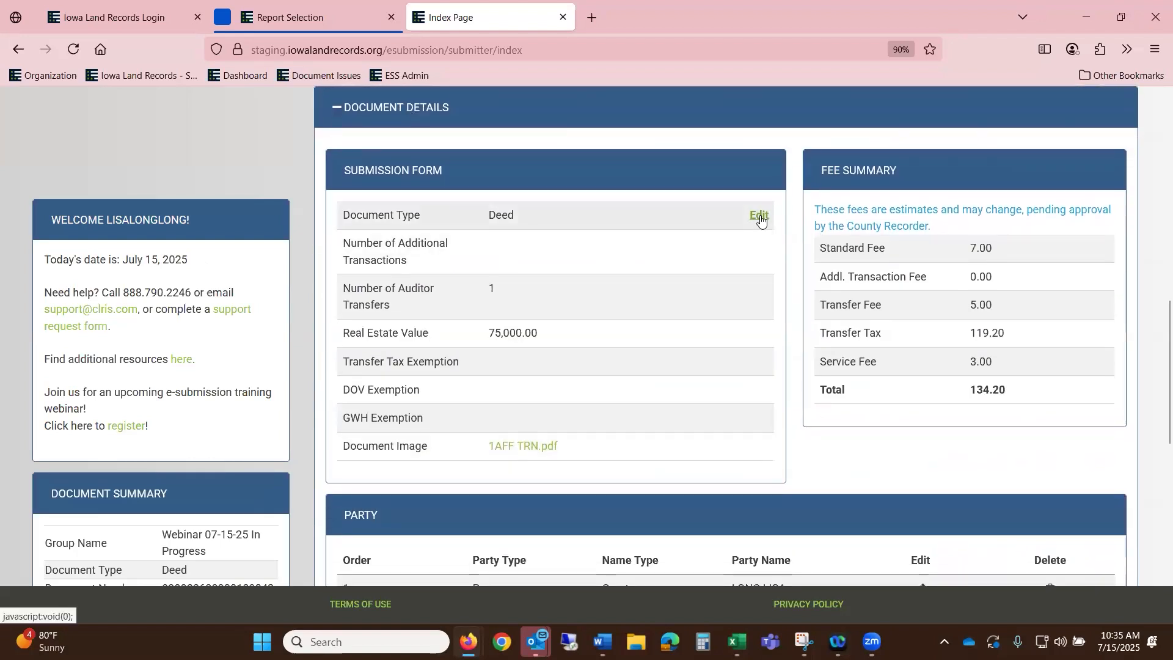
# - Mark the Deed DOV and GWH exempt, set real estate value to 750,000.00, and save
pyautogui.click(760, 215)
pyautogui.click(493, 394)
pyautogui.click(494, 422)
pyautogui.click(519, 338)
pyautogui.write('0')
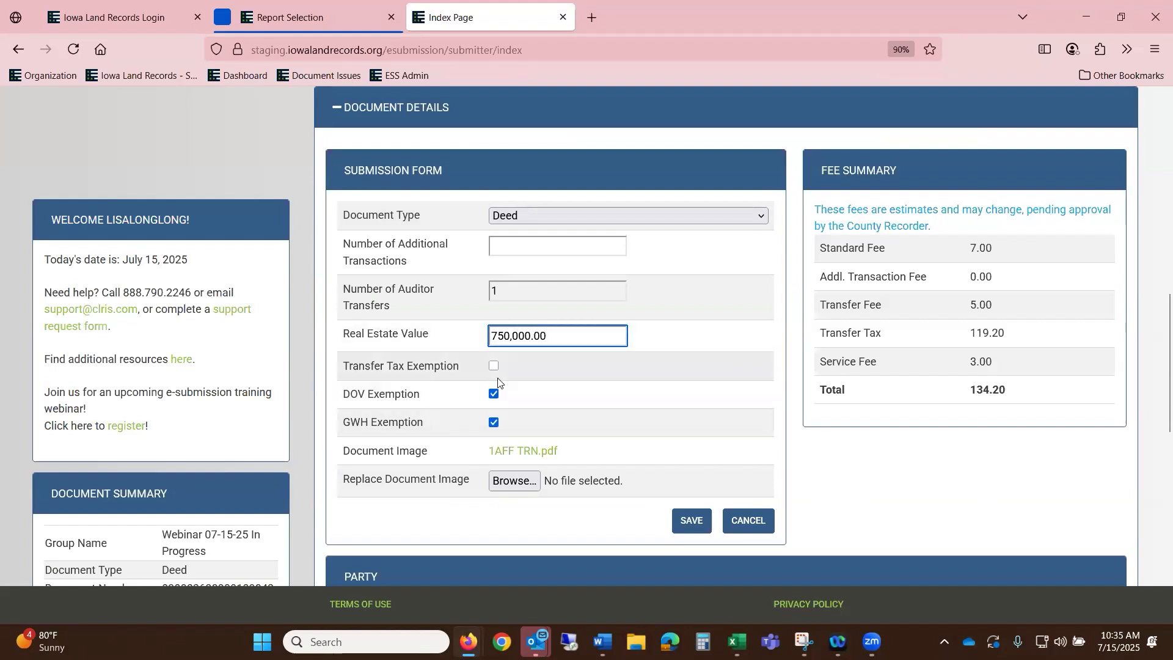
pyautogui.click(690, 520)
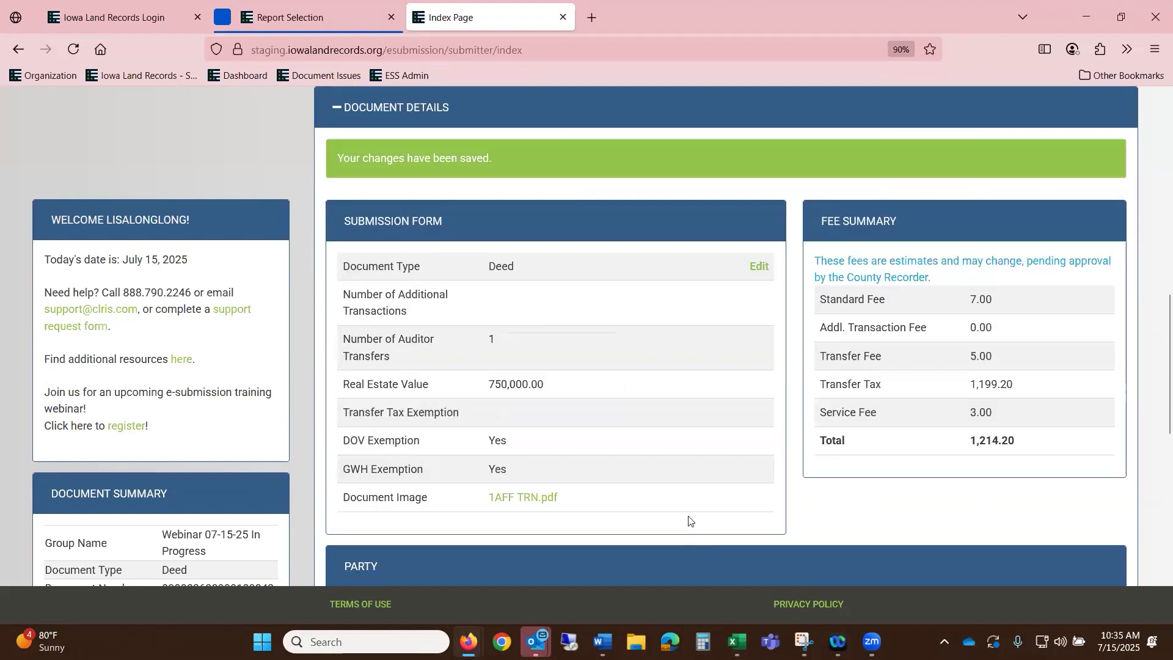
# - Submit the Webinar 07-15-25 In Progress group to the county
pyautogui.scroll(-2, 688, 520)
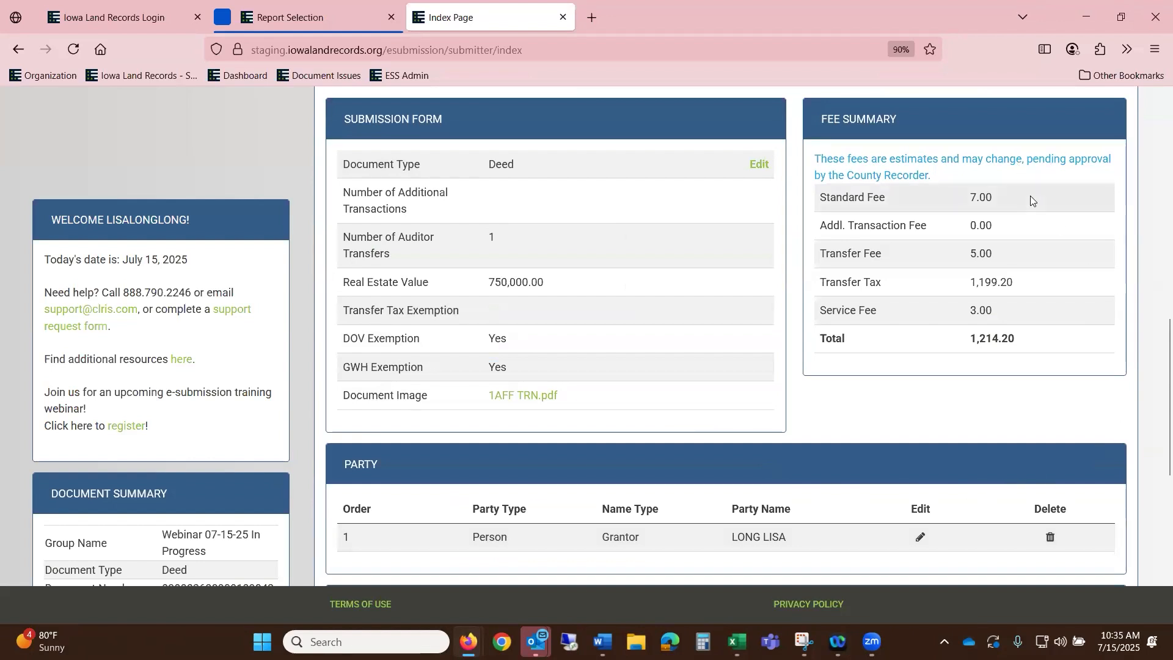
pyautogui.scroll(-1, 1030, 195)
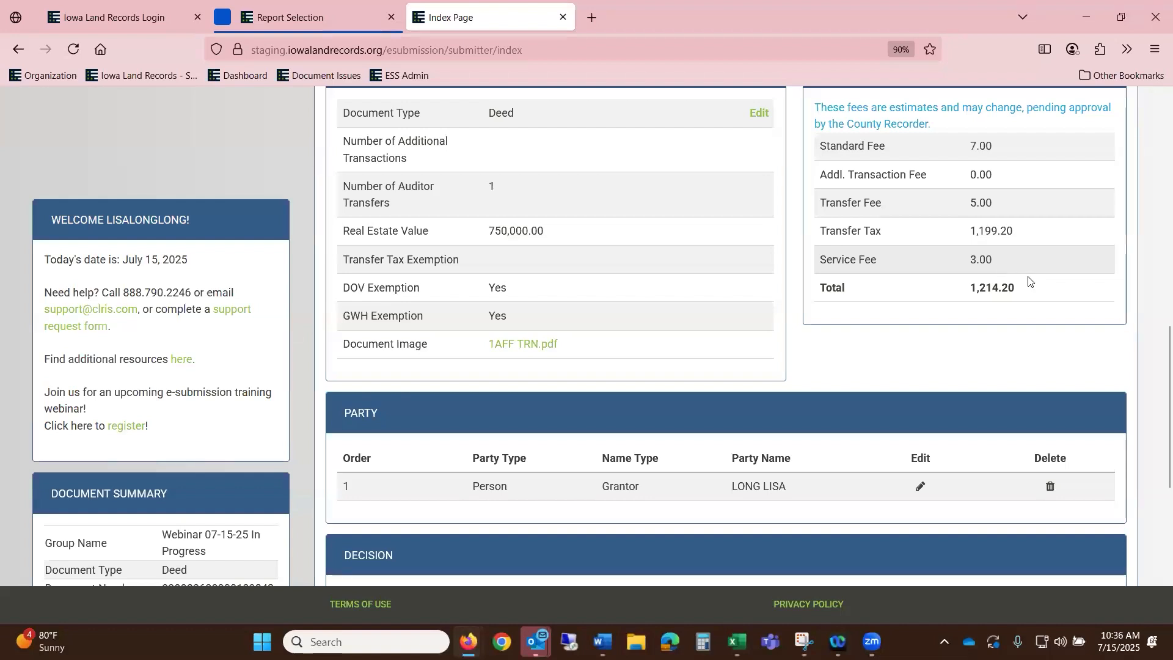
pyautogui.scroll(5, 1039, 279)
pyautogui.scroll(-5, 1038, 344)
pyautogui.scroll(-3, 1051, 366)
pyautogui.click(1004, 430)
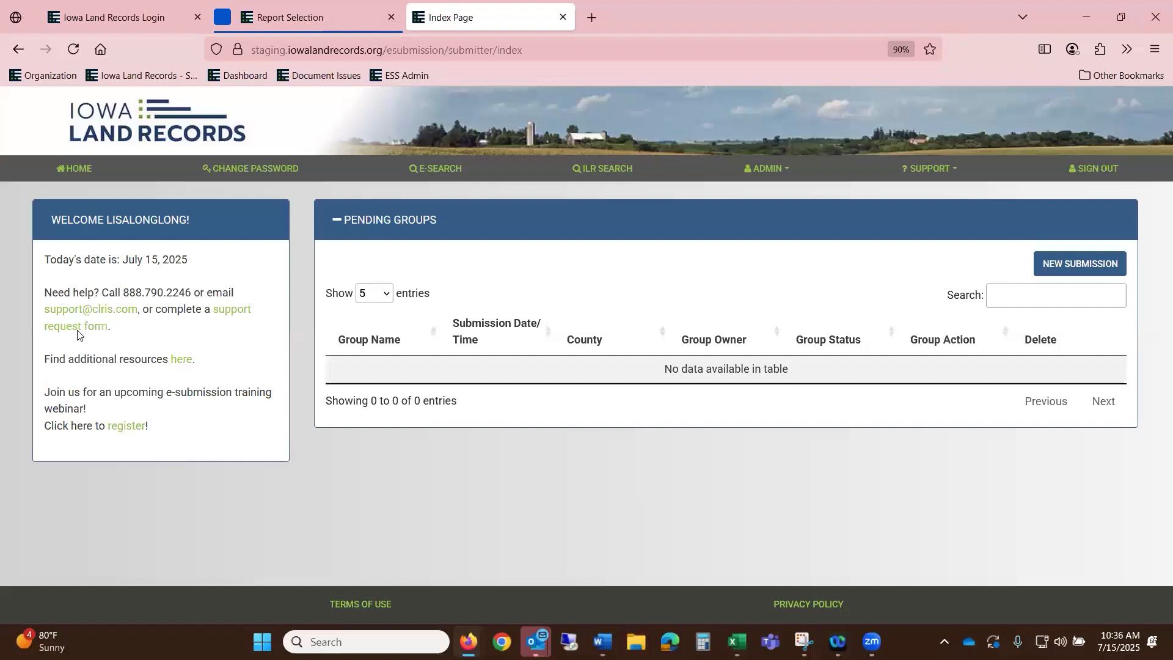
# - Log in with the username and autofilled password, declining the browser's save-password prompt
pyautogui.click(116, 25)
pyautogui.click(178, 307)
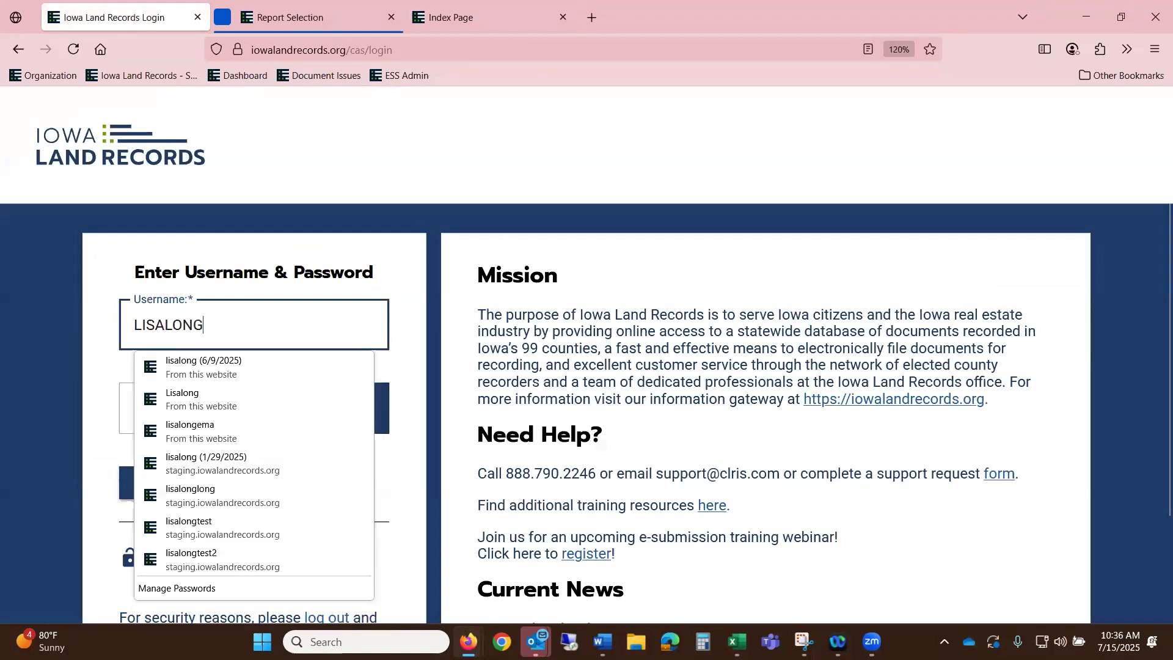
pyautogui.press('Tab')
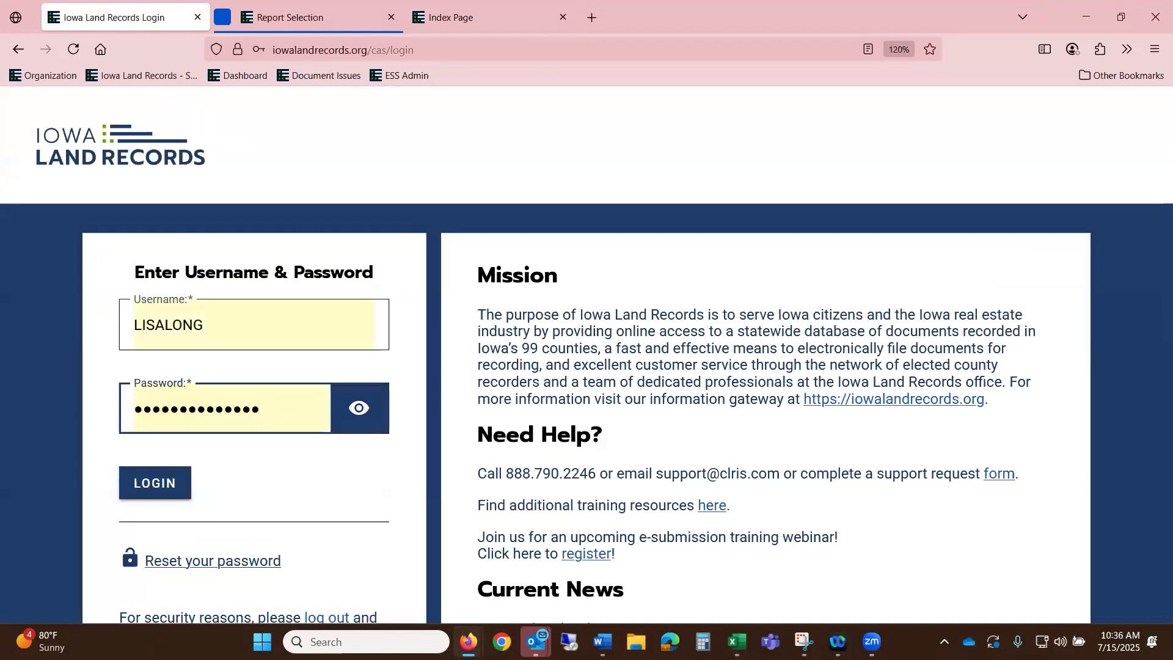
pyautogui.click(177, 485)
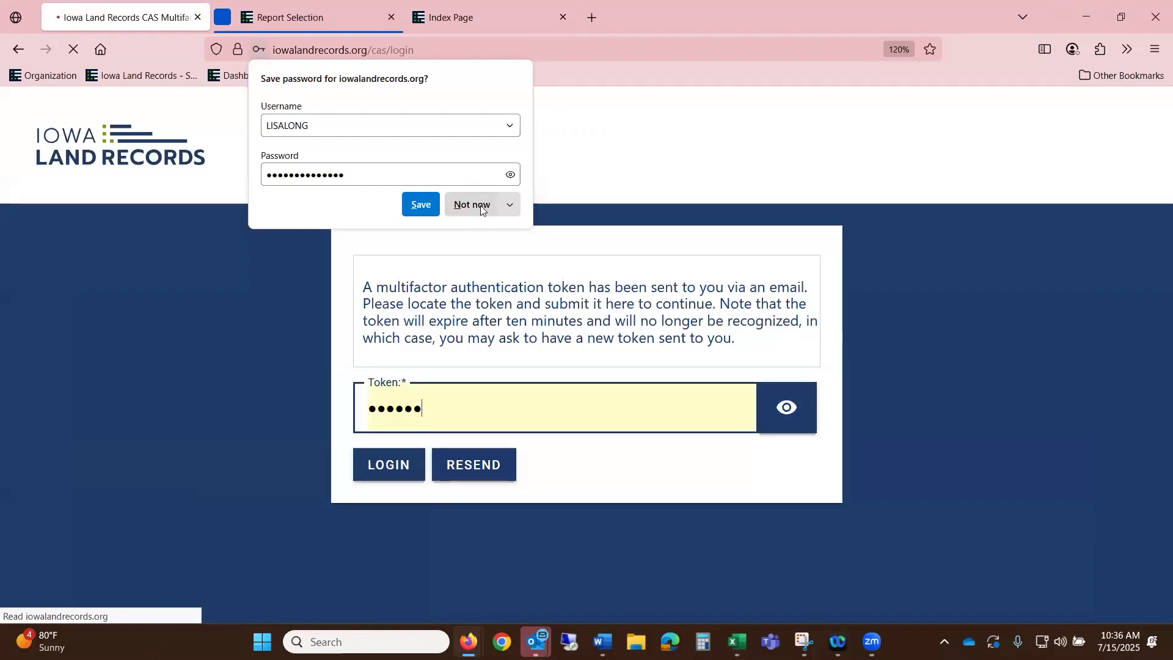
pyautogui.click(480, 204)
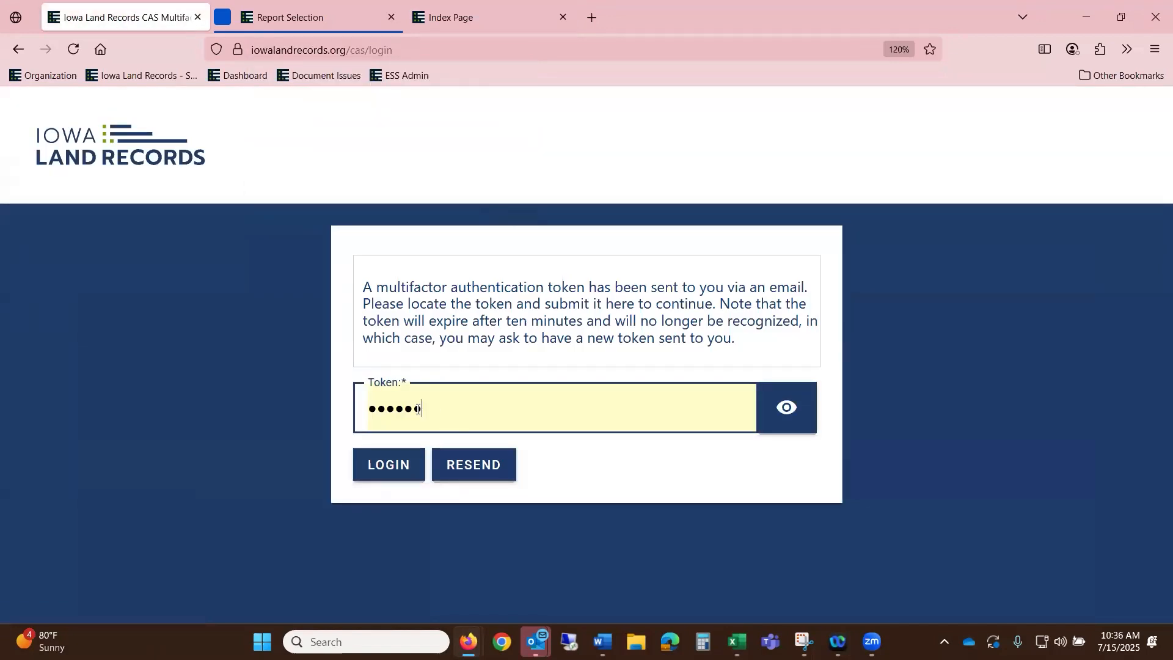
# - Replace the autofilled token with the emailed multifactor code and finish logging in
pyautogui.hotkey('ctrl', 'a')
pyautogui.press('BackSpace')
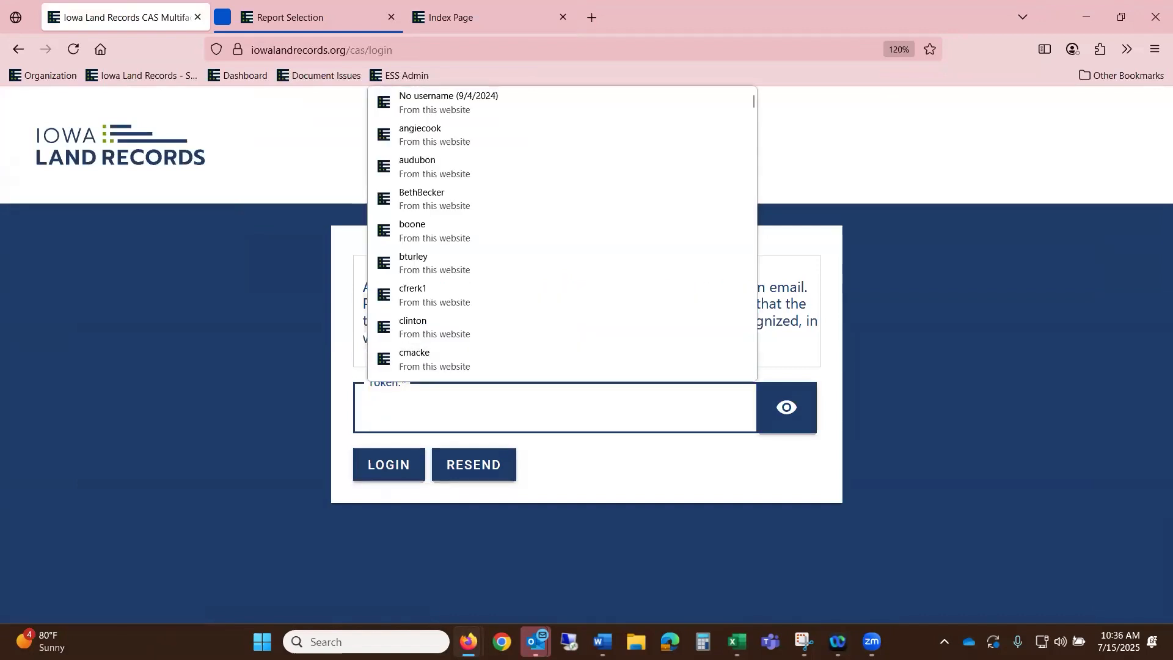
pyautogui.hotkey('alt', 'Tab')
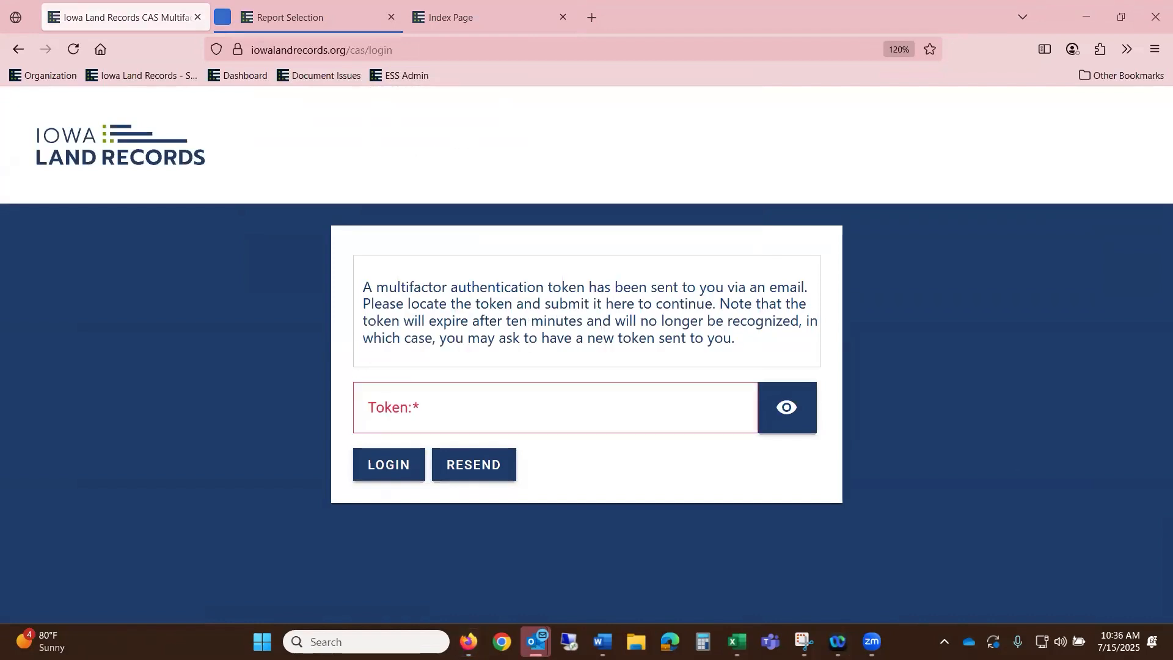
pyautogui.click(457, 408)
pyautogui.write('••••••')
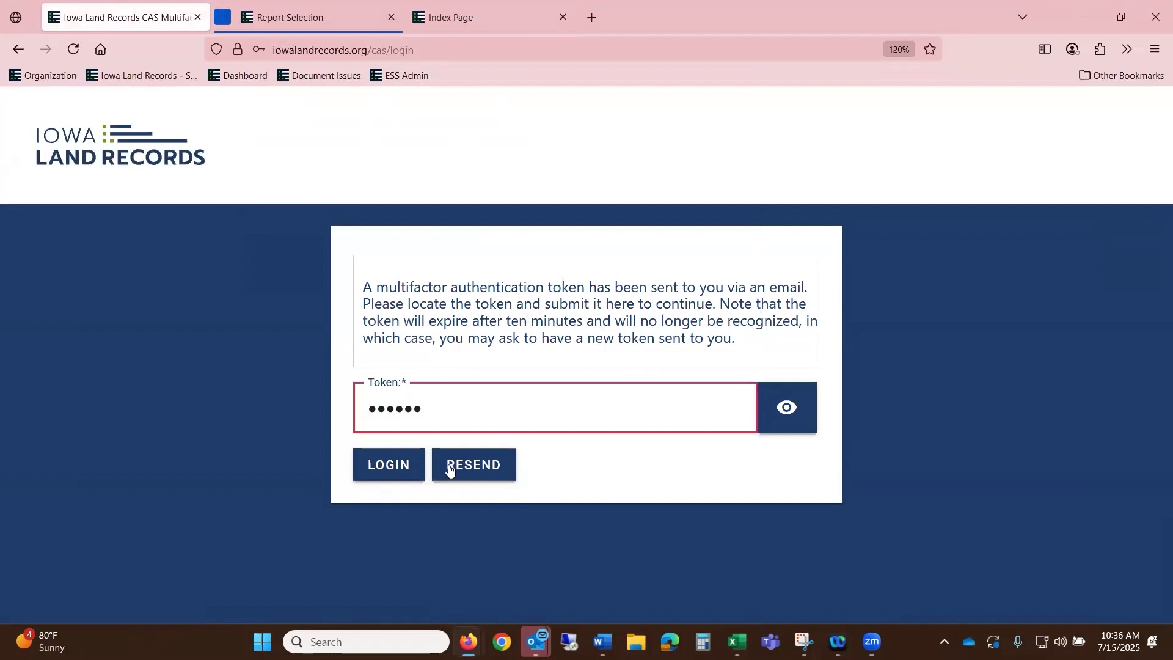
pyautogui.click(388, 465)
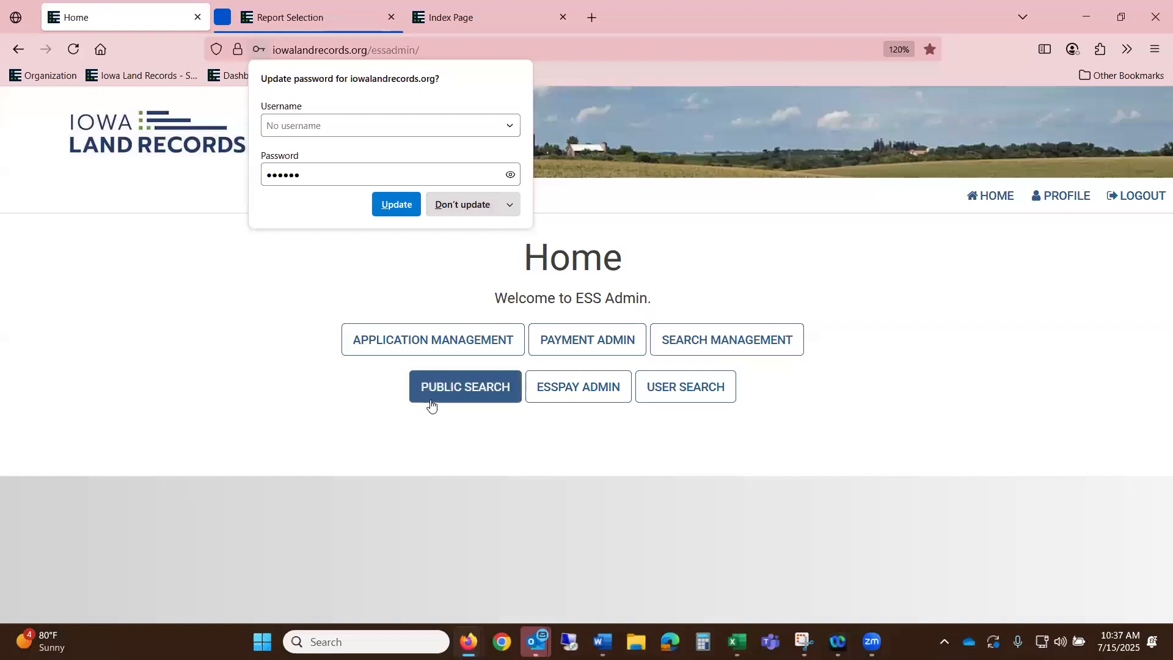
# - Open the public land records search at 110% zoom and choose Document Type Search
pyautogui.click(432, 403)
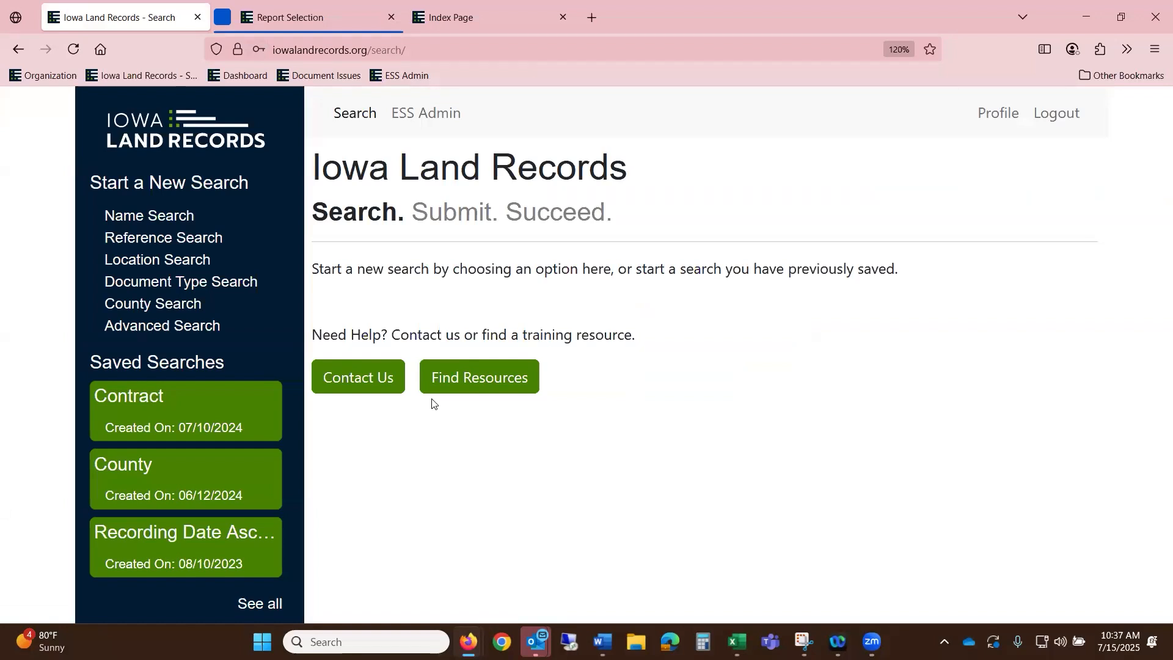
pyautogui.hotkey('ctrl', '-')
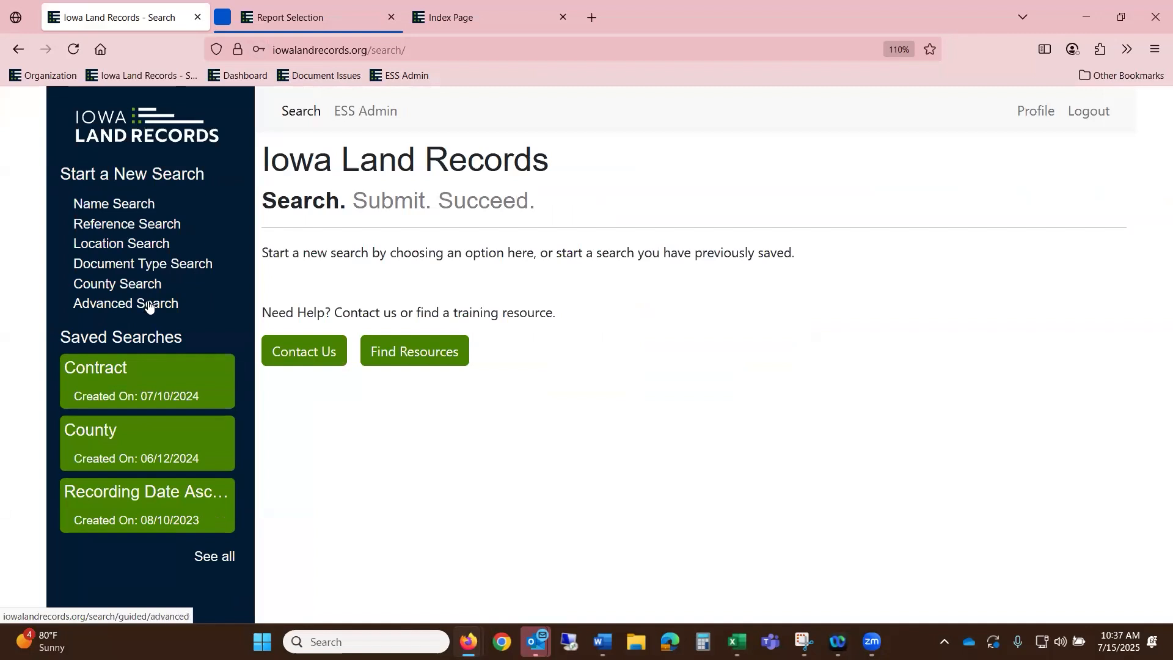
pyautogui.click(197, 267)
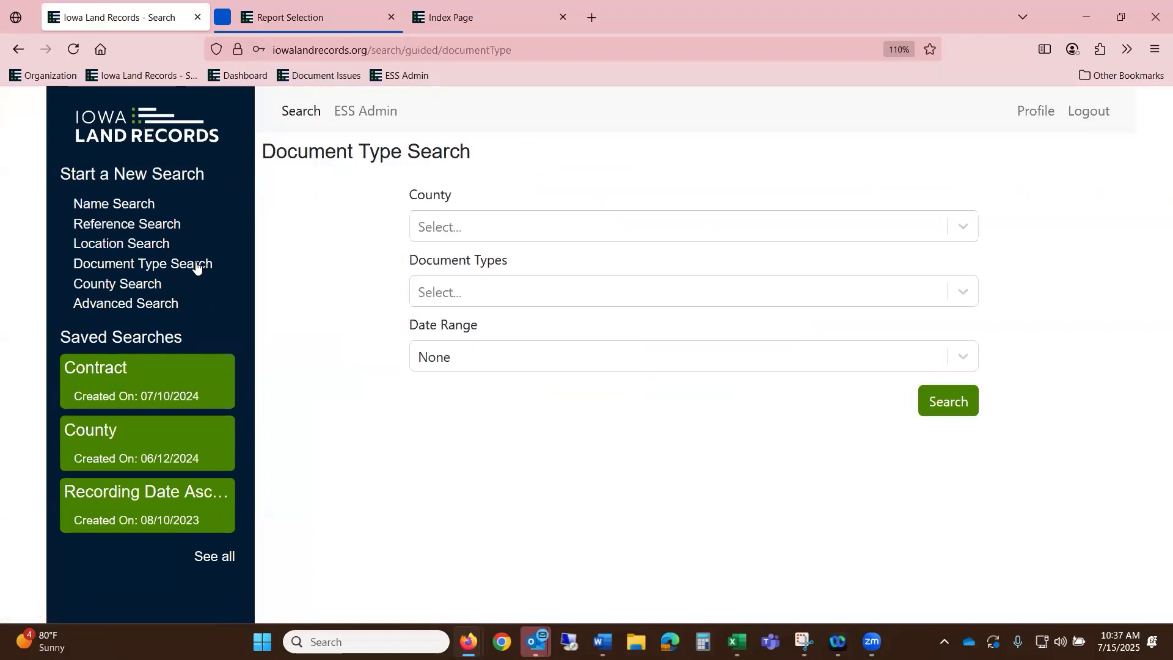
# - Search Adair County Mortgage documents for the Current Month date range
pyautogui.click(462, 229)
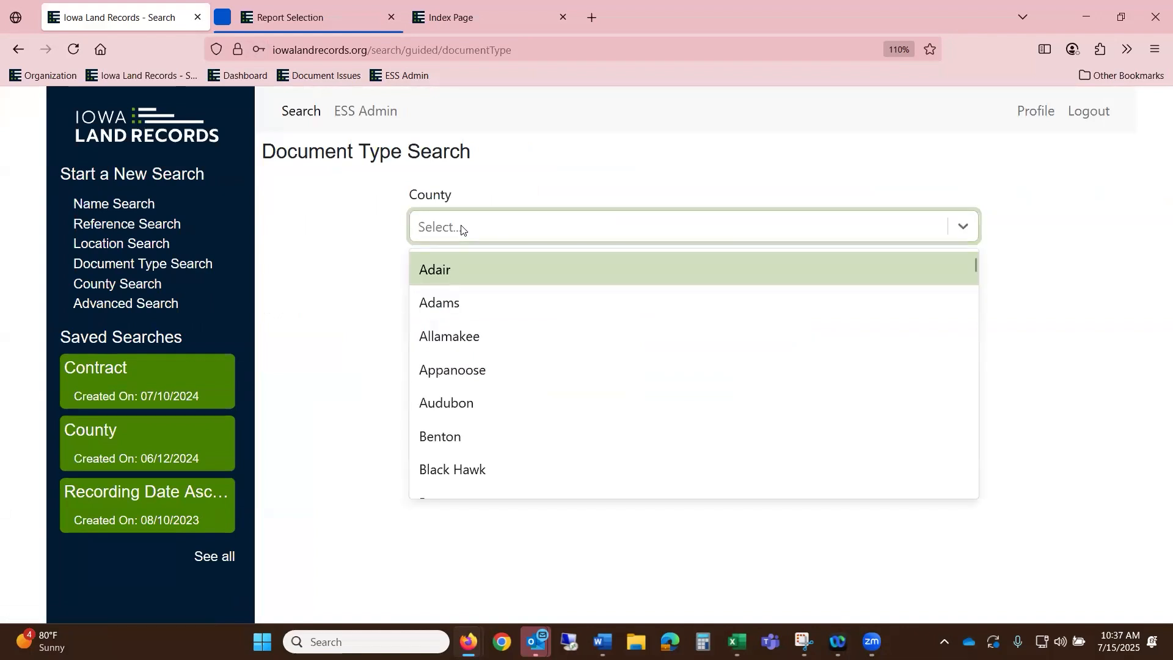
pyautogui.click(448, 273)
pyautogui.click(455, 293)
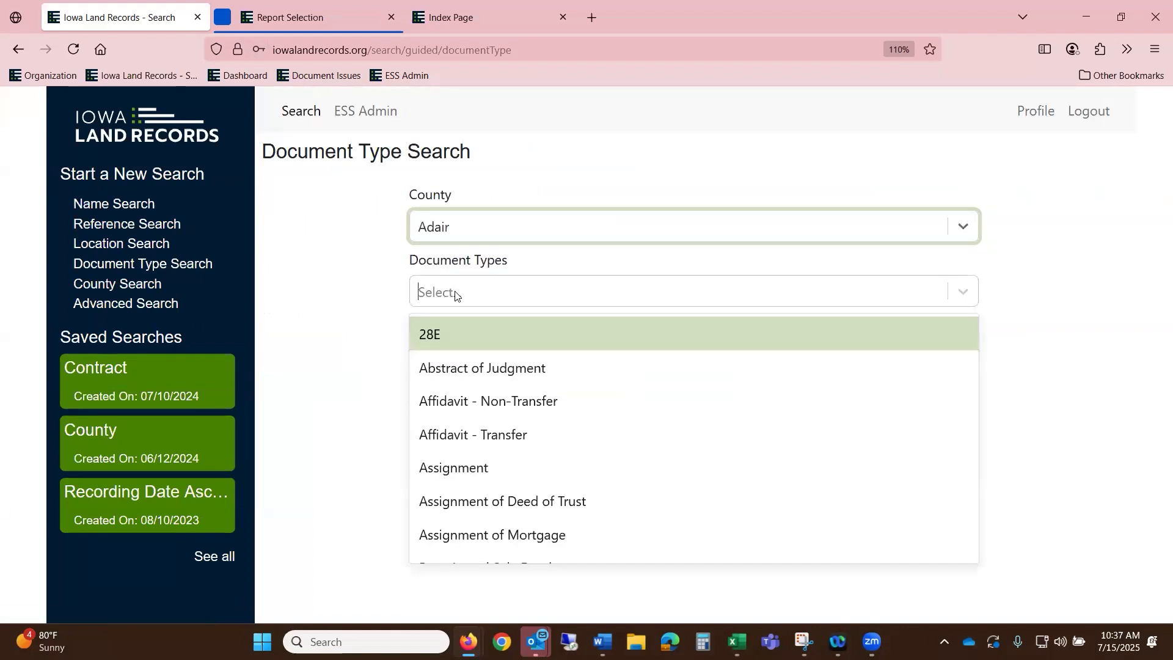
pyautogui.scroll(-10, 591, 470)
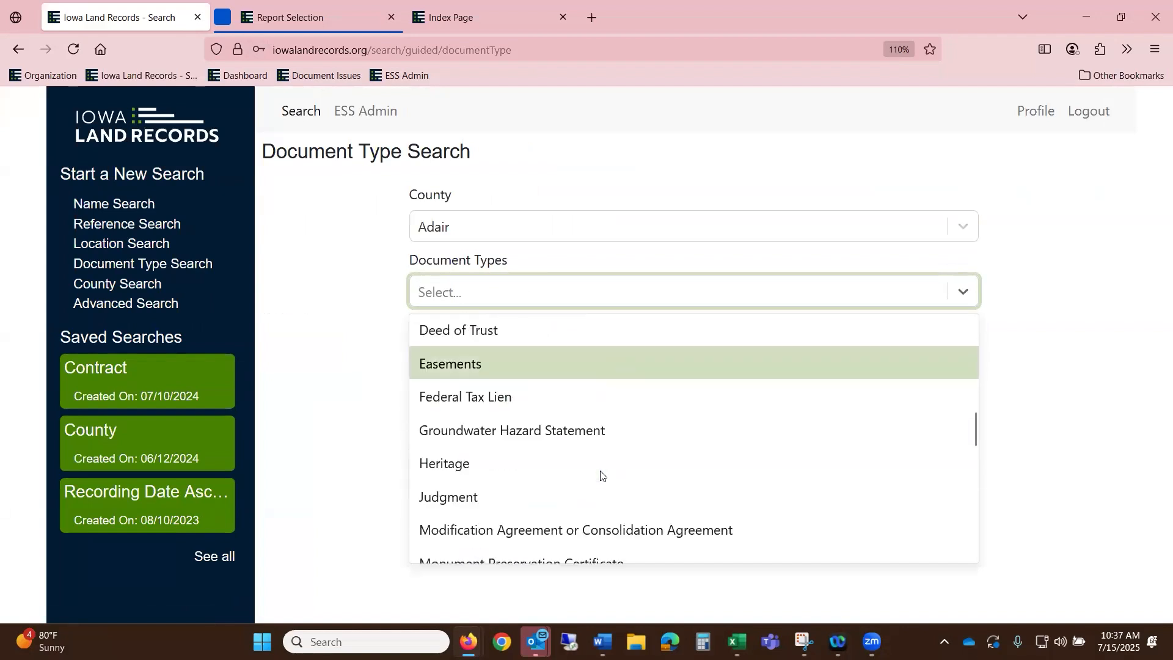
pyautogui.click(560, 496)
pyautogui.click(513, 360)
pyautogui.scroll(-1, 614, 537)
pyautogui.click(609, 525)
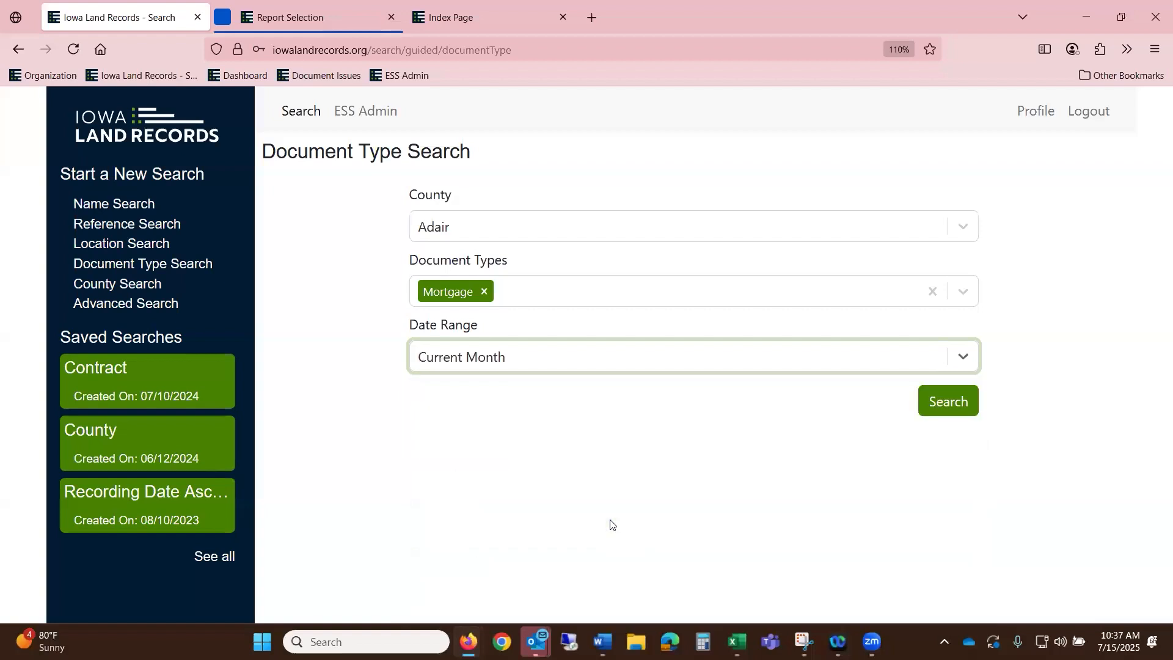
pyautogui.click(945, 404)
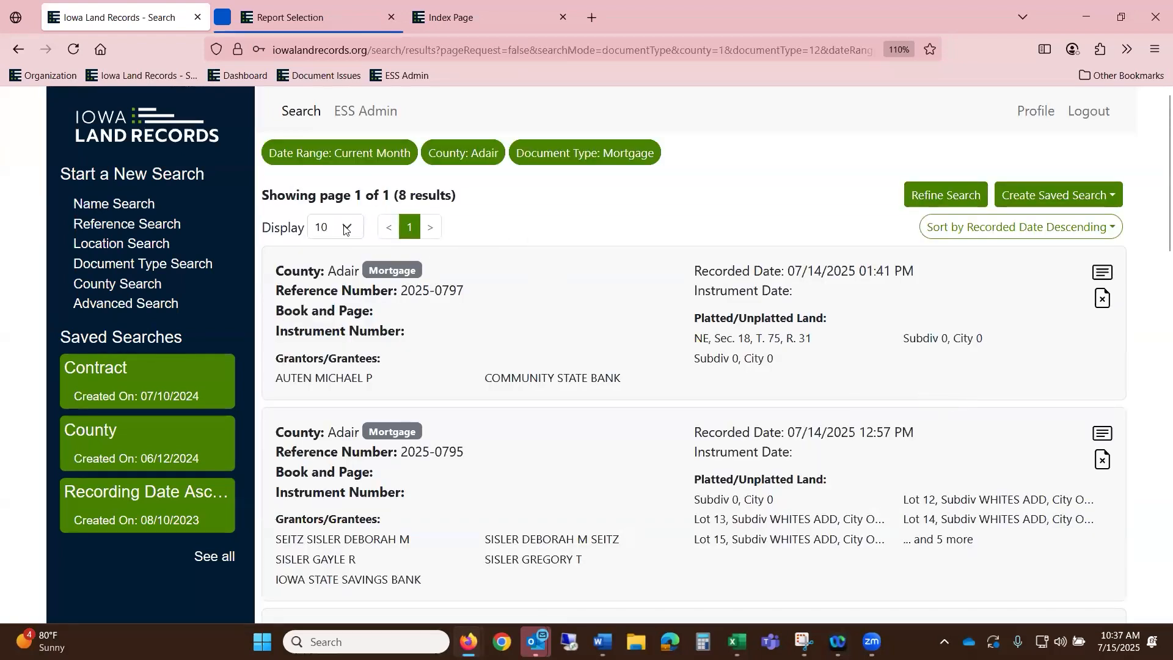
# - Refine the mortgage search to Black Hawk County and rerun it
pyautogui.click(348, 230)
pyautogui.click(349, 230)
pyautogui.click(946, 195)
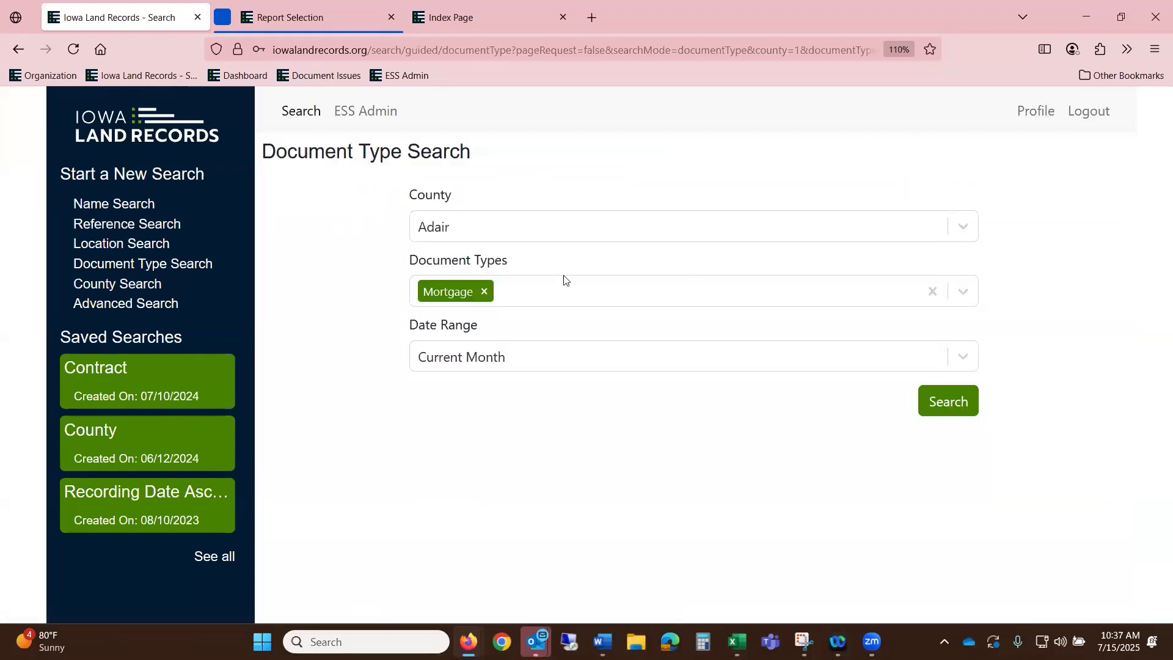
pyautogui.click(468, 228)
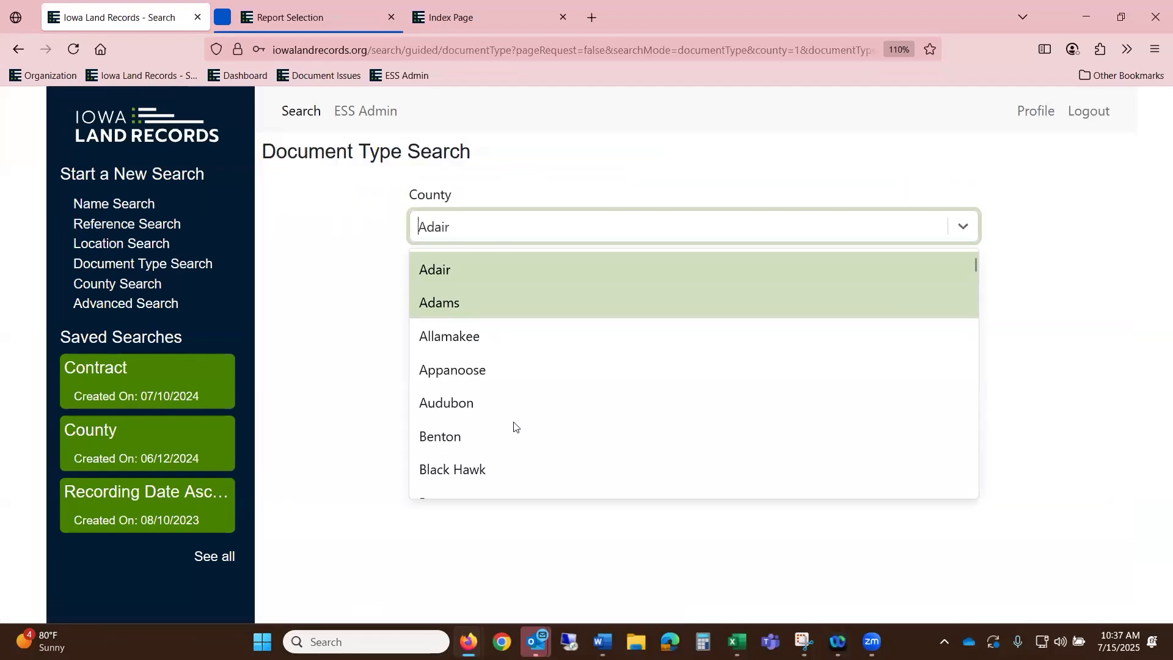
pyautogui.click(523, 465)
pyautogui.click(946, 403)
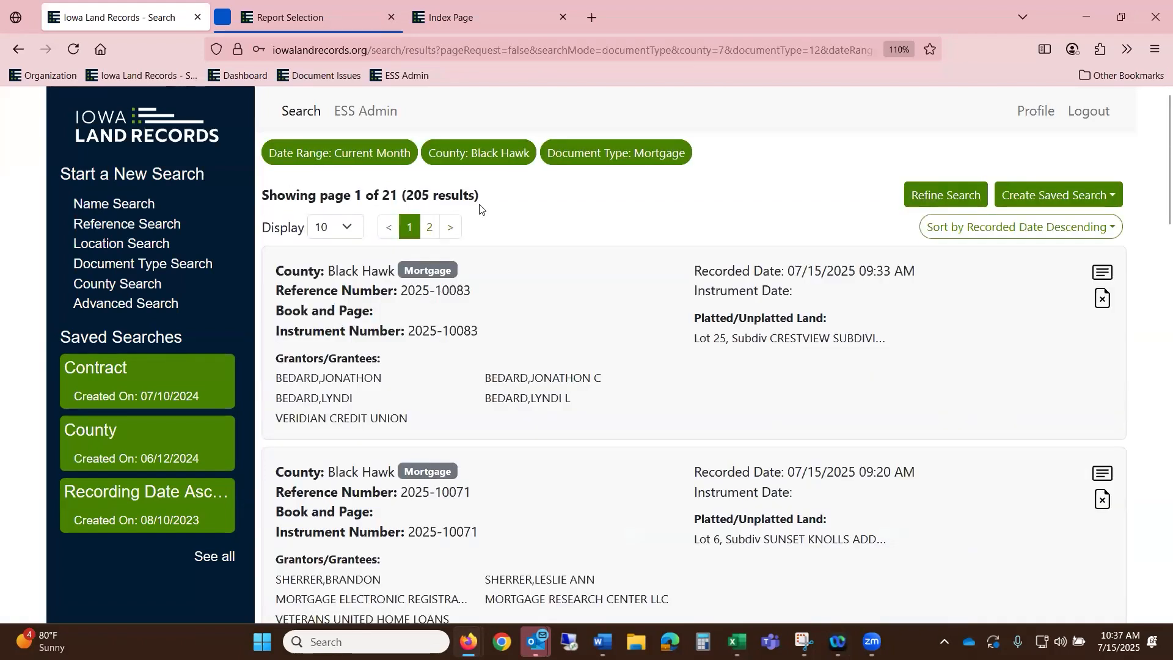
# - Show 100 results per page sorted by Reference Number ascending, then scroll the list
pyautogui.click(351, 232)
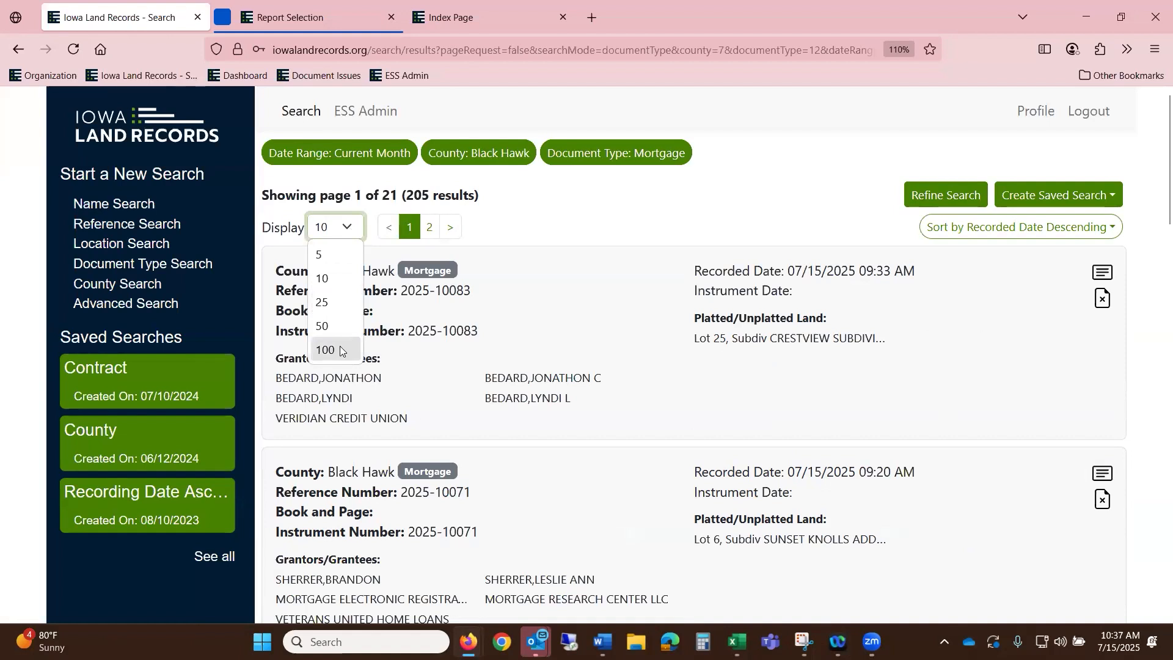
pyautogui.click(340, 349)
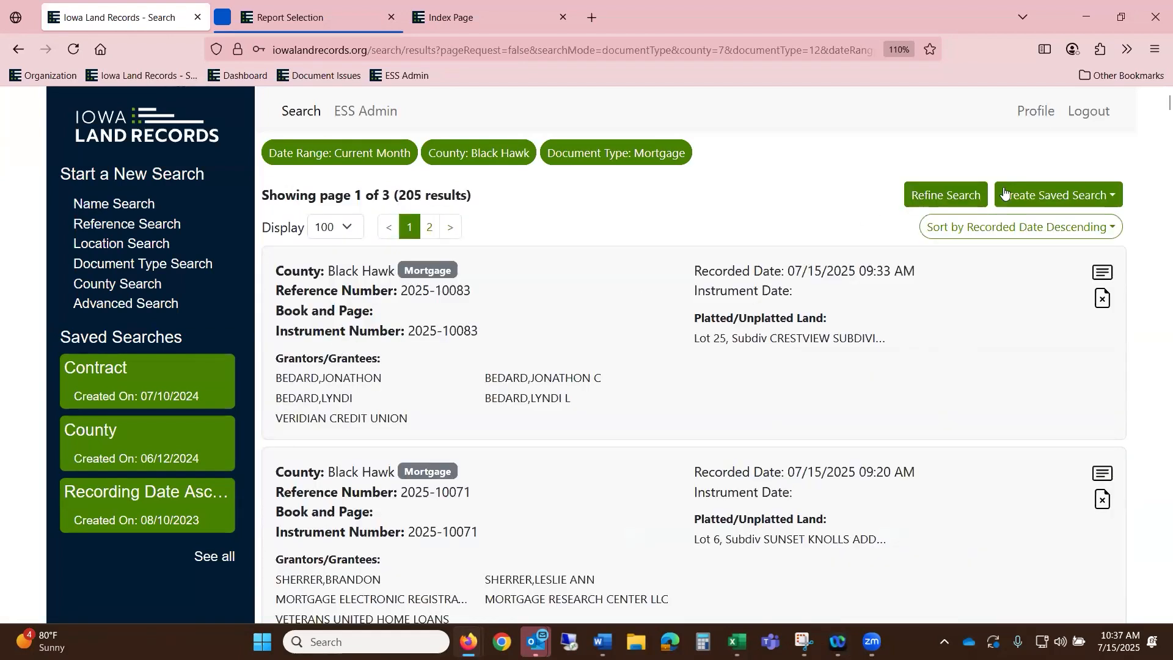
pyautogui.click(1025, 232)
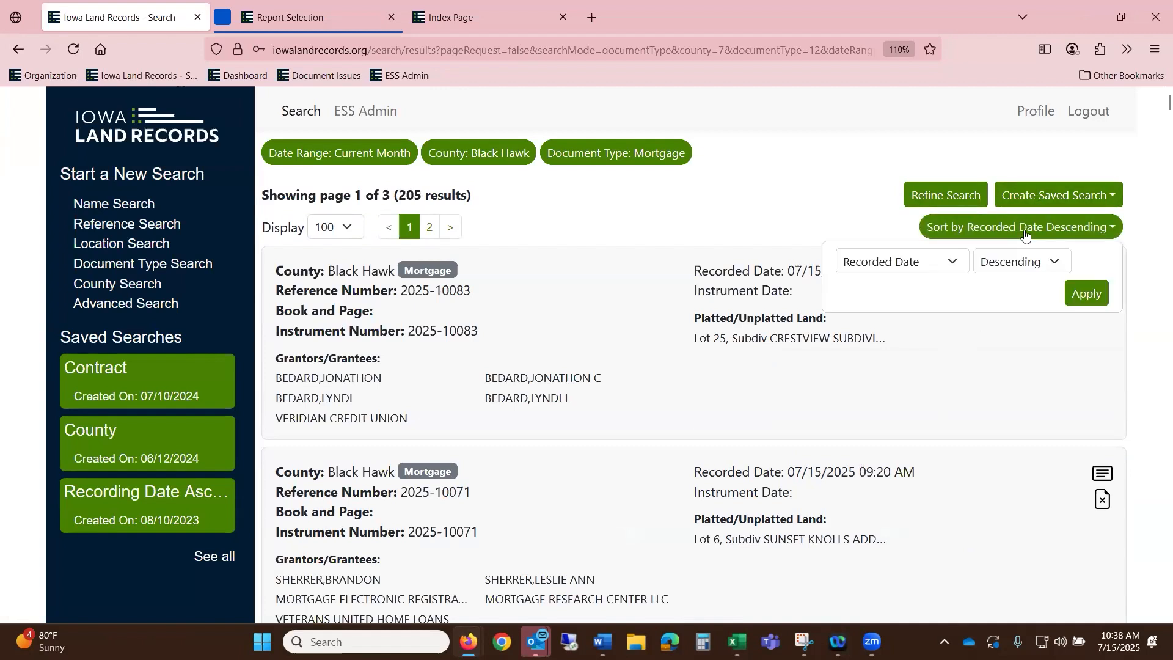
pyautogui.click(955, 265)
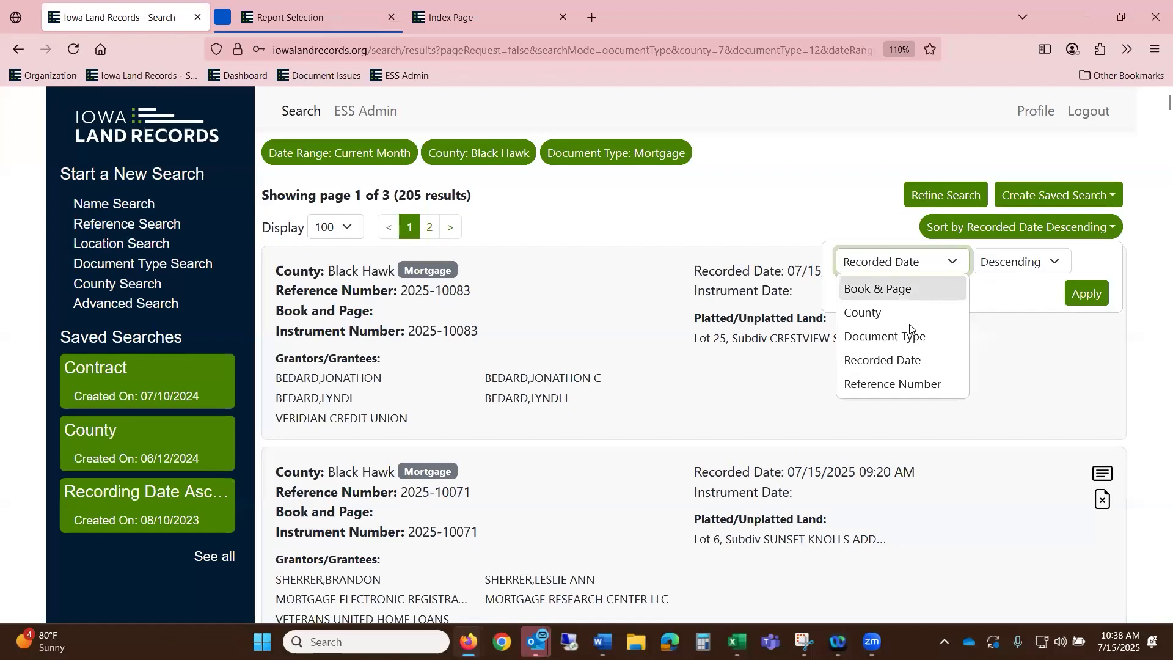
pyautogui.click(921, 385)
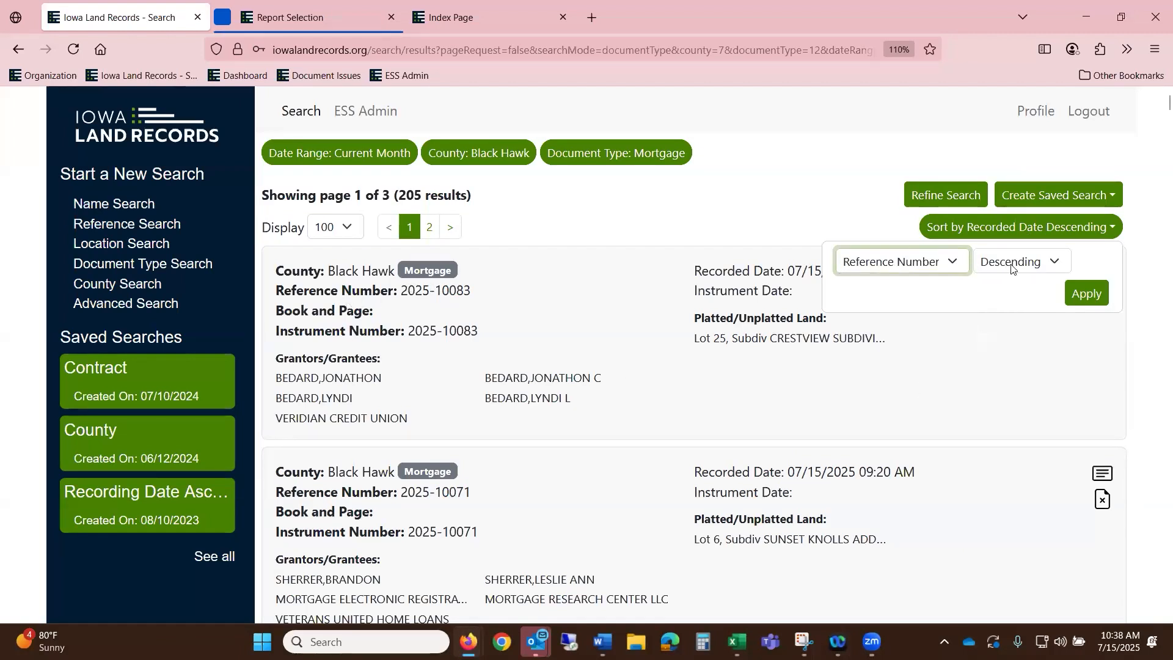
pyautogui.click(1012, 270)
pyautogui.click(1012, 288)
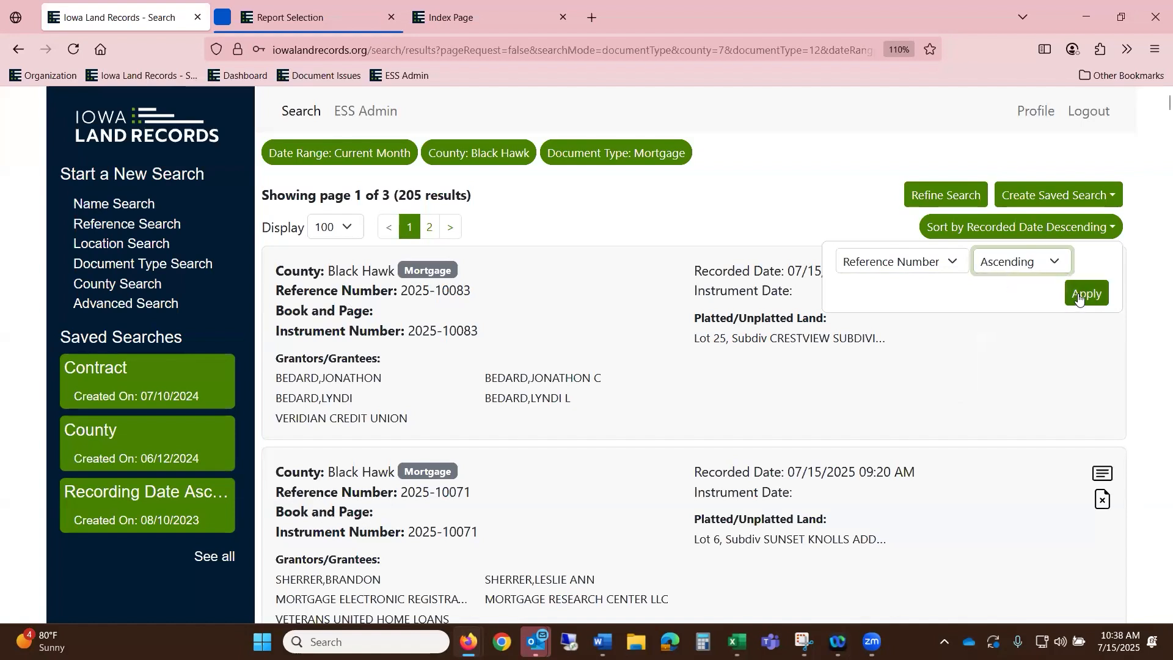
pyautogui.click(1079, 296)
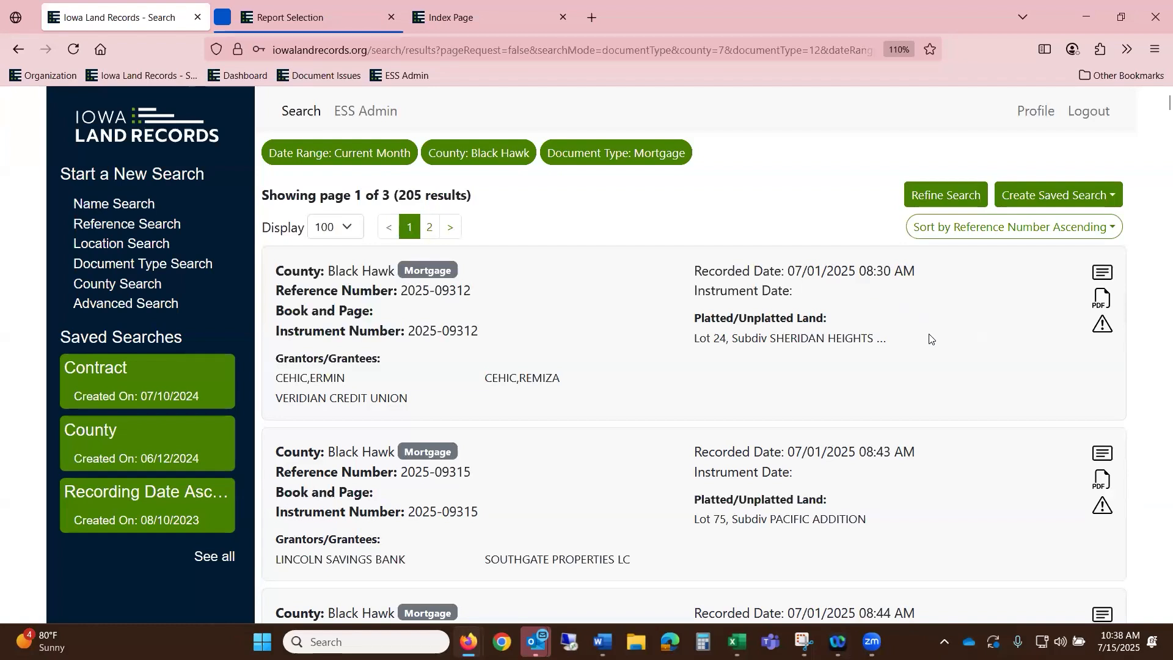
pyautogui.scroll(-1, 939, 345)
pyautogui.scroll(-15, 939, 345)
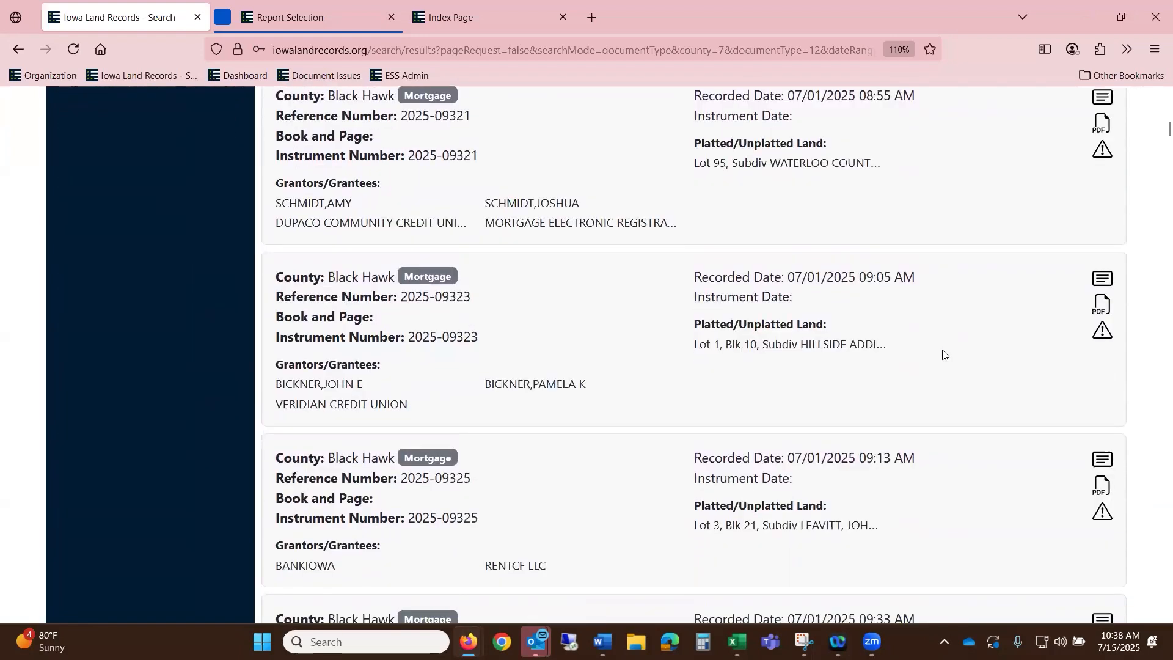
pyautogui.scroll(-15, 947, 356)
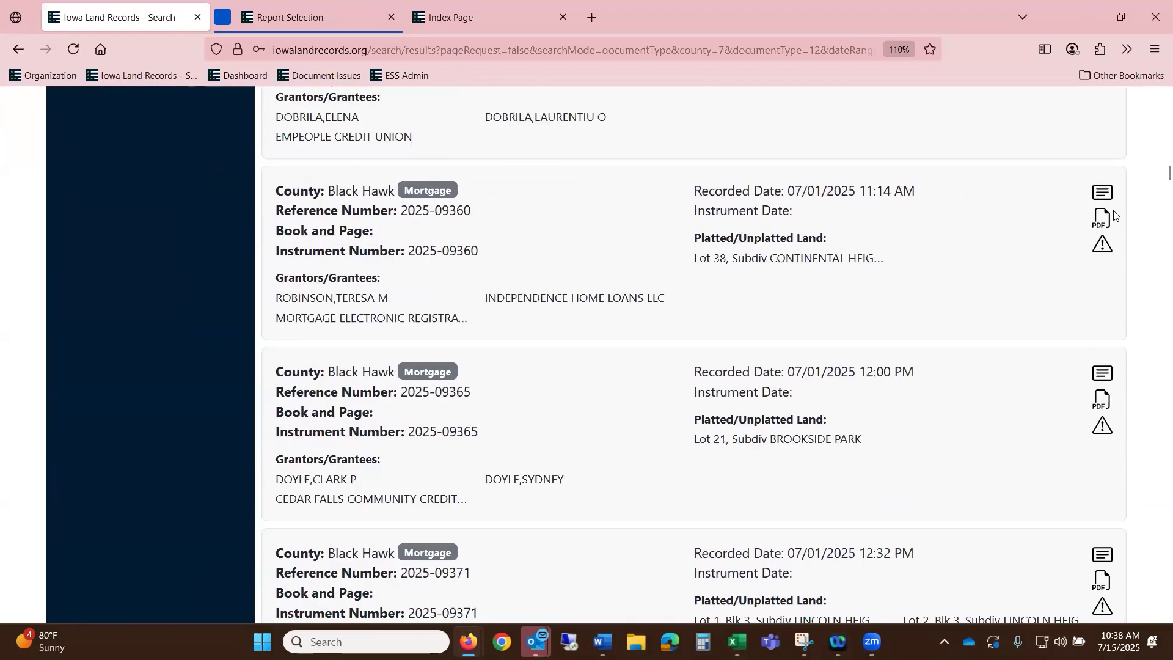
pyautogui.moveTo(1168, 173); pyautogui.dragTo(1154, 98)
# - Add Affidavit - Transfer to the document types and rerun the search
pyautogui.click(948, 194)
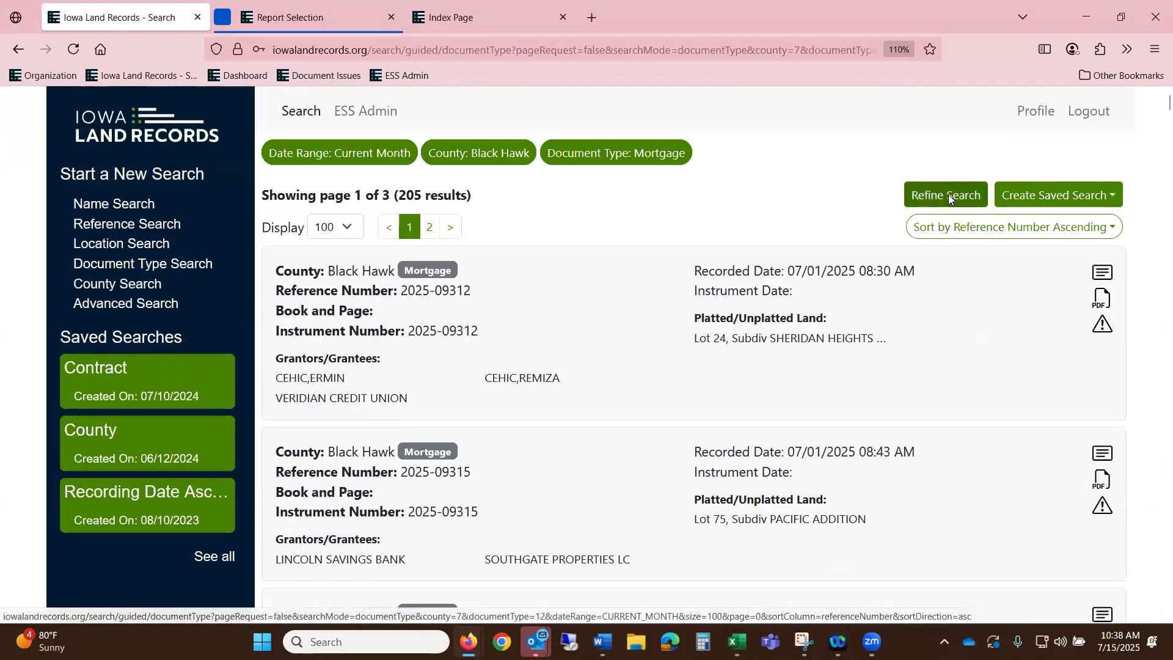
pyautogui.click(680, 300)
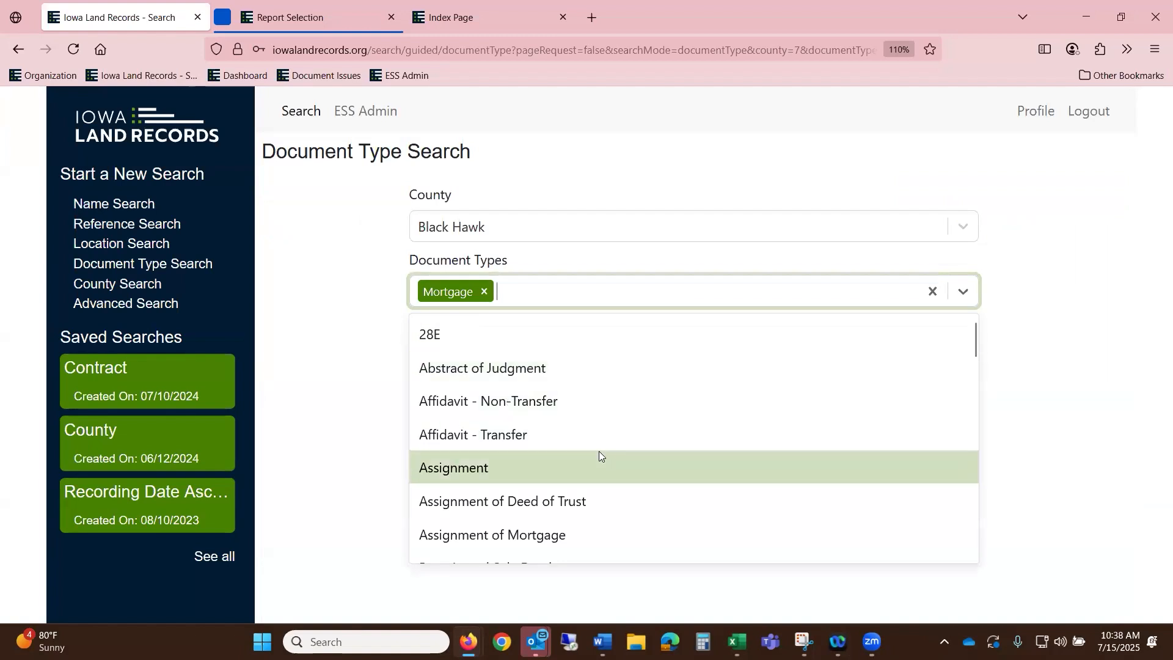
pyautogui.click(584, 423)
pyautogui.click(938, 407)
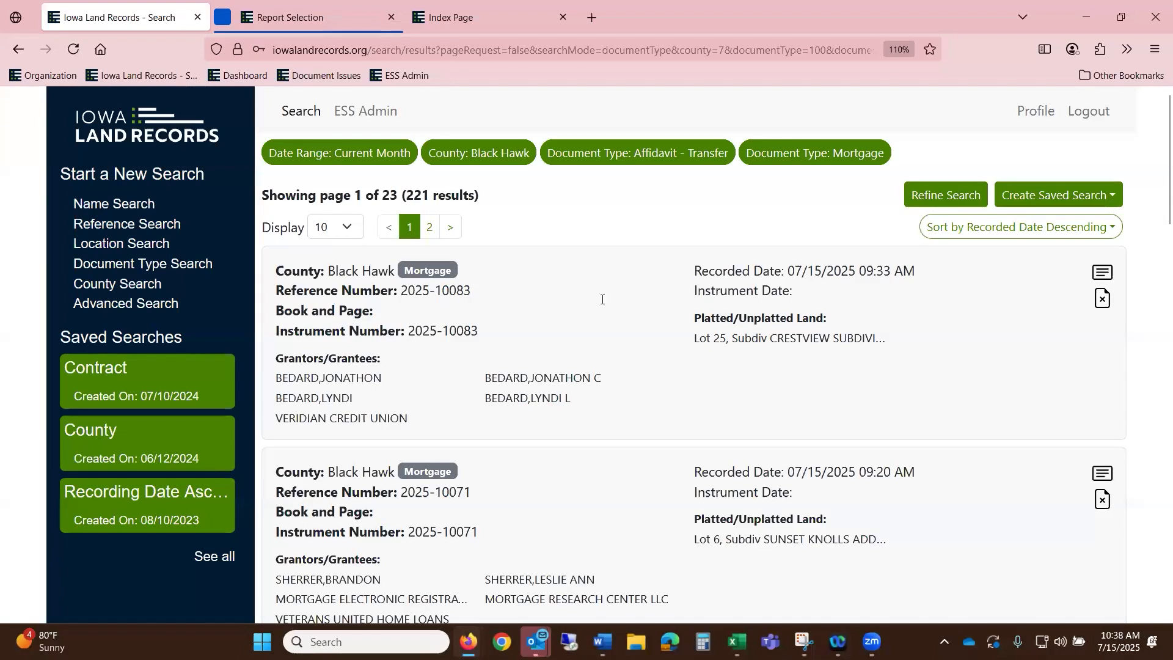
# - Display 100 results per page, sorted by Reference Number ascending
pyautogui.click(347, 228)
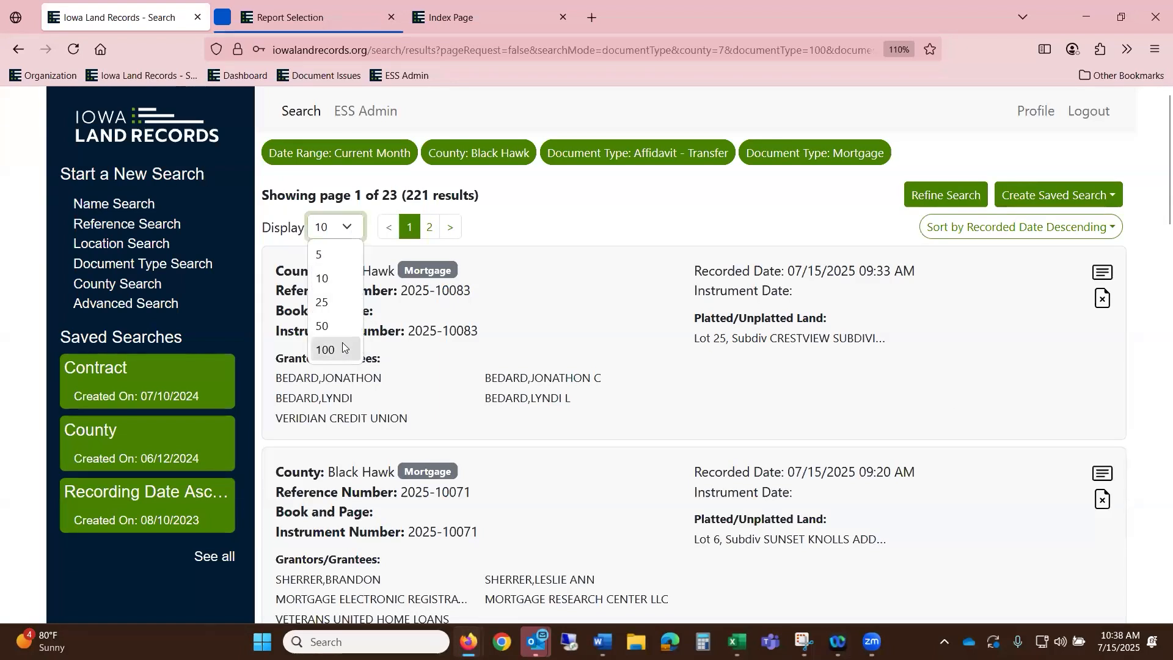
pyautogui.click(343, 348)
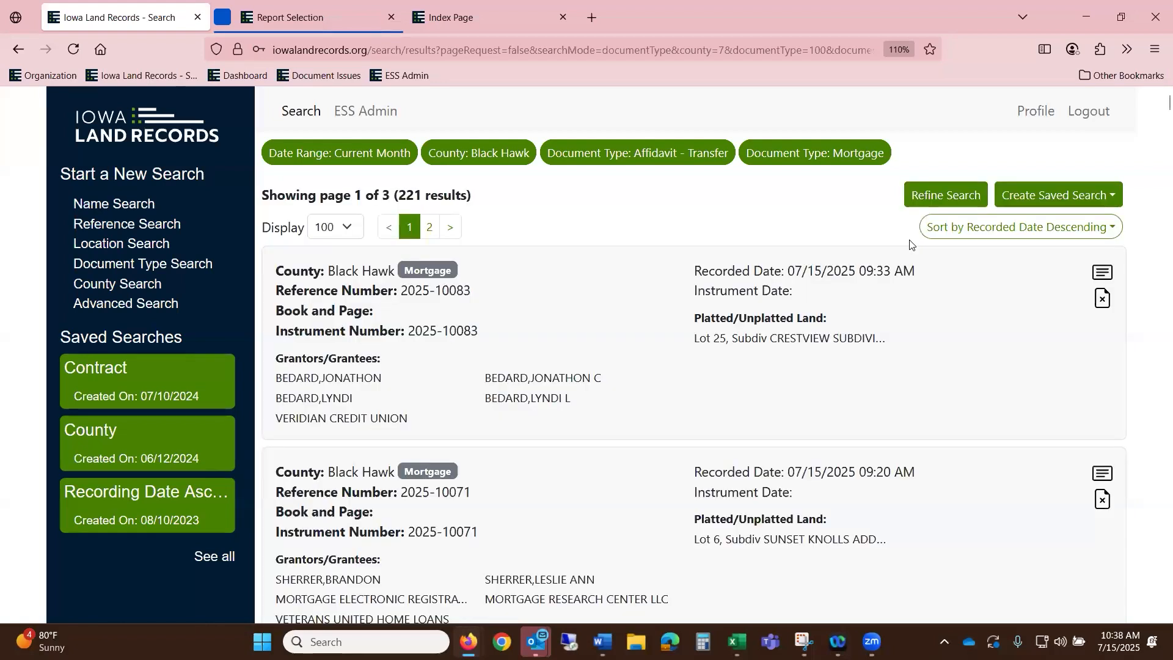
pyautogui.click(1060, 234)
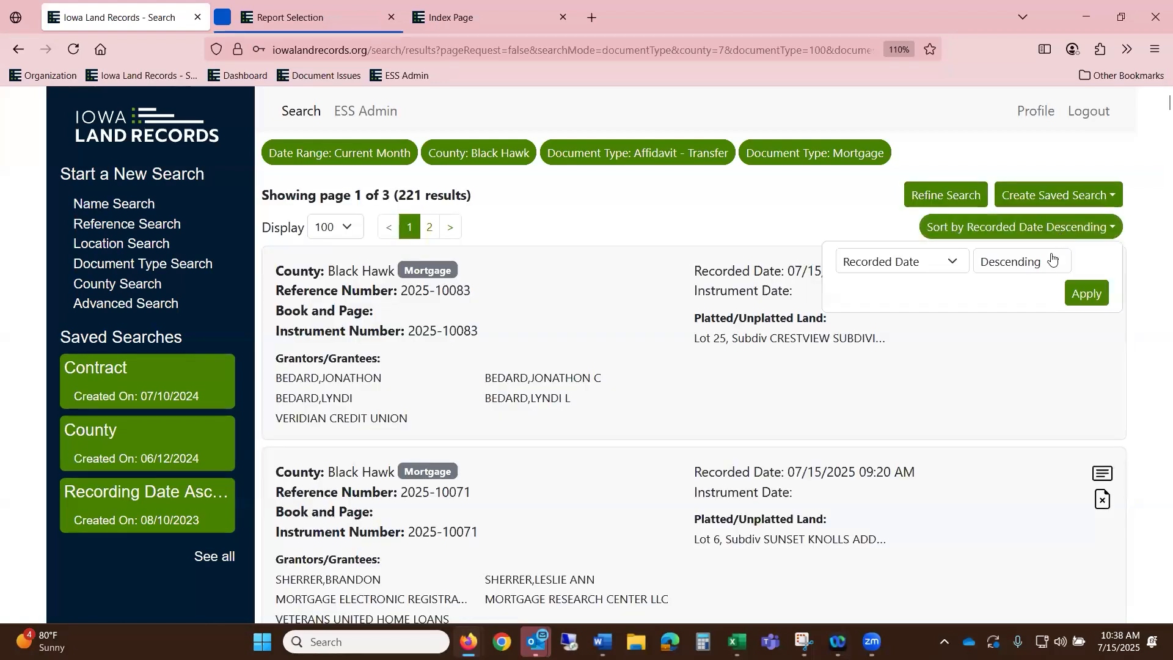
pyautogui.click(1019, 266)
pyautogui.click(1020, 292)
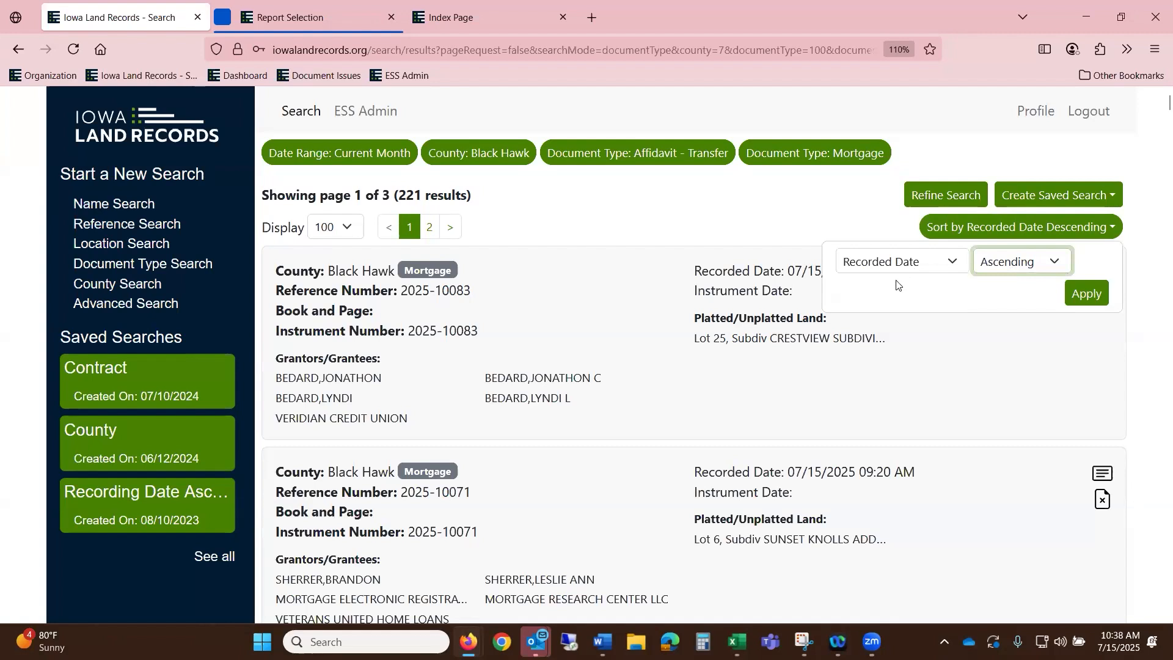
pyautogui.click(896, 264)
pyautogui.click(896, 382)
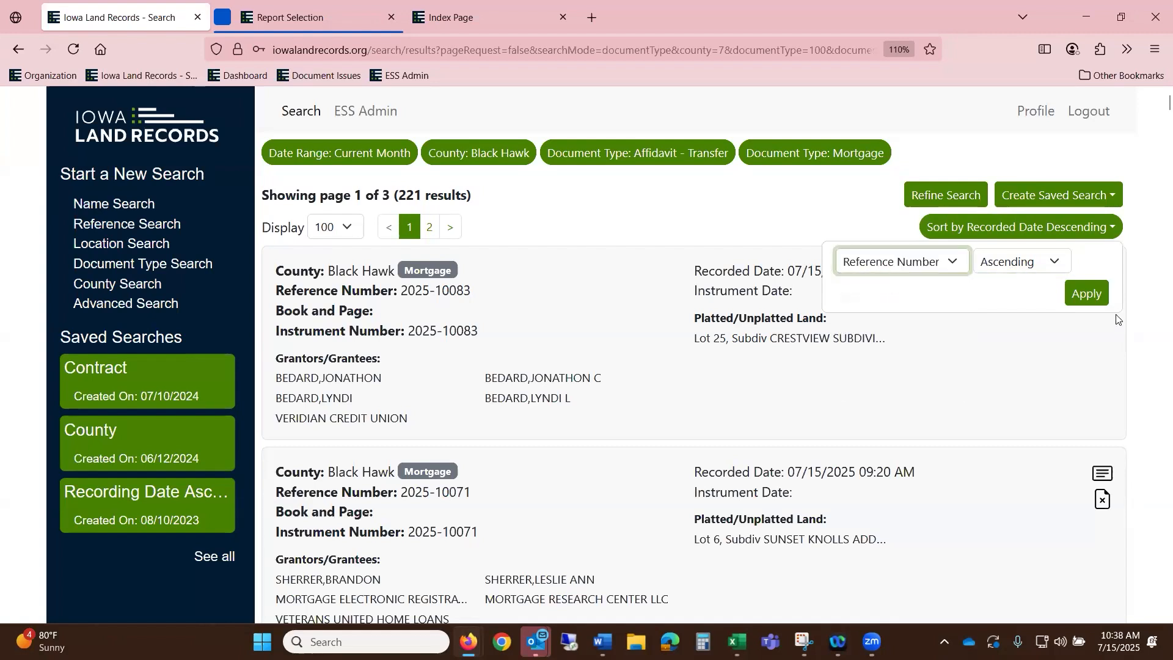
pyautogui.click(1086, 293)
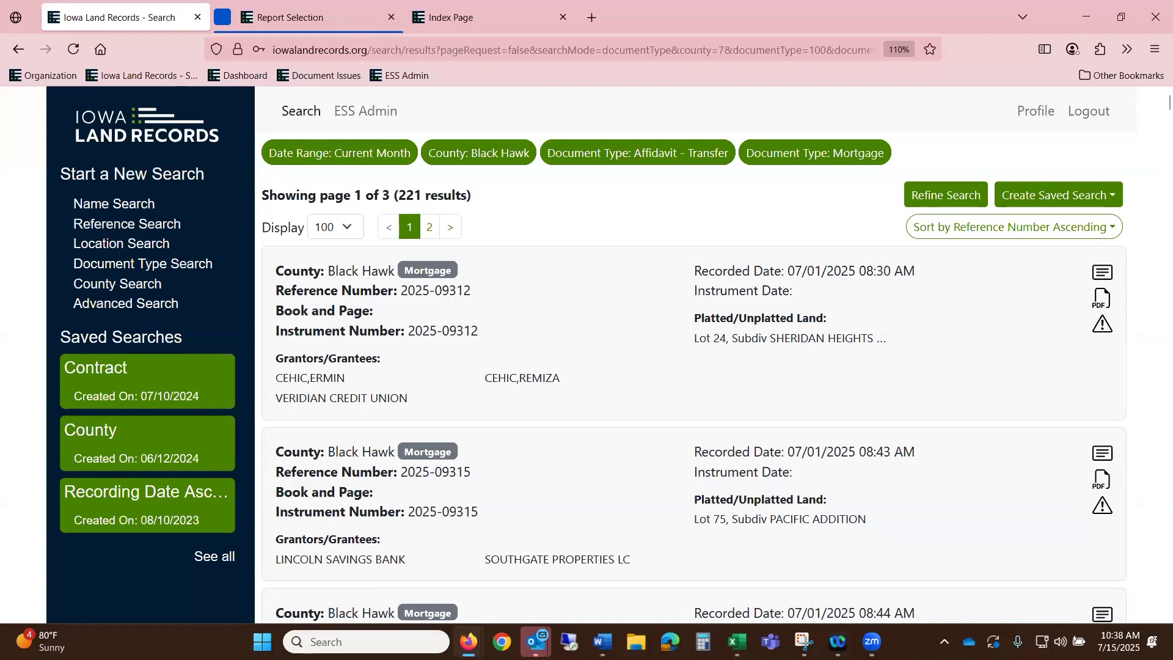
# - Start a person-name search and enter the person's last and first name
pyautogui.click(141, 207)
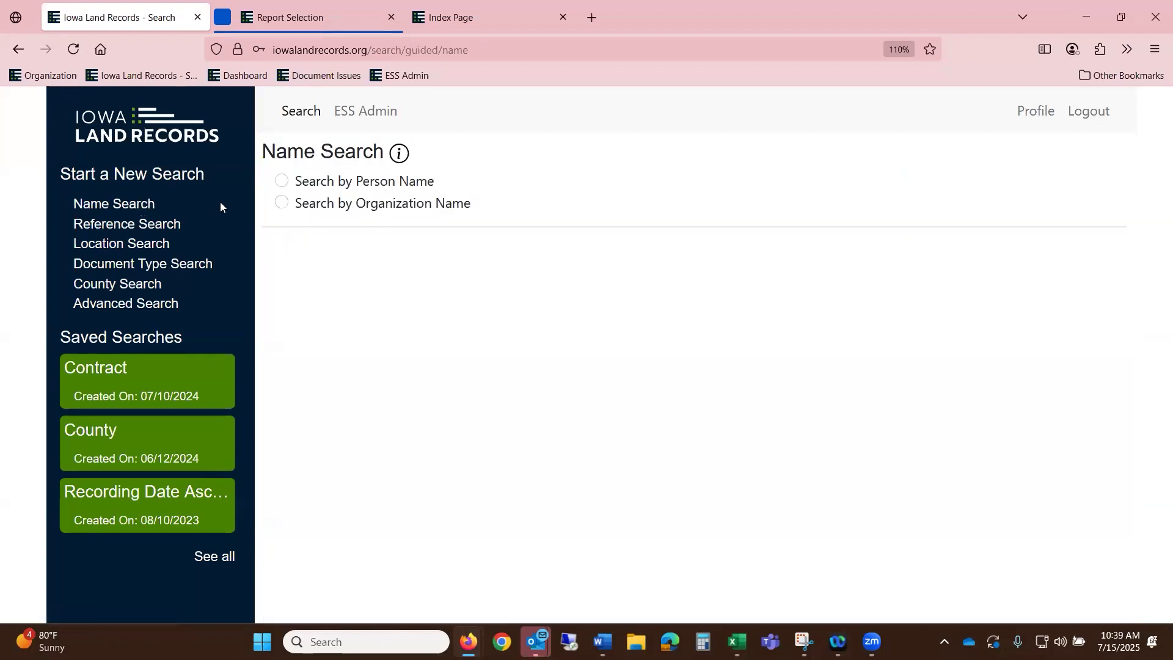
pyautogui.click(411, 184)
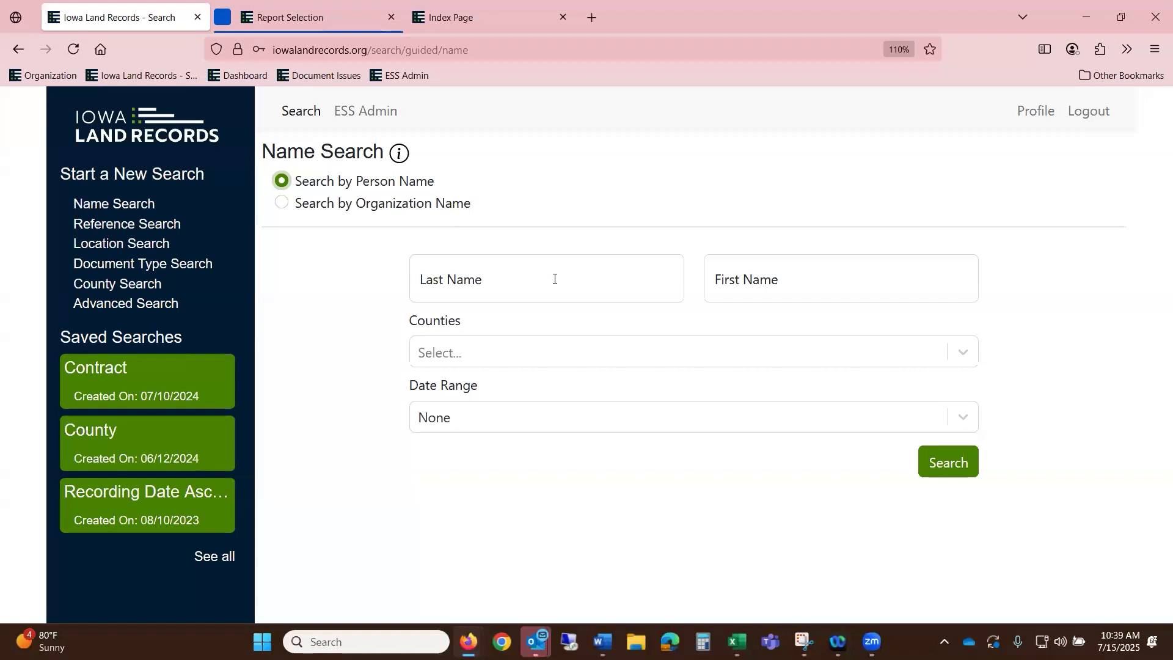
pyautogui.click(526, 290)
pyautogui.press('Tab')
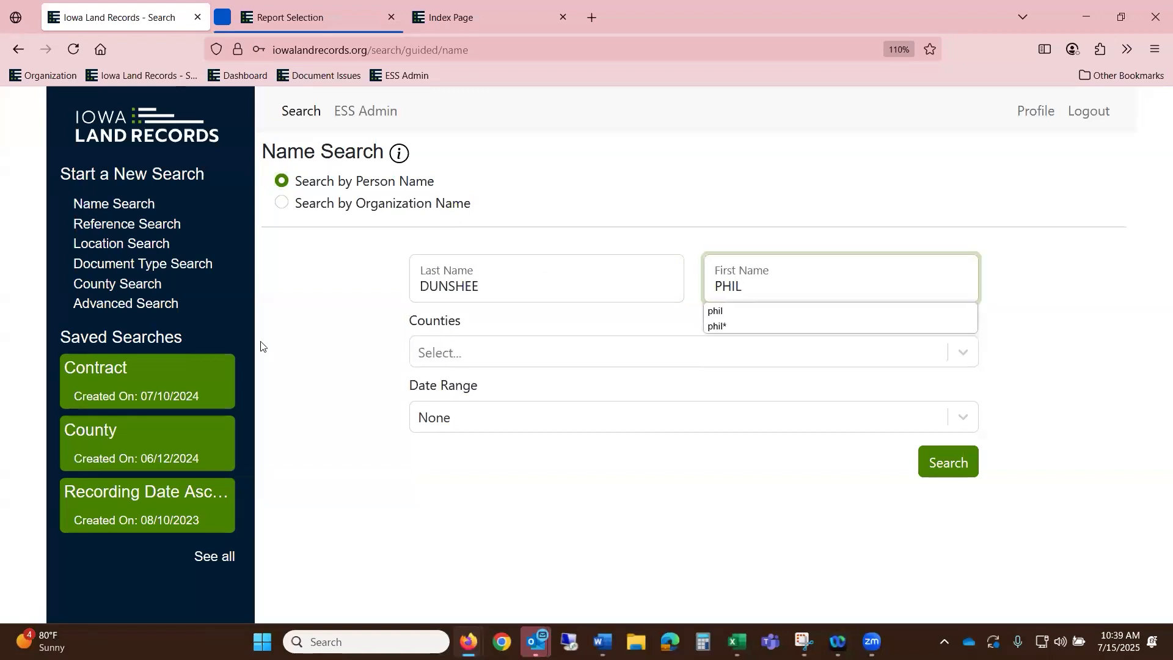
# - Limit the name search to Polk County from custom start date 01/01/2010 and run it
pyautogui.click(487, 354)
pyautogui.write('P')
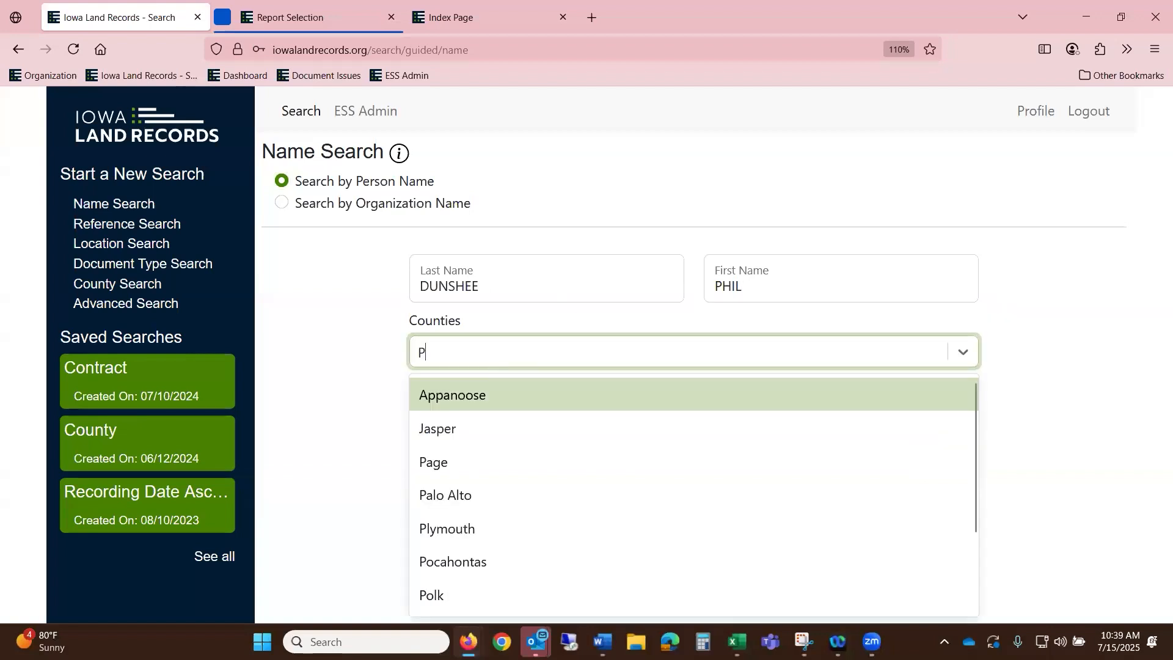
pyautogui.write('OLK')
pyautogui.click(506, 394)
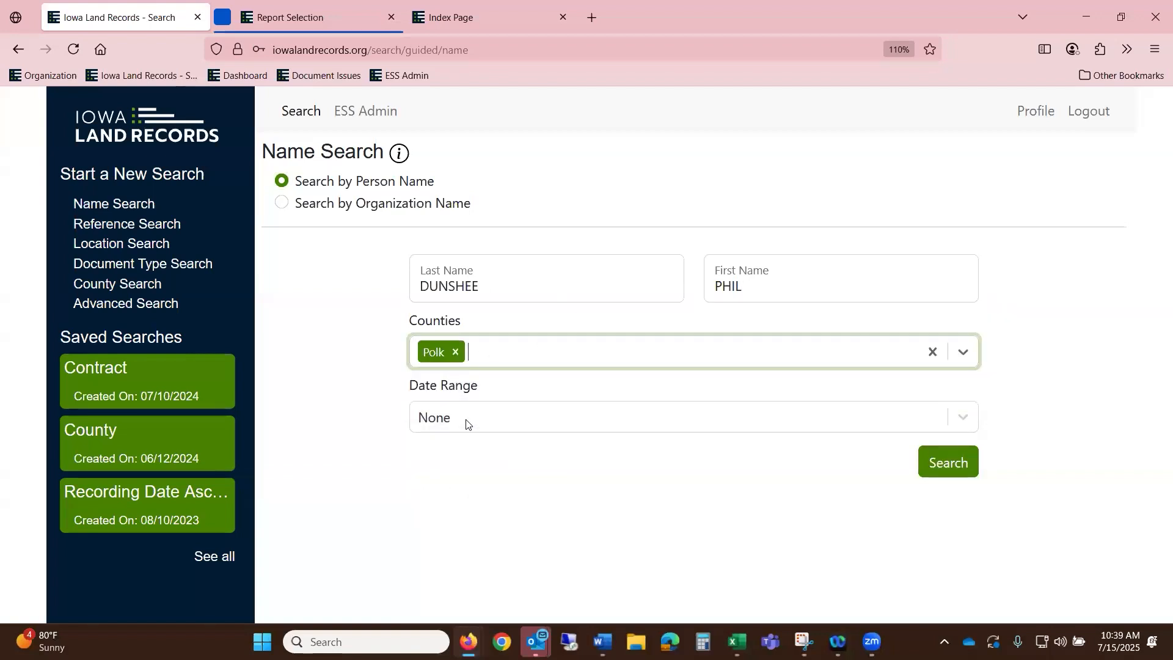
pyautogui.click(466, 421)
pyautogui.scroll(-3, 529, 593)
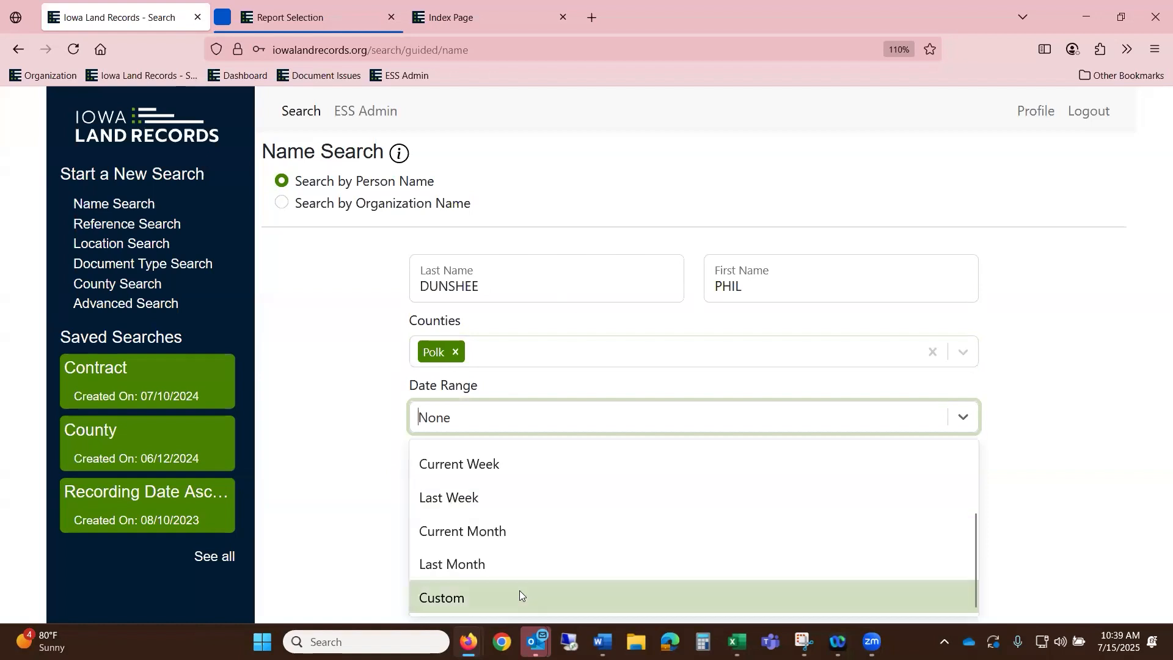
pyautogui.click(521, 592)
pyautogui.click(425, 475)
pyautogui.write('01012010')
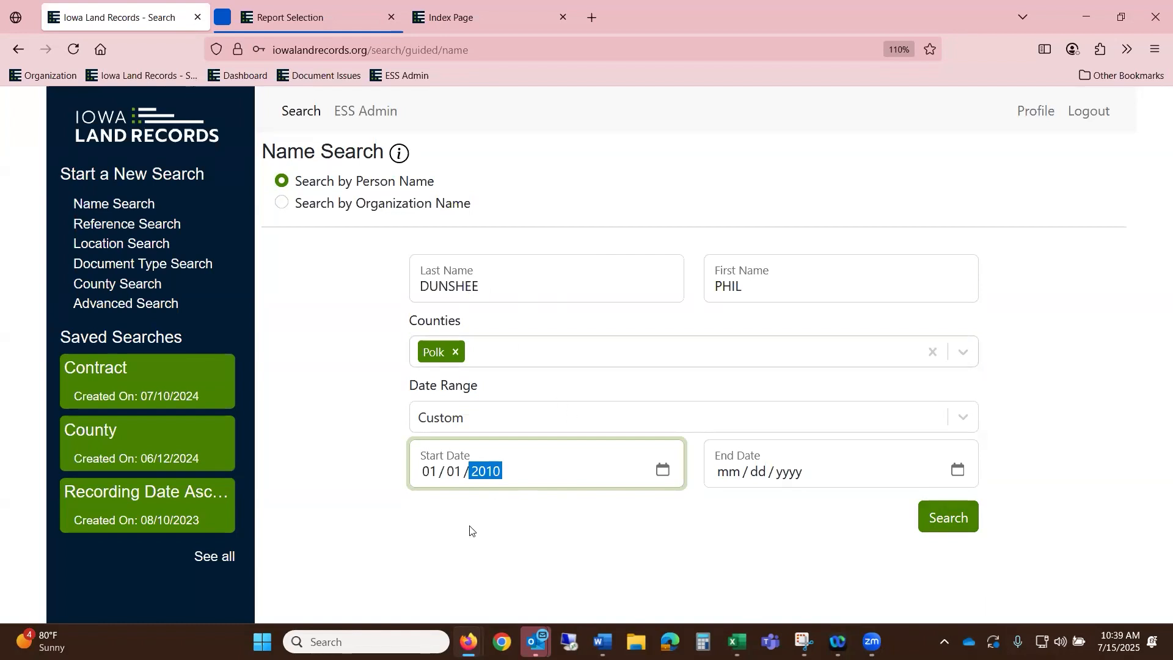
pyautogui.click(958, 517)
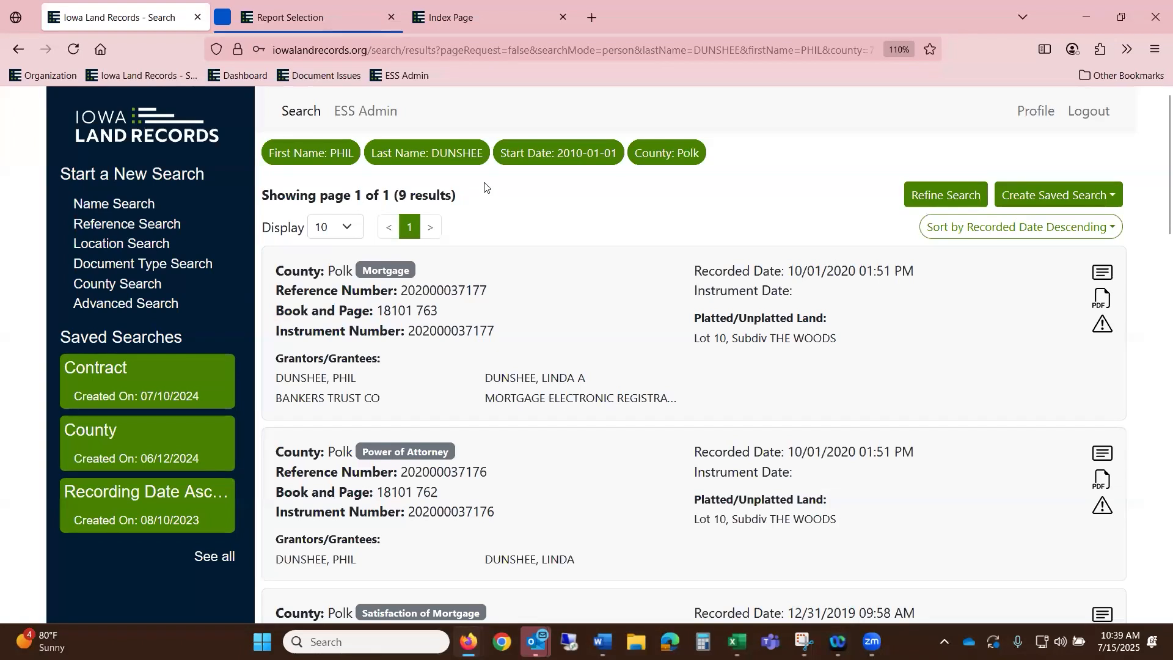
# - Change the first name to the wildcard * and rerun, getting 13 Polk County results
pyautogui.click(951, 194)
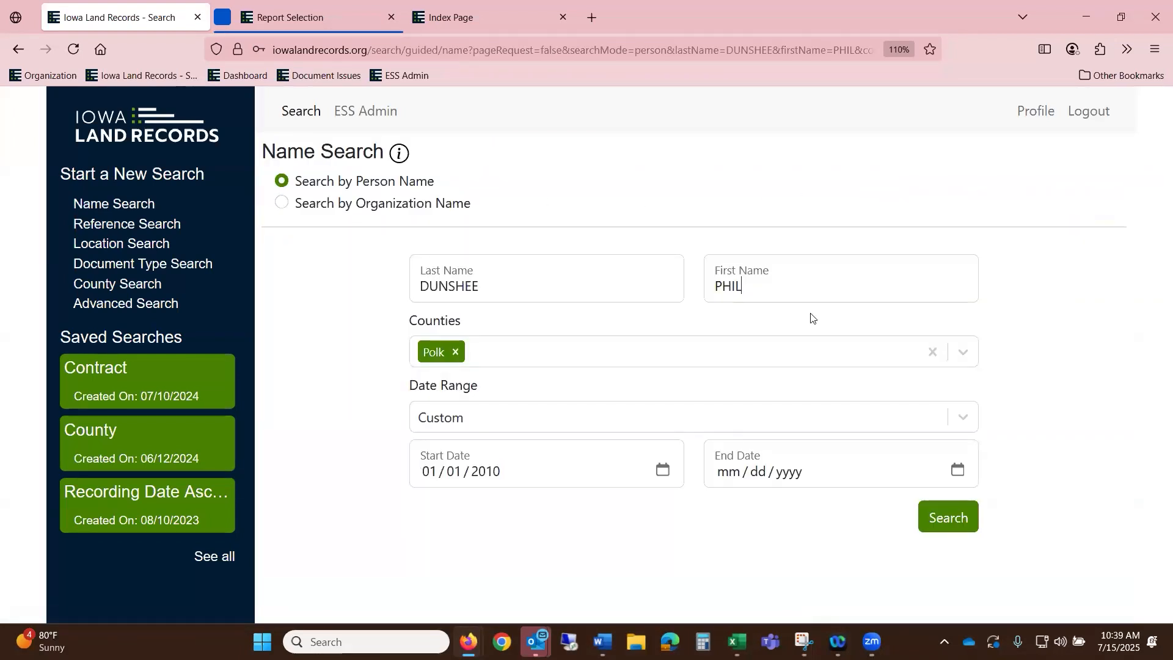
pyautogui.write('*')
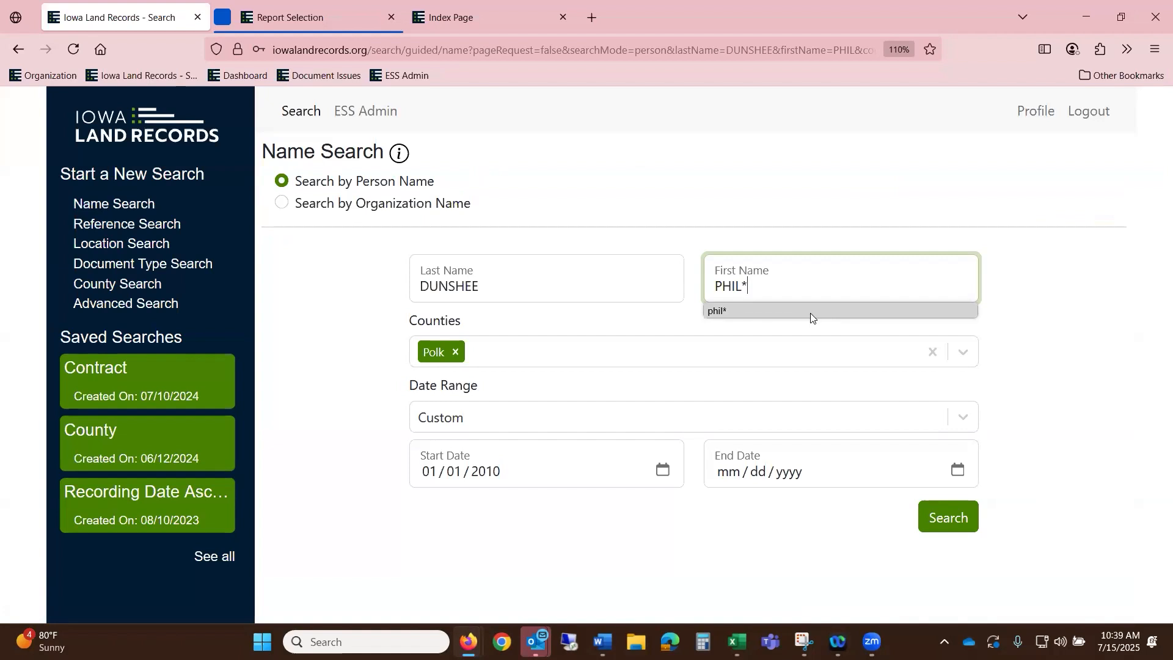
pyautogui.click(952, 528)
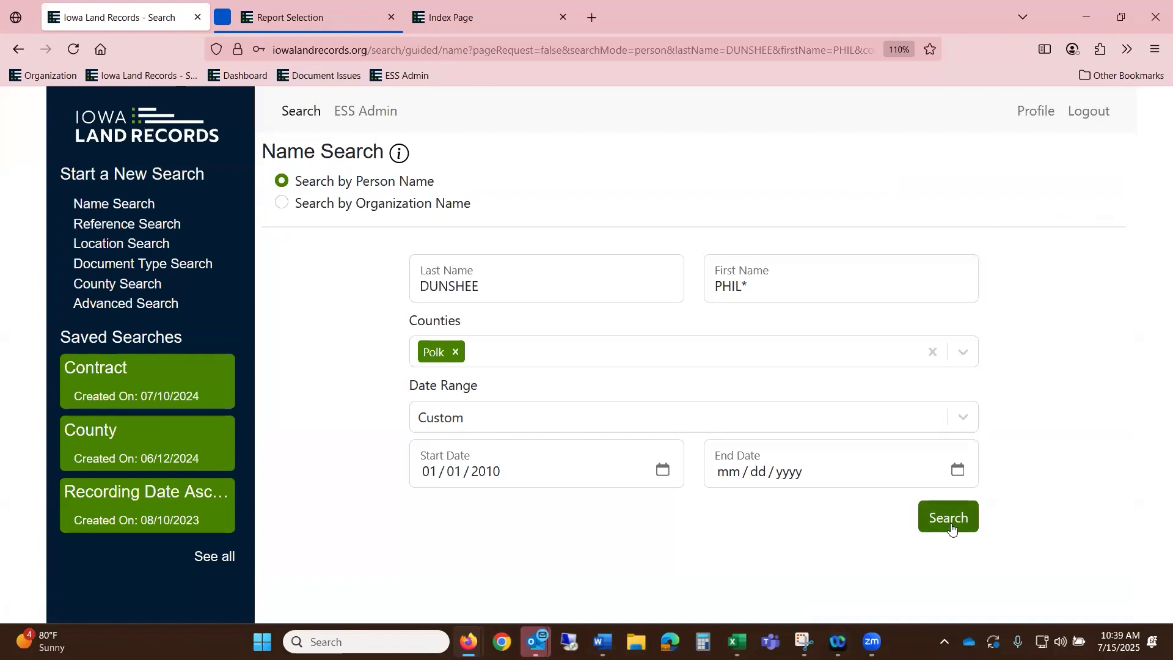
pyautogui.click(952, 528)
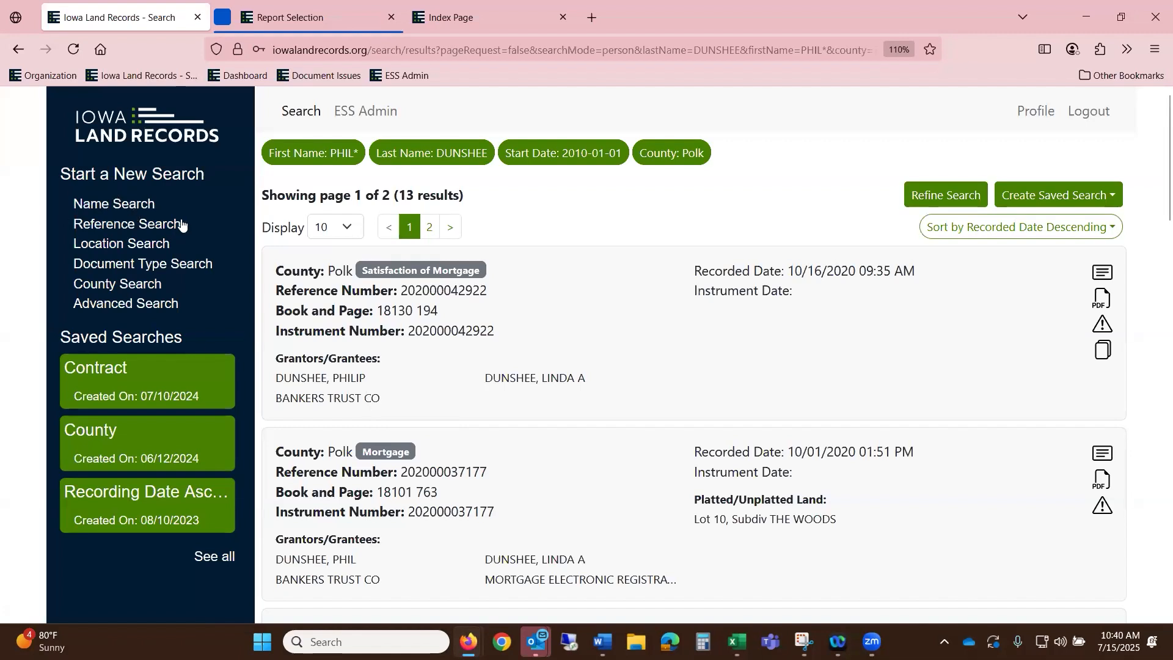
# - Run a county search for Audubon records dated 01/01/2021 to 01/05/2021
pyautogui.click(162, 228)
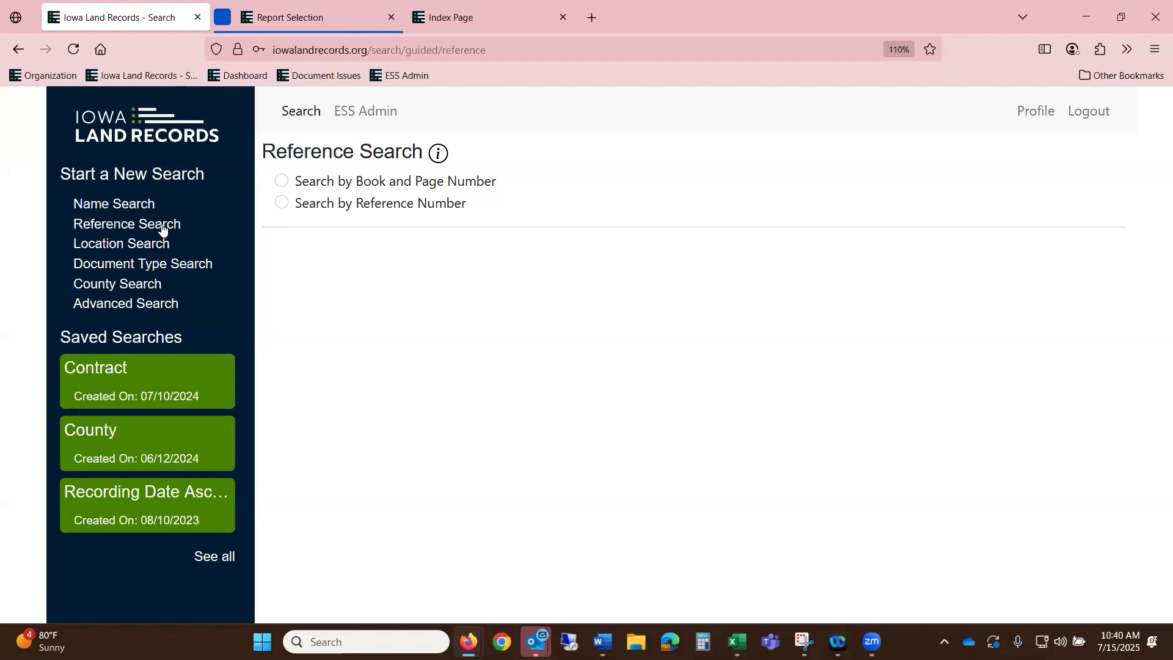
pyautogui.click(128, 284)
pyautogui.click(459, 227)
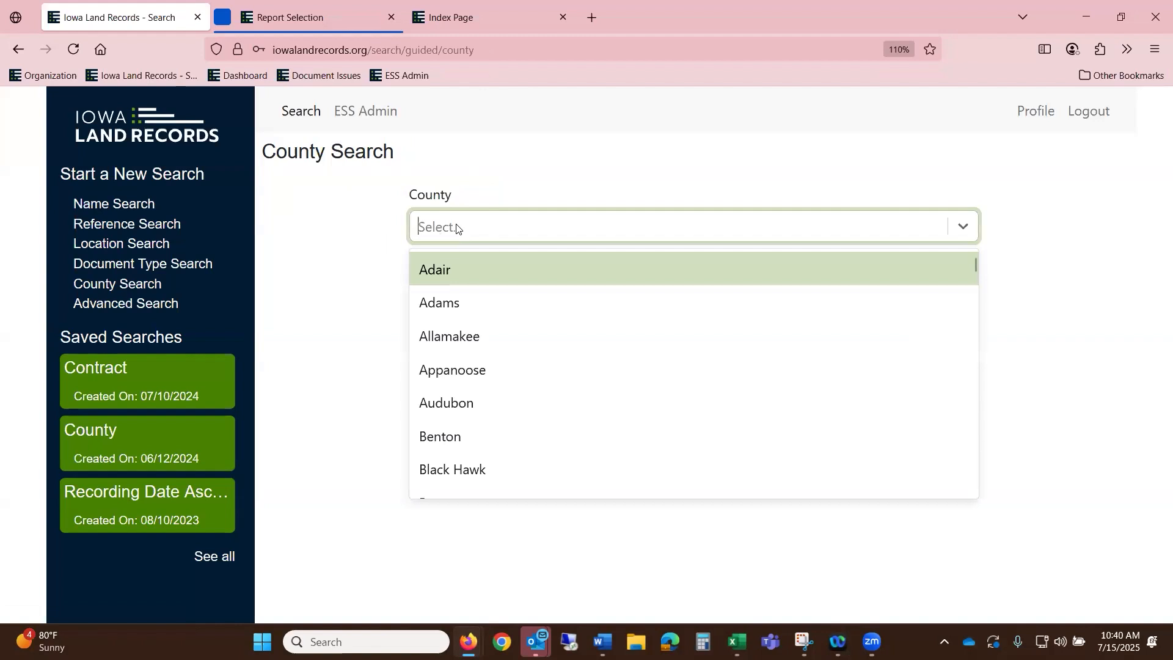
pyautogui.click(482, 401)
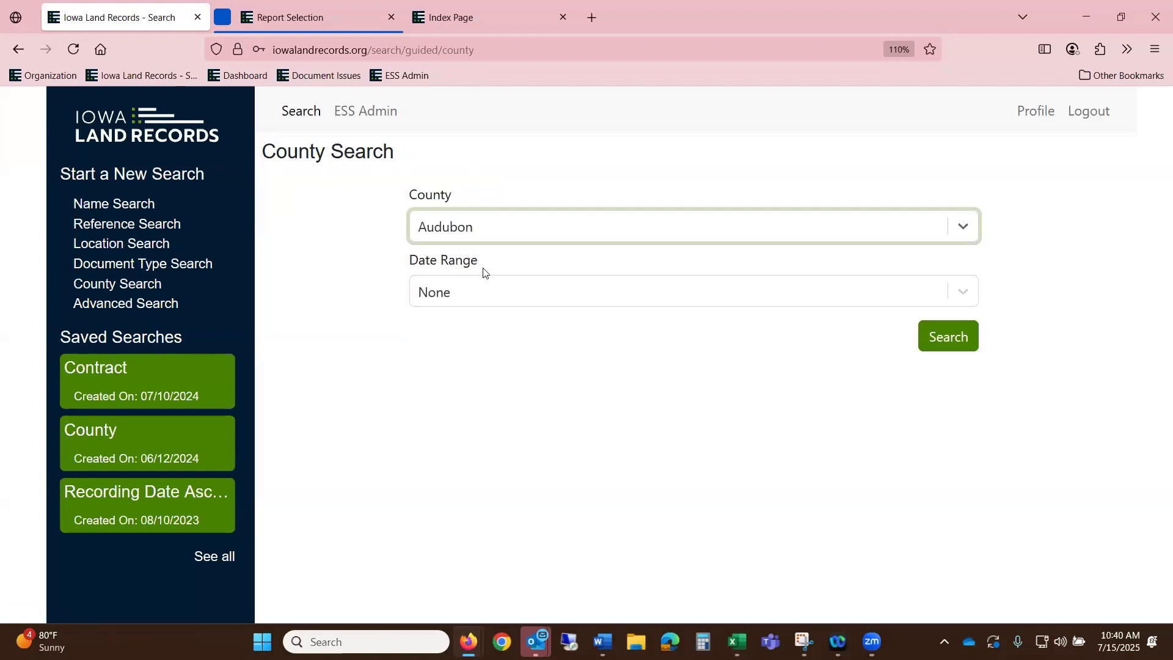
pyautogui.click(479, 284)
pyautogui.scroll(-1, 500, 542)
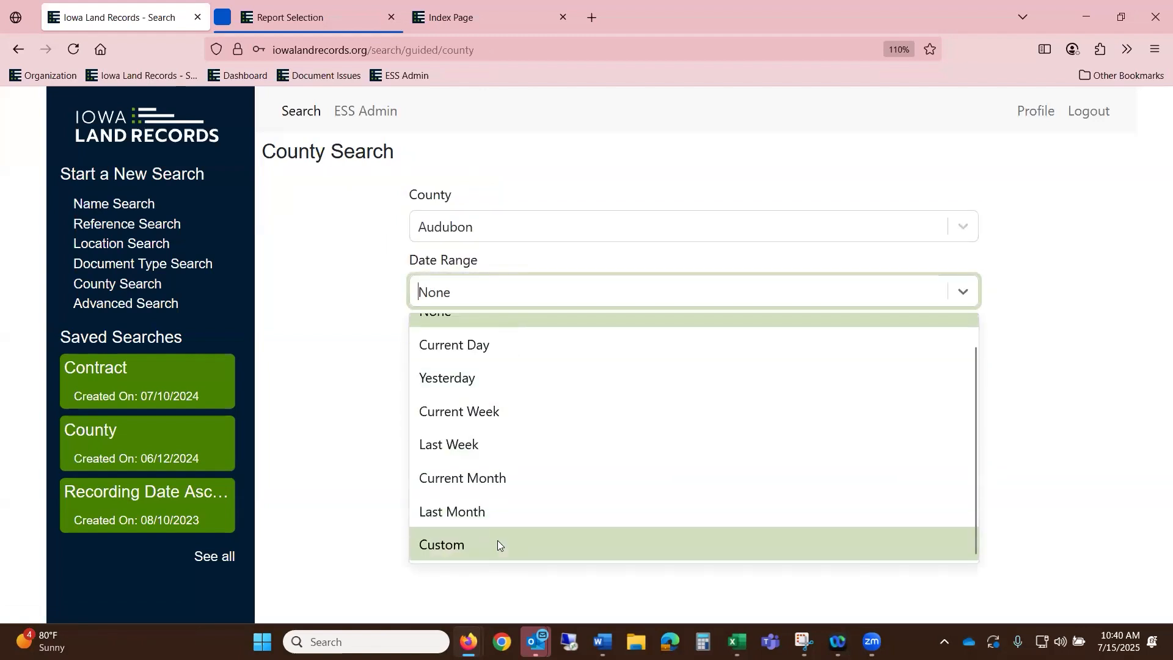
pyautogui.click(497, 542)
pyautogui.click(426, 347)
pyautogui.write('01 / 01 / 2021')
pyautogui.press('Tab')
pyautogui.write('01052021')
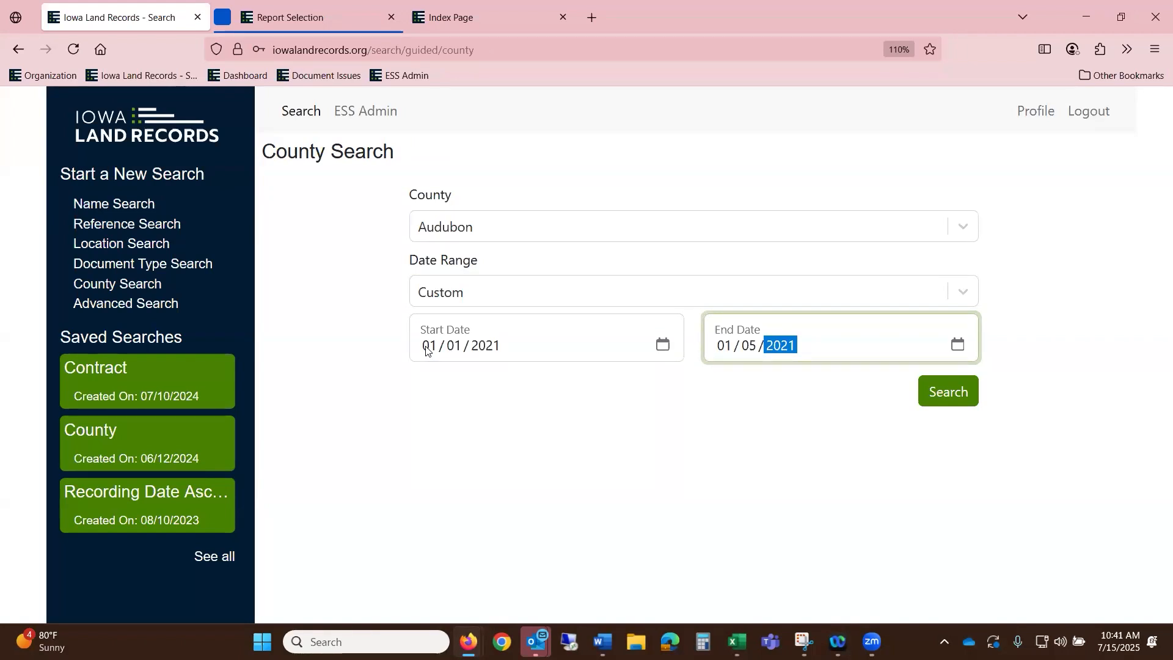
pyautogui.click(950, 394)
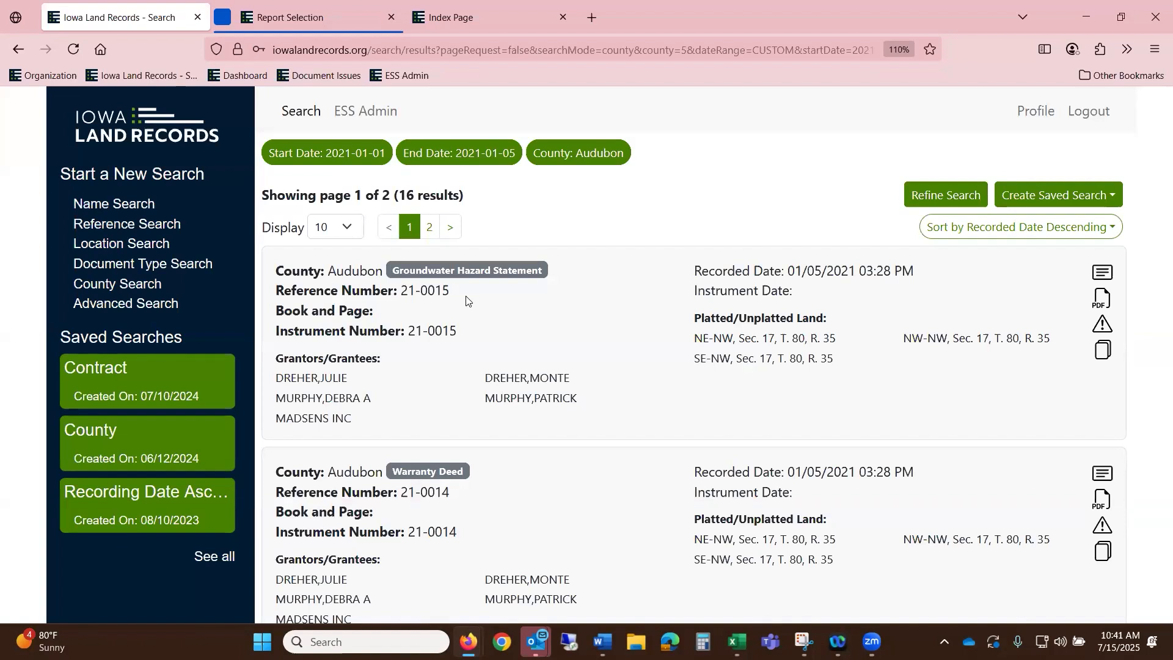
# - Copy reference number 21-0015 from the results
pyautogui.moveTo(455, 291); pyautogui.dragTo(403, 290)
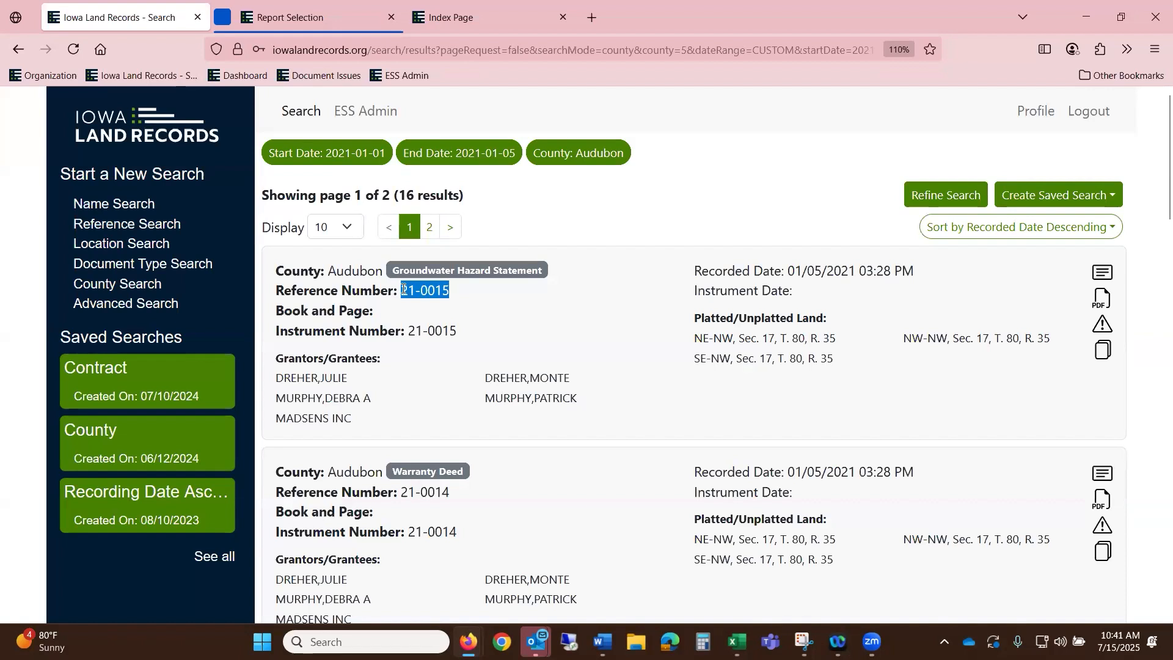
pyautogui.rightClick(403, 290)
pyautogui.click(432, 310)
# - Search reference number 21-0015 in Audubon County by pasting the copied value
pyautogui.click(147, 226)
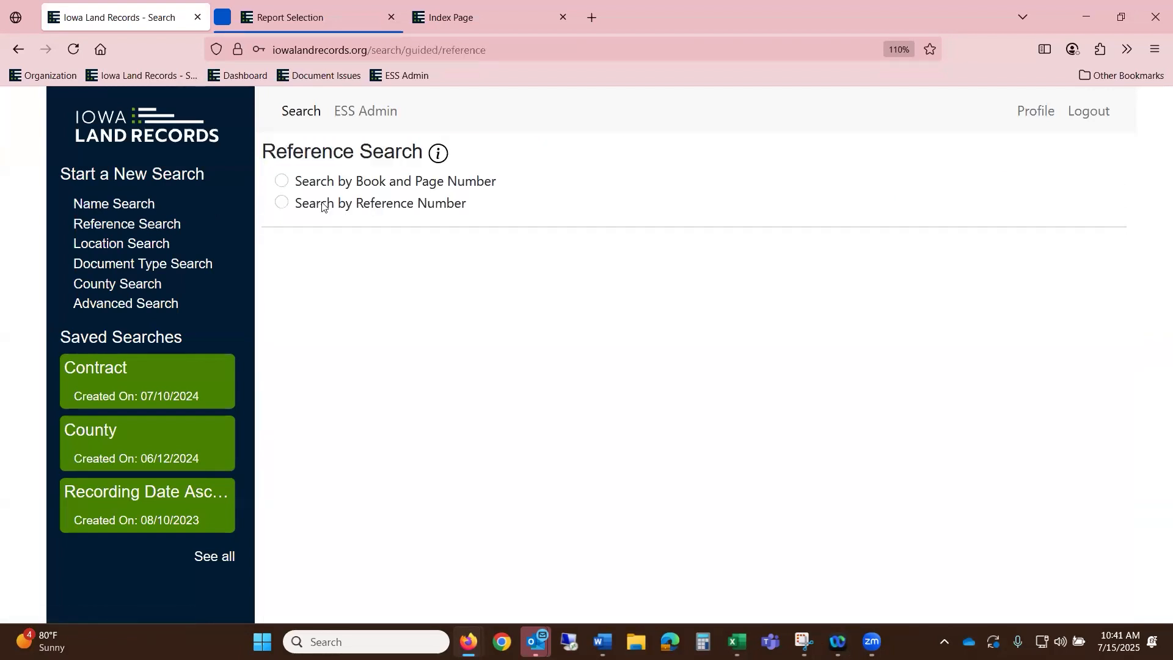
pyautogui.moveTo(347, 204); pyautogui.dragTo(338, 204)
pyautogui.click(285, 203)
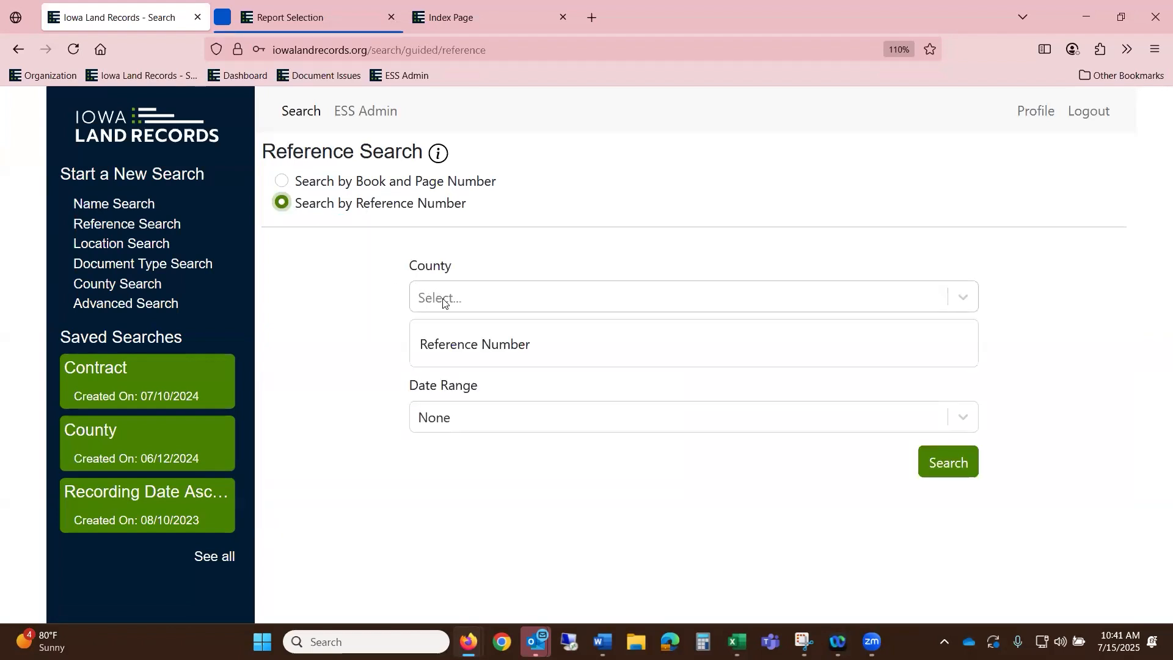
pyautogui.click(443, 299)
pyautogui.click(497, 475)
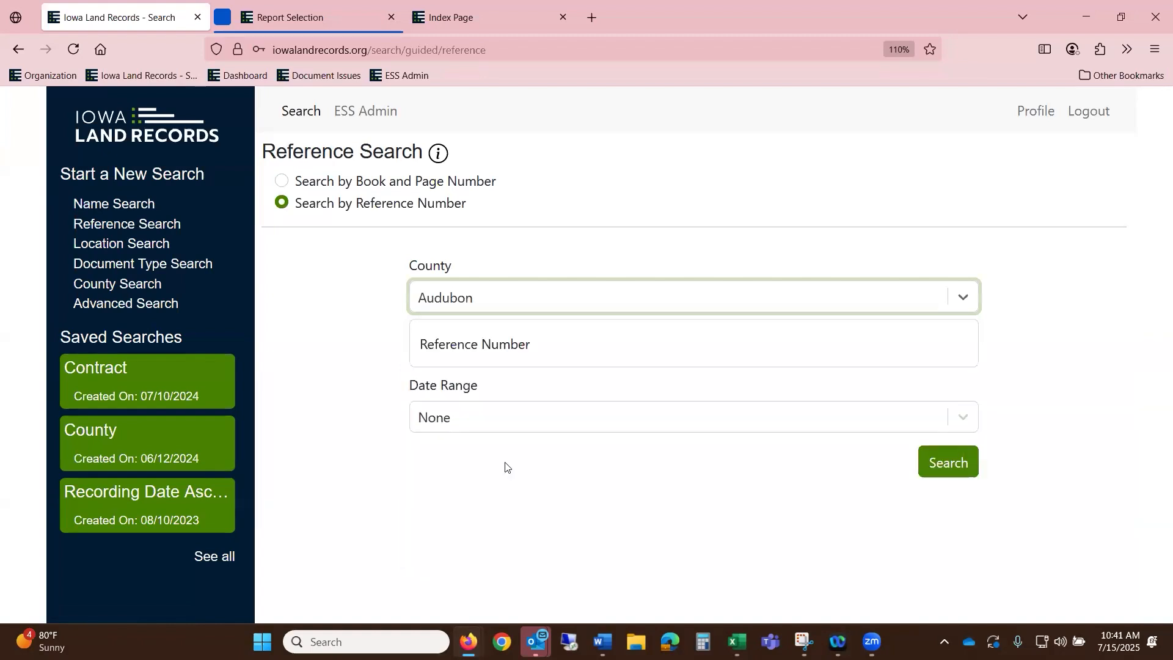
pyautogui.click(498, 345)
pyautogui.rightClick(498, 348)
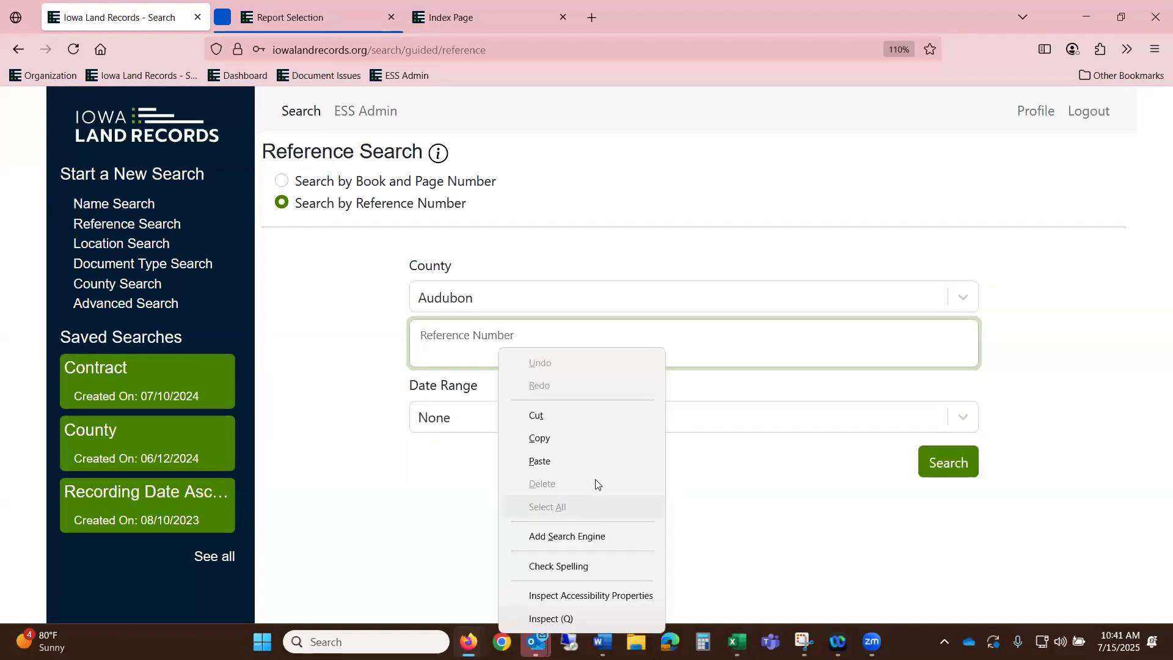
pyautogui.click(589, 462)
pyautogui.click(957, 465)
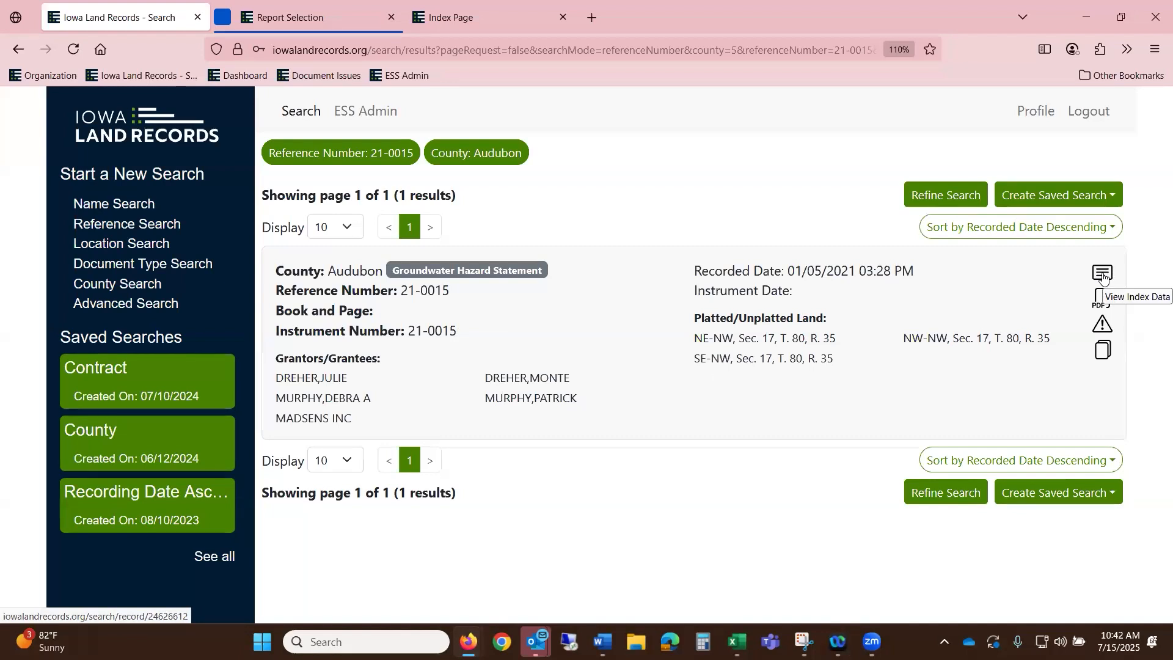
pyautogui.click(1103, 275)
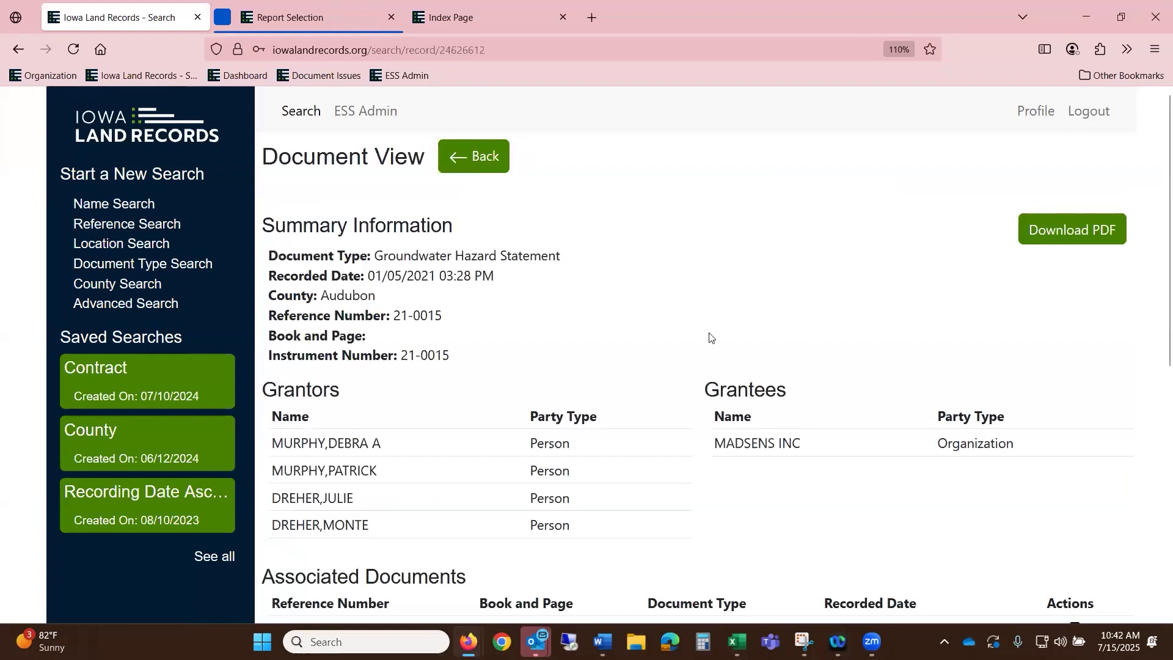
pyautogui.scroll(-2, 482, 384)
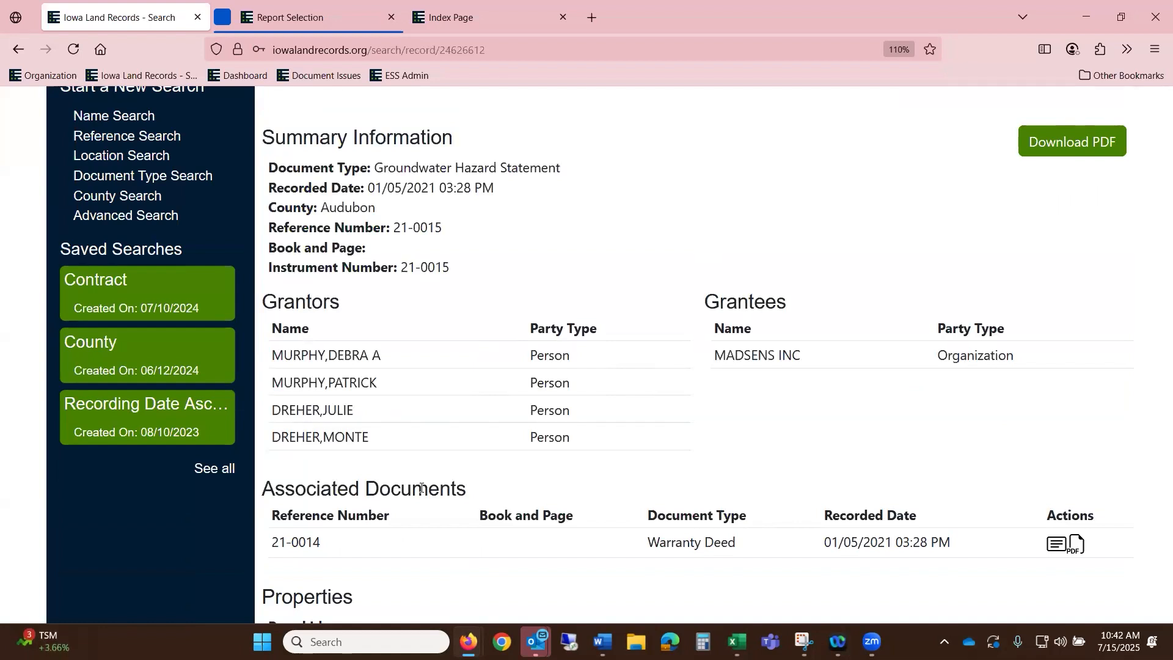
pyautogui.scroll(-3, 946, 483)
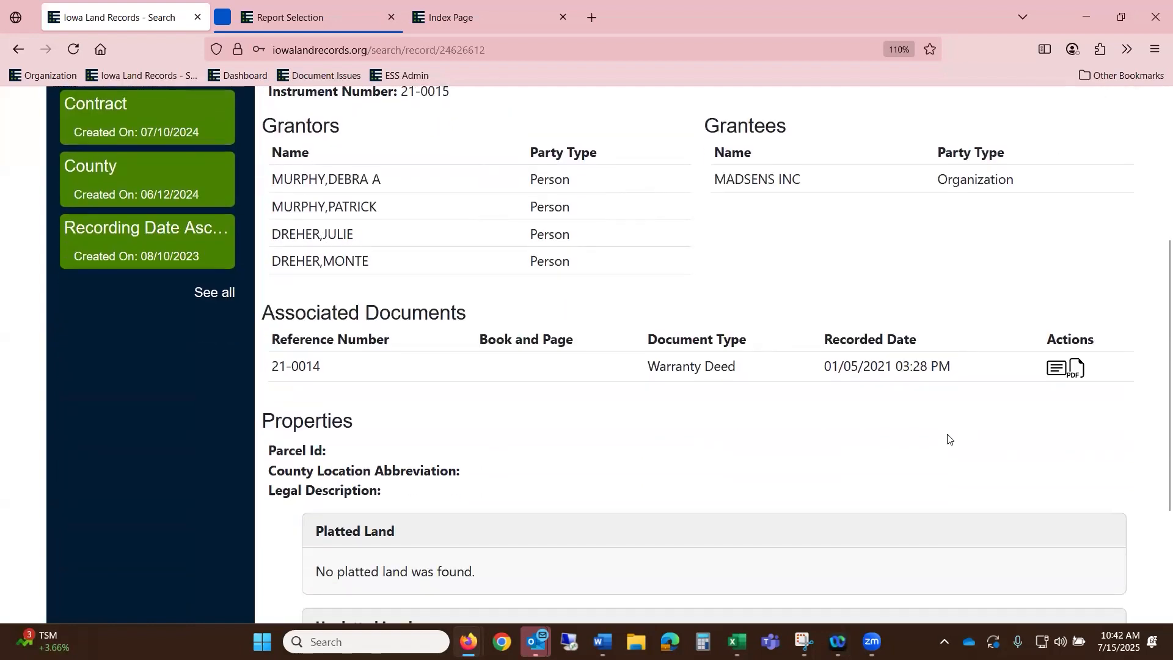
pyautogui.scroll(-3, 948, 437)
pyautogui.scroll(3, 1008, 547)
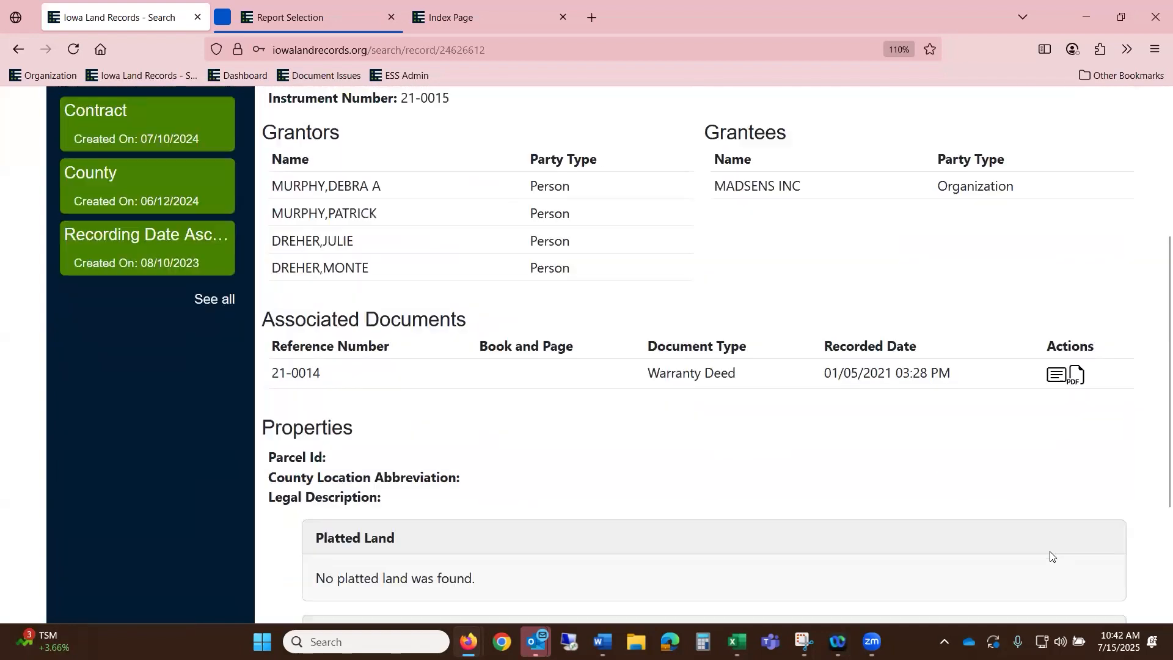
pyautogui.scroll(4, 1054, 556)
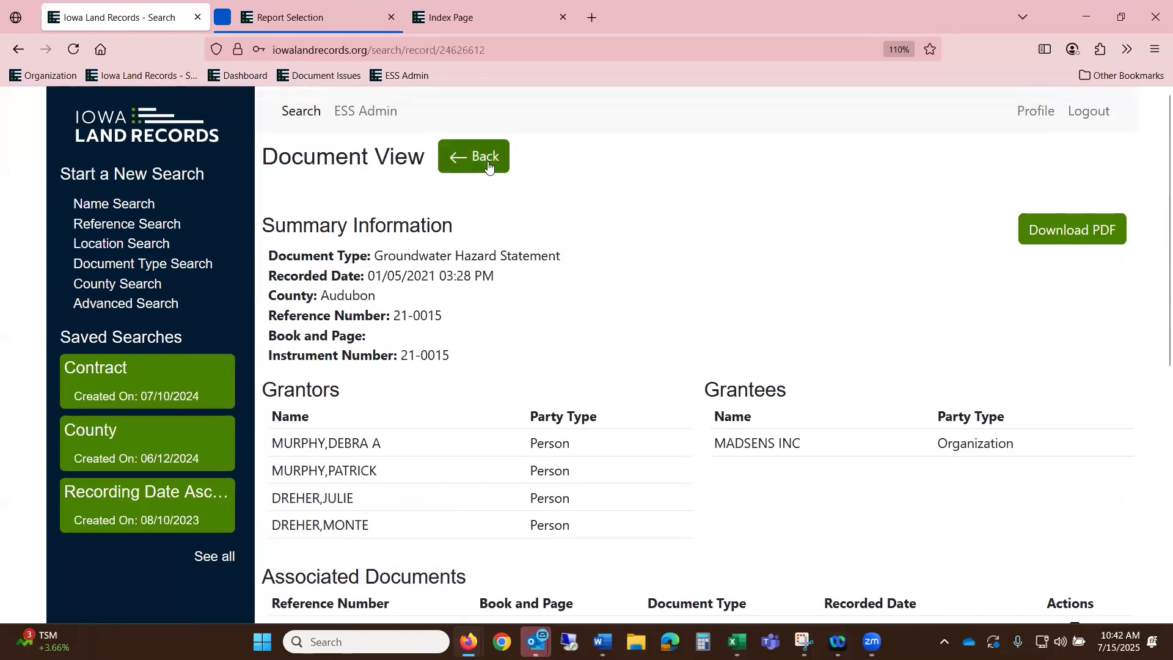
pyautogui.click(487, 160)
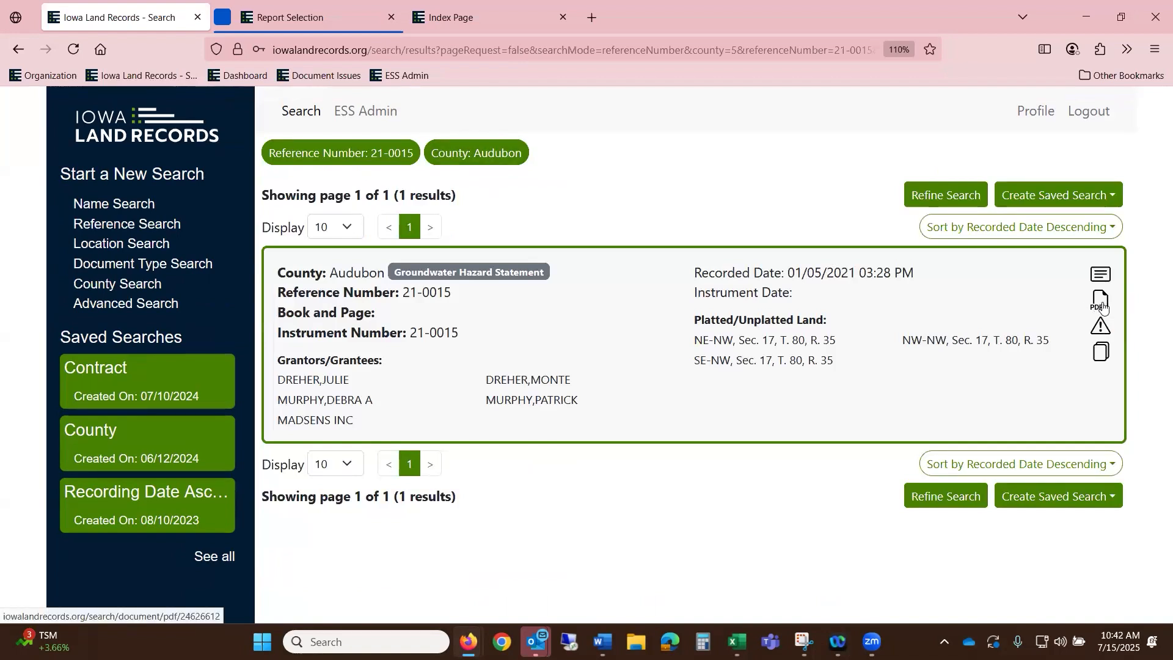
# - Download 24626612.pdf, scroll through the Groundwater Hazard Statement, then close it
pyautogui.click(1102, 302)
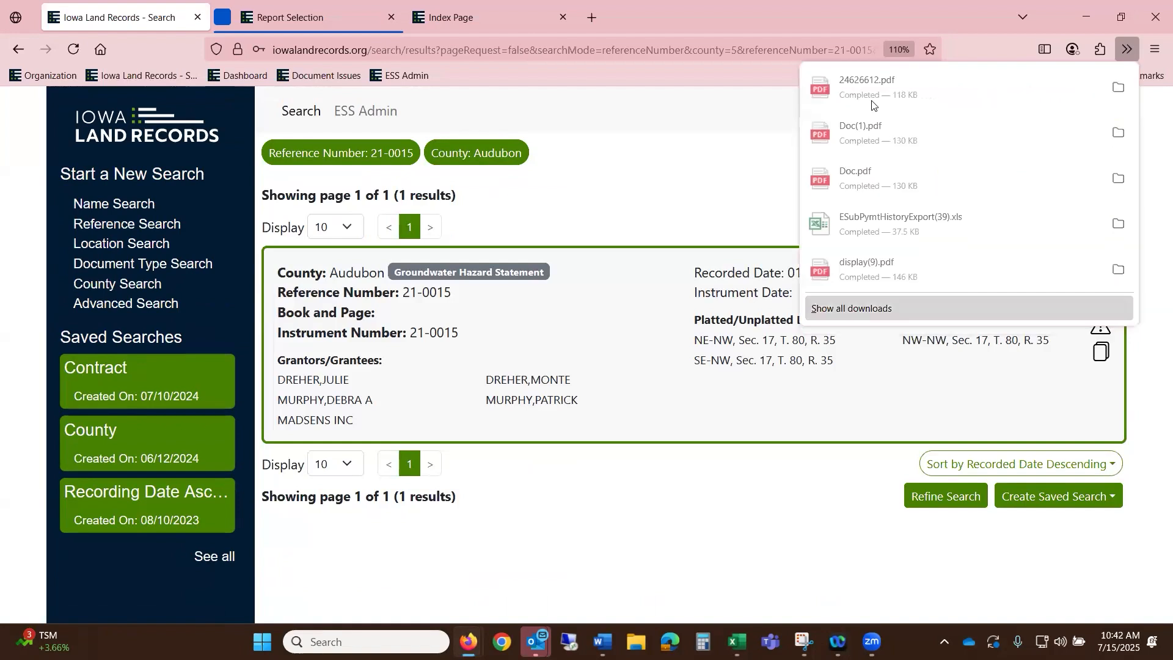
pyautogui.click(865, 97)
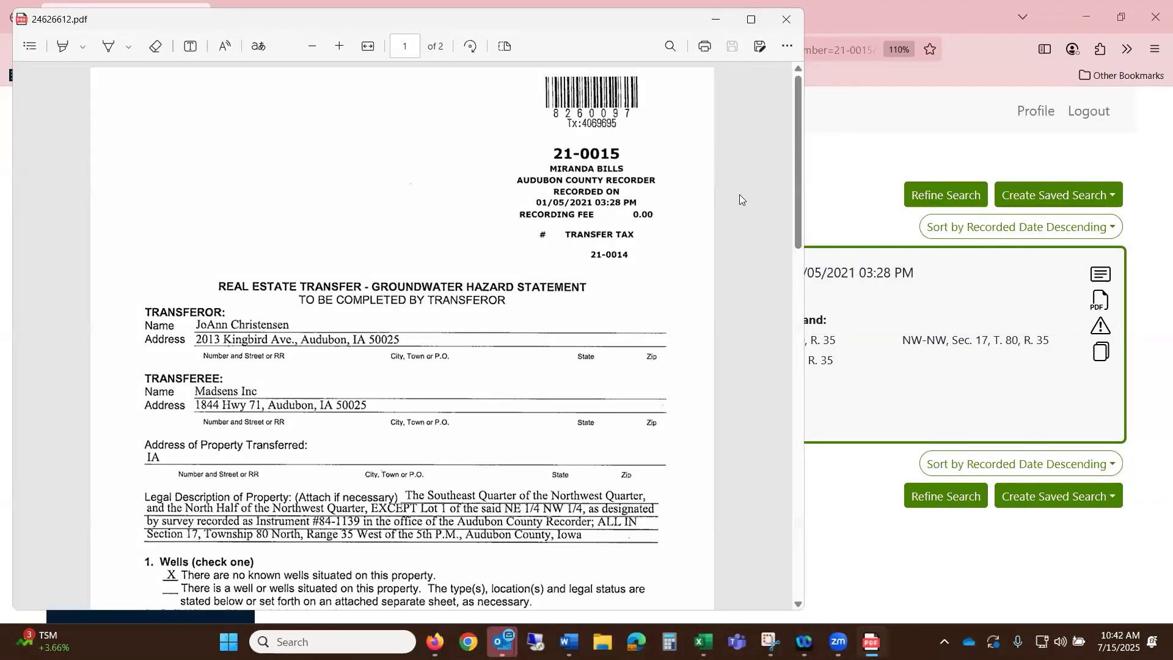
pyautogui.scroll(-2, 616, 298)
pyautogui.scroll(-5, 616, 298)
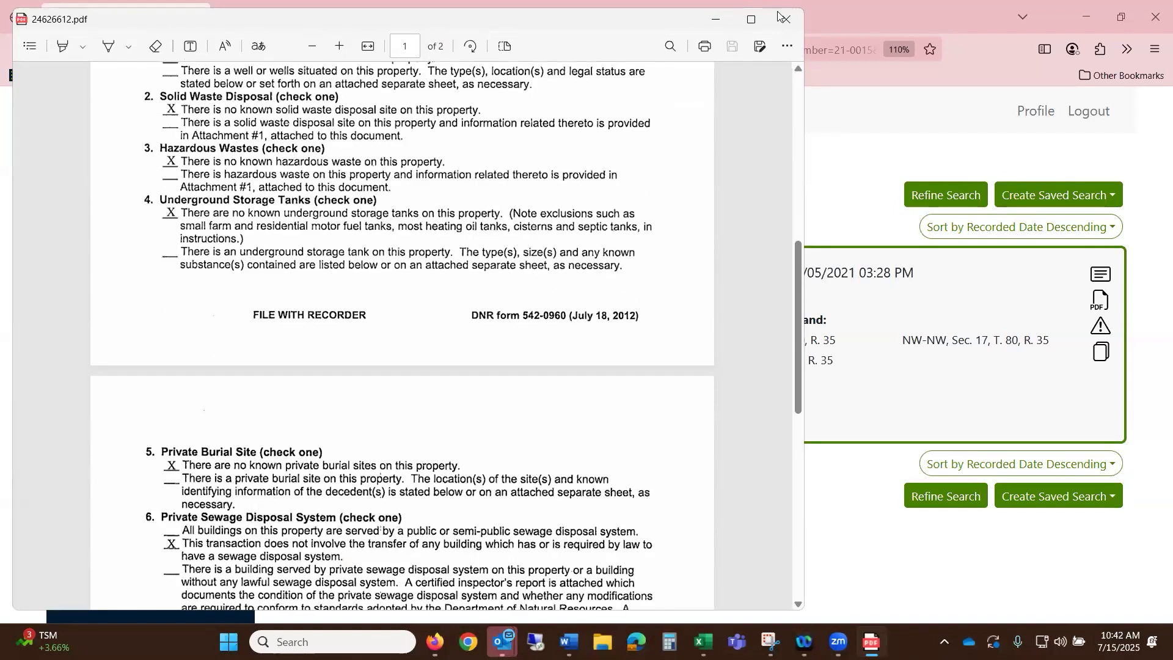
pyautogui.click(786, 19)
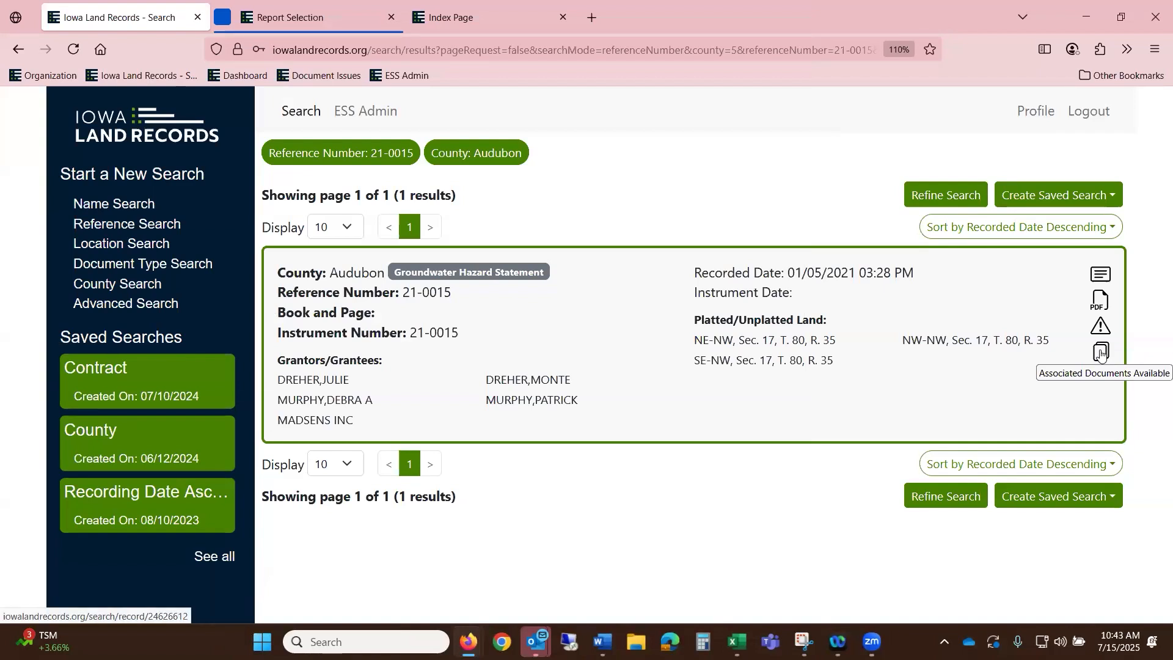
# - Show the record's associated documents and open the 21-0014 Warranty Deed
pyautogui.click(1100, 353)
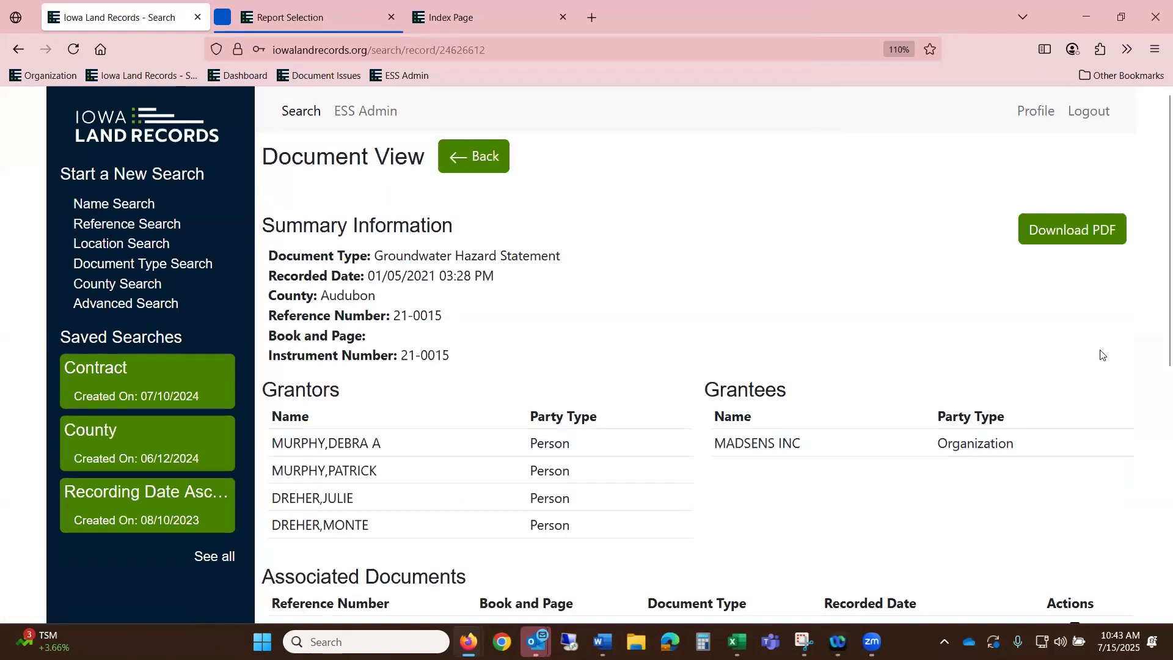
pyautogui.scroll(-4, 1025, 363)
pyautogui.scroll(-1, 947, 342)
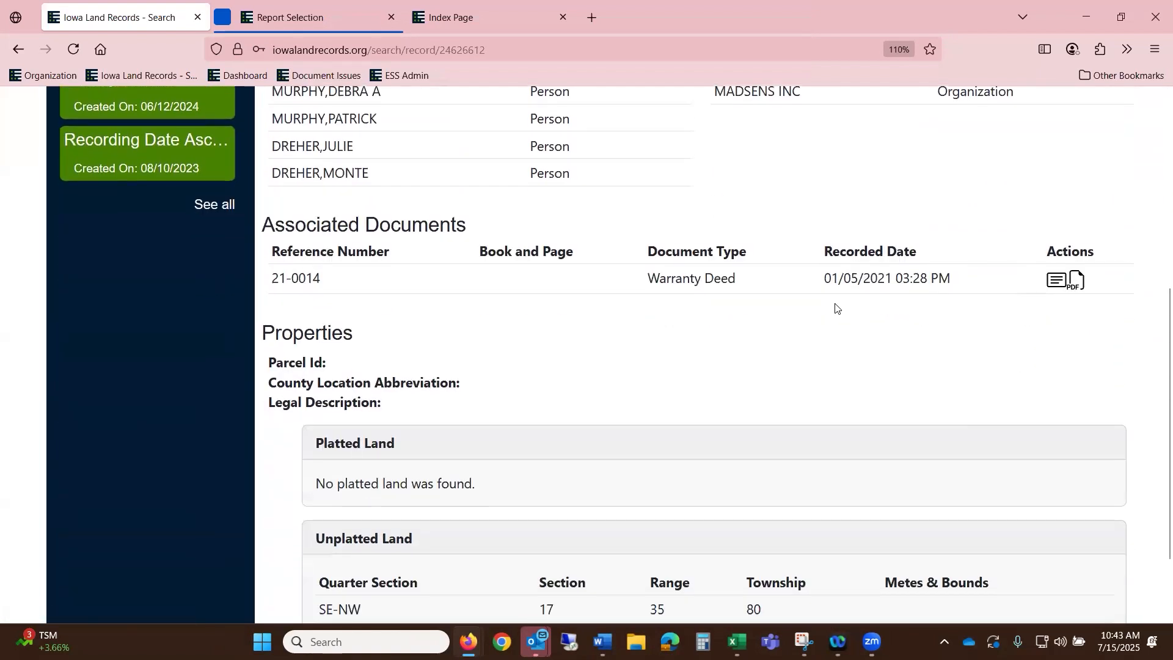
pyautogui.click(1057, 282)
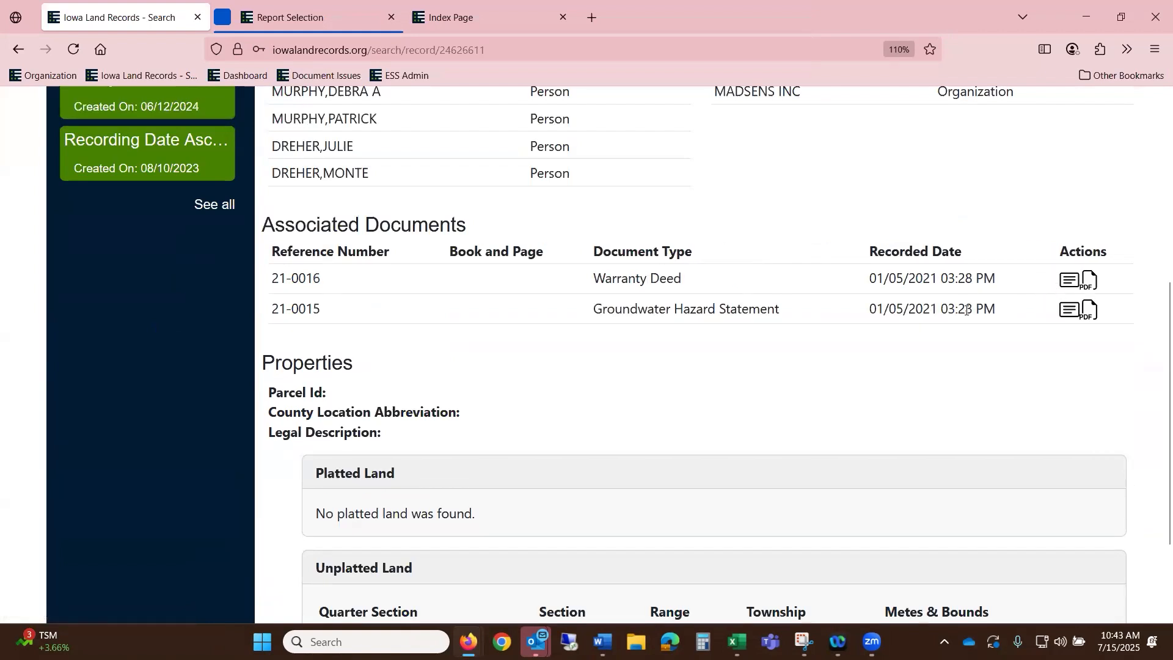
# - Download the Warranty Deed PDF 24626609.pdf, open it, and download it again
pyautogui.click(1091, 282)
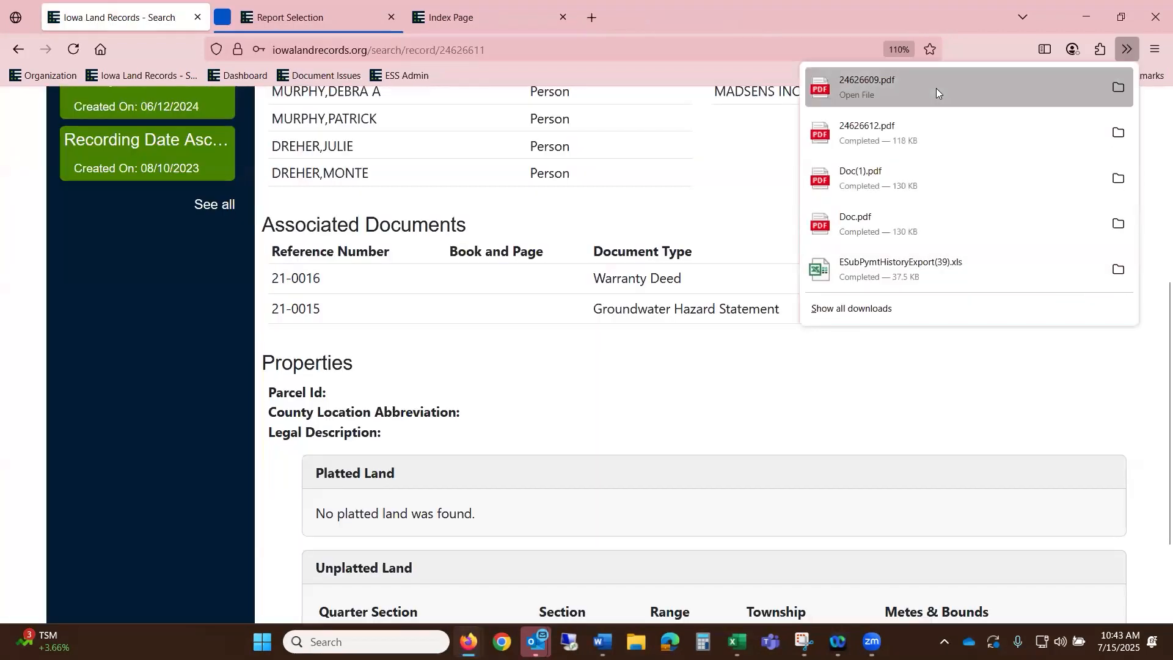
pyautogui.click(938, 88)
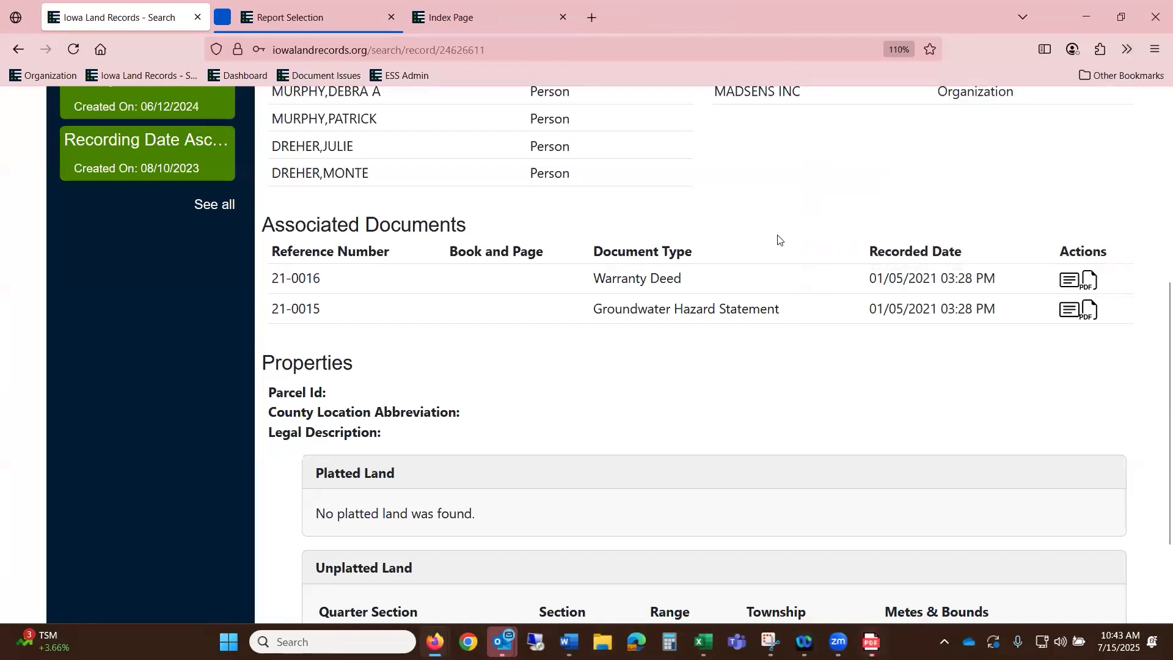
pyautogui.click(1090, 285)
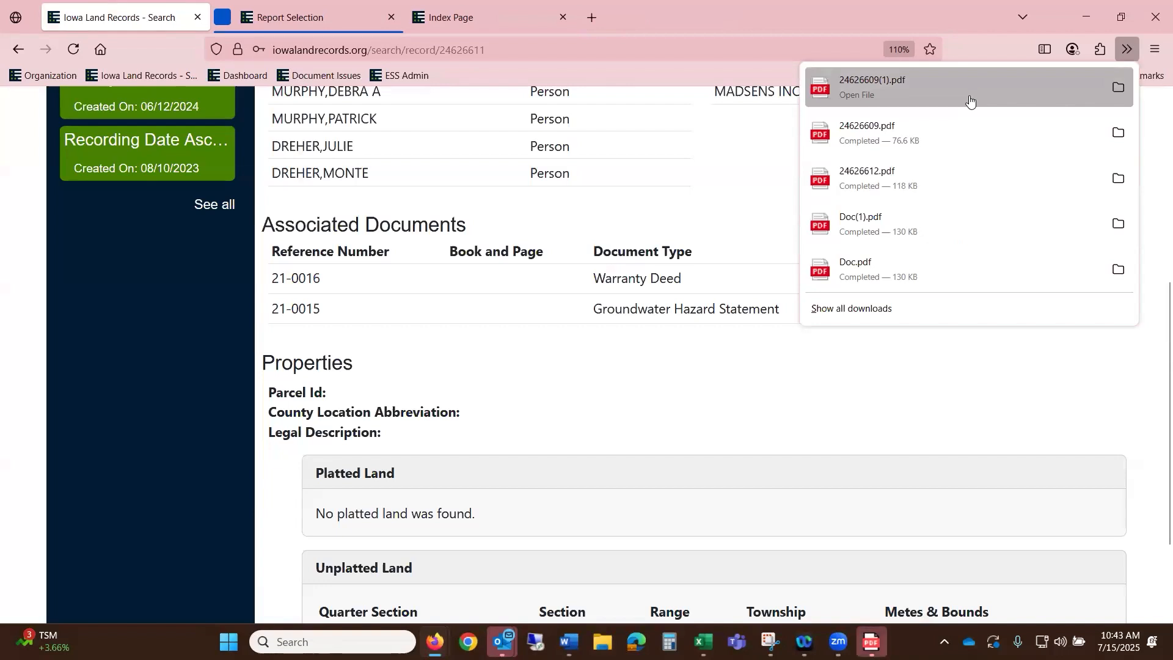
# - Open and close the new deed PDF, then view Warranty Deed 21-0014's Document View
pyautogui.click(969, 96)
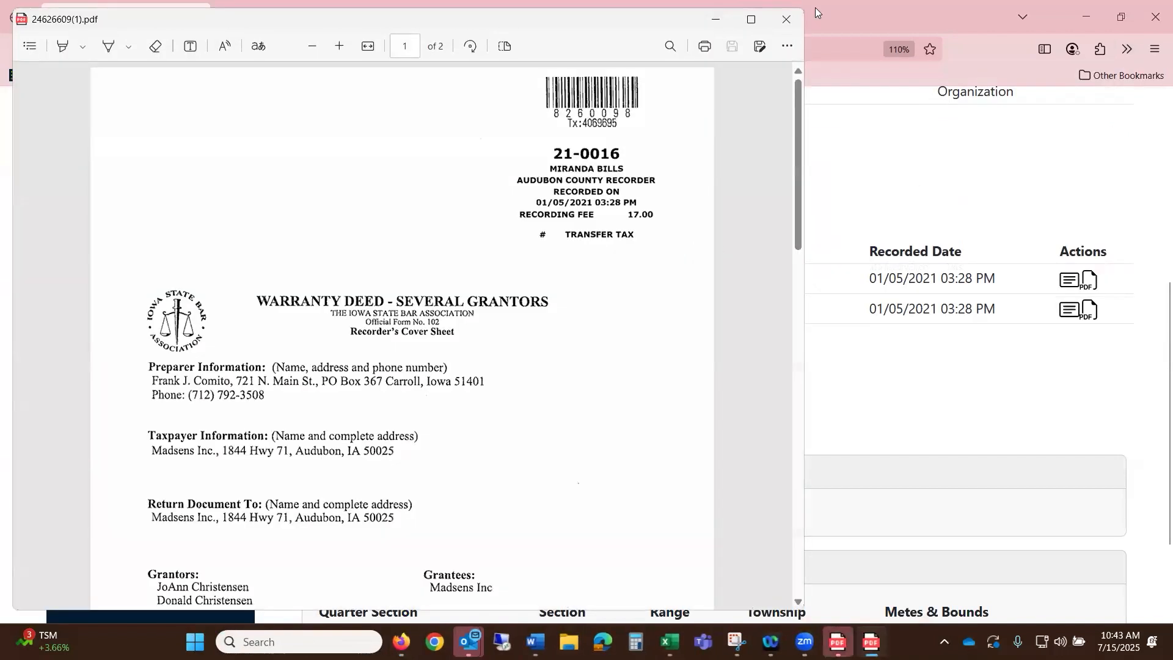
pyautogui.click(786, 26)
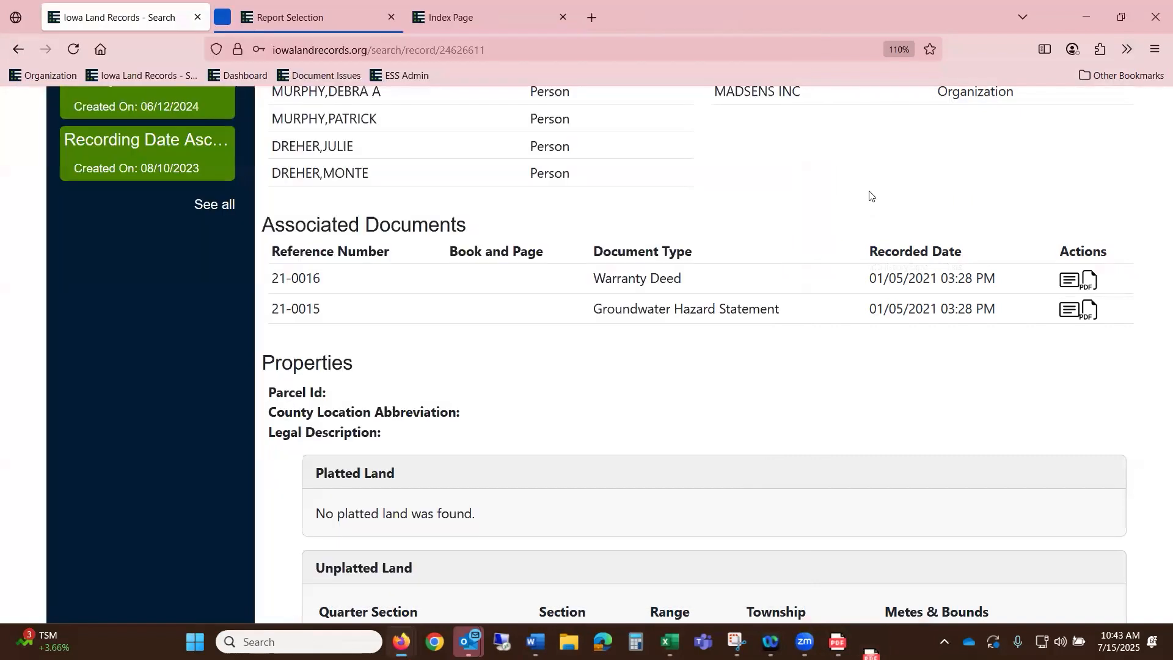
pyautogui.scroll(5, 869, 194)
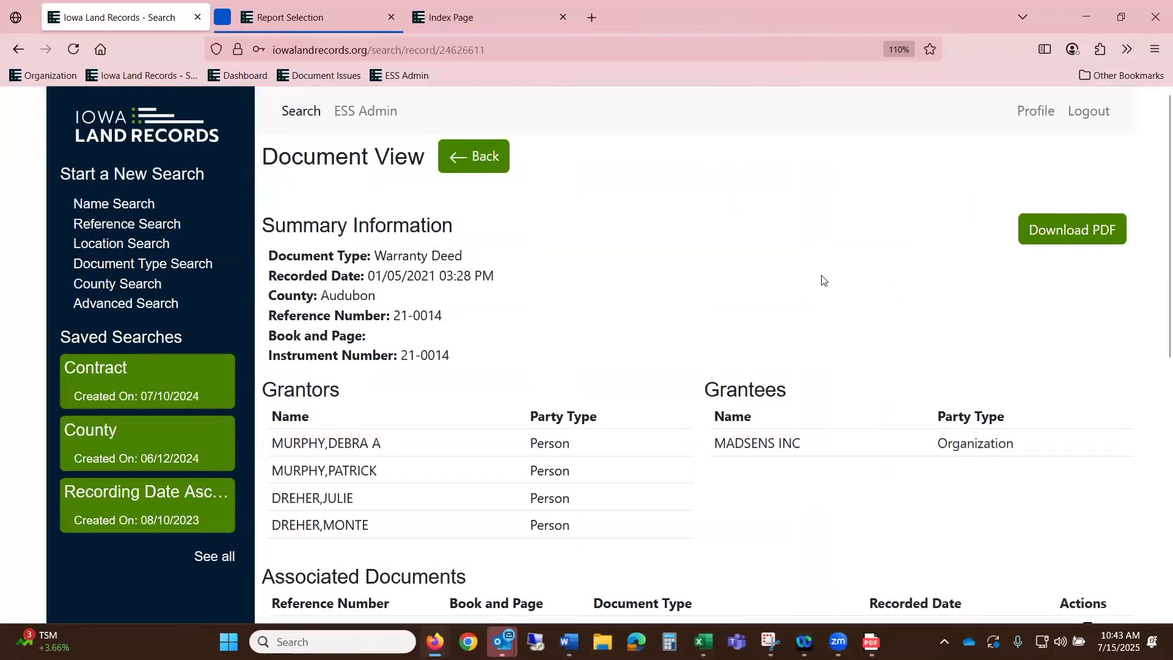
pyautogui.click(477, 159)
# - Go back from the Document View to the 21-0015 Audubon search results
pyautogui.click(478, 159)
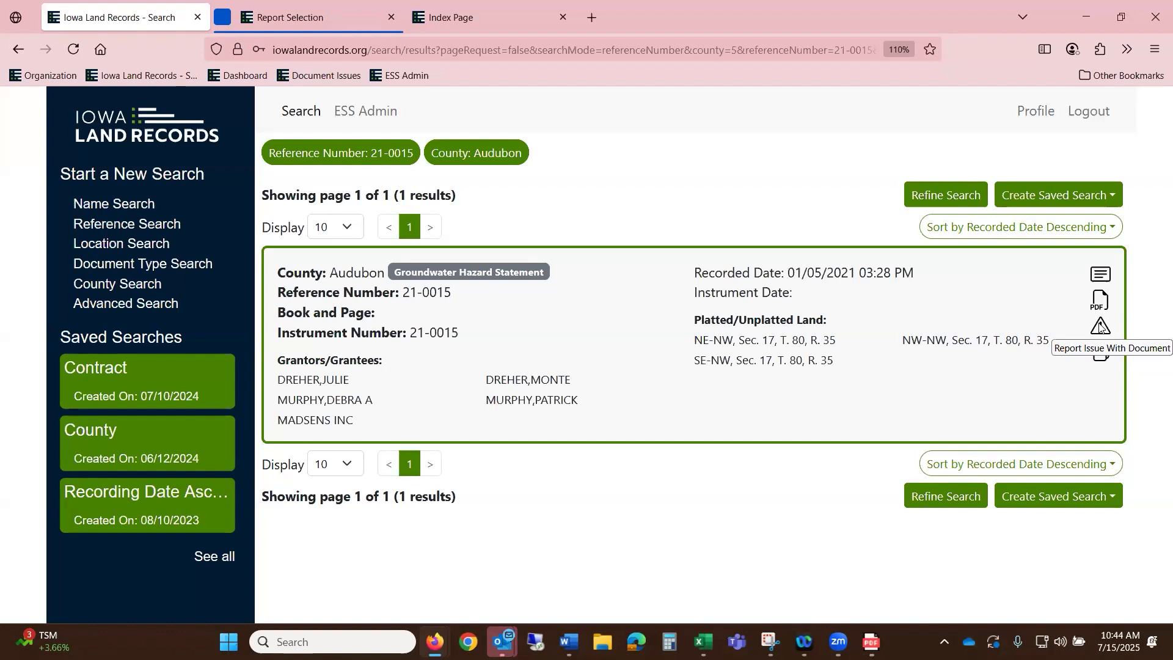
pyautogui.click(1100, 325)
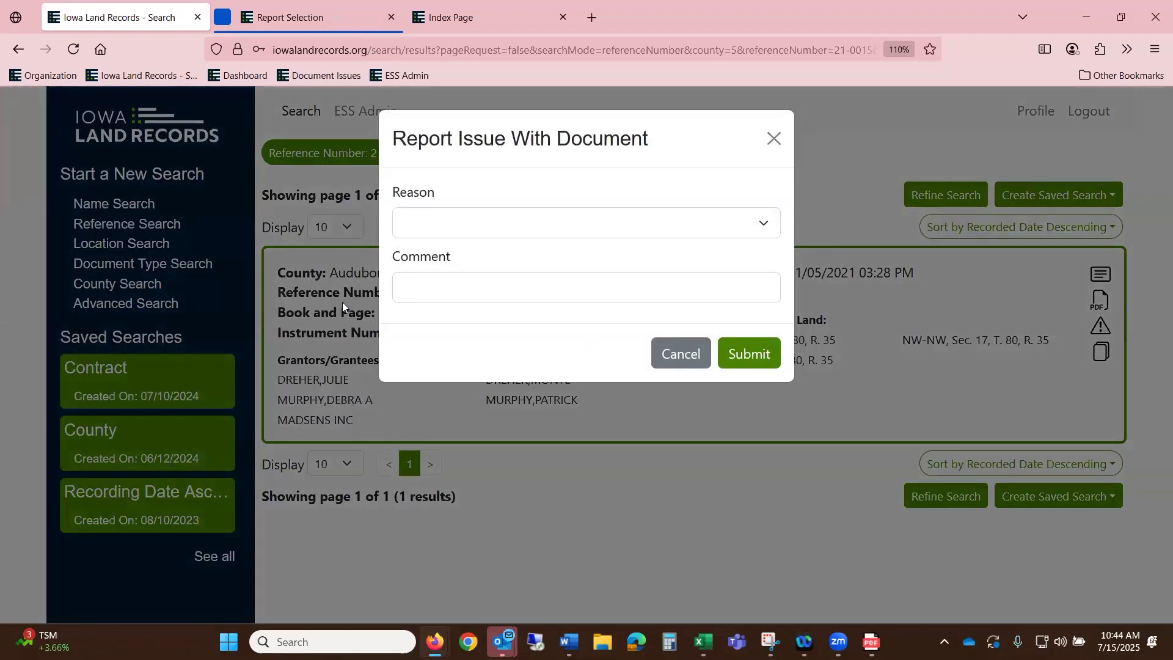
pyautogui.click(524, 231)
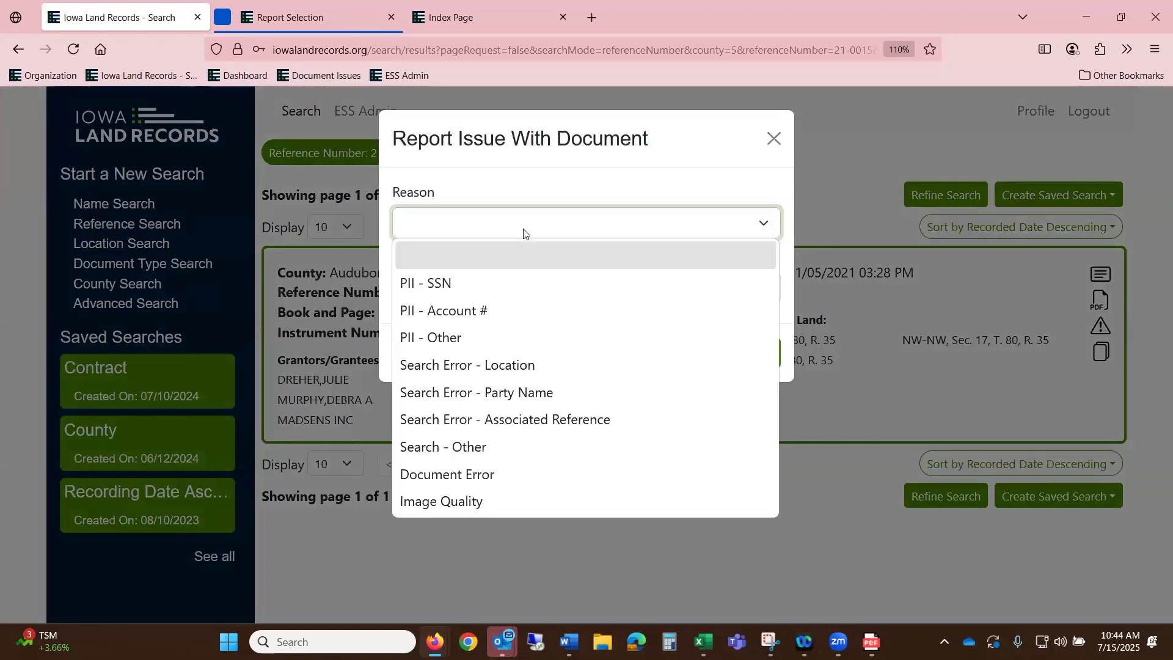
pyautogui.click(772, 140)
pyautogui.click(772, 140)
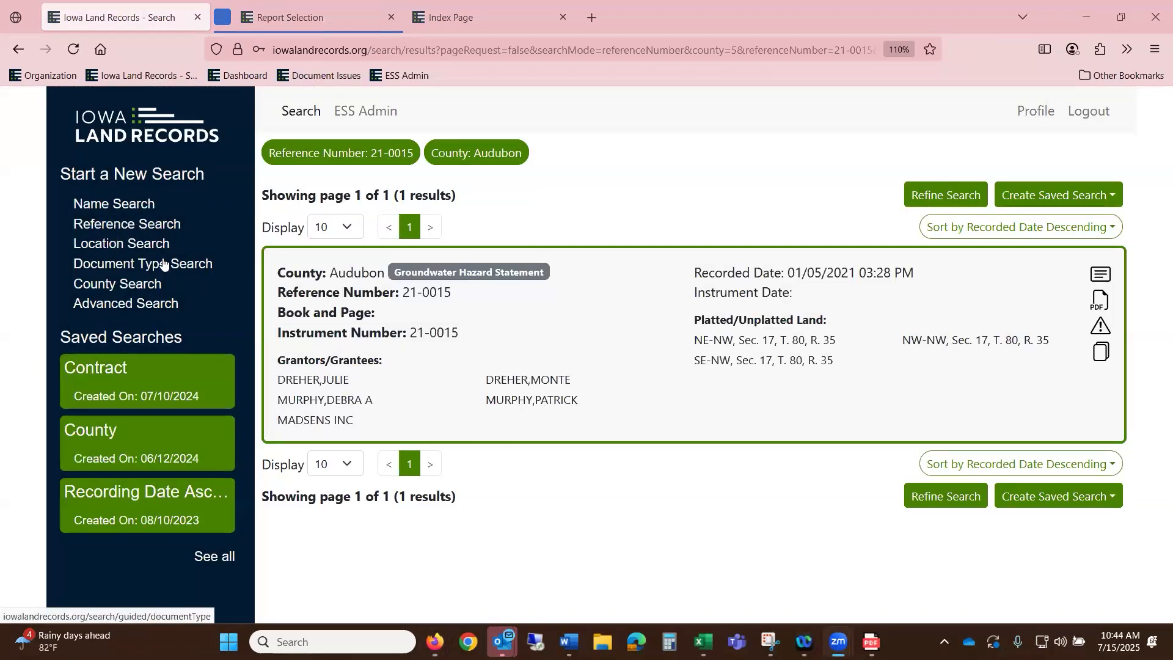
# - Run a County Search for Clay County limited to last week's records
pyautogui.click(145, 285)
pyautogui.click(421, 228)
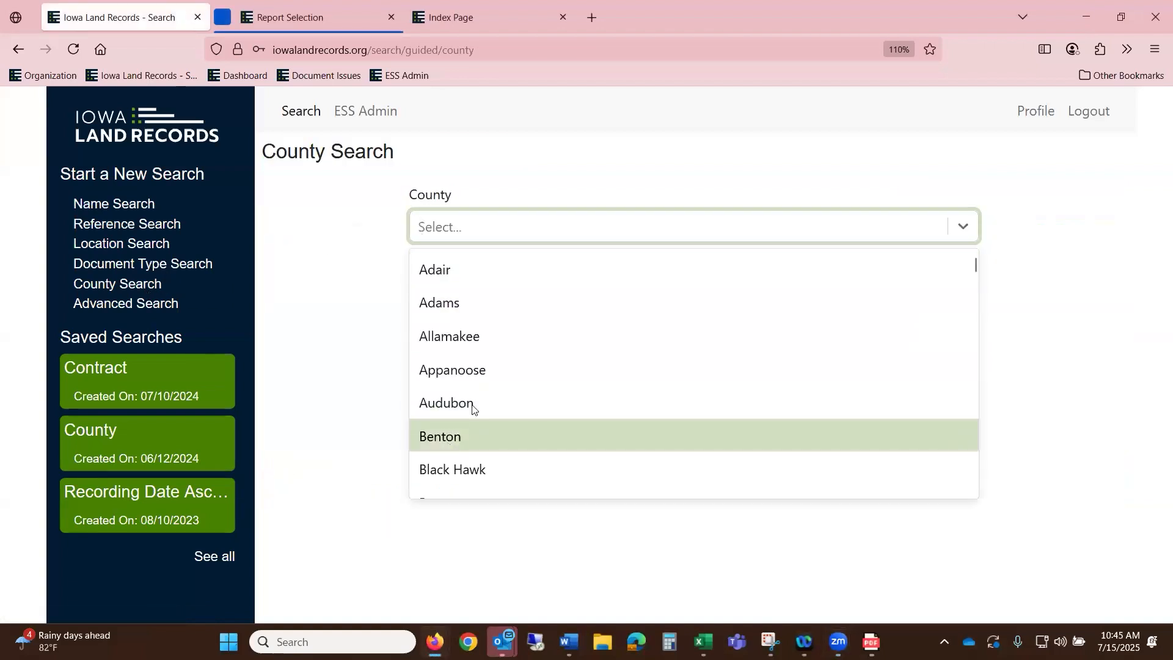
pyautogui.scroll(-8, 484, 367)
pyautogui.click(496, 409)
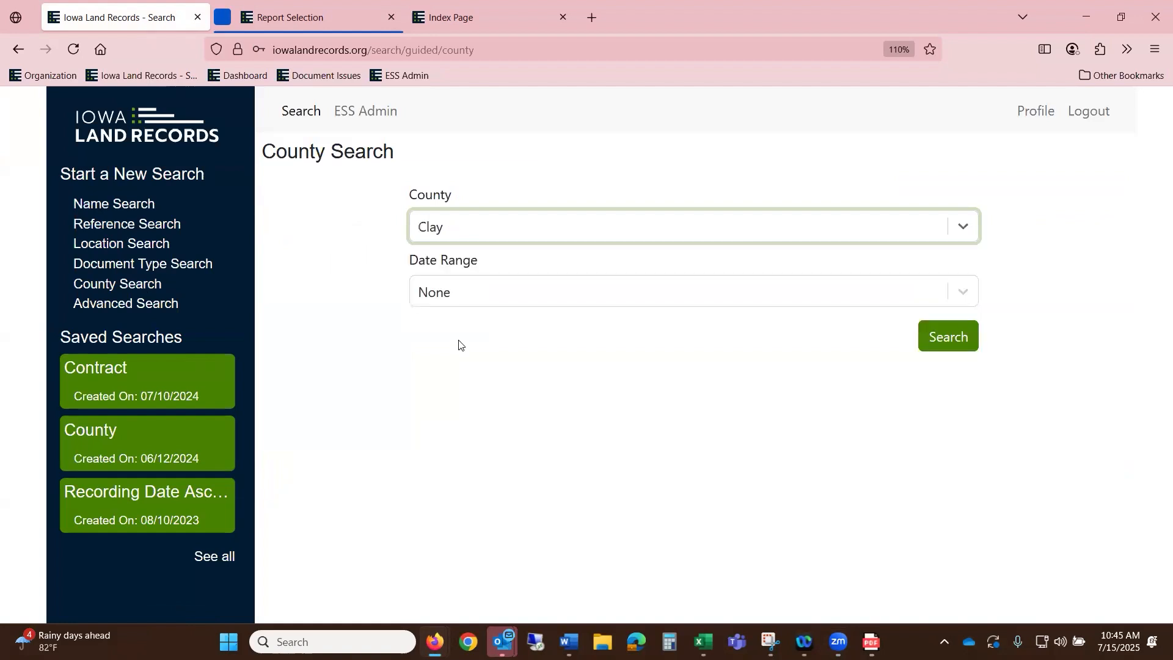
pyautogui.click(452, 294)
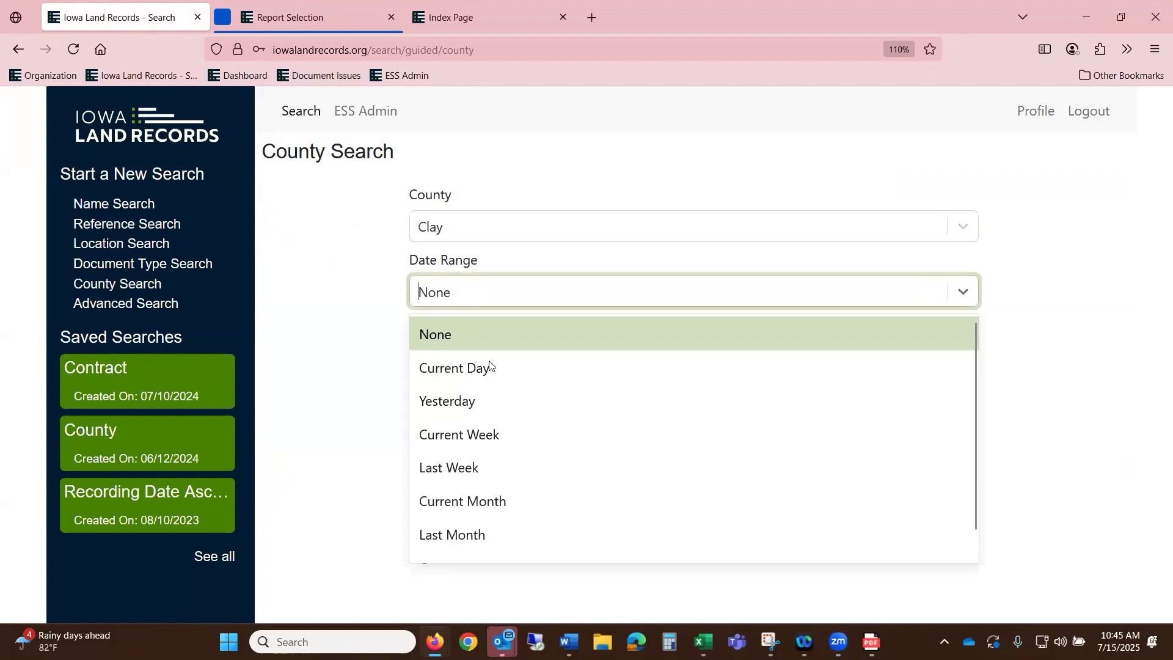
pyautogui.click(481, 467)
pyautogui.click(955, 335)
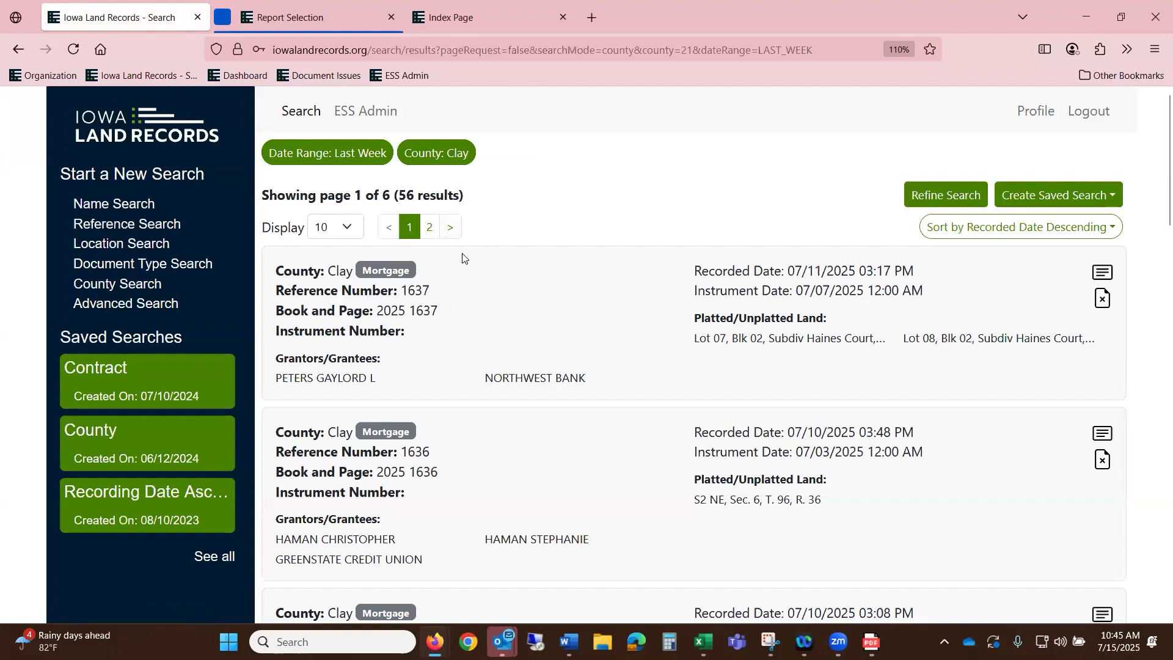
# - Show 100 results per page and sort by Book & Page ascending
pyautogui.click(346, 227)
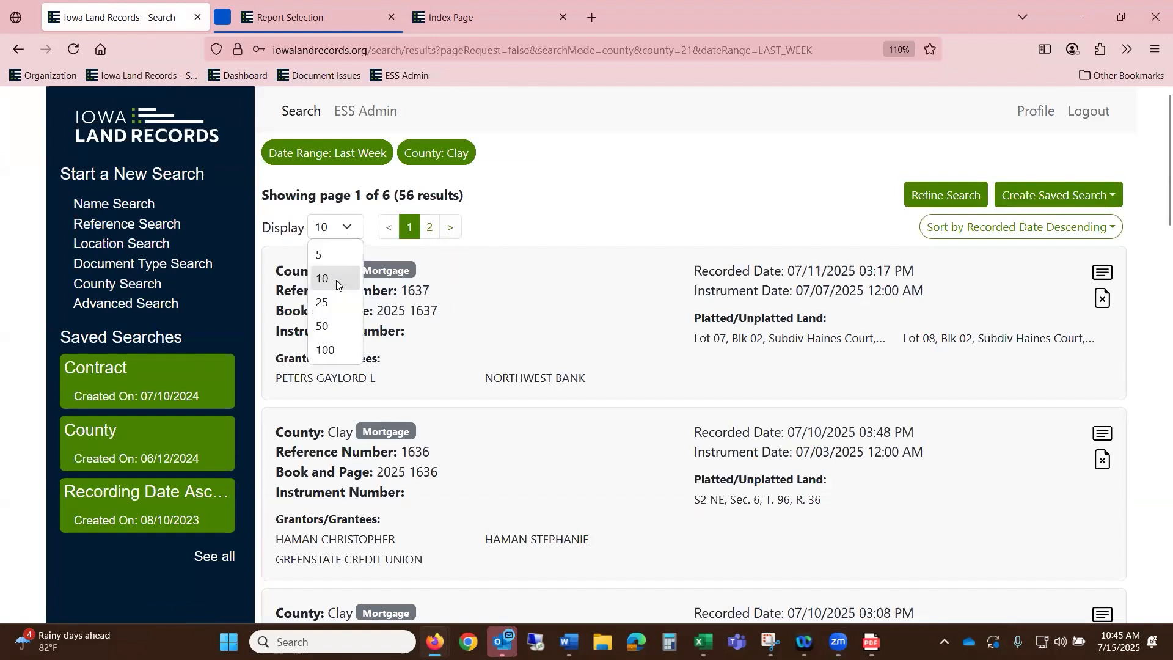
pyautogui.click(327, 350)
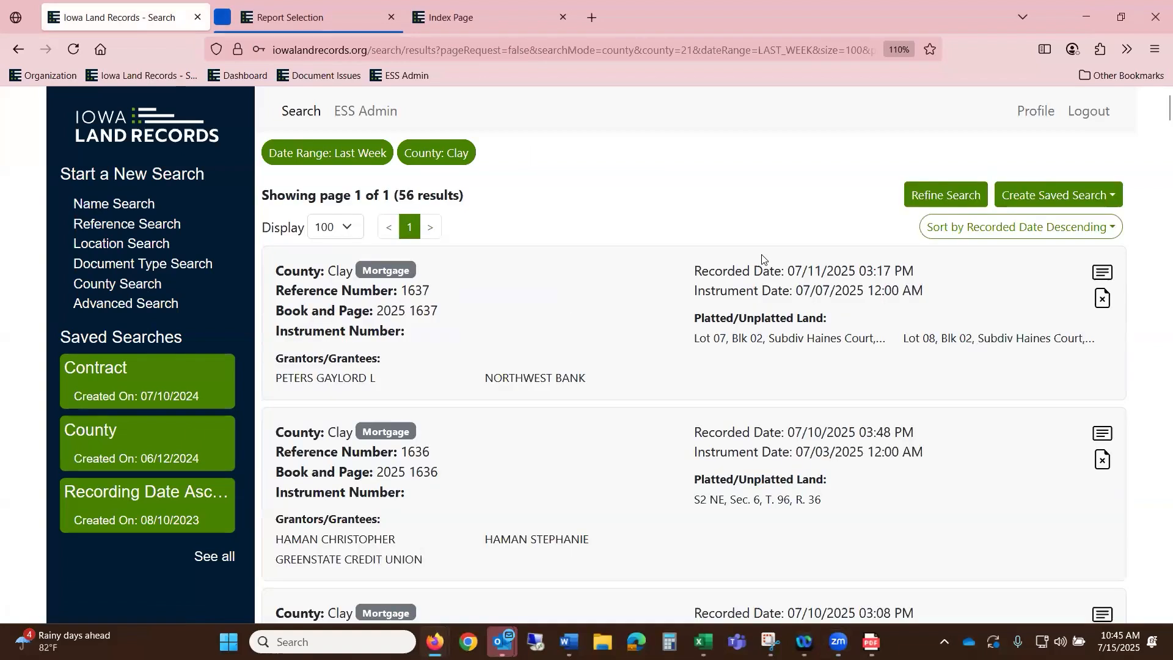
pyautogui.click(1020, 228)
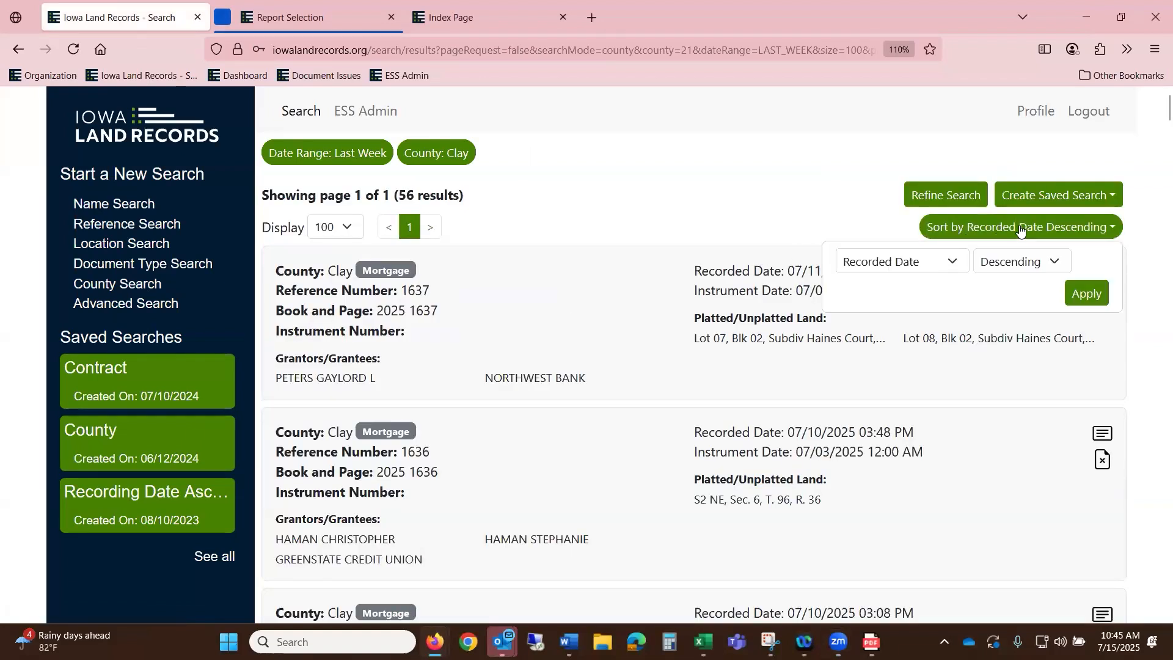
pyautogui.click(953, 228)
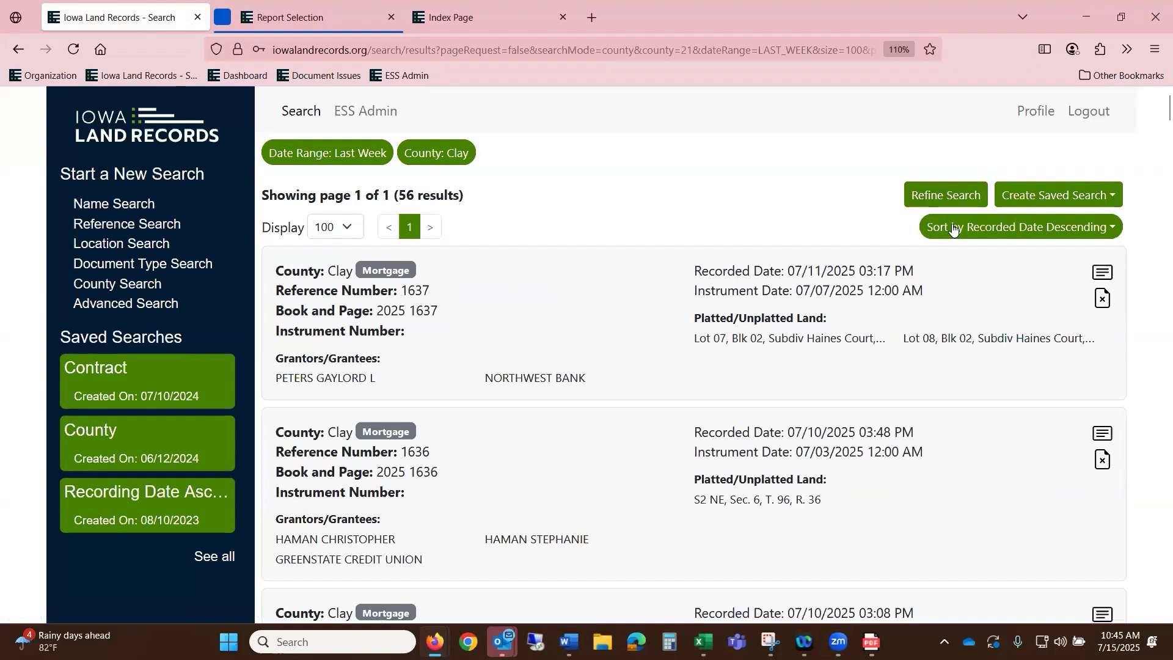
pyautogui.click(1106, 229)
pyautogui.click(899, 266)
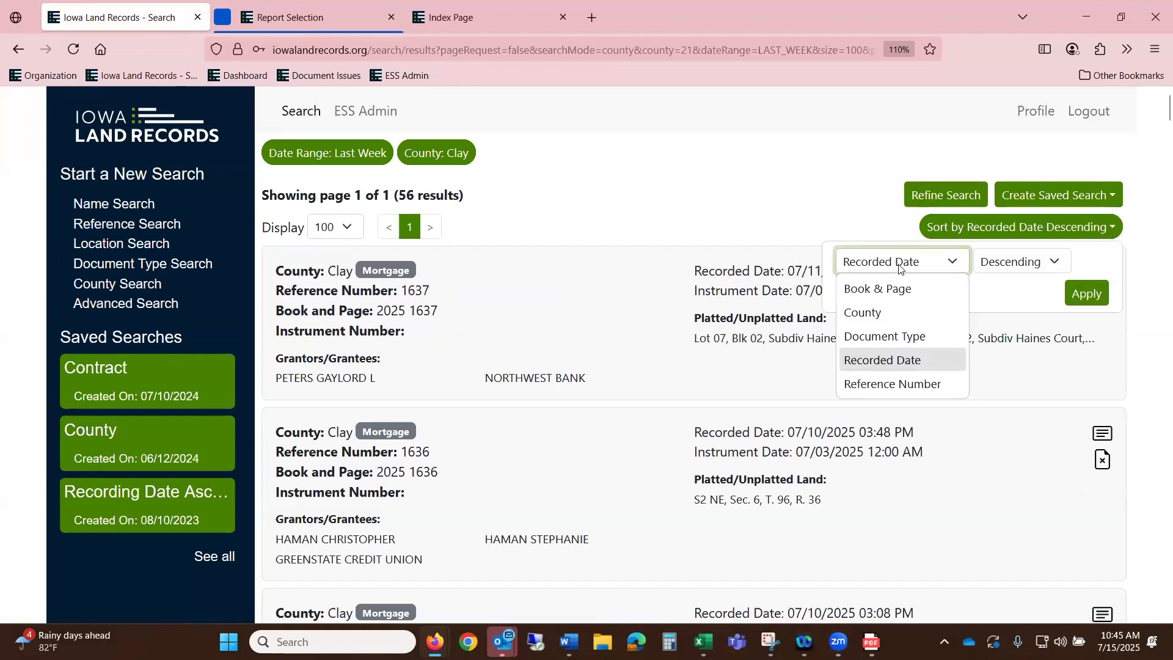
pyautogui.click(933, 288)
pyautogui.click(1020, 262)
pyautogui.click(1009, 288)
# - Apply the Book & Page sort, scroll through the Clay County results, then go to Location Search
pyautogui.click(1087, 294)
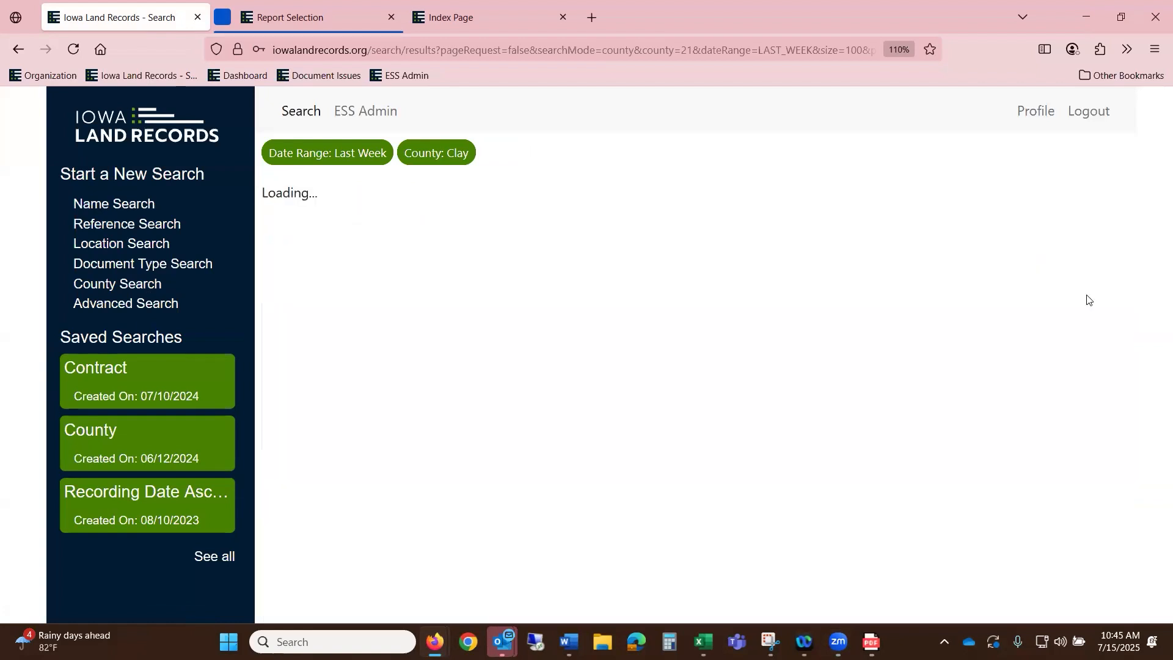
pyautogui.scroll(-1, 921, 304)
pyautogui.scroll(-6, 921, 281)
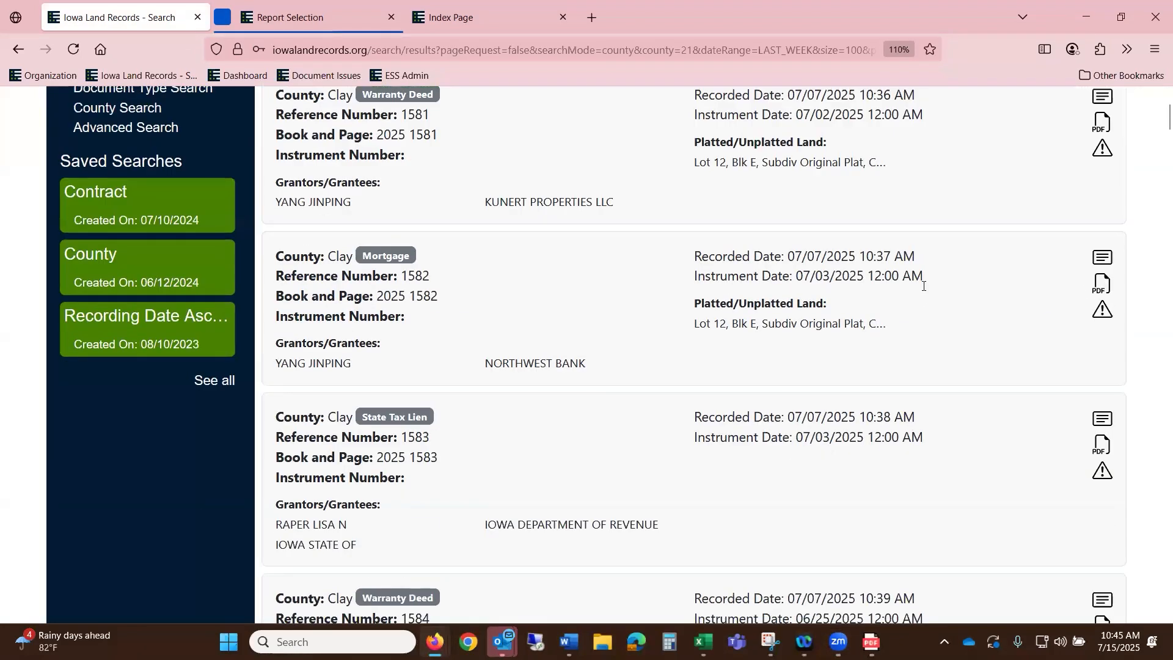
pyautogui.scroll(7, 911, 272)
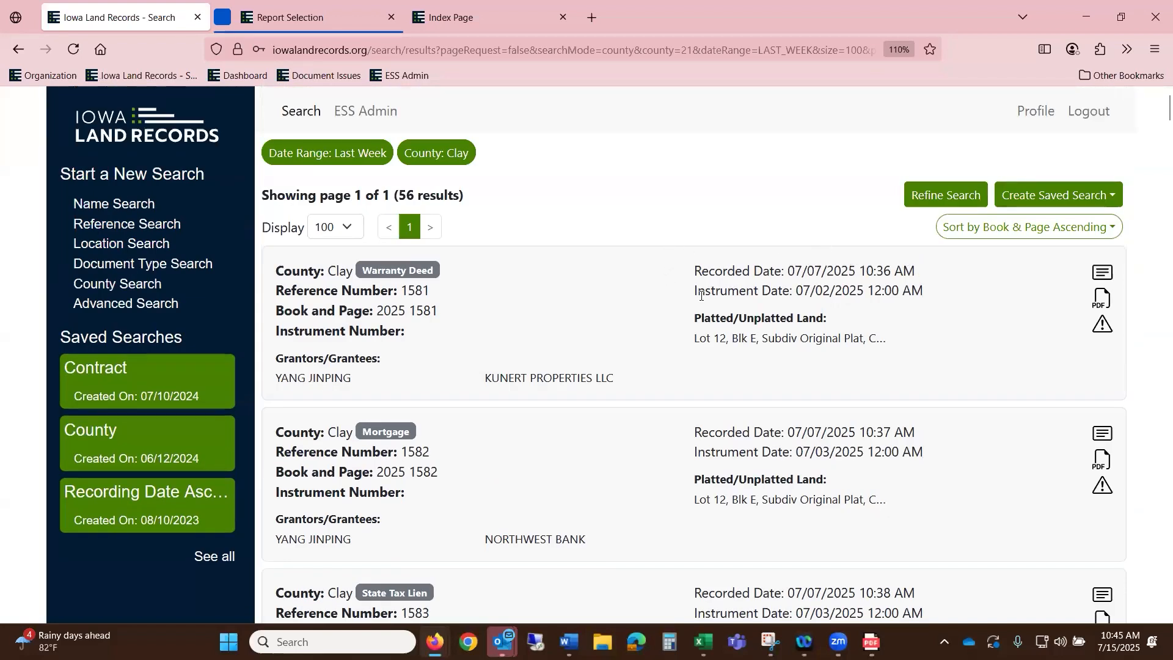
pyautogui.scroll(-7, 686, 296)
pyautogui.scroll(-4, 674, 297)
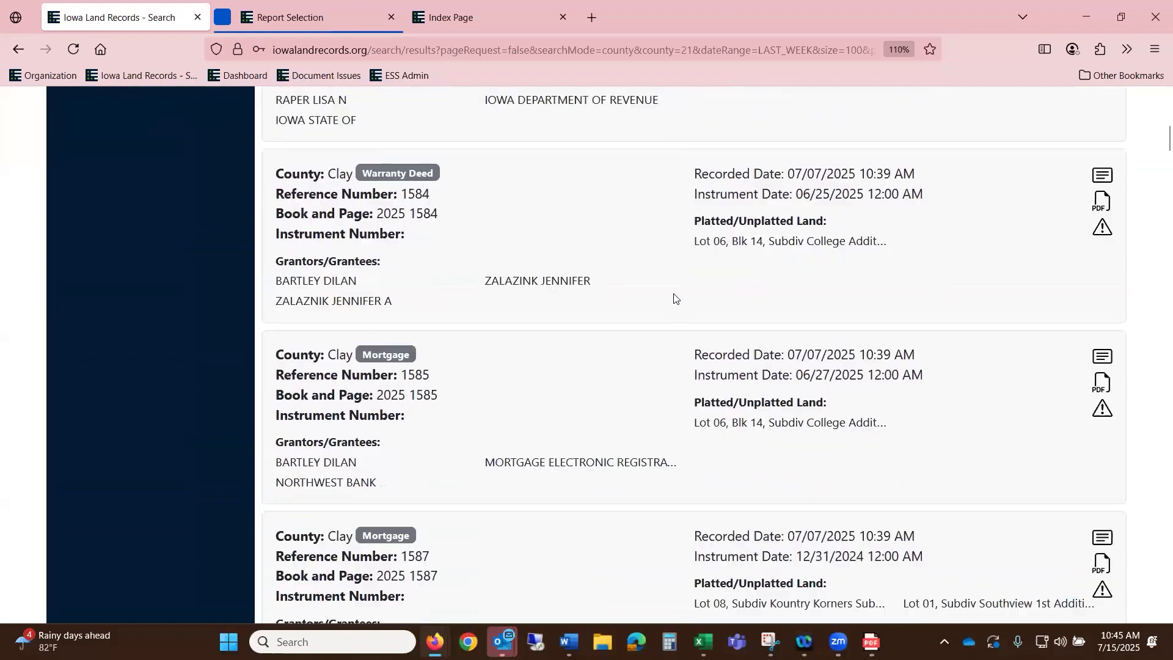
pyautogui.scroll(-3, 665, 321)
pyautogui.scroll(-1, 666, 327)
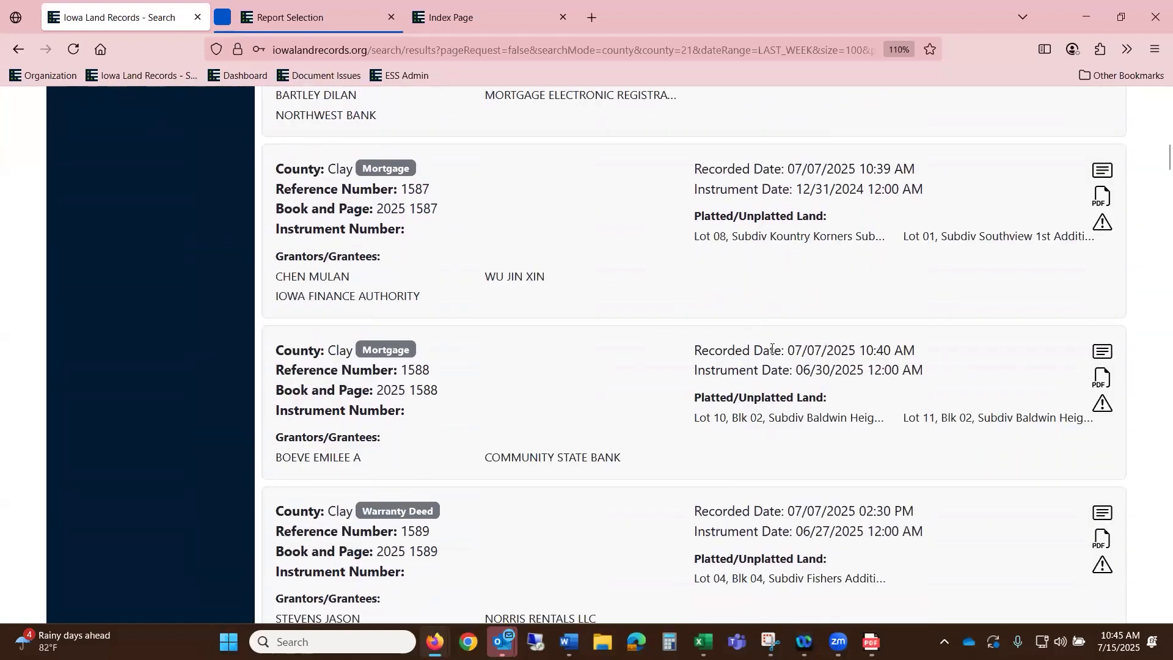
pyautogui.scroll(-2, 772, 349)
pyautogui.scroll(-9, 793, 363)
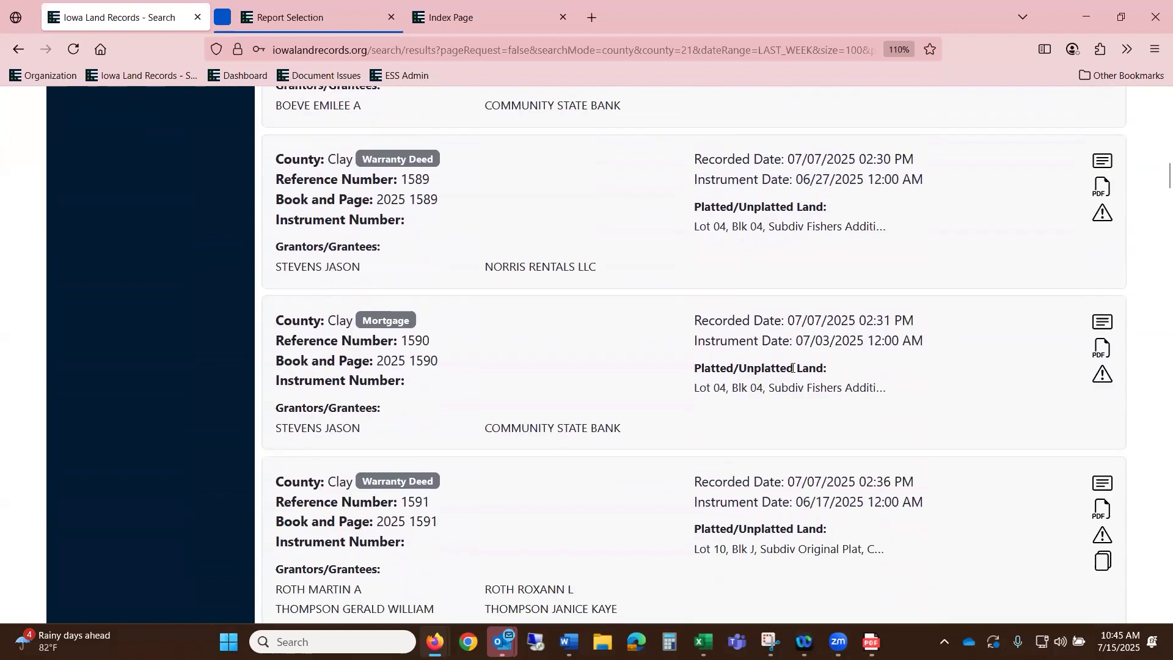
pyautogui.scroll(20, 883, 354)
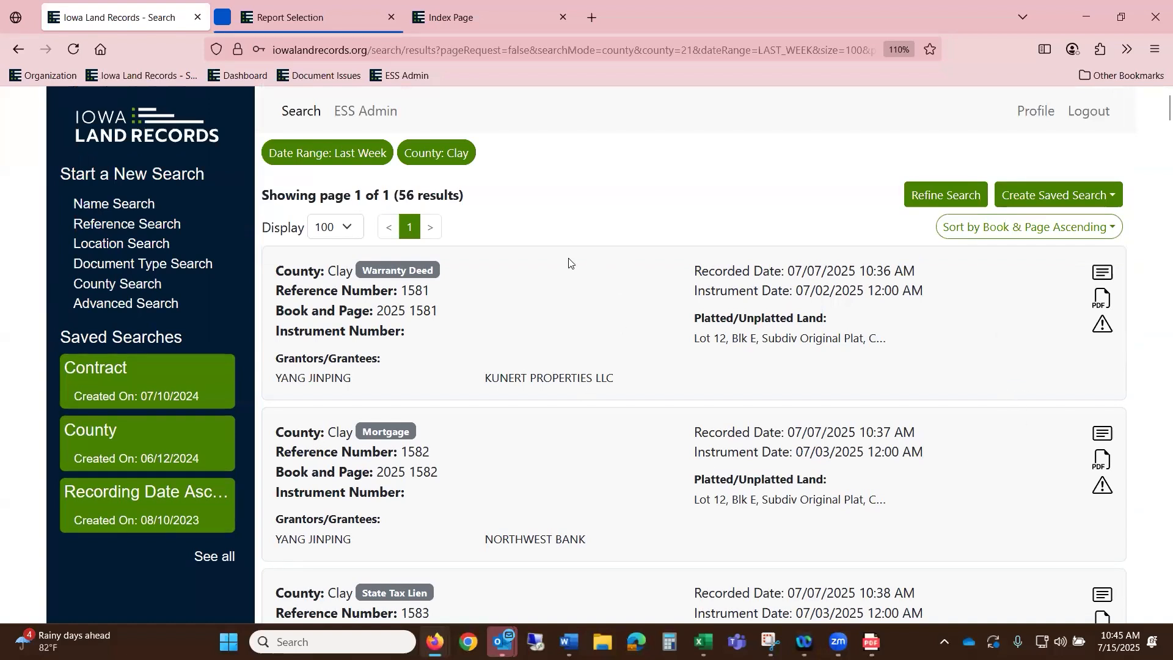
pyautogui.click(160, 245)
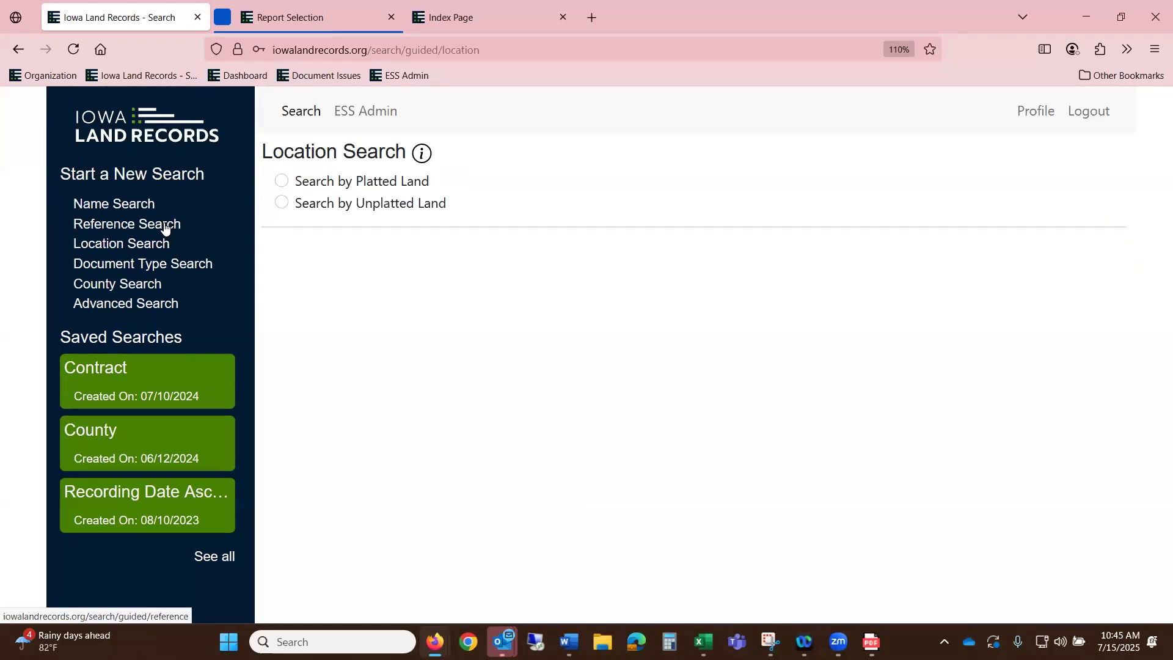
# - Set up a platted-land Location Search for Adair County with a current-week date range
pyautogui.click(378, 204)
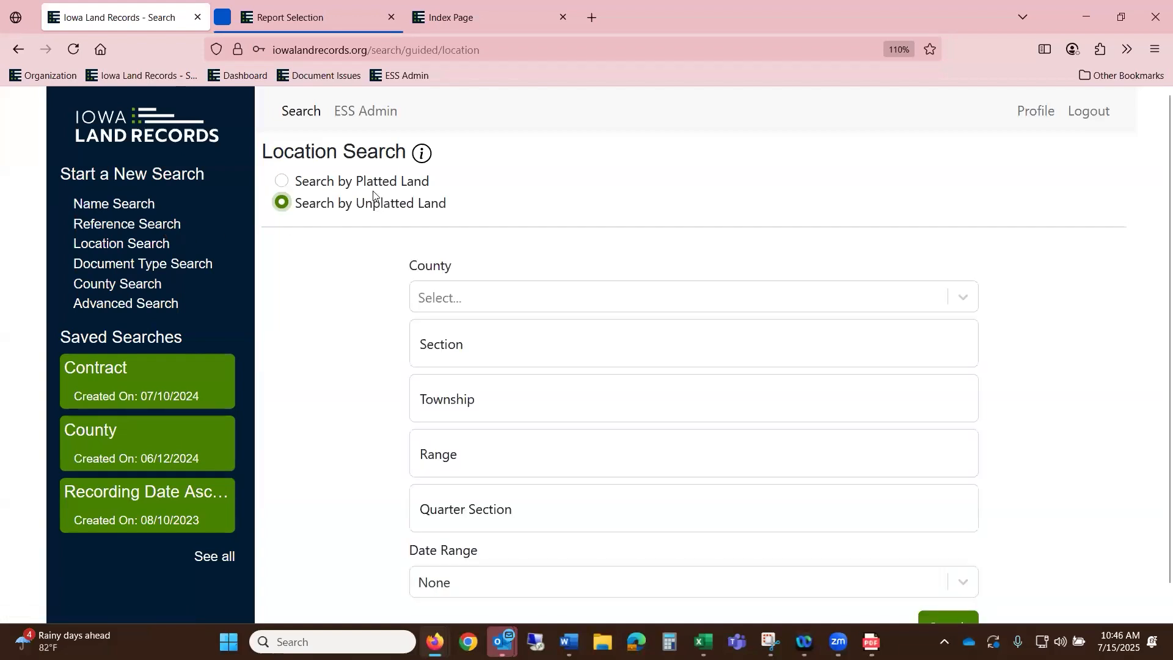
pyautogui.click(374, 183)
pyautogui.click(468, 297)
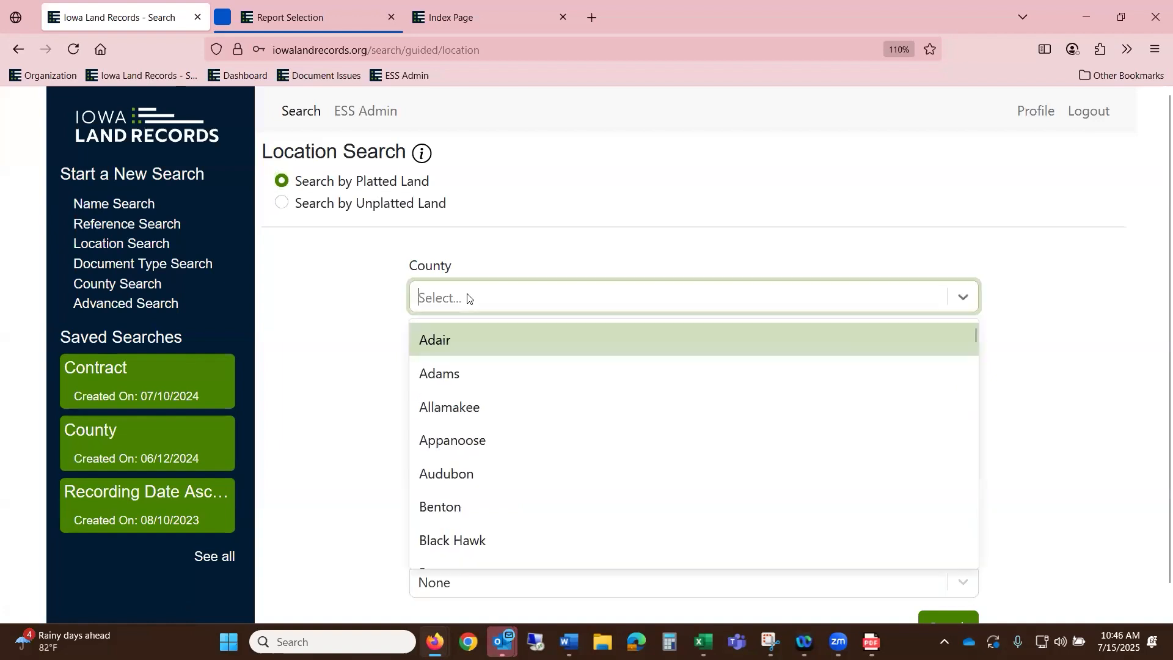
pyautogui.click(453, 342)
pyautogui.scroll(-1, 526, 555)
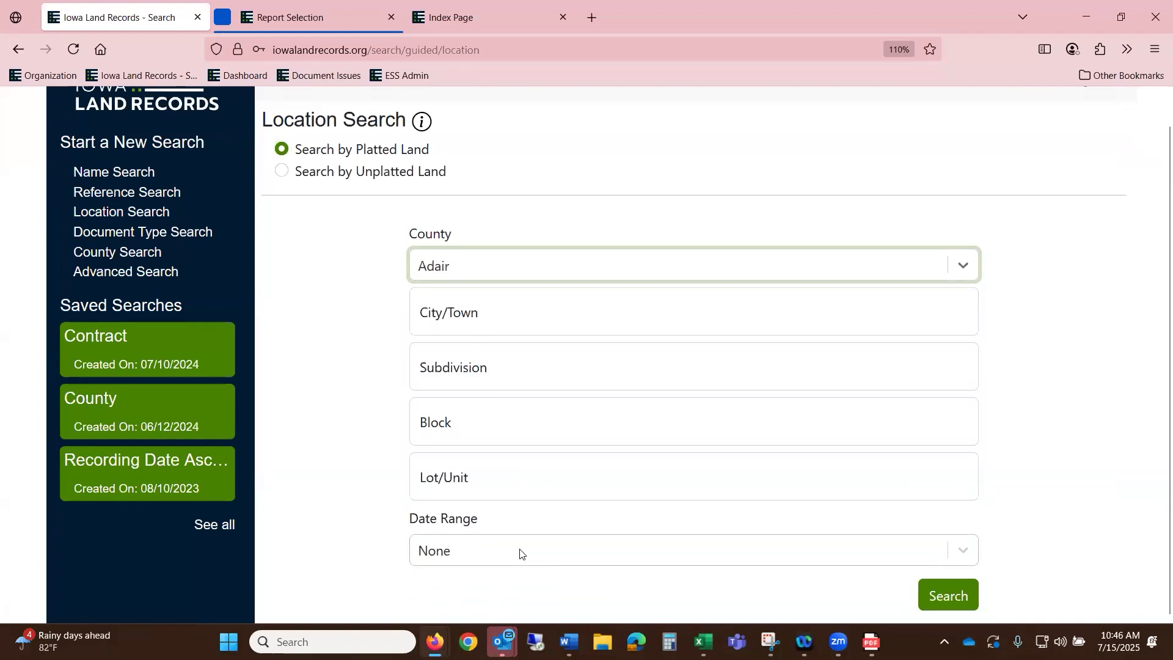
pyautogui.click(518, 553)
pyautogui.click(526, 492)
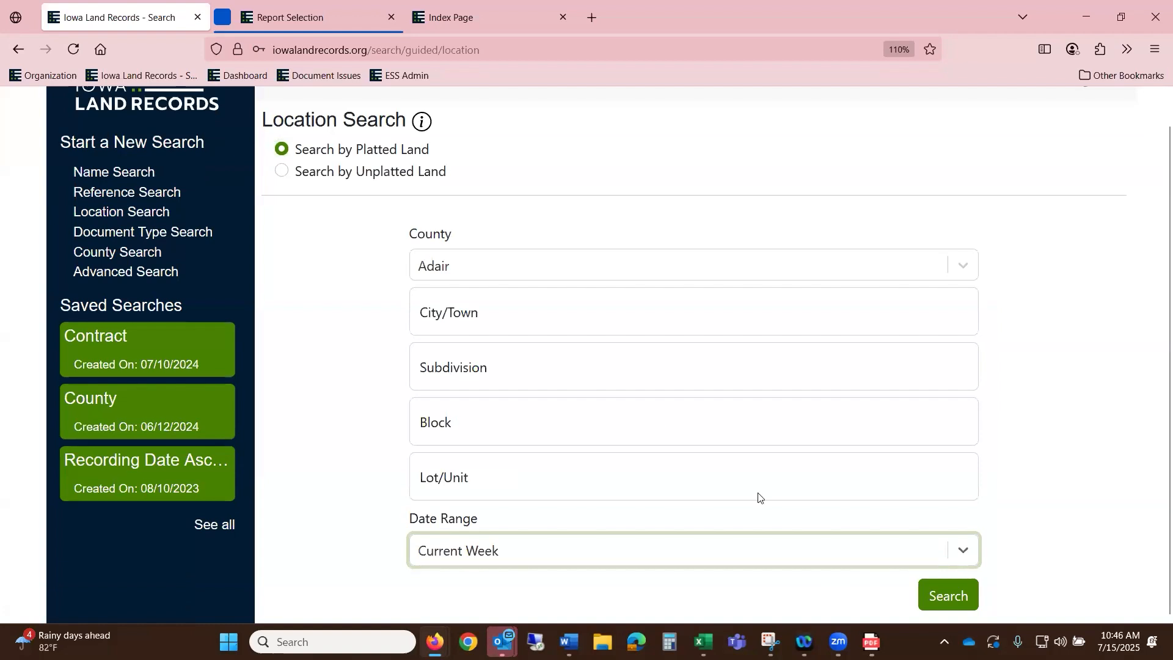
pyautogui.click(953, 597)
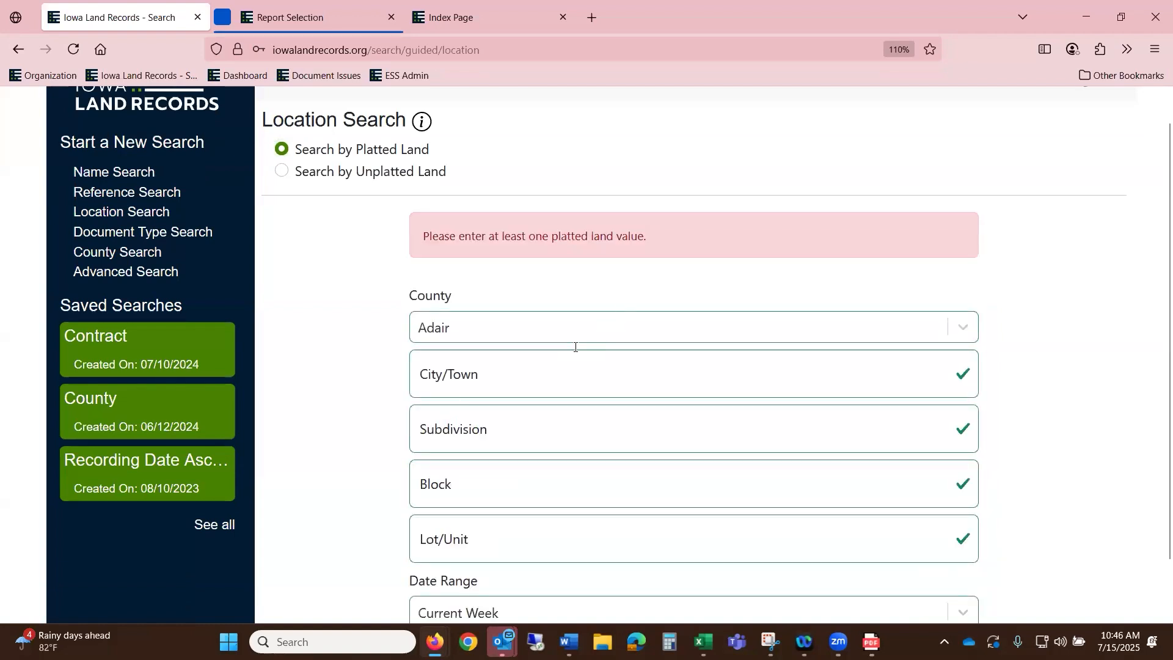
# - Enter ADAIR as the City/Town and run the location search
pyautogui.click(457, 378)
pyautogui.write('A')
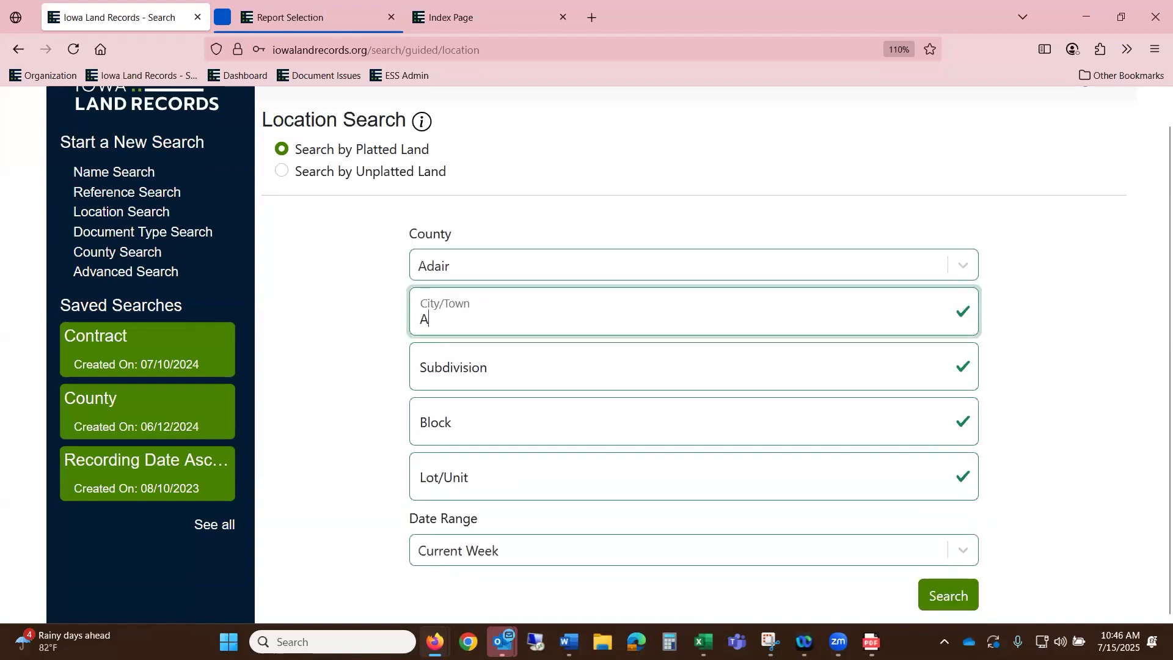
pyautogui.write('DAIR')
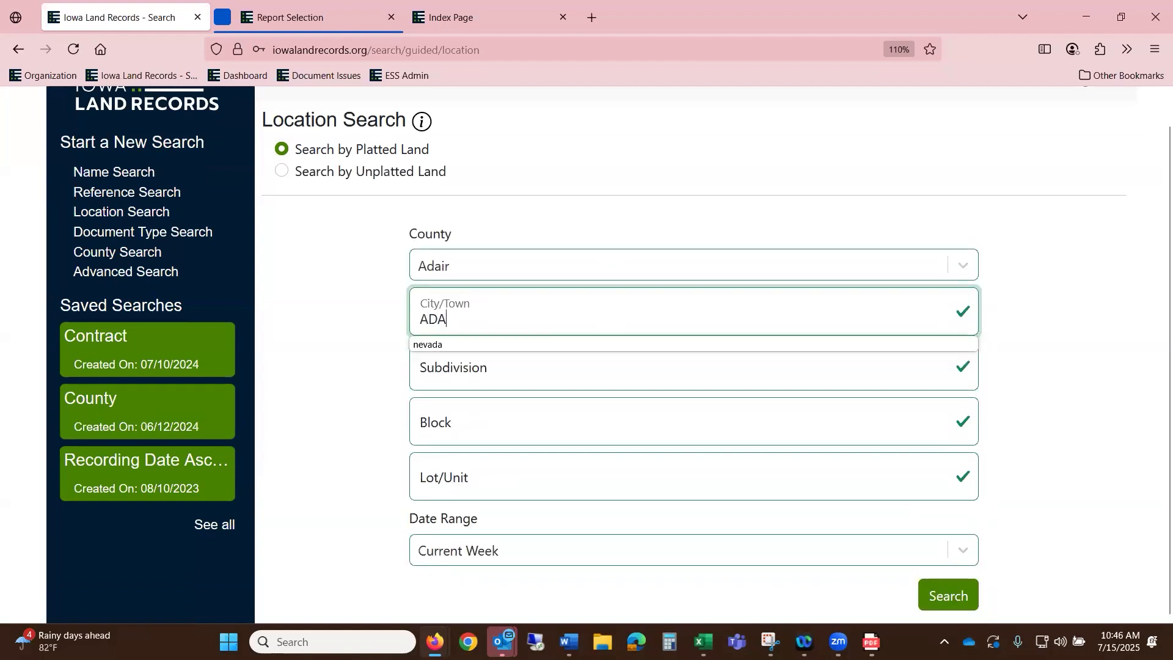
pyautogui.click(966, 598)
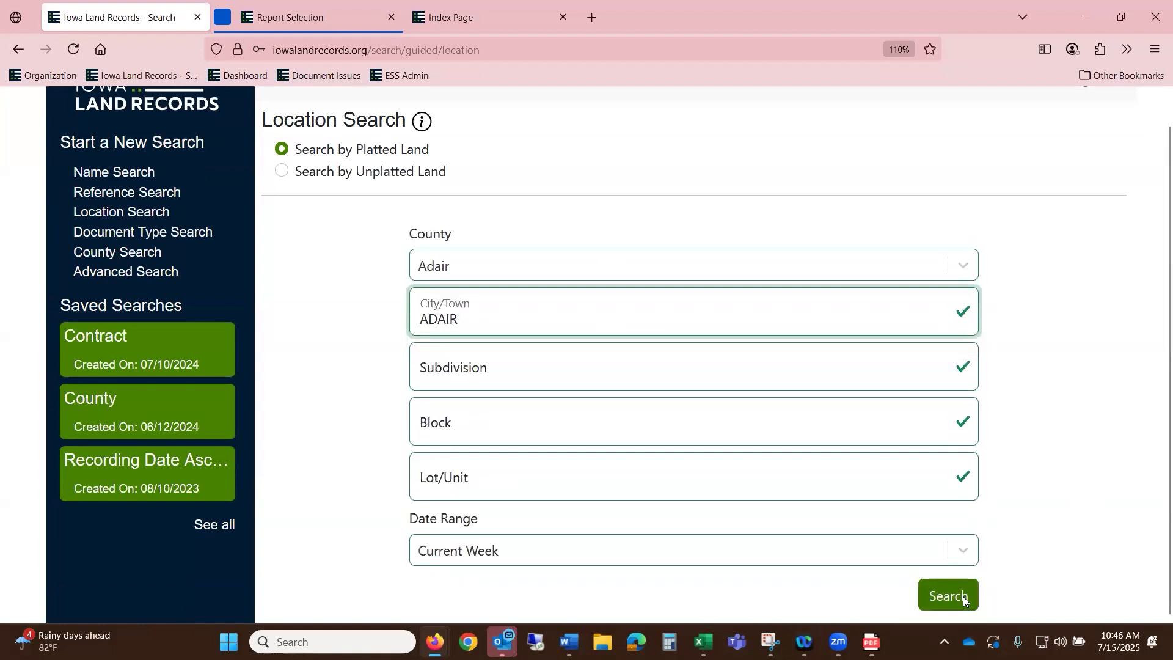
# - Refine the search to a Current Month date range and rerun it
pyautogui.click(935, 284)
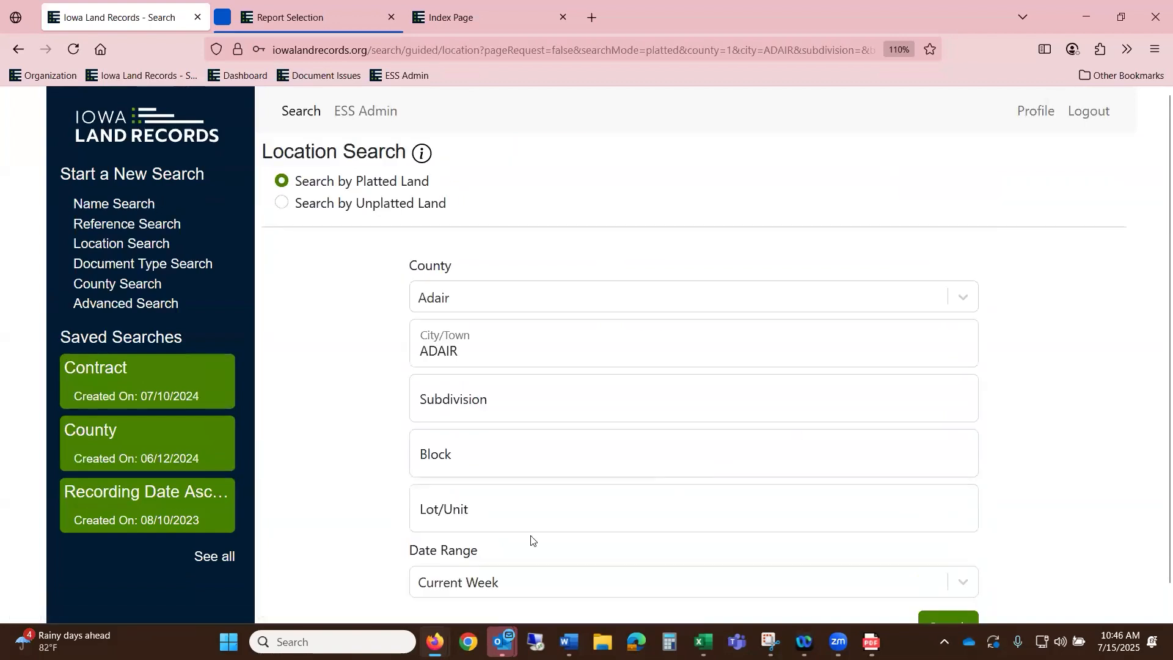
pyautogui.scroll(-1, 531, 542)
pyautogui.click(537, 564)
pyautogui.click(960, 556)
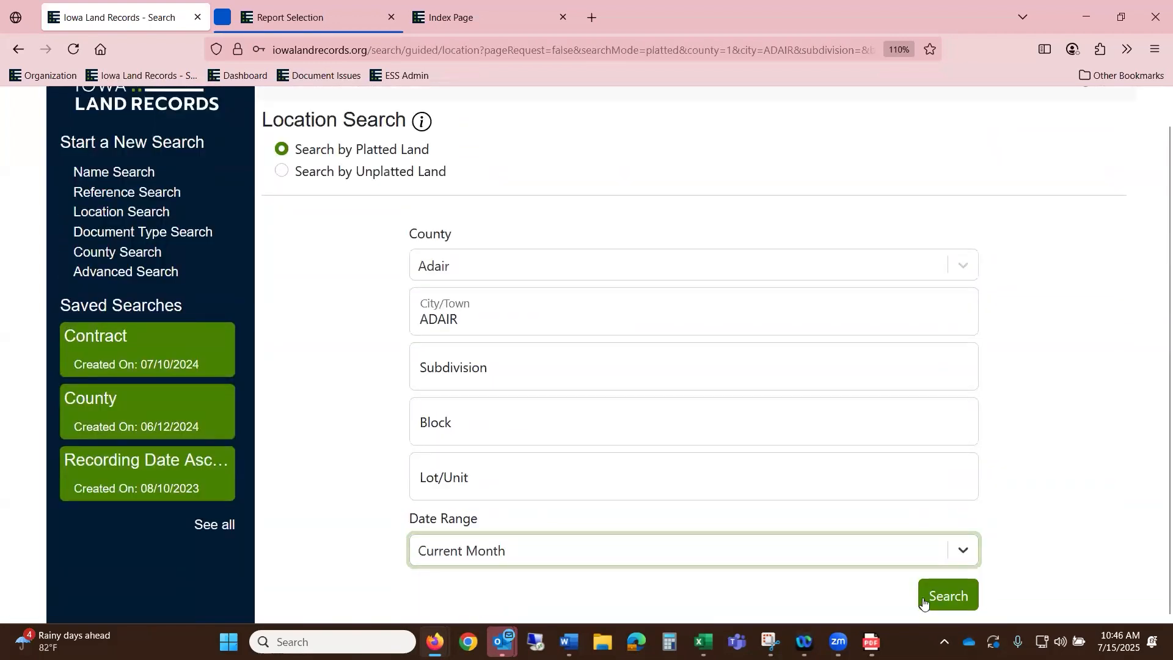
pyautogui.click(936, 592)
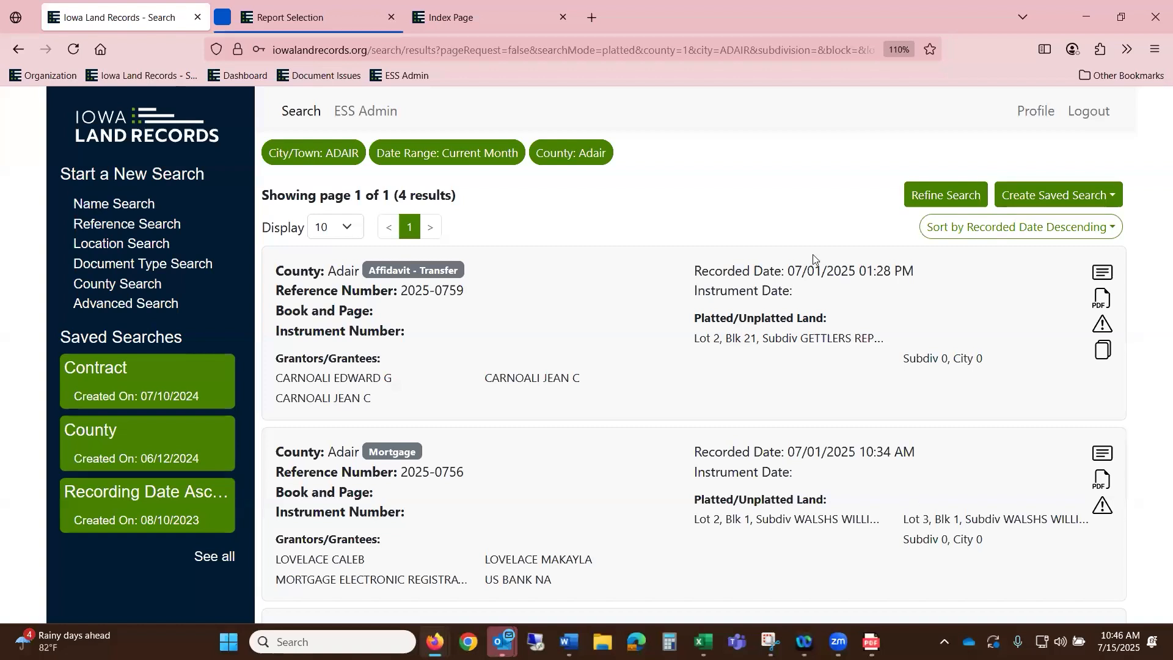
# - Open the first Adair record (2025-0759) and copy its GETTLERS REPLAT legal description
pyautogui.click(1105, 274)
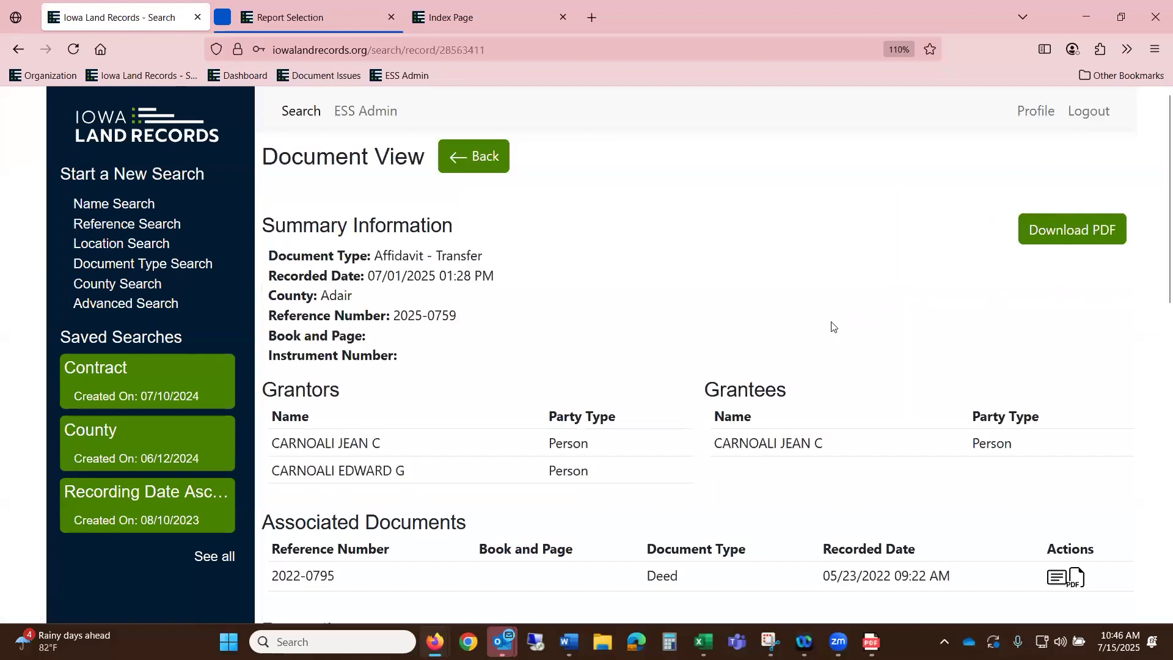
pyautogui.scroll(-8, 822, 325)
pyautogui.scroll(-4, 822, 325)
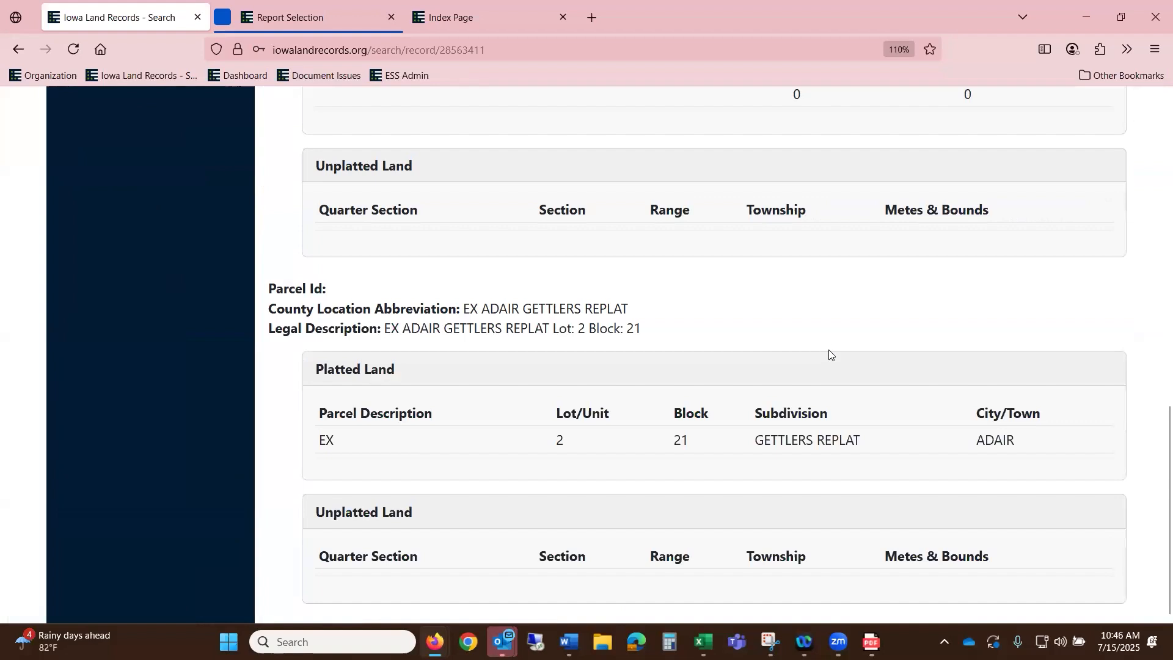
pyautogui.scroll(12, 1046, 453)
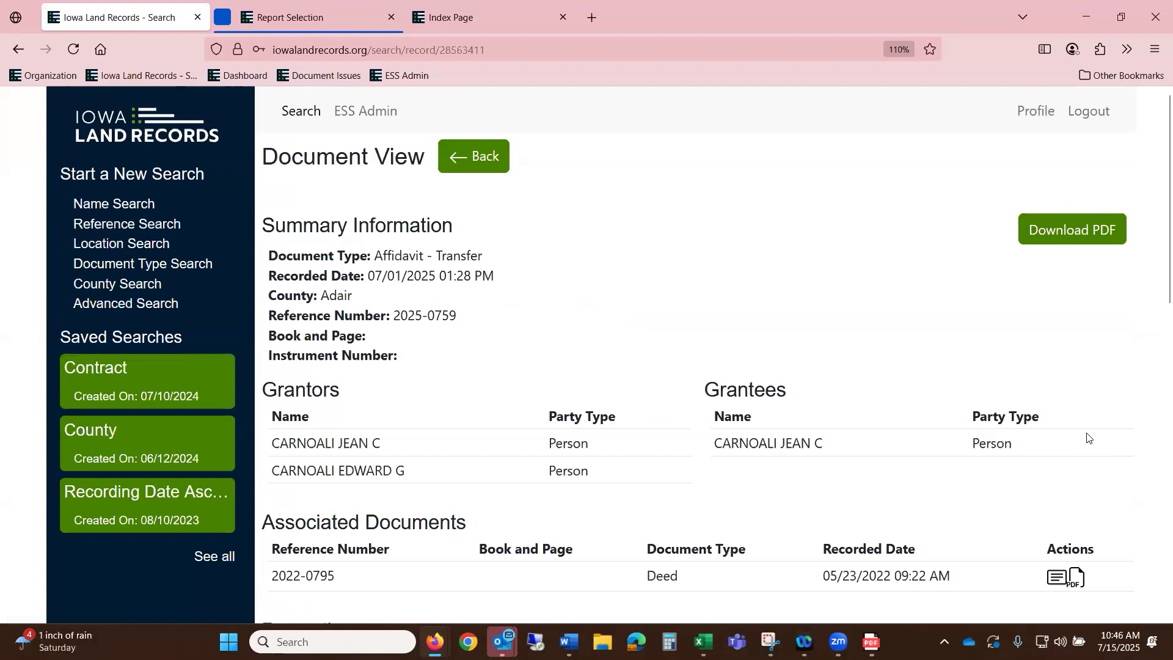
pyautogui.scroll(-5, 1051, 401)
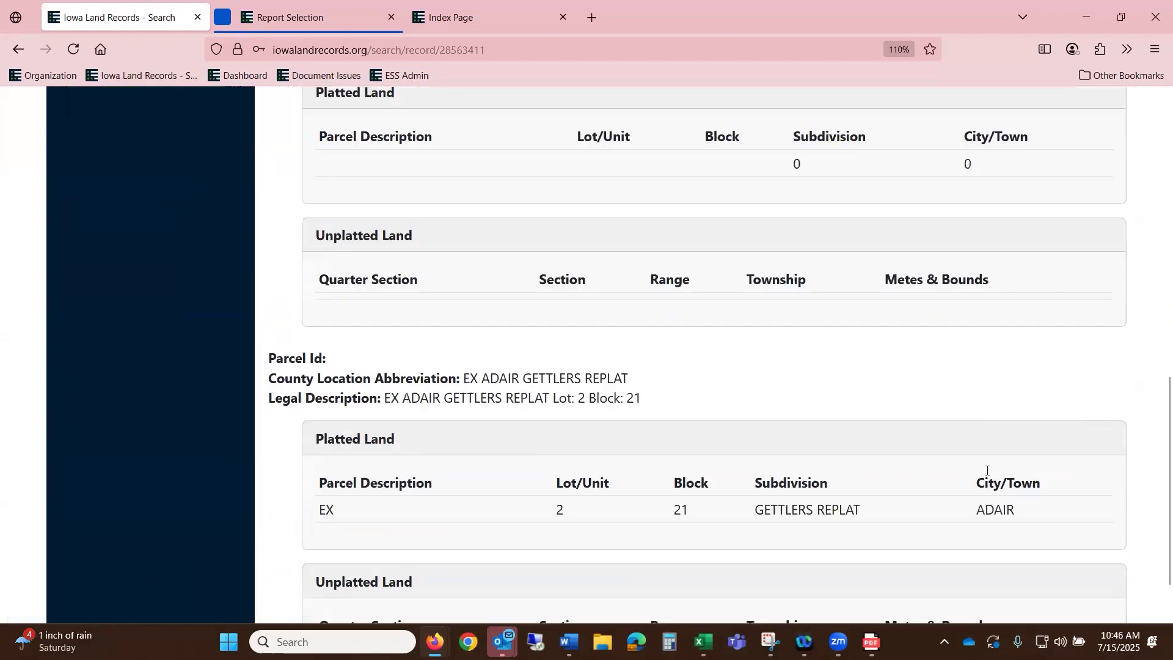
pyautogui.moveTo(663, 366); pyautogui.dragTo(385, 366)
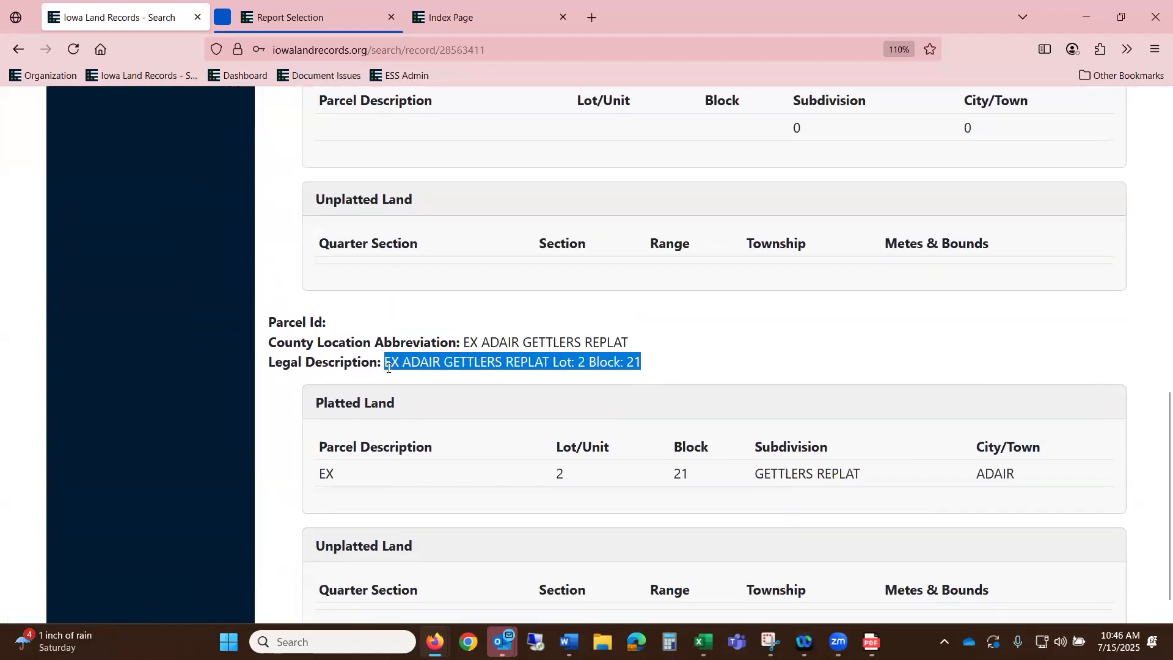
pyautogui.rightClick(389, 370)
pyautogui.click(439, 376)
pyautogui.scroll(10, 474, 319)
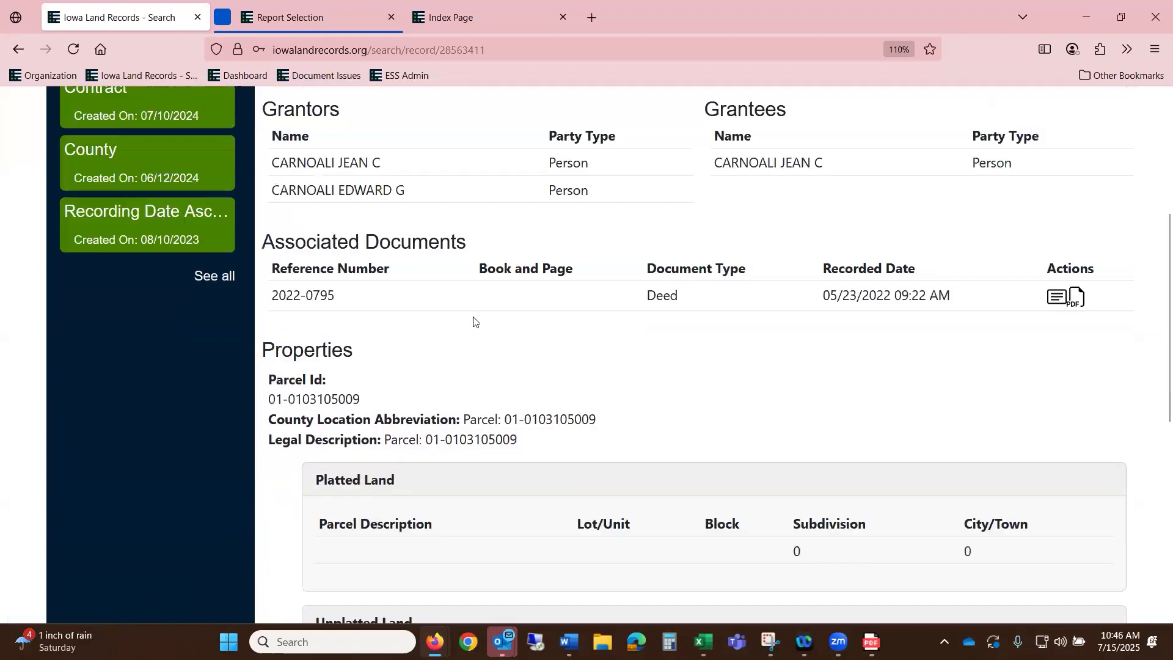
# - Open Advanced Search and type the city name into City/Town
pyautogui.click(157, 304)
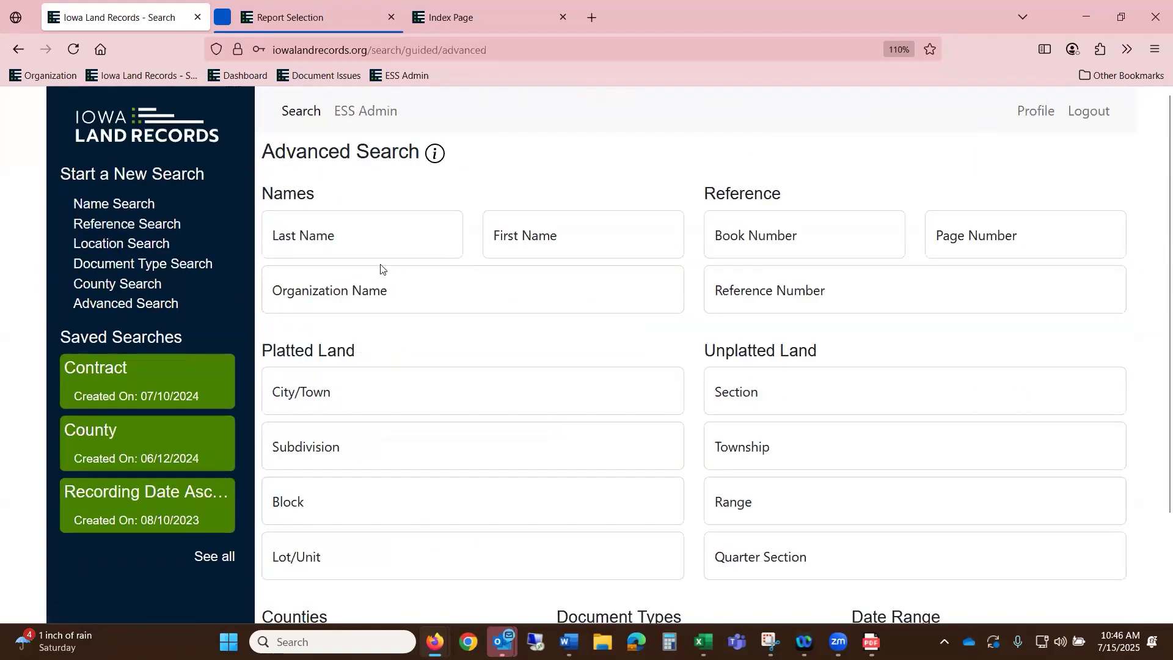
pyautogui.click(448, 398)
pyautogui.write('AD')
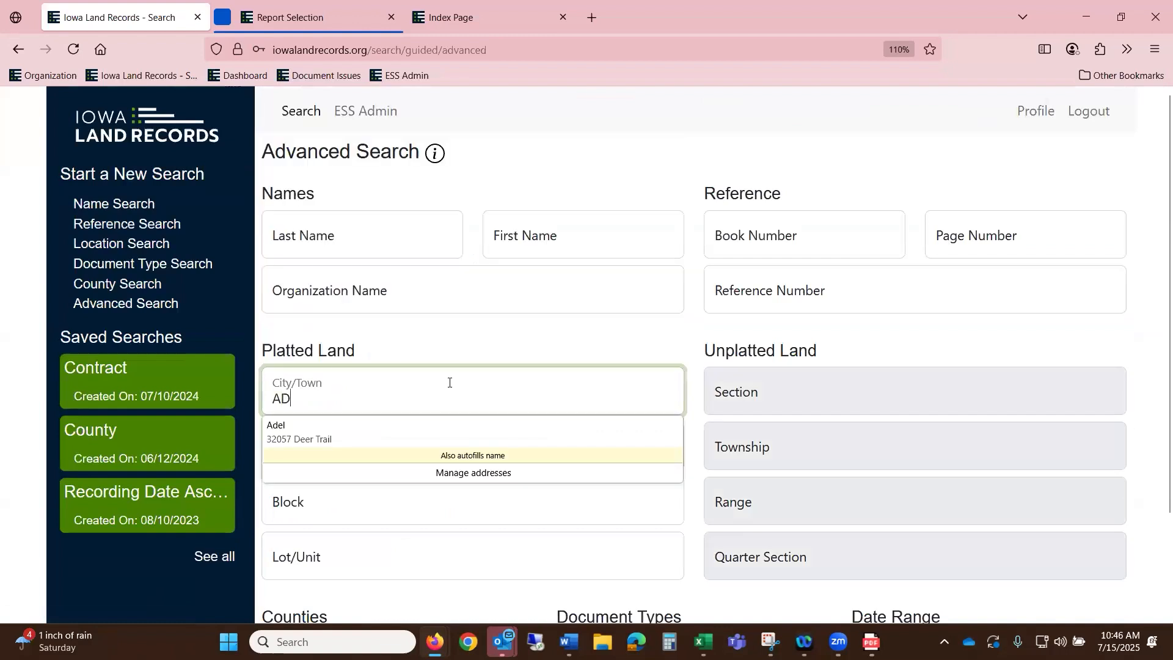
pyautogui.write('A9R')
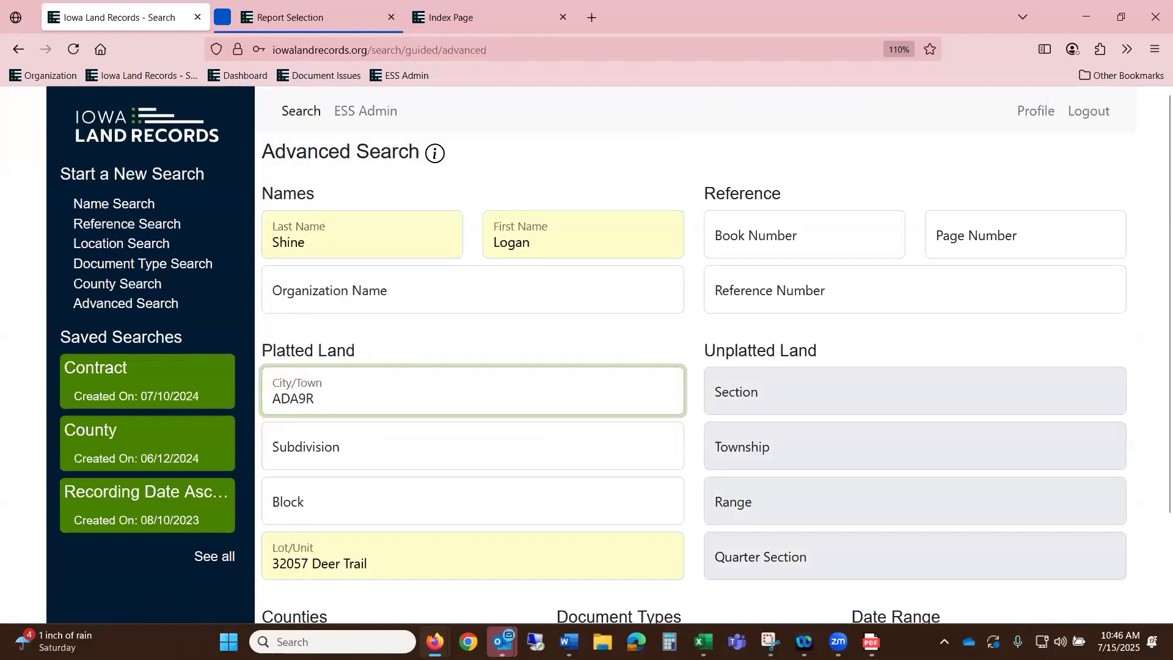
pyautogui.press('BackSpace')
pyautogui.press('BackSpace')
pyautogui.write('OR')
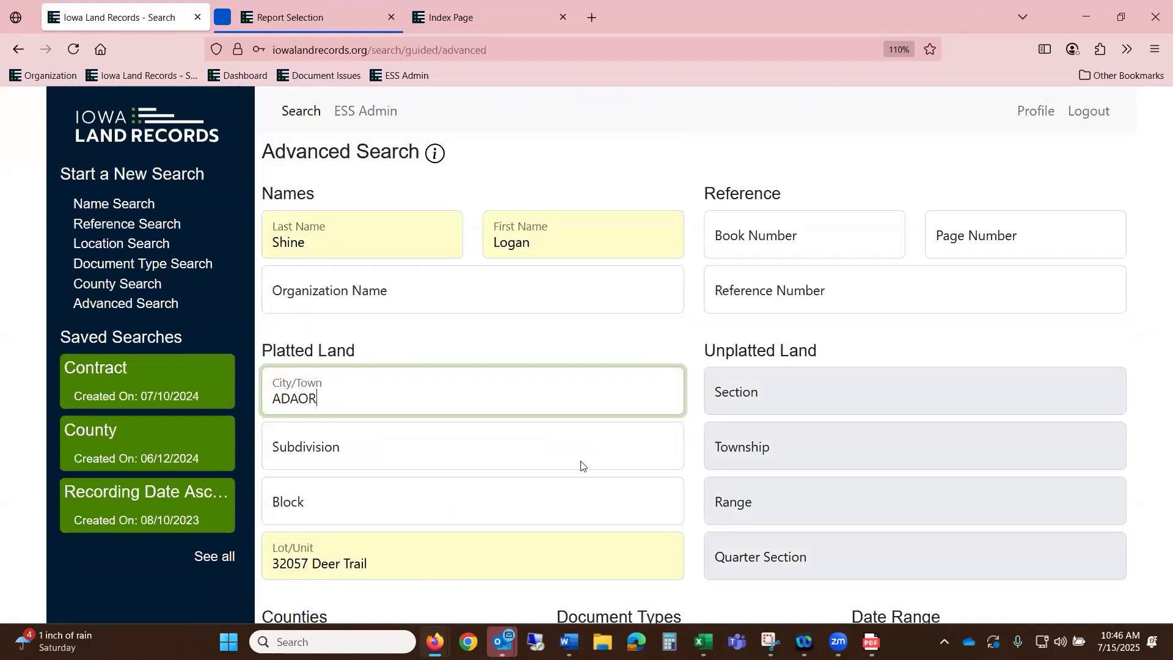
pyautogui.scroll(-2, 824, 466)
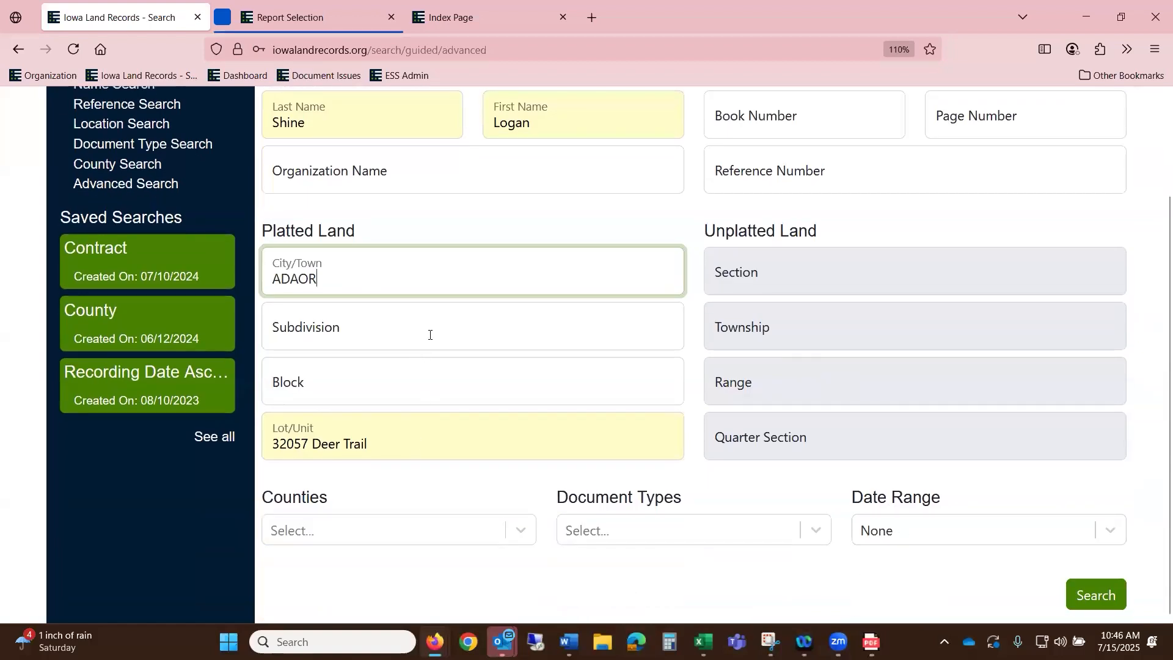
pyautogui.scroll(2, 430, 334)
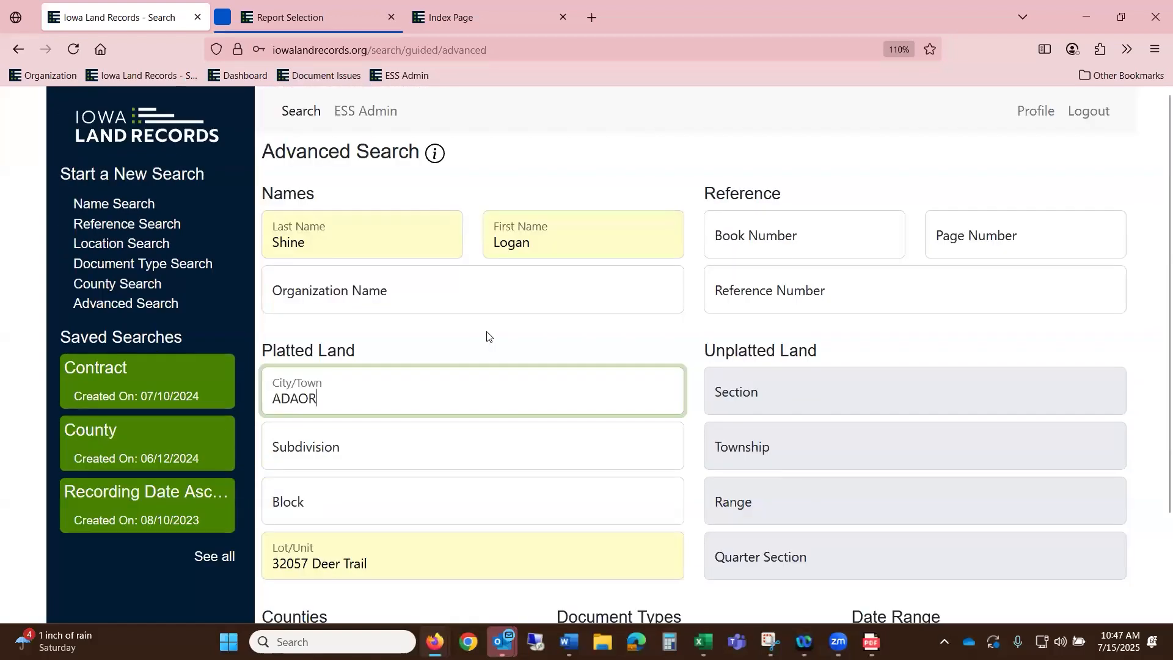
pyautogui.click(847, 388)
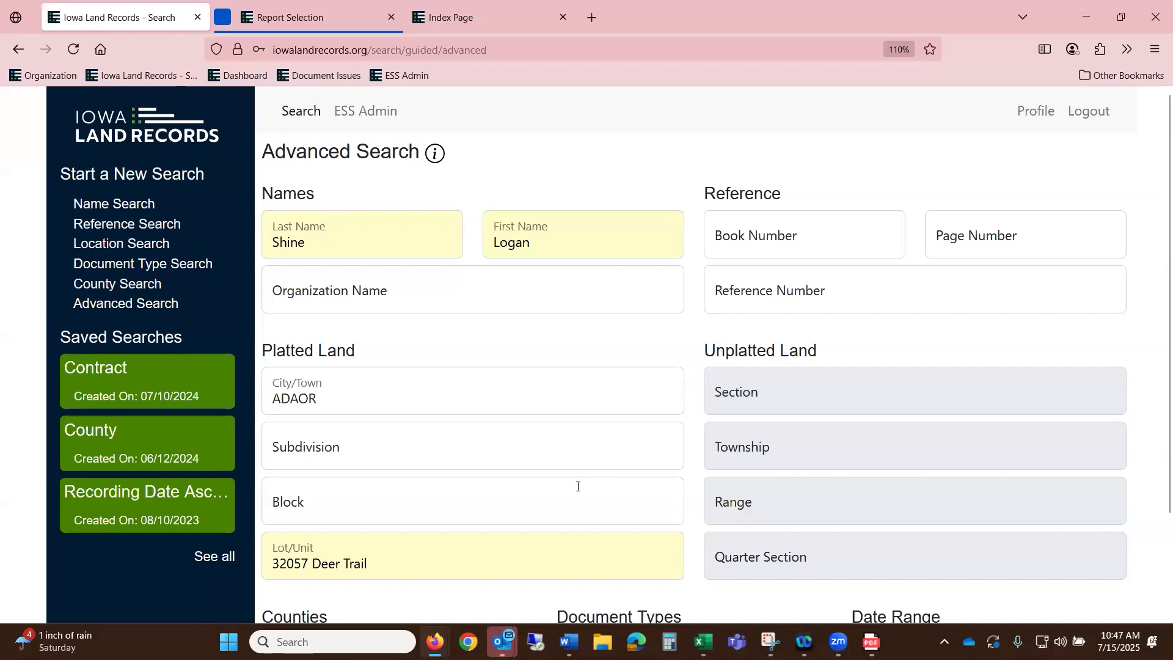
# - Dismiss the browser autofill suggestions so Subdivision and Lot/Unit stay empty
pyautogui.click(441, 433)
pyautogui.scroll(-2, 507, 464)
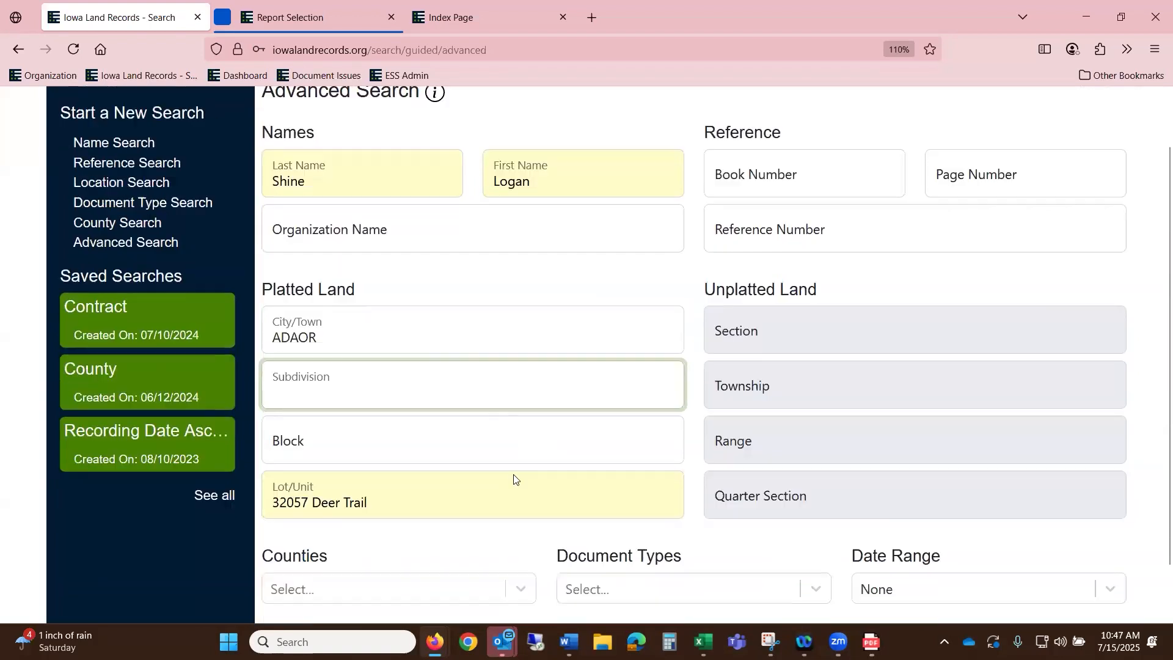
pyautogui.click(385, 438)
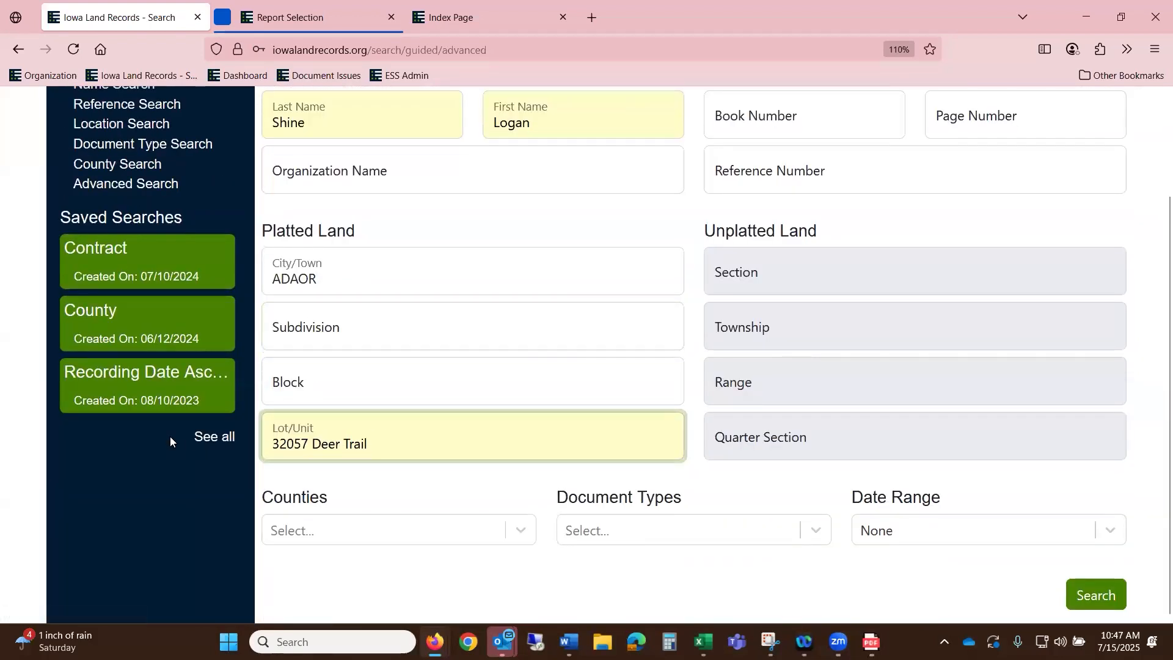
pyautogui.click(378, 458)
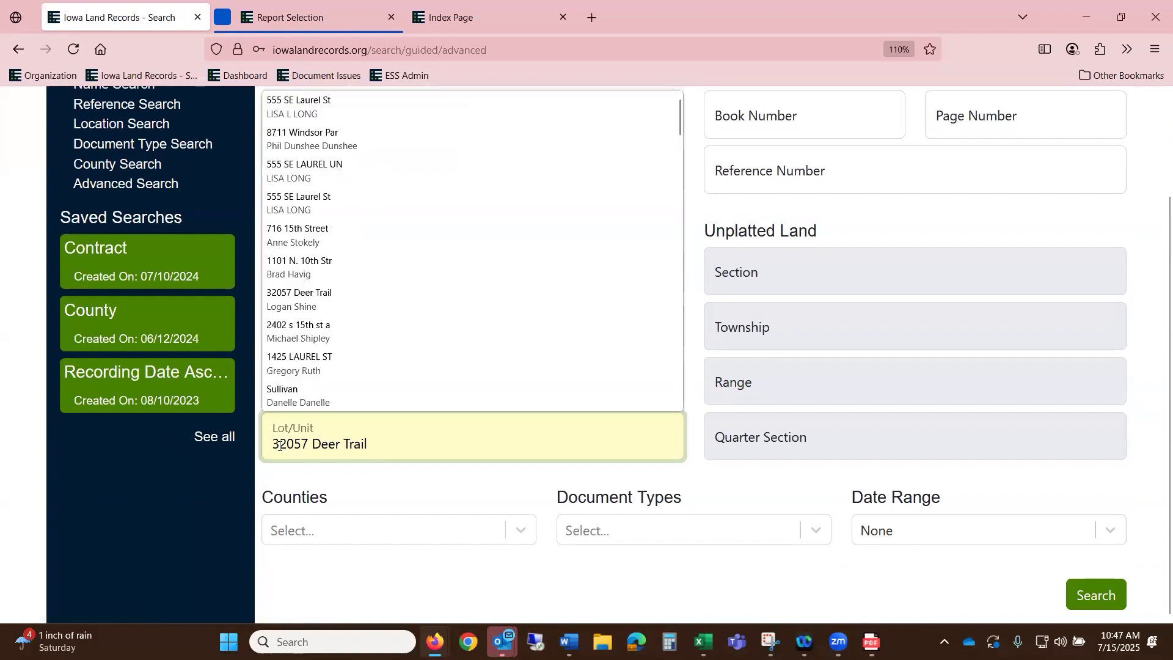
pyautogui.click(527, 444)
pyautogui.click(557, 455)
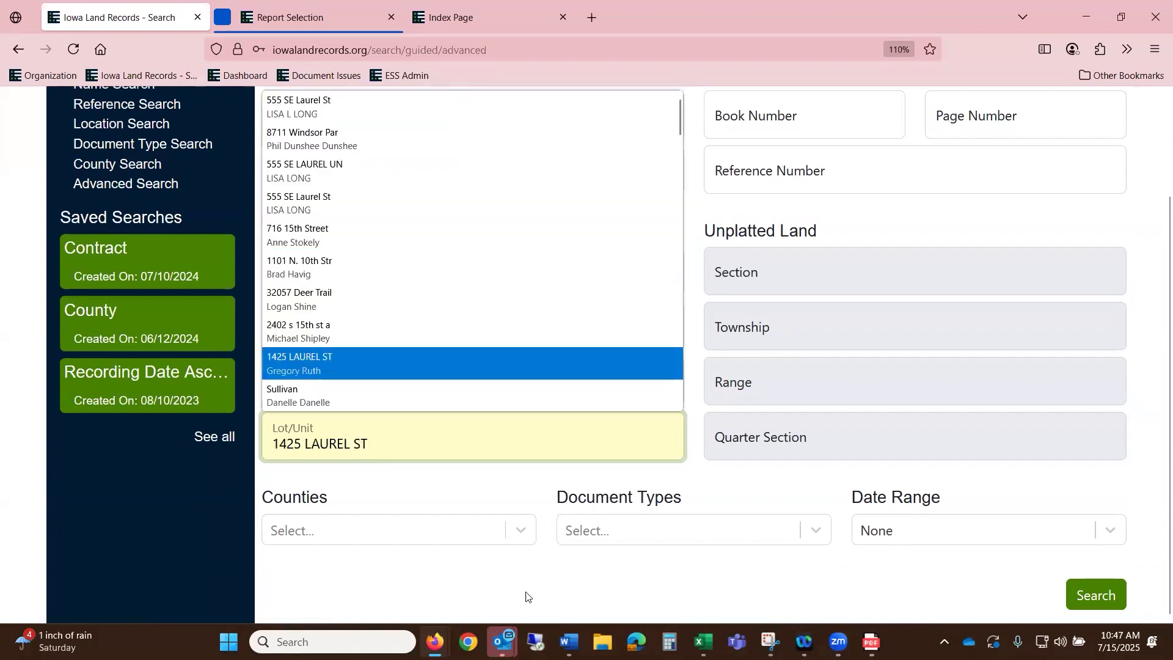
pyautogui.click(541, 520)
pyautogui.scroll(2, 518, 348)
# - Correct the City/Town entry so it reads ADAIR
pyautogui.click(386, 411)
pyautogui.press('BackSpace')
pyautogui.press('BackSpace')
pyautogui.press('BackSpace')
pyautogui.write('A')
pyautogui.press('BackSpace')
pyautogui.write('ADAIR')
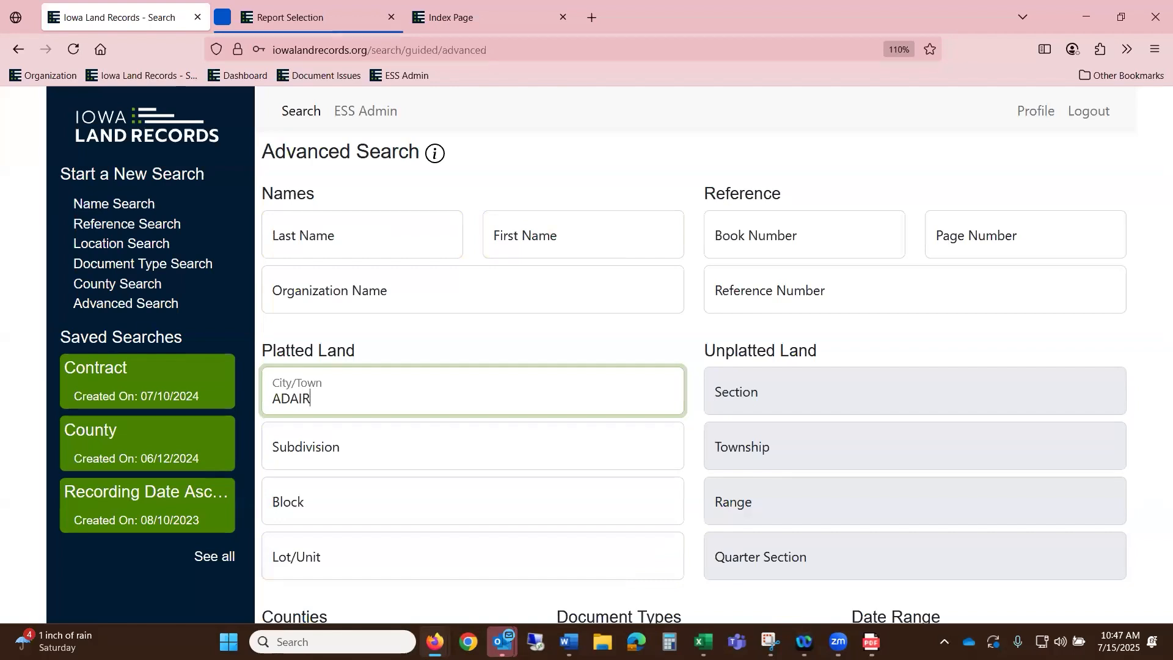
# - Paste EX ADAIR GETTLERS REPLAT into Subdivision, removing the trailing 'Lot:' text
pyautogui.scroll(-2, 405, 452)
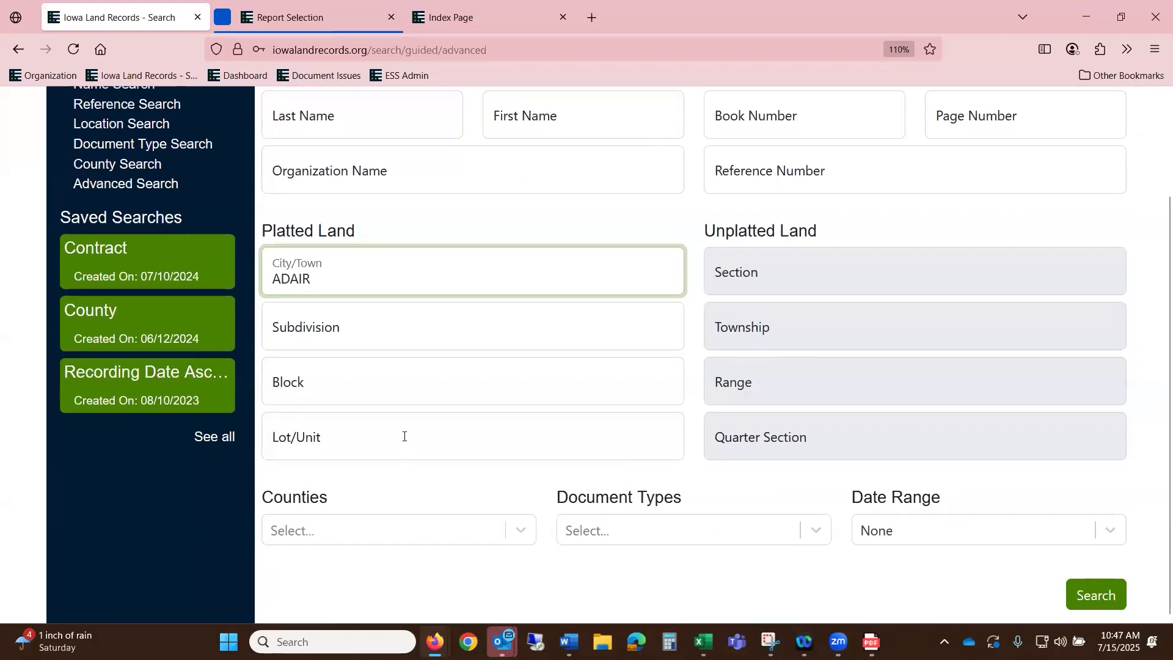
pyautogui.rightClick(395, 334)
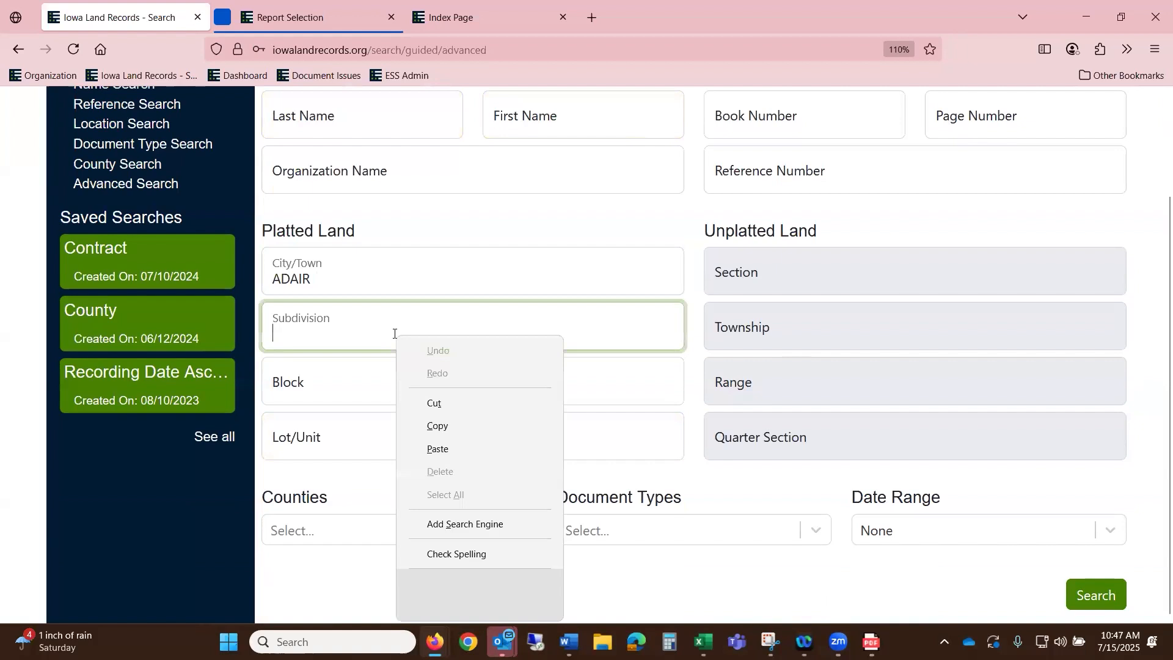
pyautogui.click(445, 448)
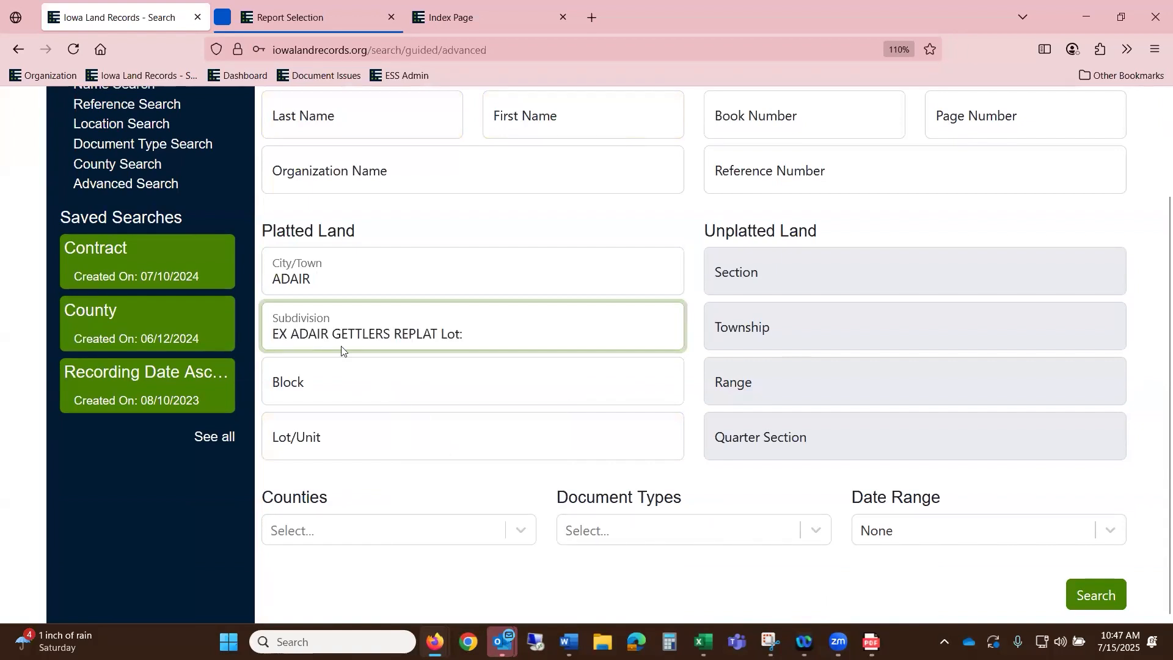
pyautogui.moveTo(468, 333); pyautogui.dragTo(441, 334)
pyautogui.press('BackSpace')
# - Choose Adair county and Current Month, then run the search, which finds 0 documents
pyautogui.click(336, 530)
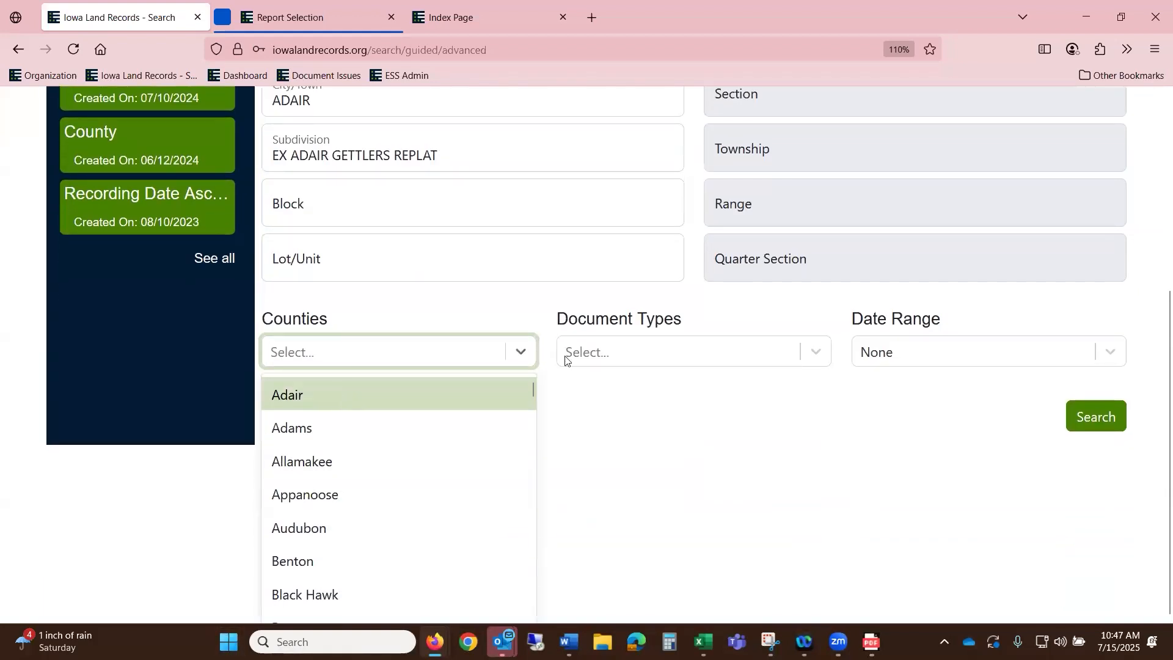
pyautogui.press('Return')
pyautogui.click(923, 530)
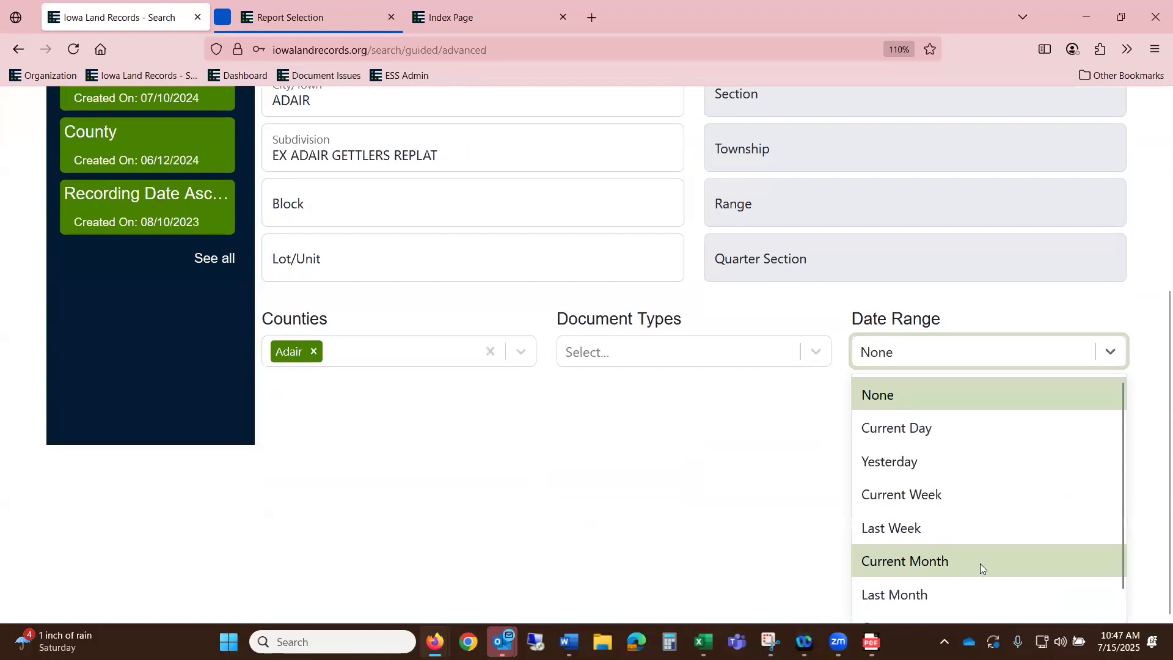
pyautogui.click(980, 563)
pyautogui.click(1096, 595)
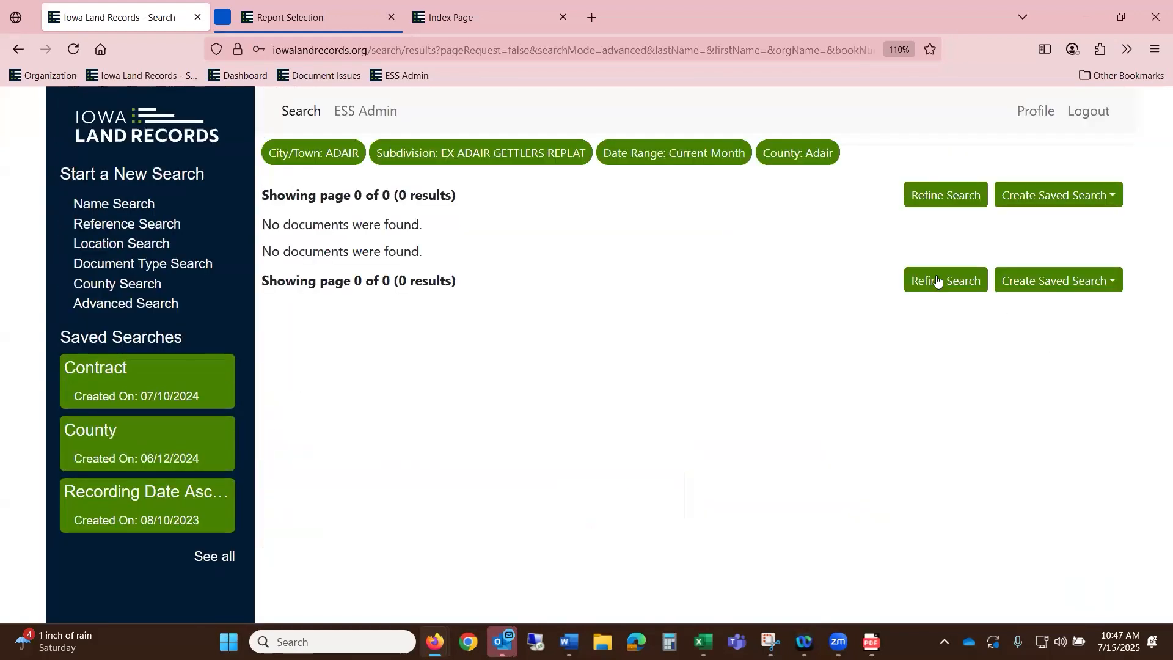
# - Refine the search, clear the Subdivision value, and rerun it for 4 Adair results
pyautogui.click(941, 280)
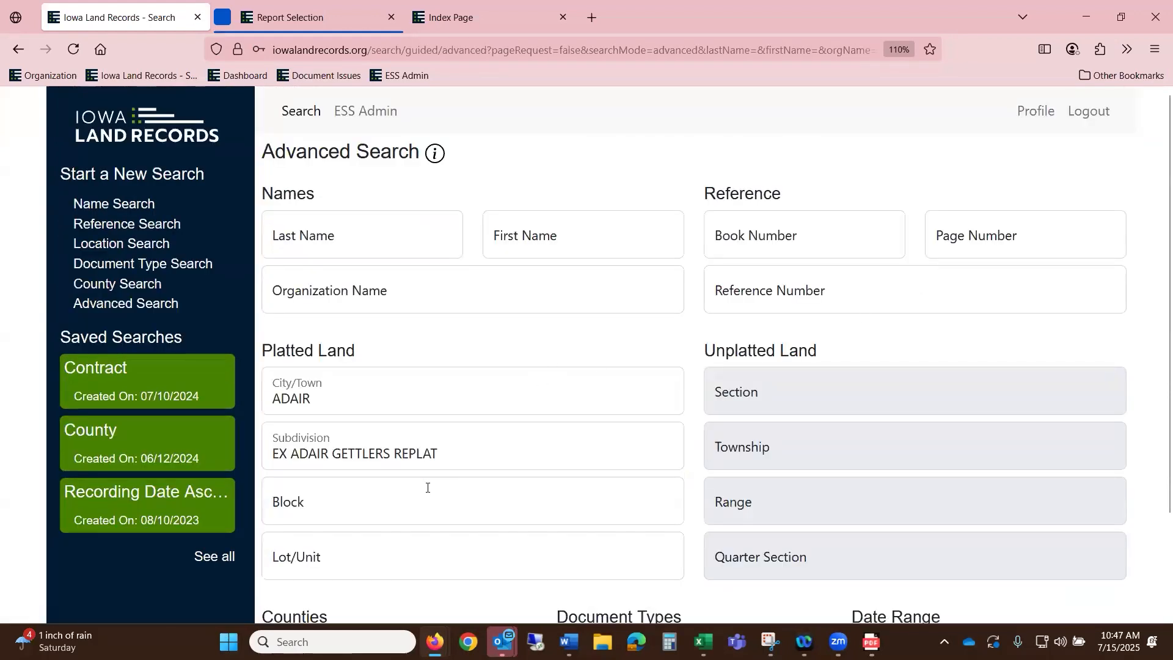
pyautogui.moveTo(448, 454); pyautogui.dragTo(156, 473)
pyautogui.press('BackSpace')
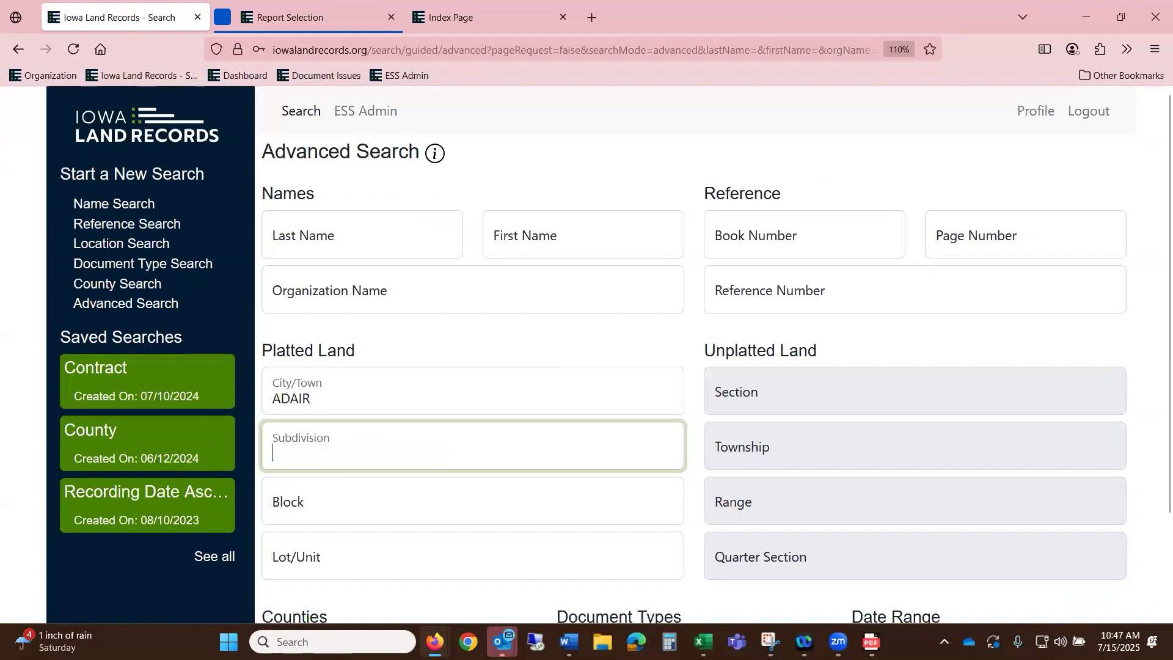
pyautogui.scroll(-2, 1144, 609)
pyautogui.click(1117, 602)
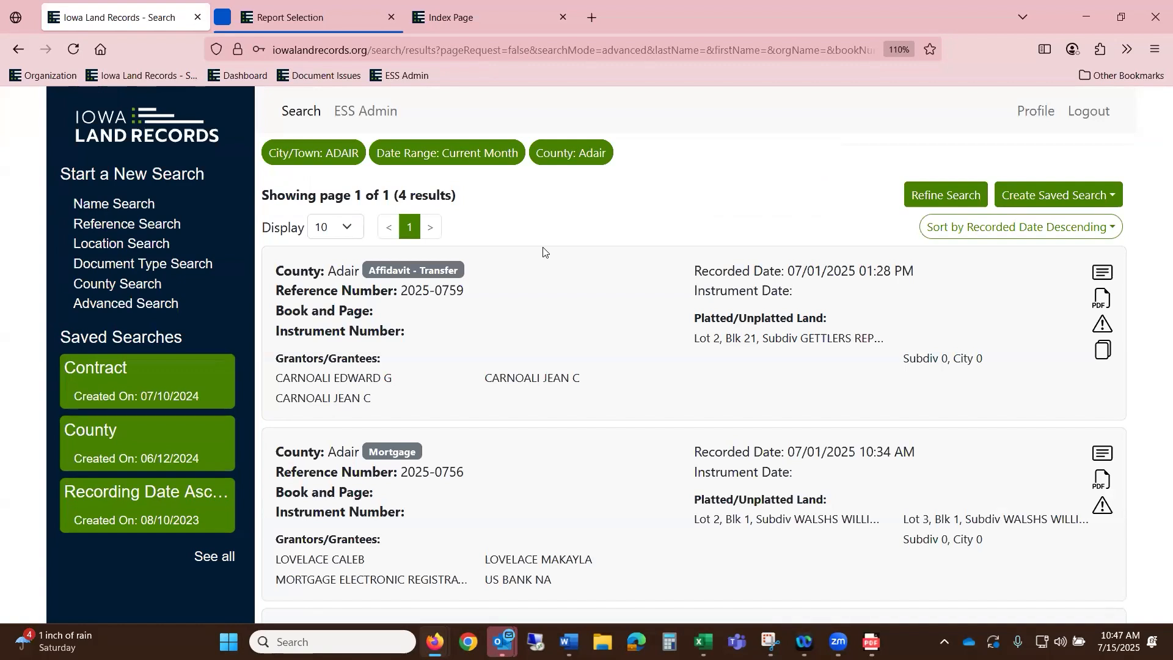
# - Reopen the 2025-0759 Affidavit - Transfer record, copy its legal description, and open Advanced Search
pyautogui.click(1103, 272)
pyautogui.scroll(-10, 929, 440)
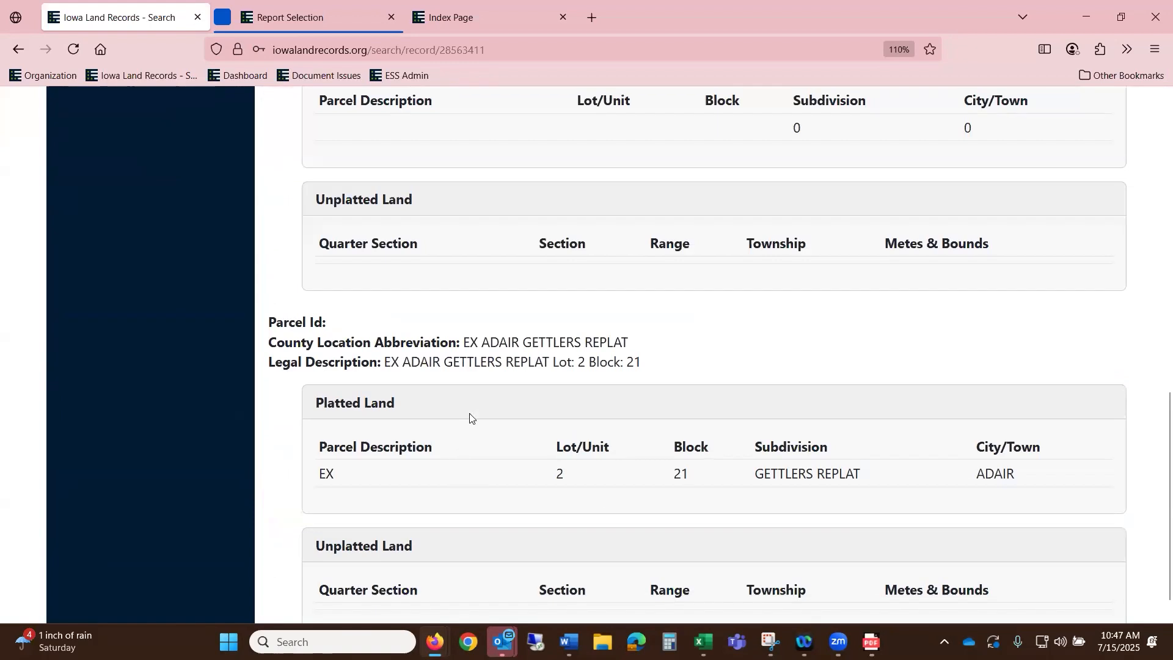
pyautogui.moveTo(645, 363); pyautogui.dragTo(385, 364)
pyautogui.rightClick(398, 369)
pyautogui.click(421, 385)
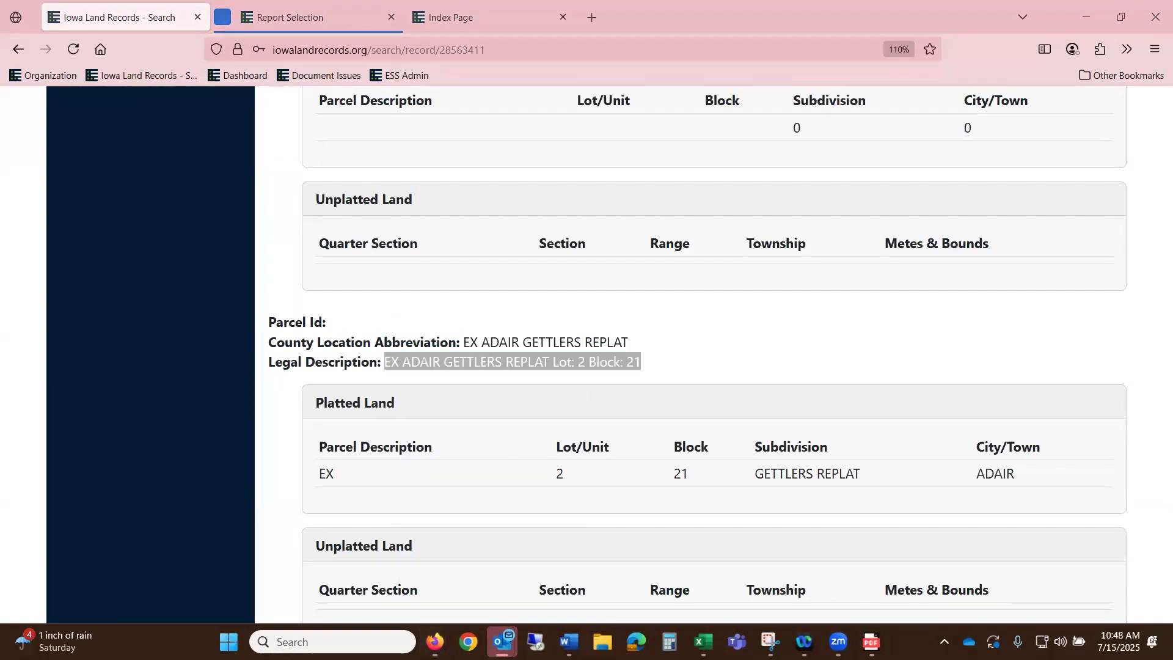
pyautogui.scroll(15, 54, 465)
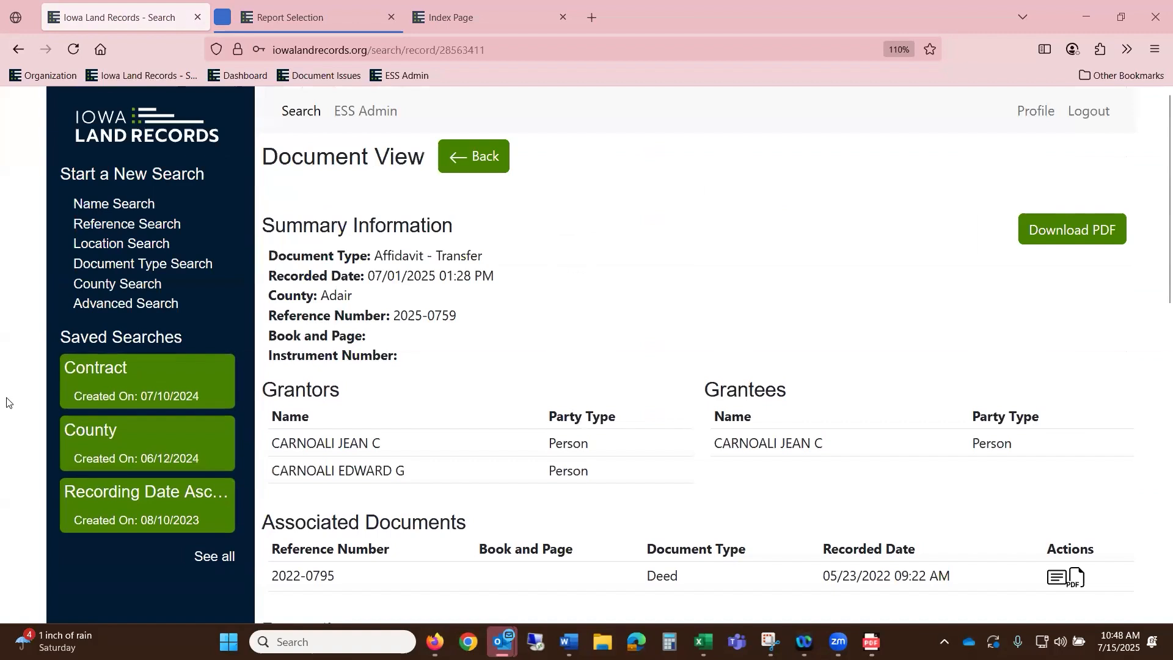
pyautogui.click(164, 305)
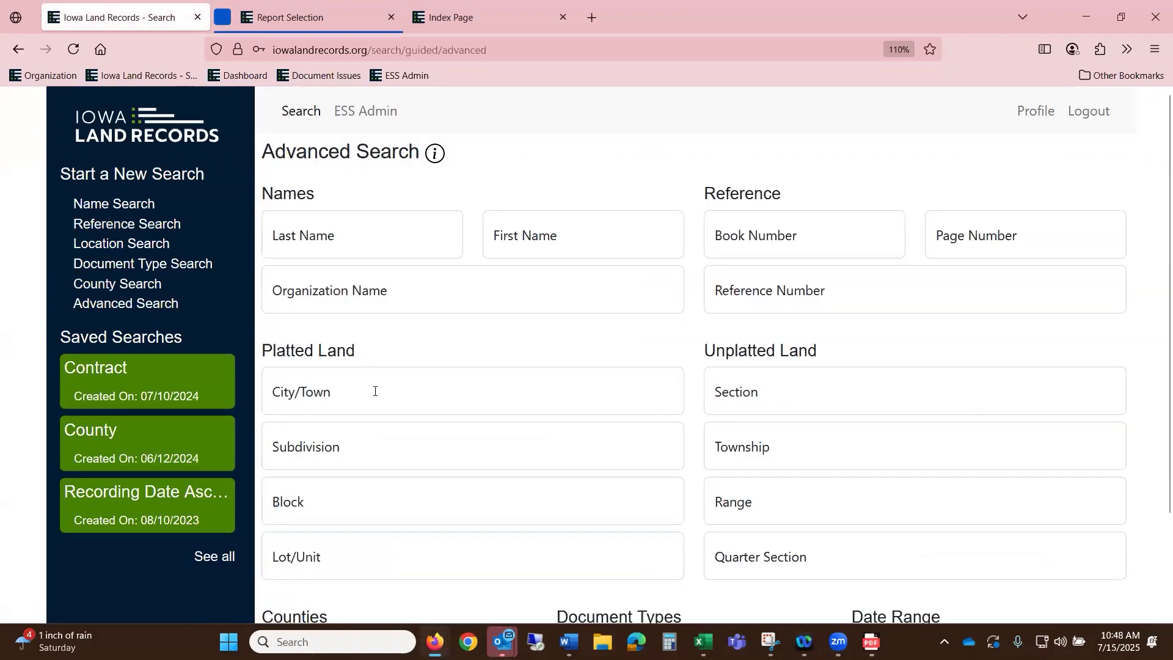
# - Enter Lot/Unit 2 and Block 21 in the Advanced Search form
pyautogui.click(342, 504)
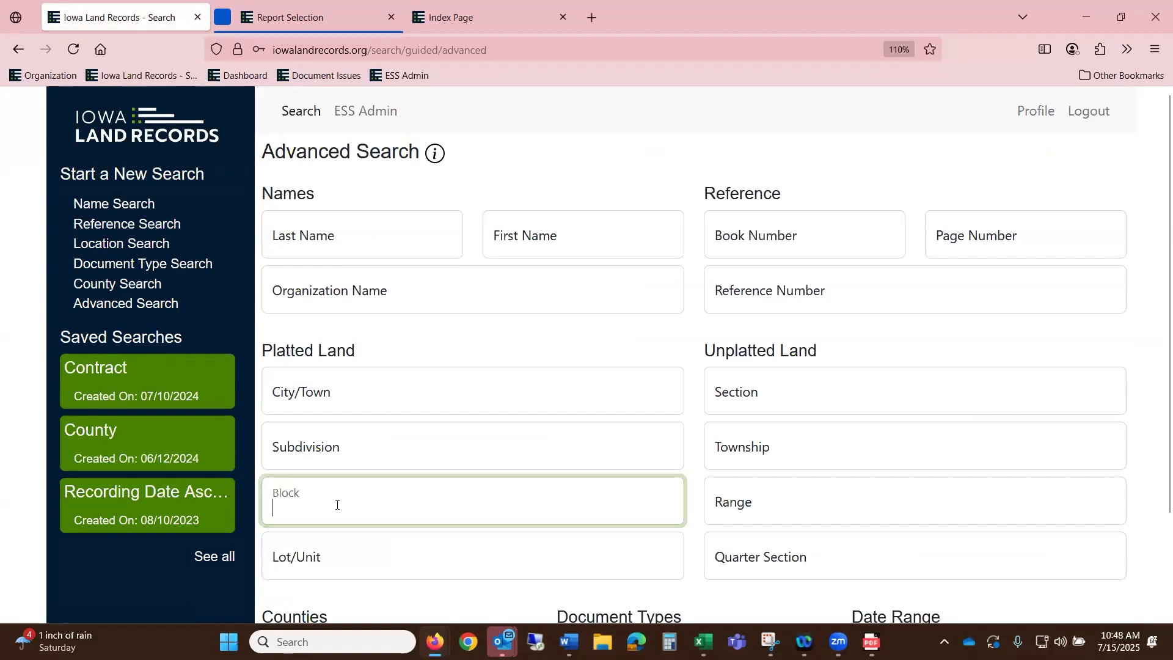
pyautogui.click(349, 571)
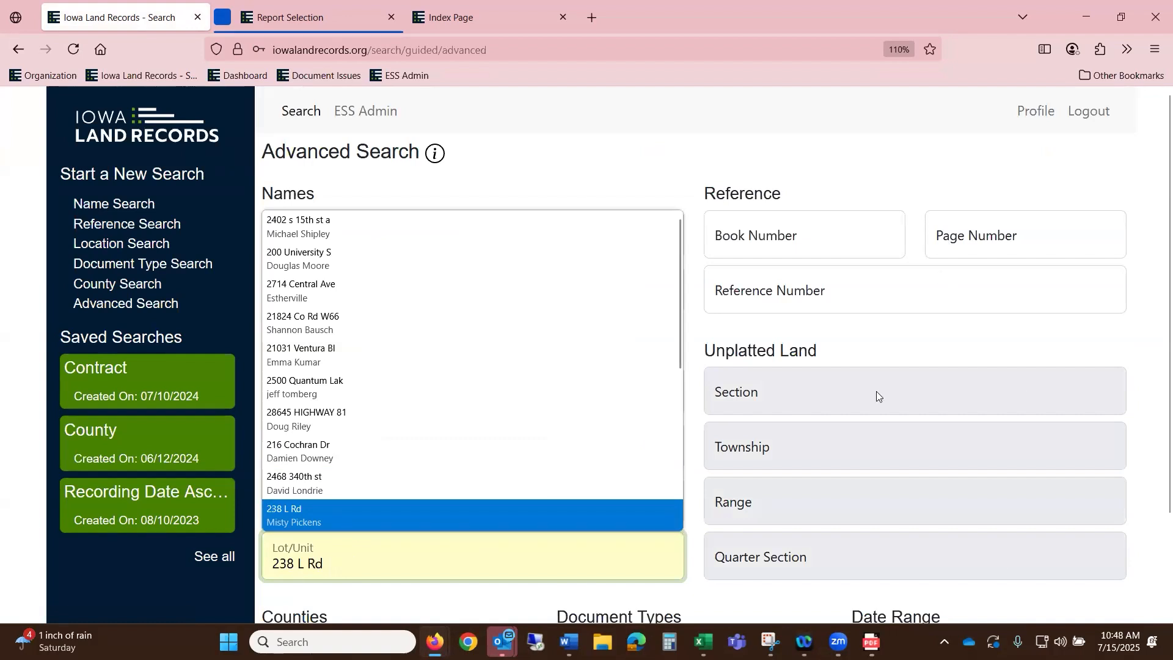
pyautogui.click(526, 612)
pyautogui.click(399, 514)
pyautogui.write('21')
# - Set City/Town to ADAIR, Date Range to Current Month, and add Adair county
pyautogui.click(403, 399)
pyautogui.write('A')
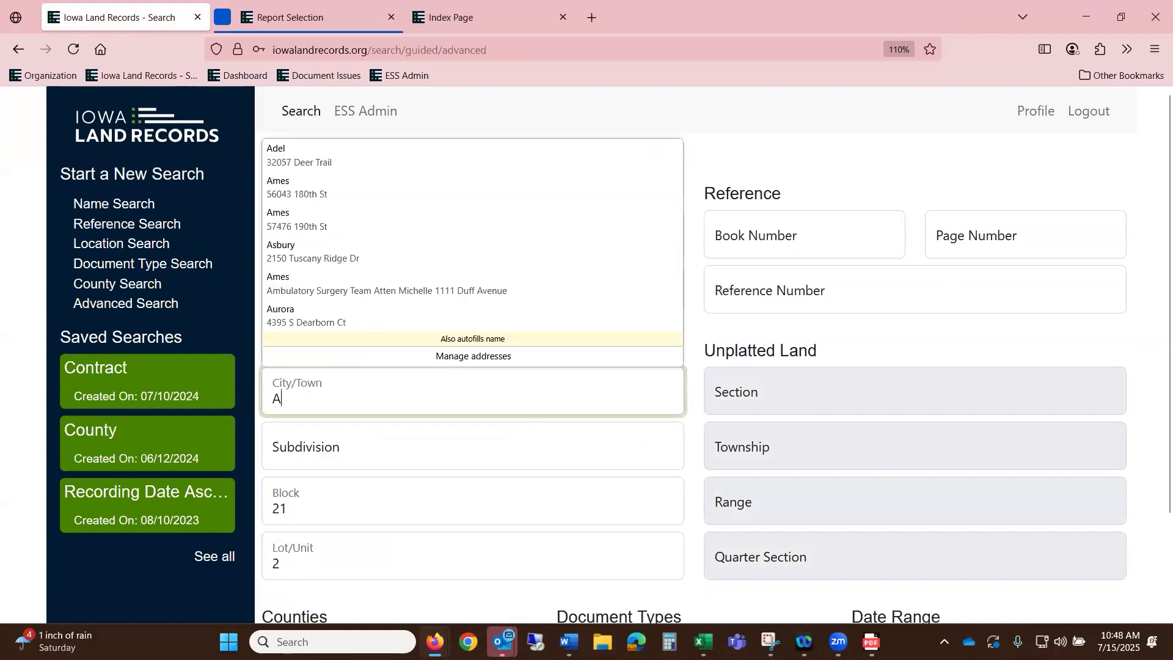
pyautogui.write('DAOR')
pyautogui.press('BackSpace')
pyautogui.press('BackSpace')
pyautogui.write('OR')
pyautogui.press('BackSpace')
pyautogui.press('BackSpace')
pyautogui.write('IR')
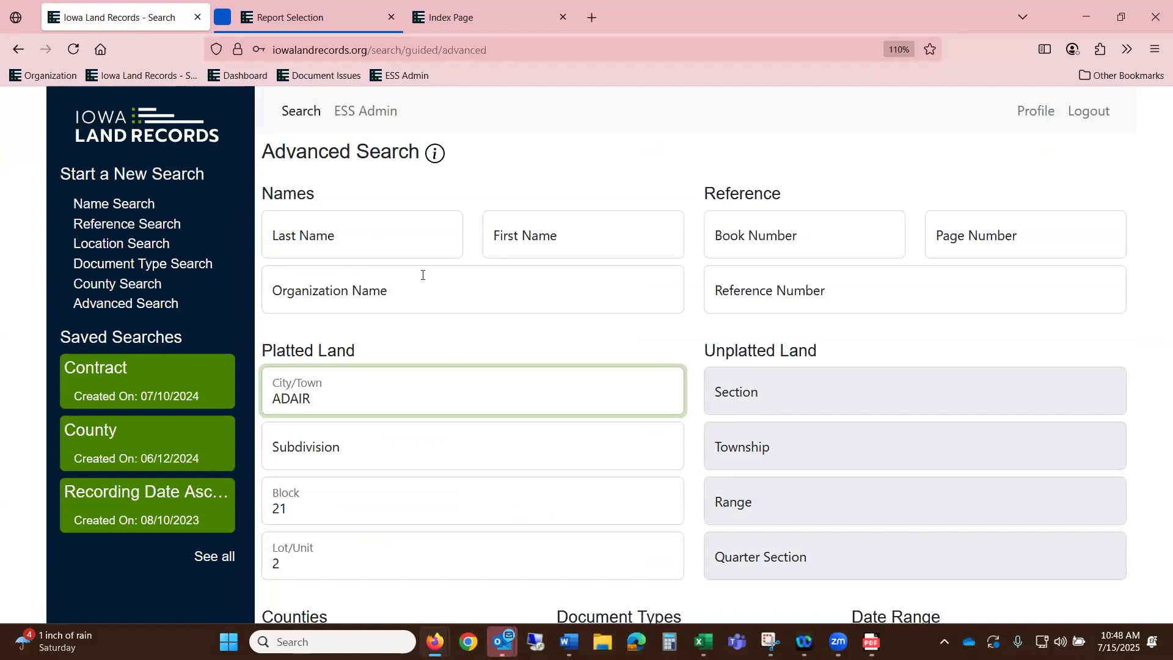
pyautogui.scroll(-2, 423, 275)
pyautogui.click(956, 530)
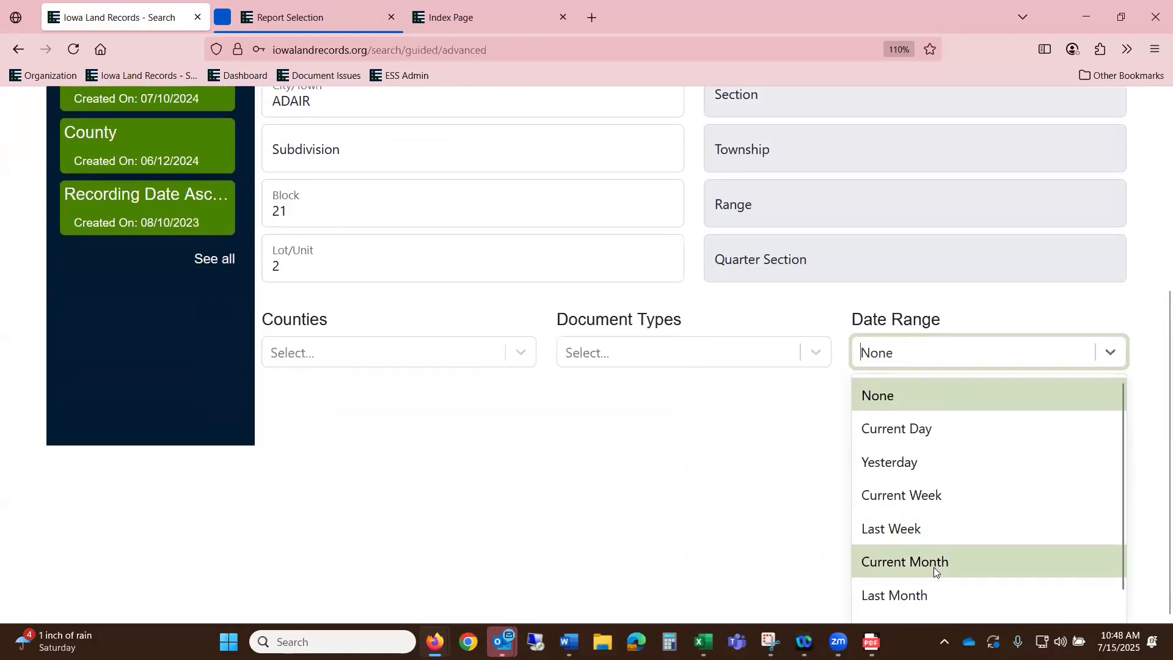
pyautogui.click(933, 567)
pyautogui.click(1095, 614)
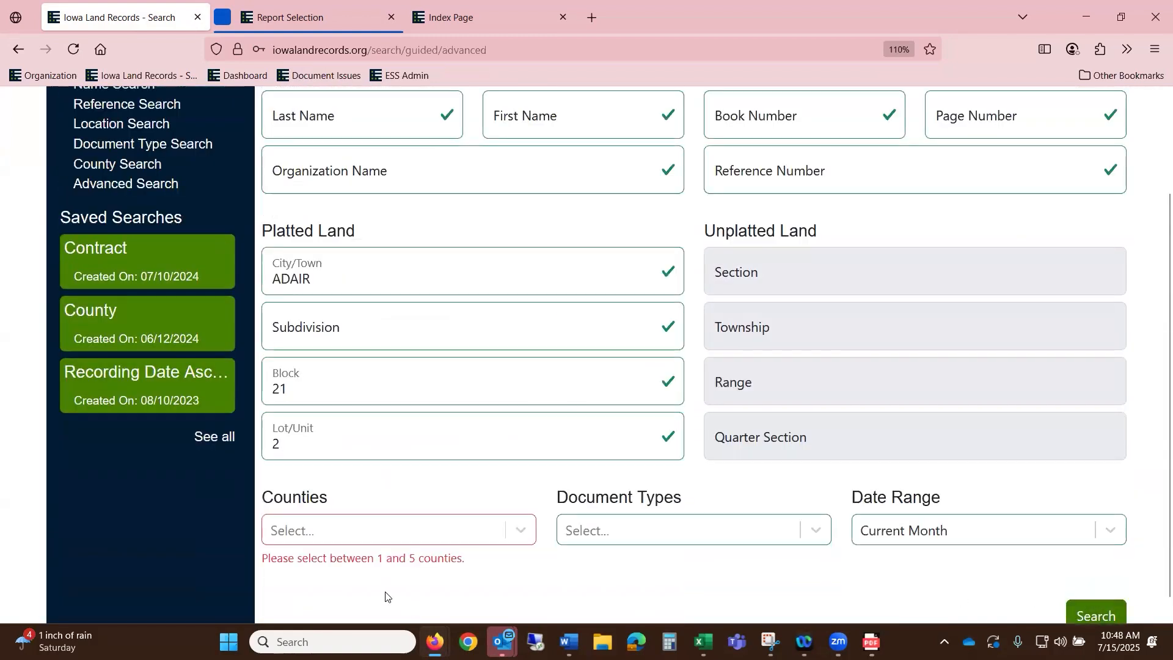
pyautogui.click(340, 531)
pyautogui.click(302, 393)
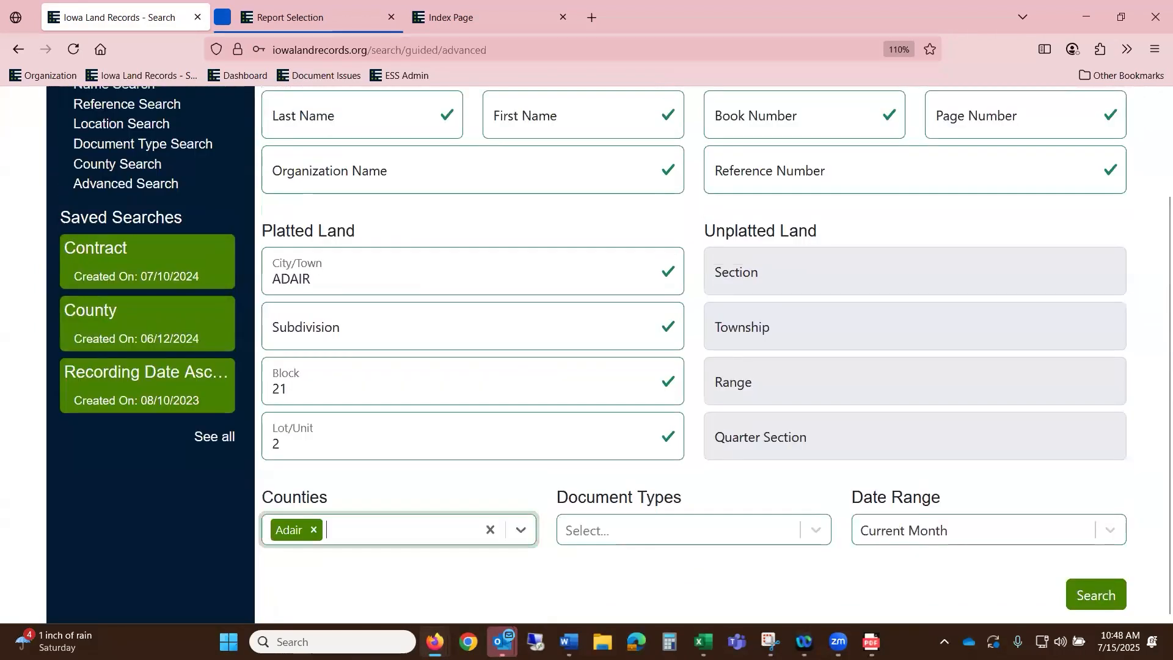
# - Run the ADAIR Block 21 Lot 2 search, returning the single 2025-0759 Affidavit - Transfer record
pyautogui.click(1095, 602)
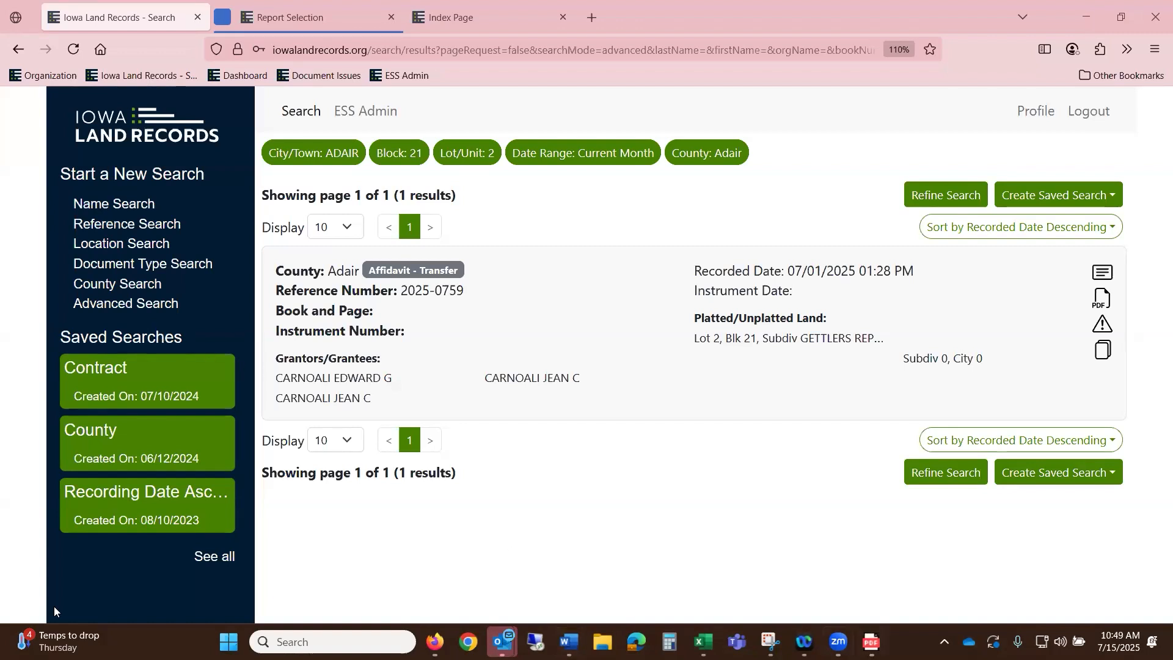
# - Reopen the search criteria, enter subdivision GETTLERS* and clear the Block number
pyautogui.click(964, 474)
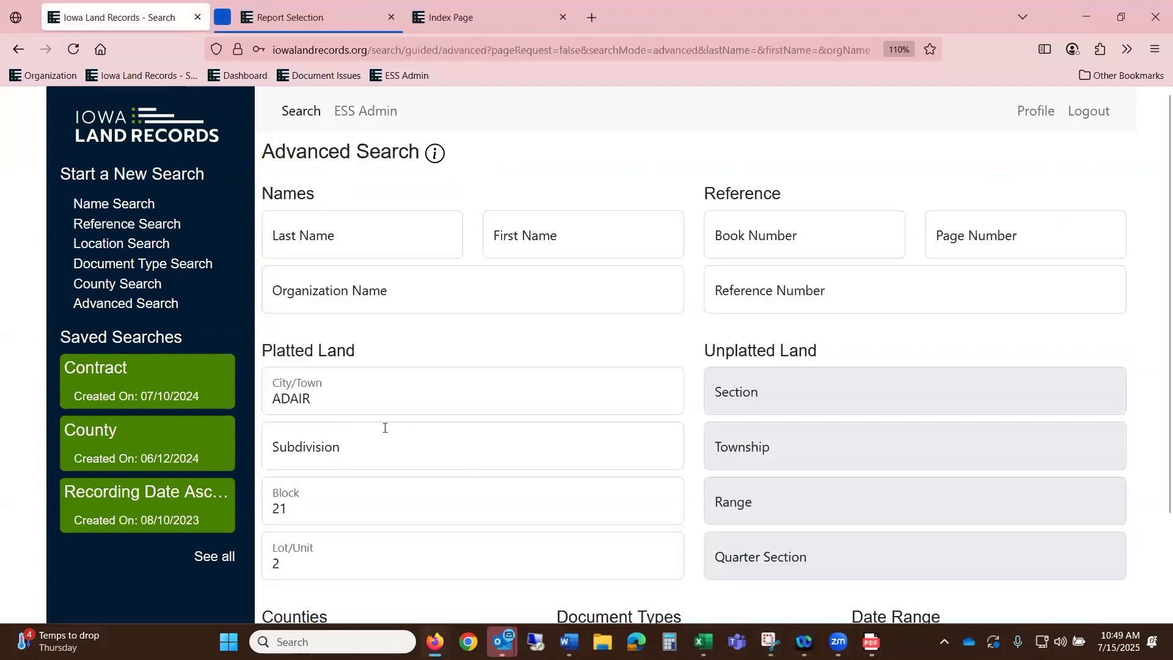
pyautogui.click(388, 453)
pyautogui.write('GETTLERSE')
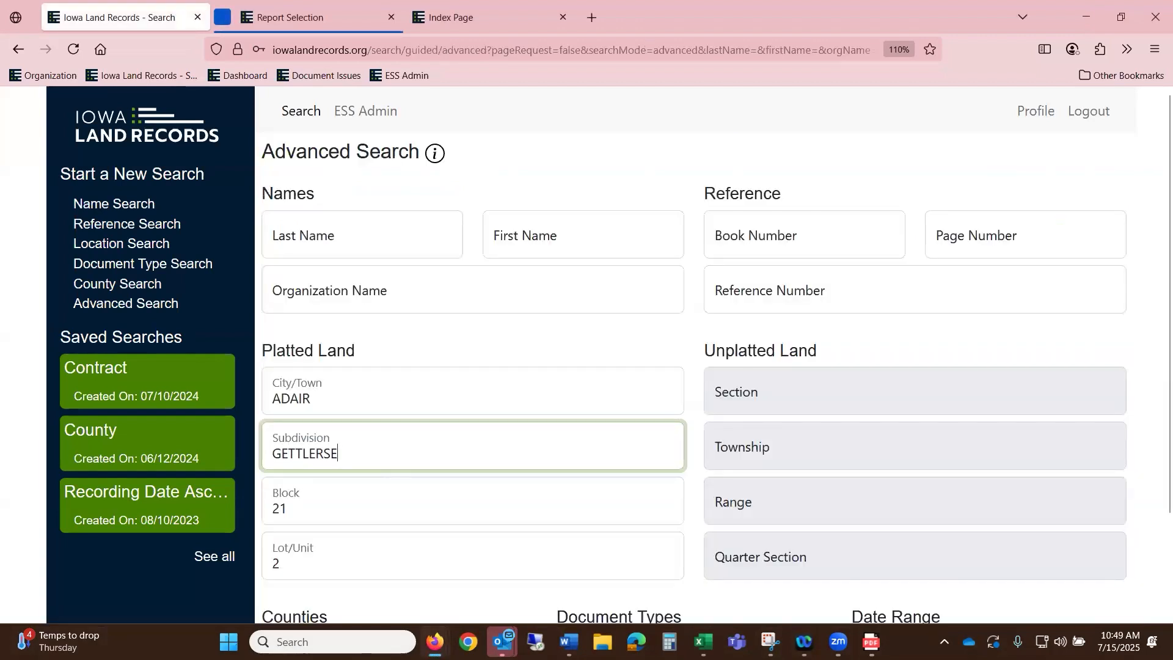
pyautogui.press('BackSpace')
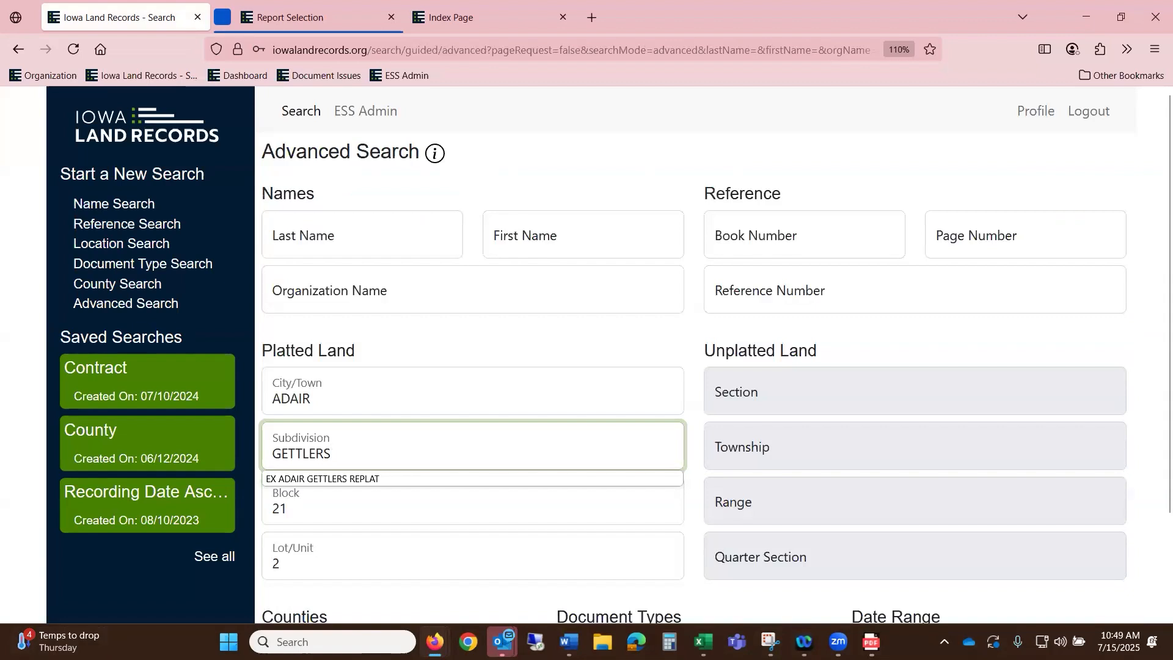
pyautogui.write('*')
pyautogui.press('Tab')
pyautogui.press('BackSpace')
# - Run the search with the date range set to last month
pyautogui.scroll(-2, 752, 183)
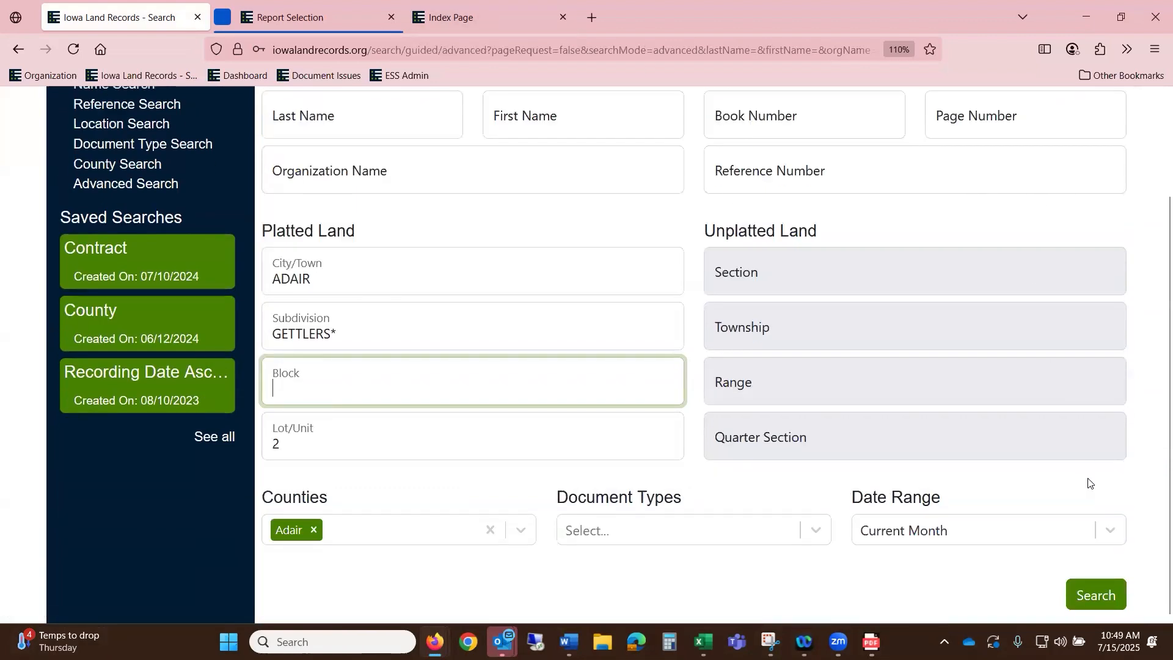
pyautogui.click(927, 535)
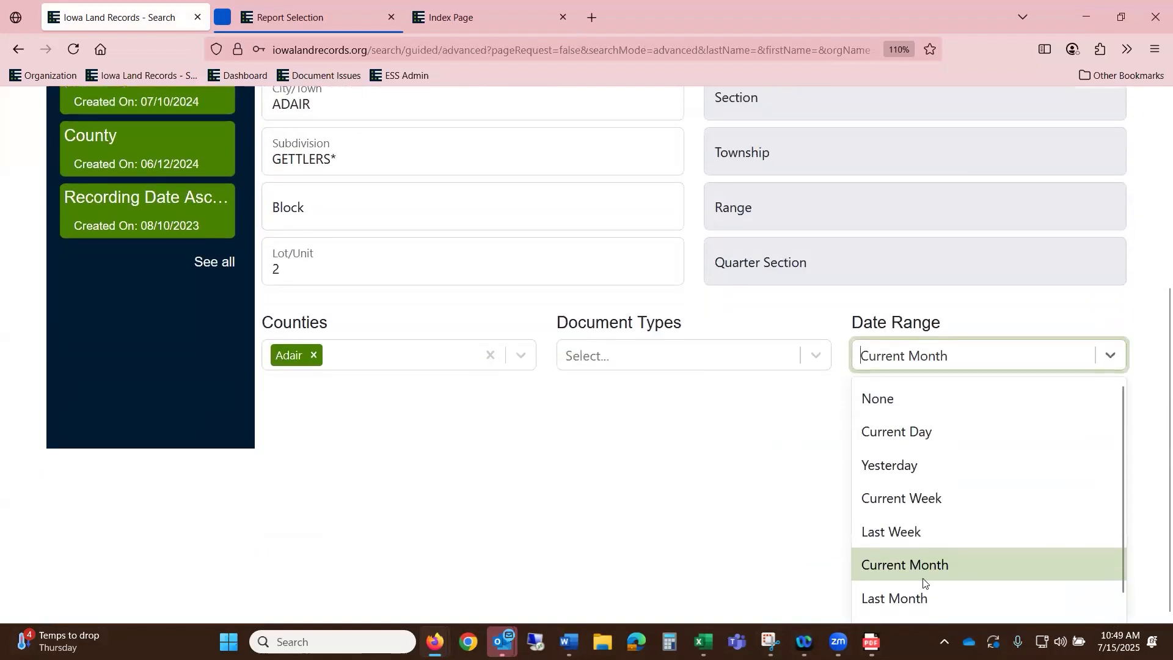
pyautogui.click(923, 598)
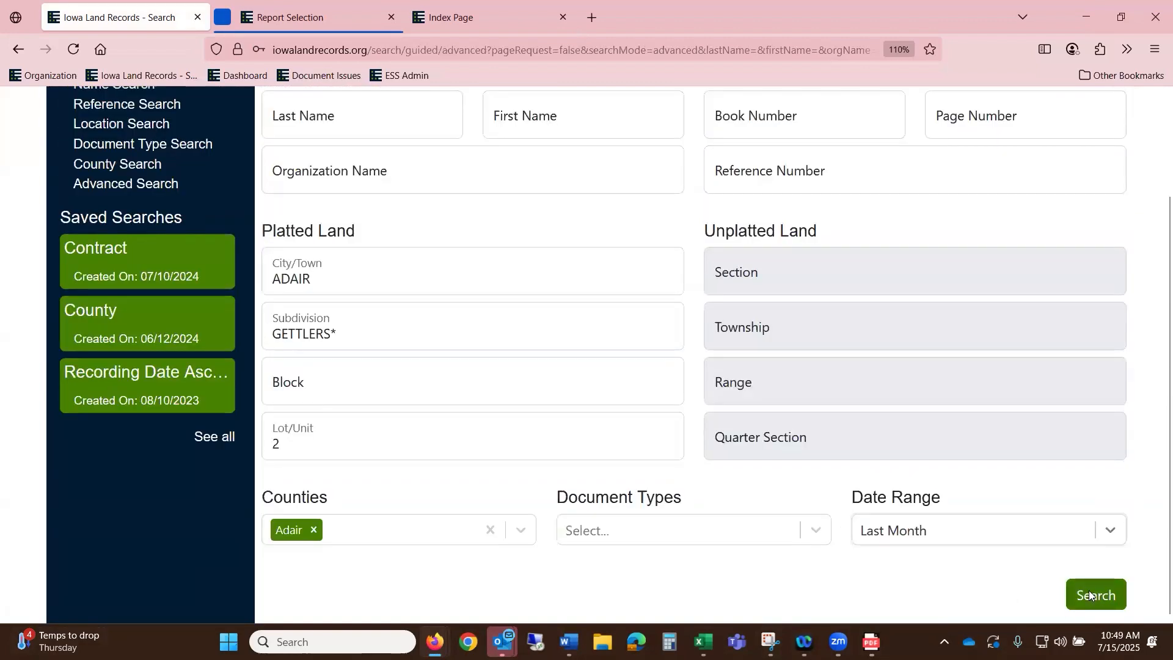
pyautogui.click(1089, 594)
# - Search again with a custom date range from 01/01/2024 to 07/15/2025
pyautogui.click(924, 276)
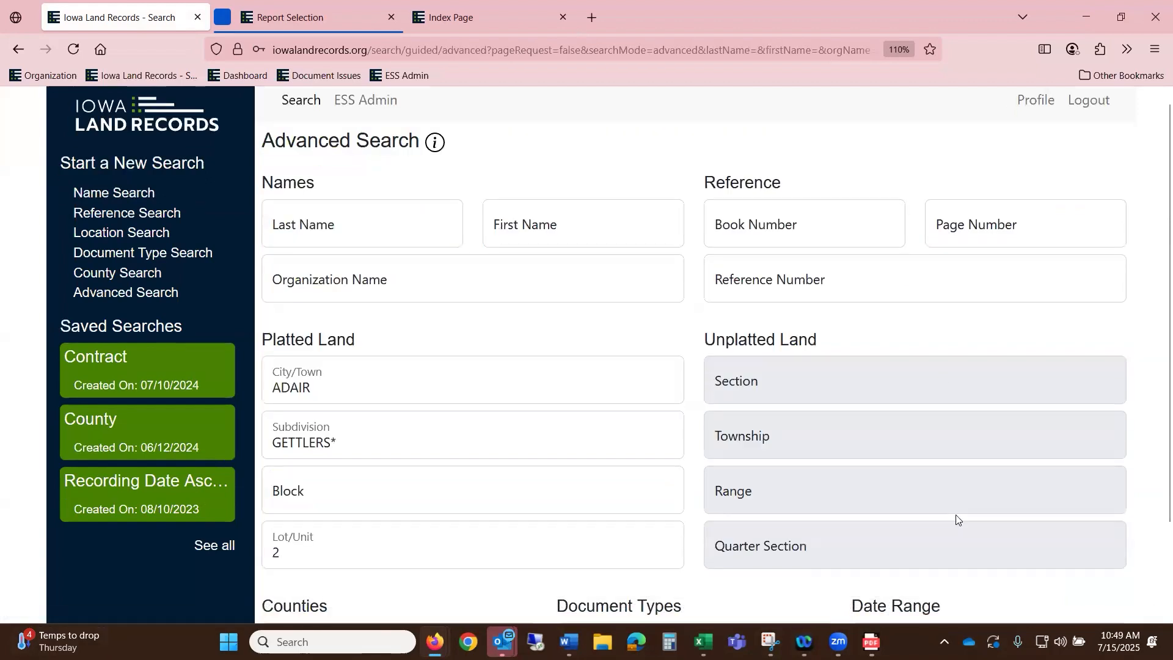
pyautogui.scroll(-3, 956, 520)
pyautogui.click(930, 532)
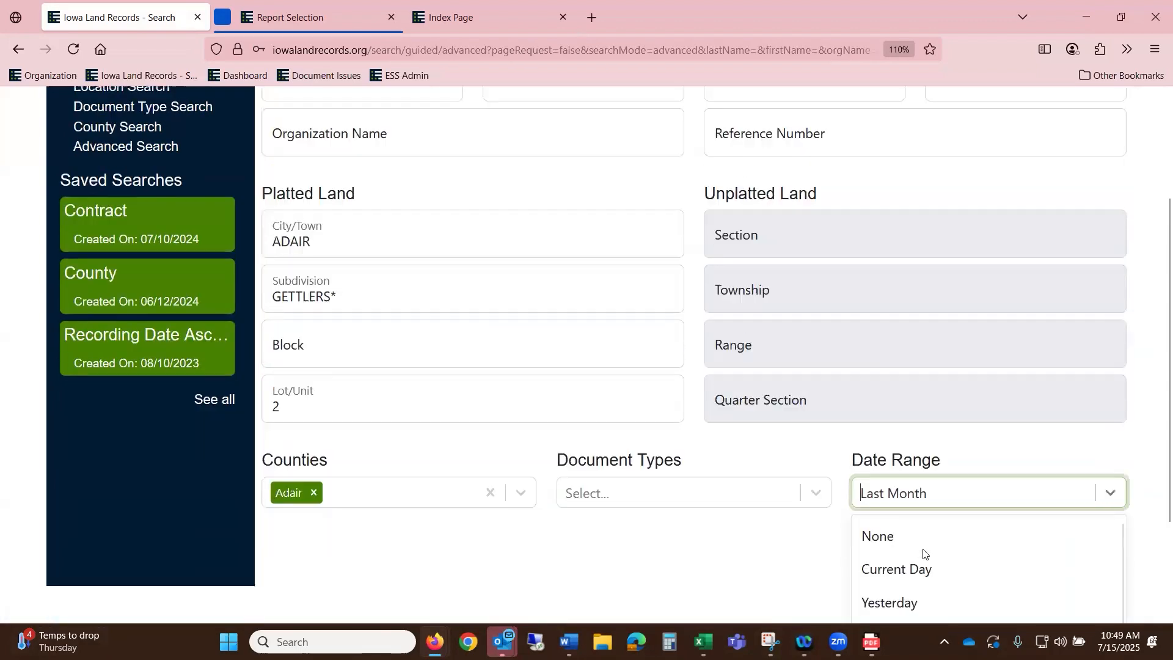
pyautogui.scroll(-2, 923, 553)
pyautogui.click(880, 602)
pyautogui.click(872, 481)
pyautogui.write('01 / 01 / 2024')
pyautogui.press('Tab')
pyautogui.write('07 / 15 / 2025')
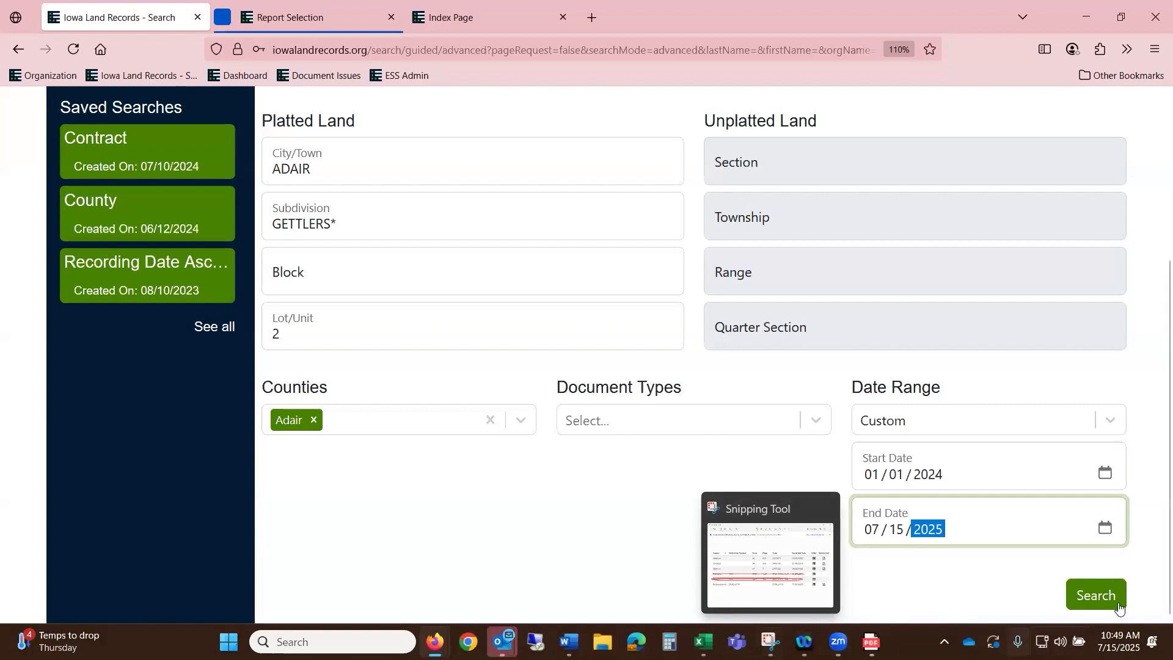
pyautogui.click(1117, 605)
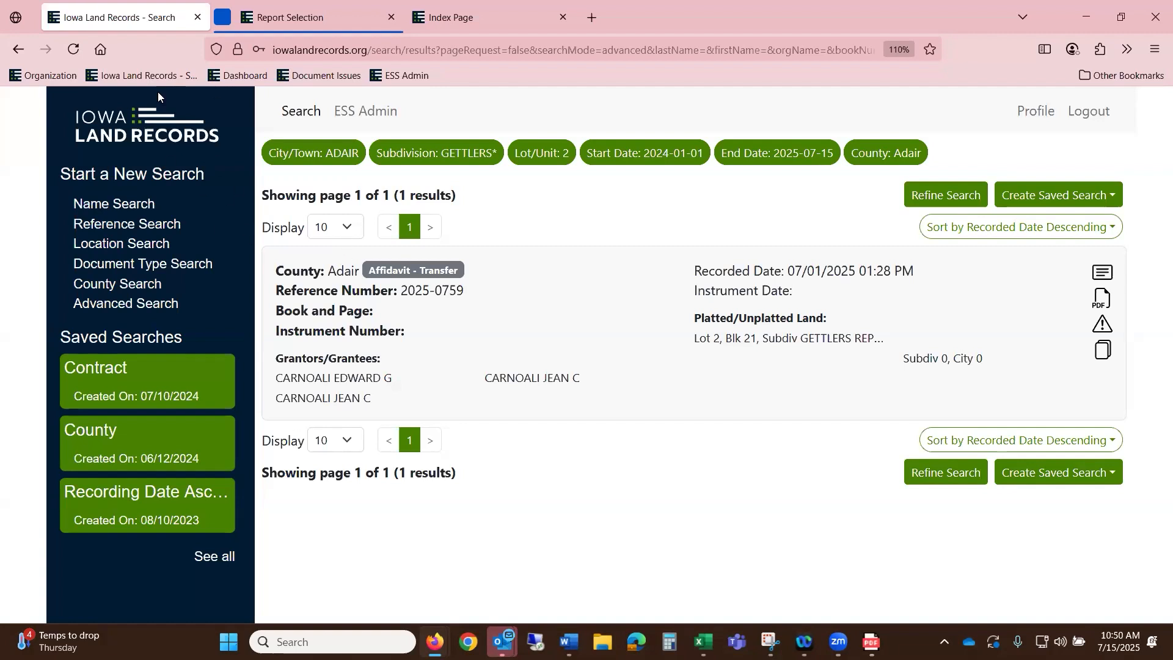
# - From the Iowa Land Records homepage, open Resources and browse its E-Submission 2.0 webinar videos and FAQ
pyautogui.click(159, 119)
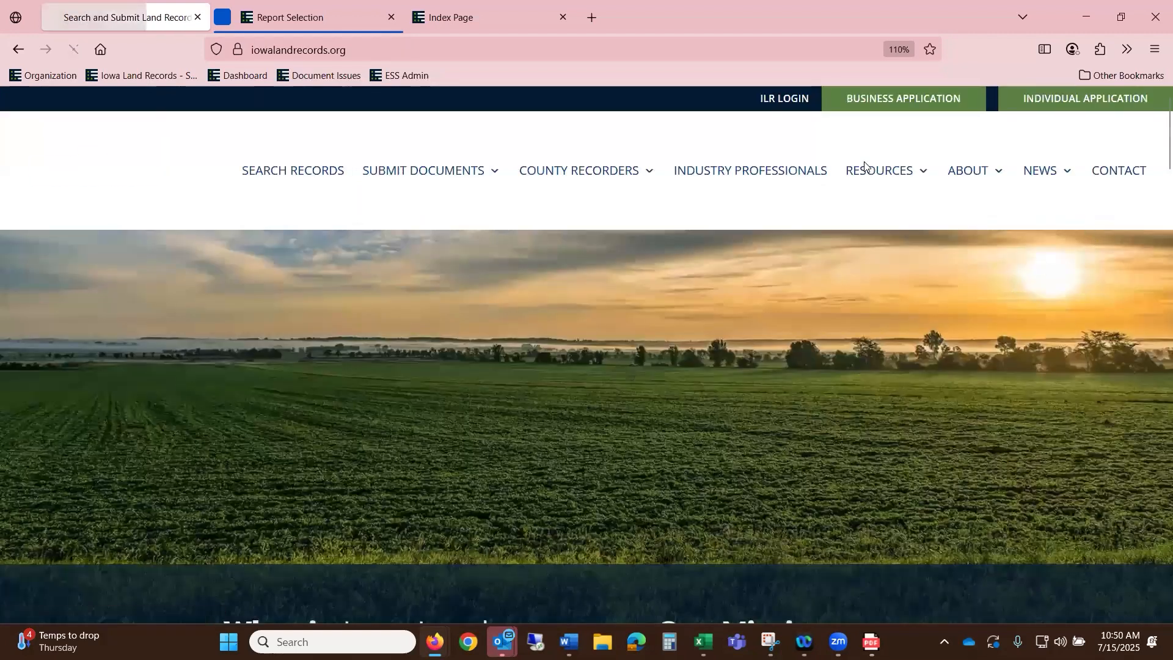
pyautogui.moveTo(886, 178)
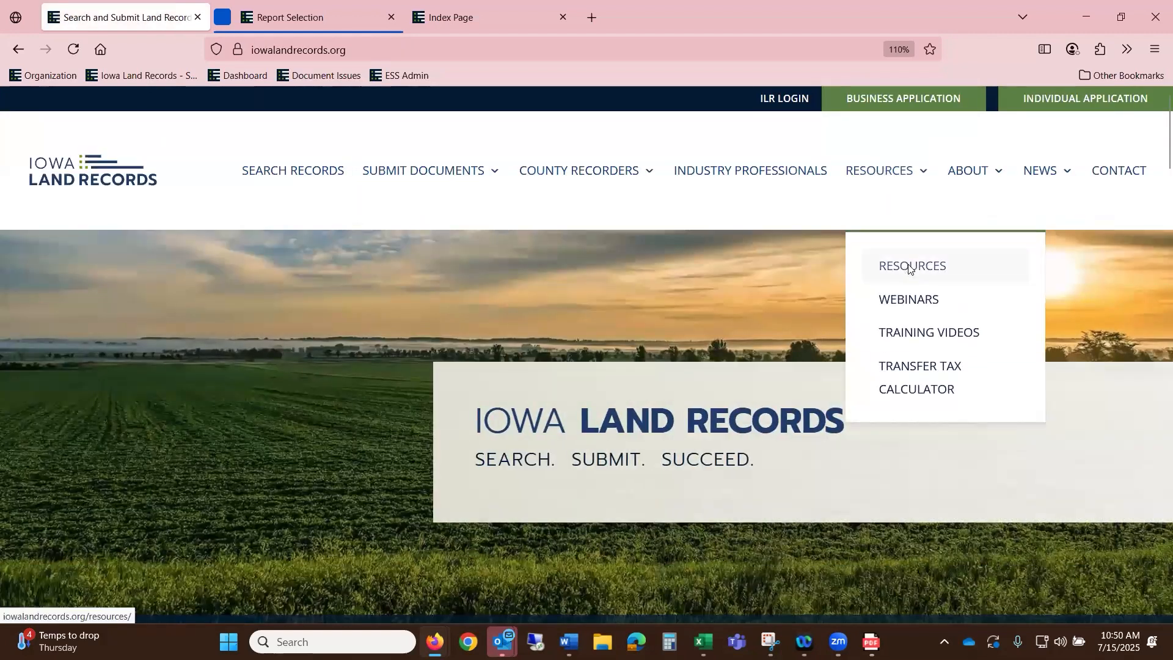
pyautogui.click(910, 269)
pyautogui.scroll(-3, 909, 267)
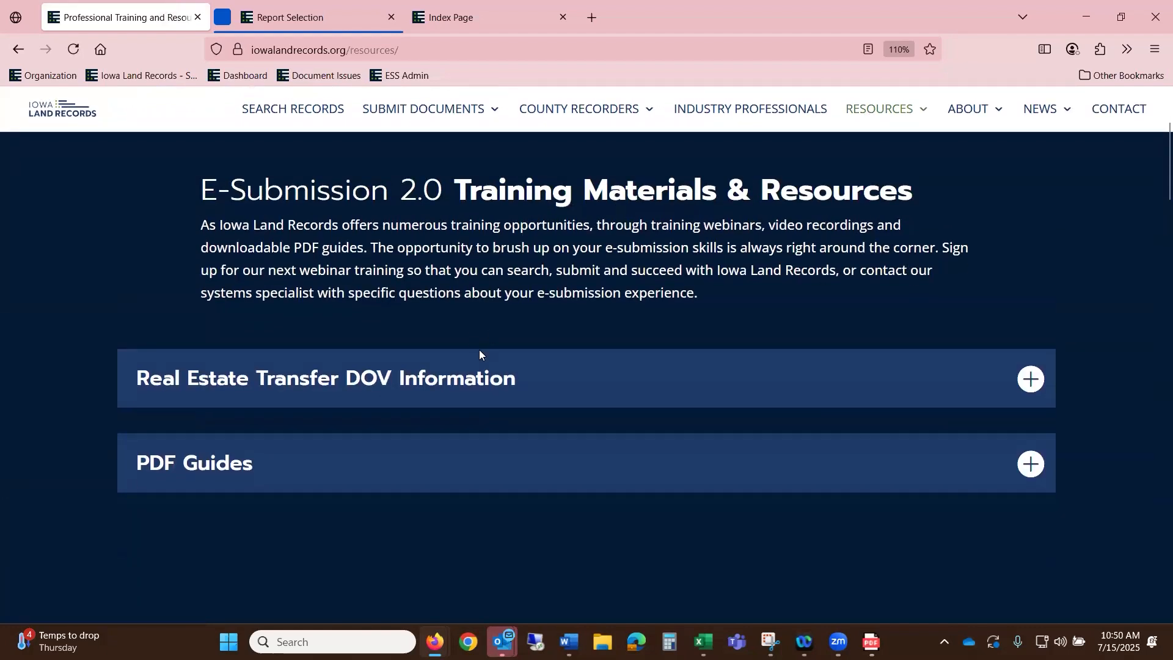
pyautogui.scroll(-6, 479, 354)
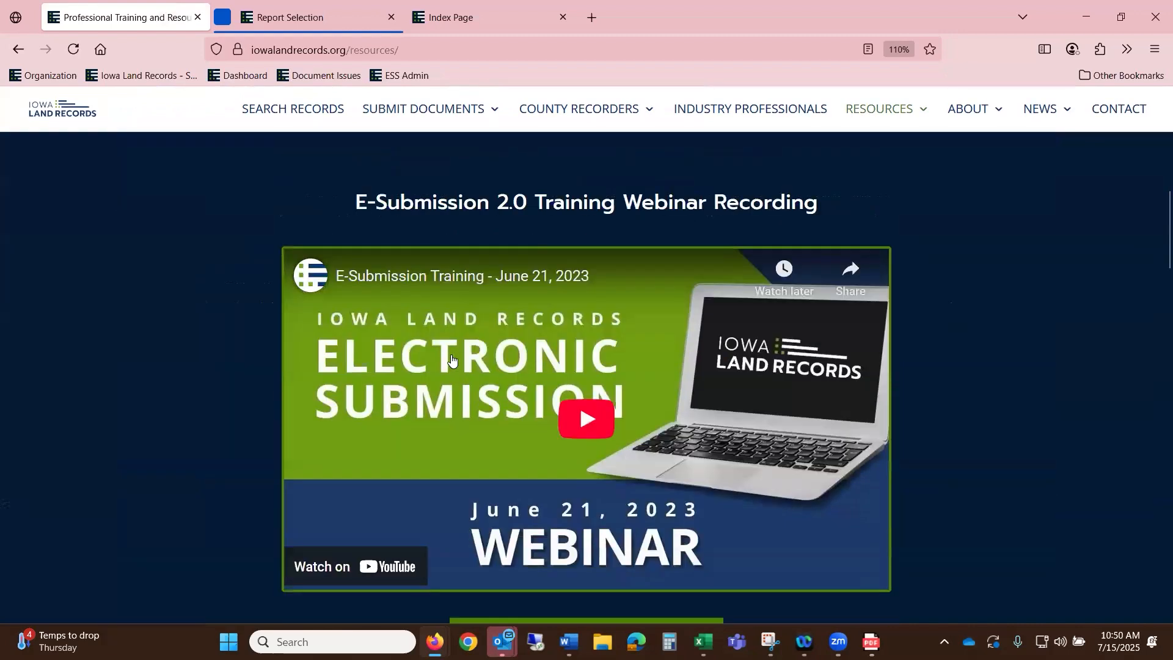
pyautogui.scroll(-10, 452, 360)
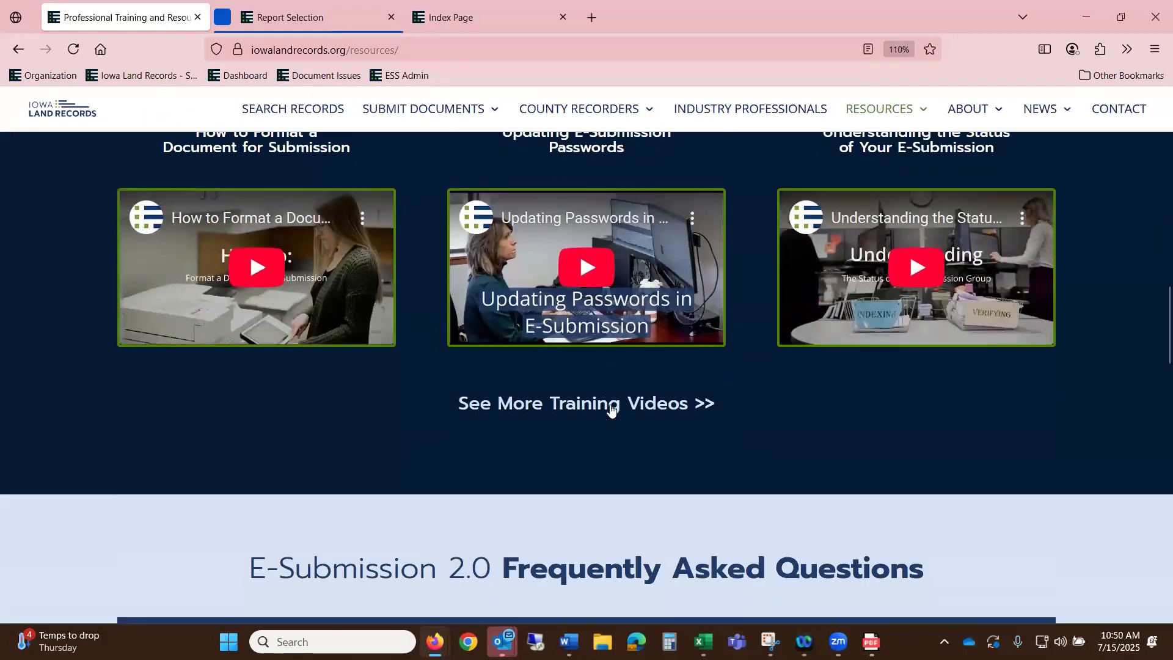
pyautogui.scroll(-14, 612, 408)
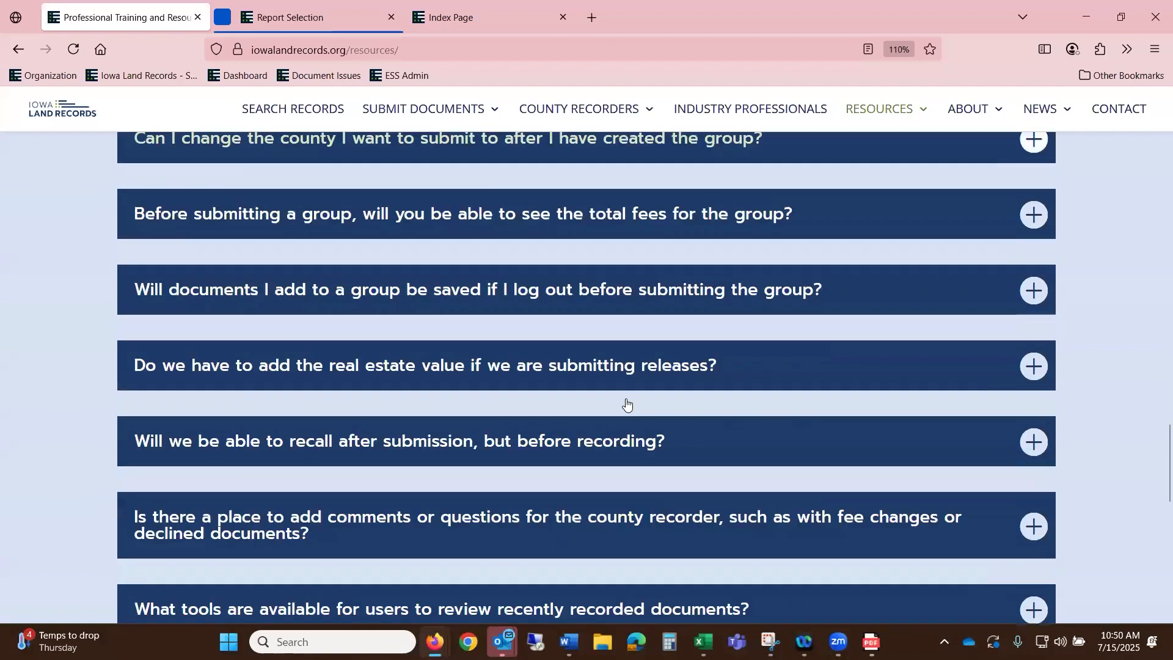
pyautogui.scroll(-10, 626, 403)
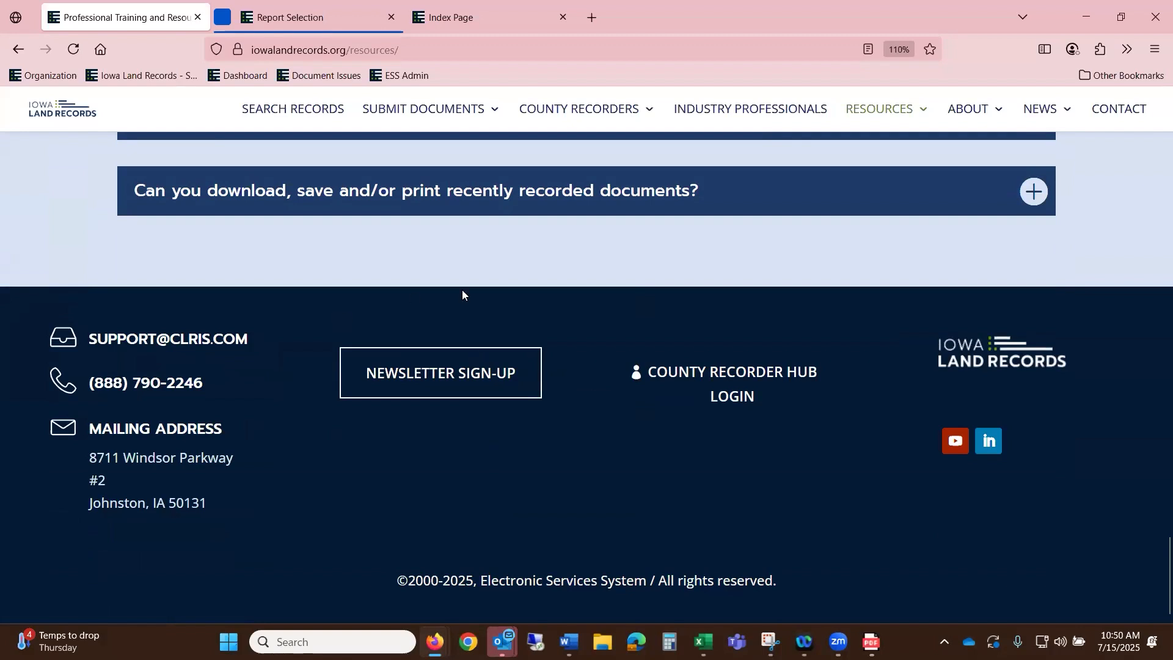
pyautogui.scroll(15, 550, 324)
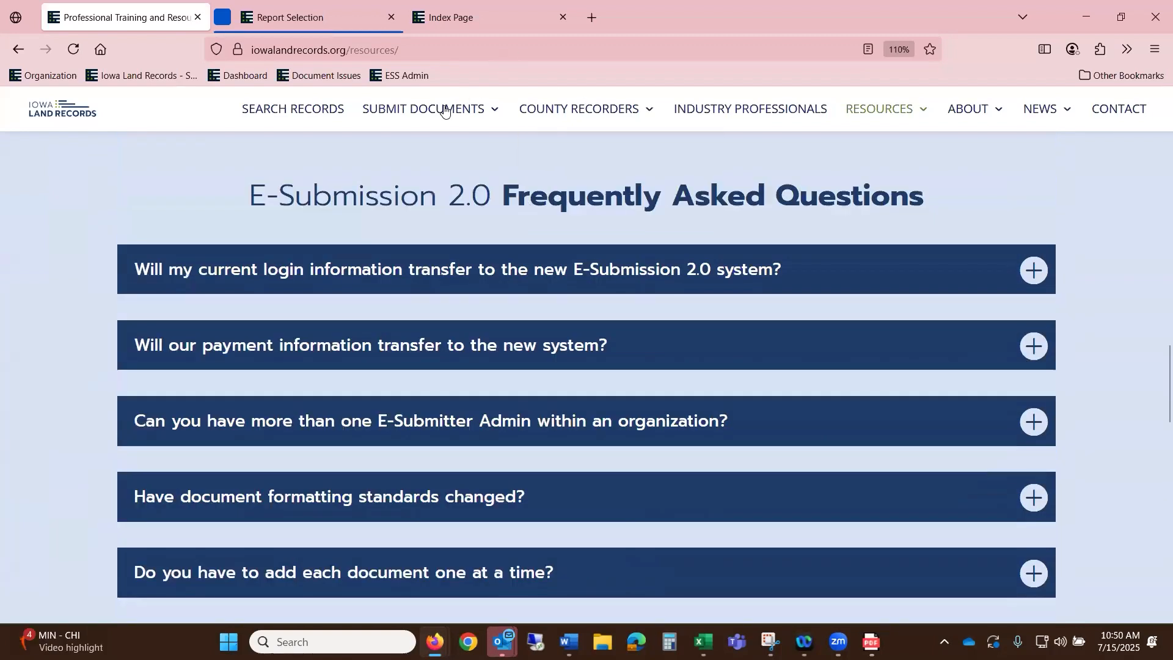
pyautogui.moveTo(581, 118)
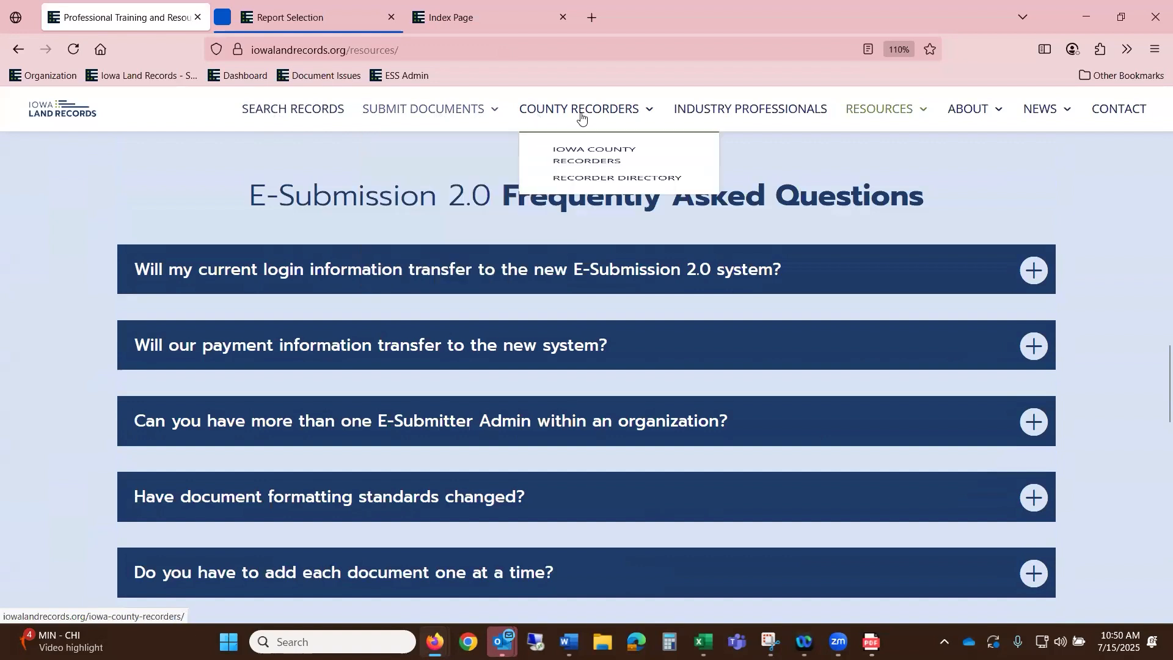
# - Open the Iowa County Recorders page and go to the county recorder directory
pyautogui.click(588, 181)
pyautogui.scroll(-5, 703, 353)
pyautogui.scroll(-4, 709, 379)
pyautogui.scroll(5, 718, 414)
pyautogui.scroll(-6, 715, 421)
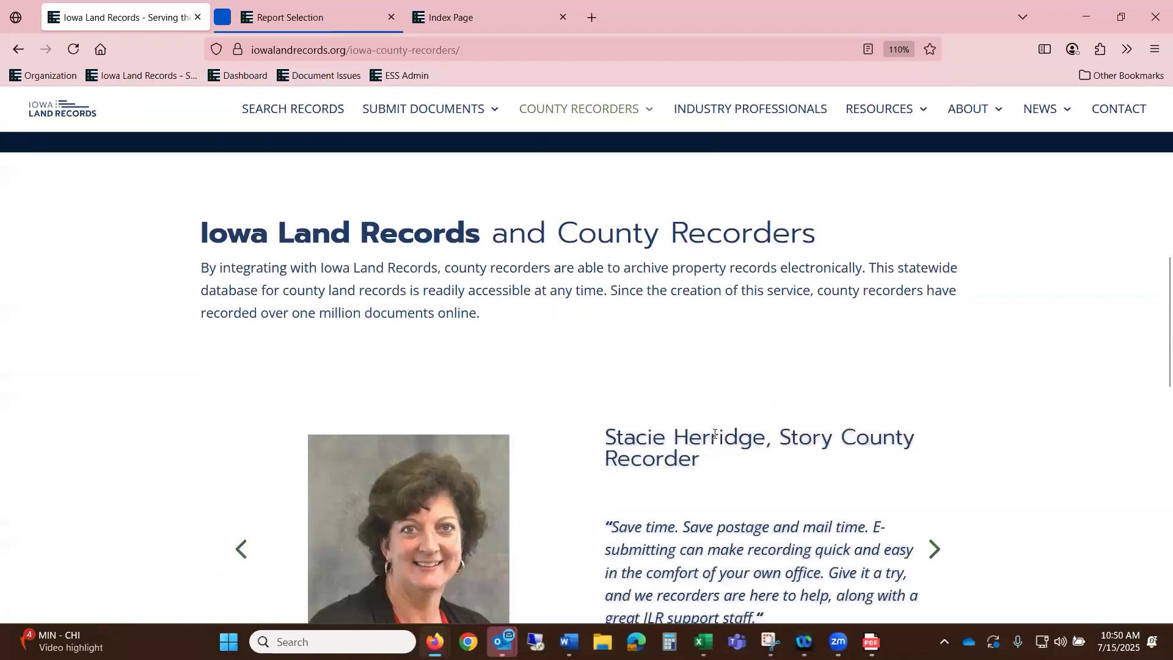
pyautogui.scroll(-6, 745, 415)
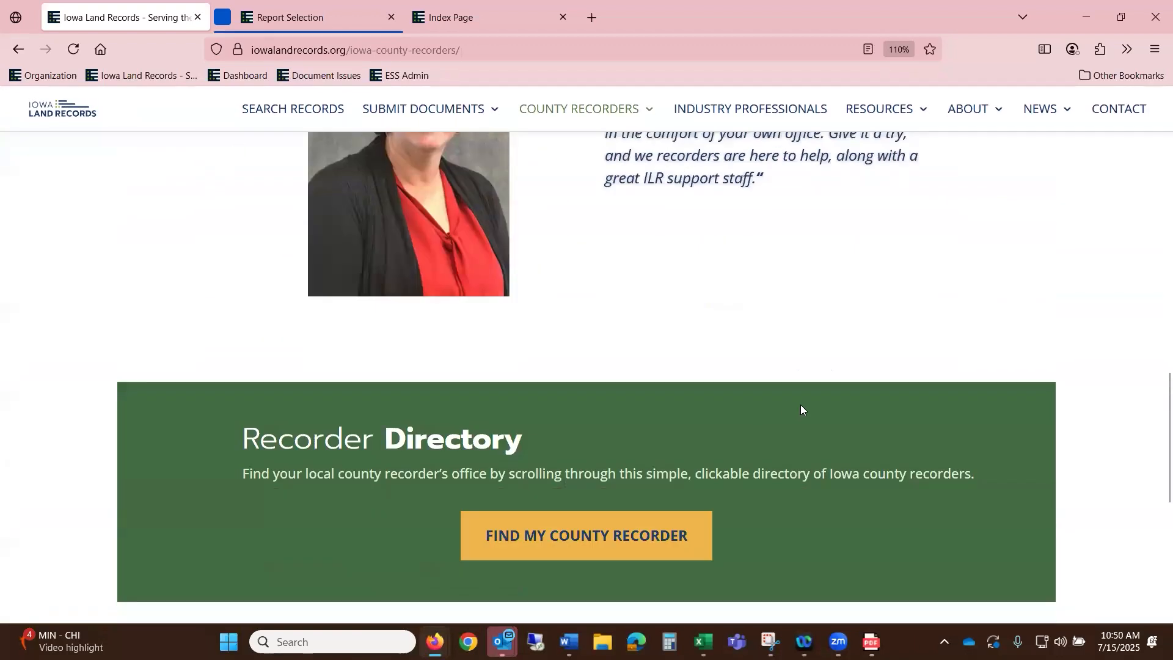
pyautogui.scroll(-4, 800, 404)
pyautogui.click(660, 279)
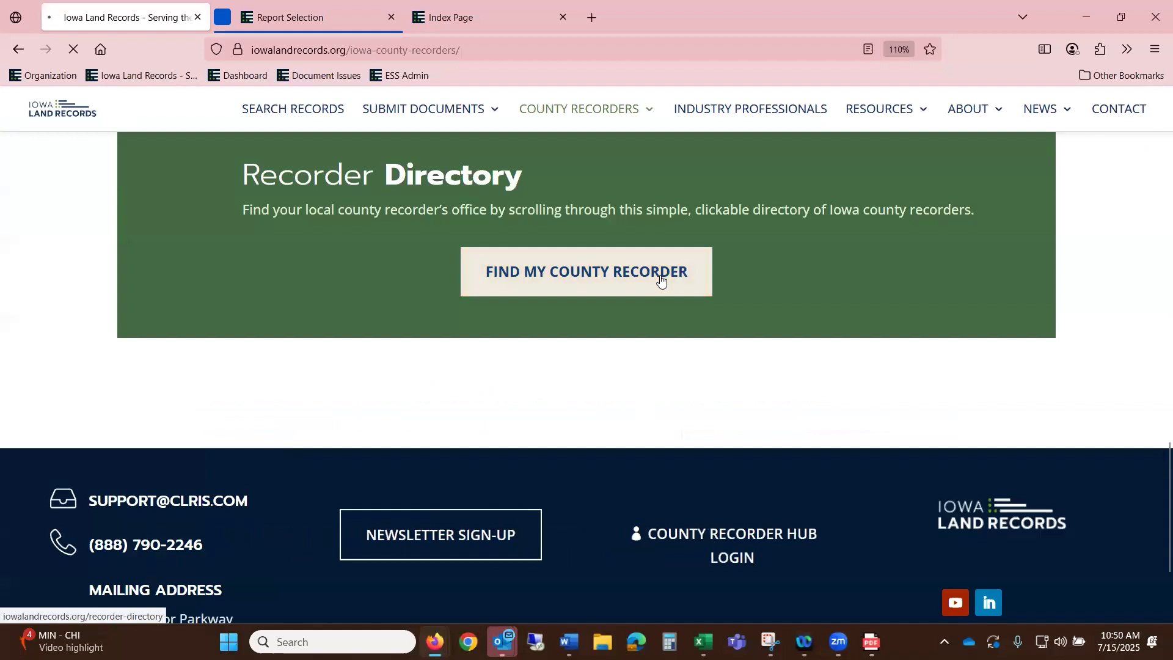
# - Expand the recorder contact details for Franklin, Grundy, Floyd and Emmet counties
pyautogui.scroll(-5, 691, 273)
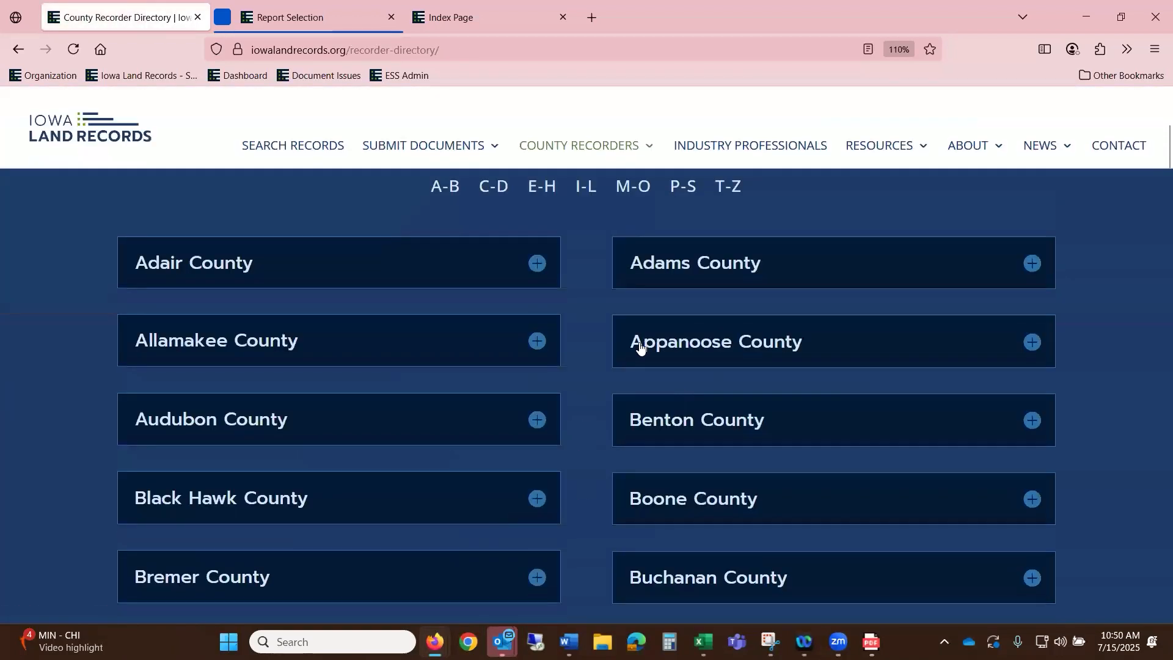
pyautogui.scroll(-15, 709, 487)
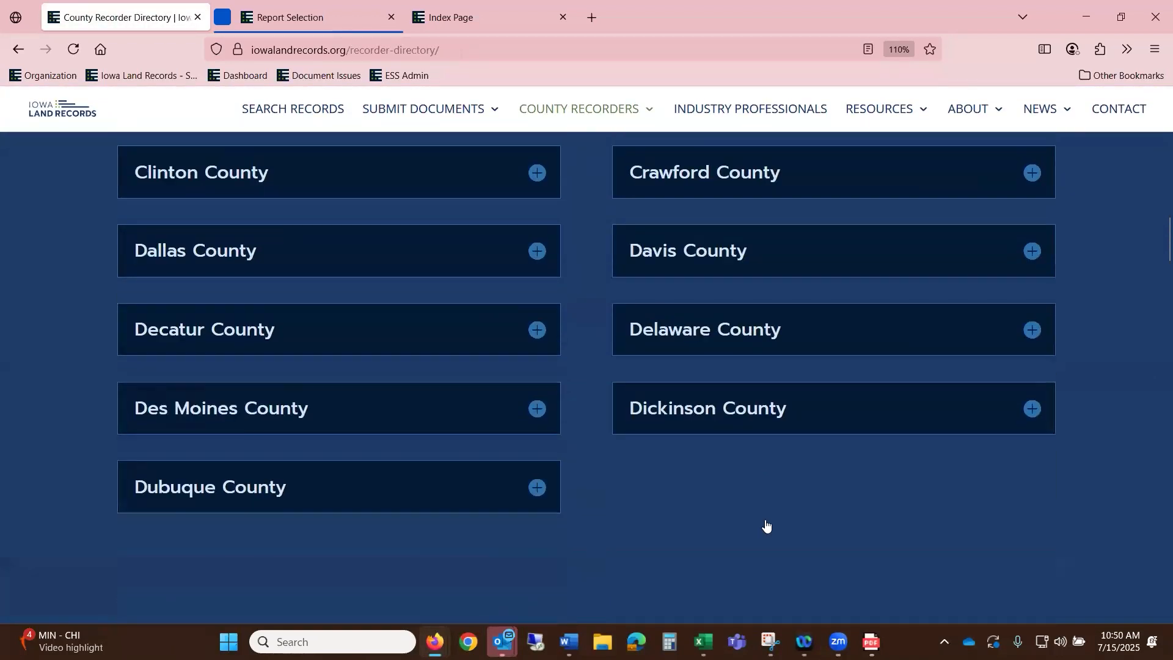
pyautogui.click(769, 526)
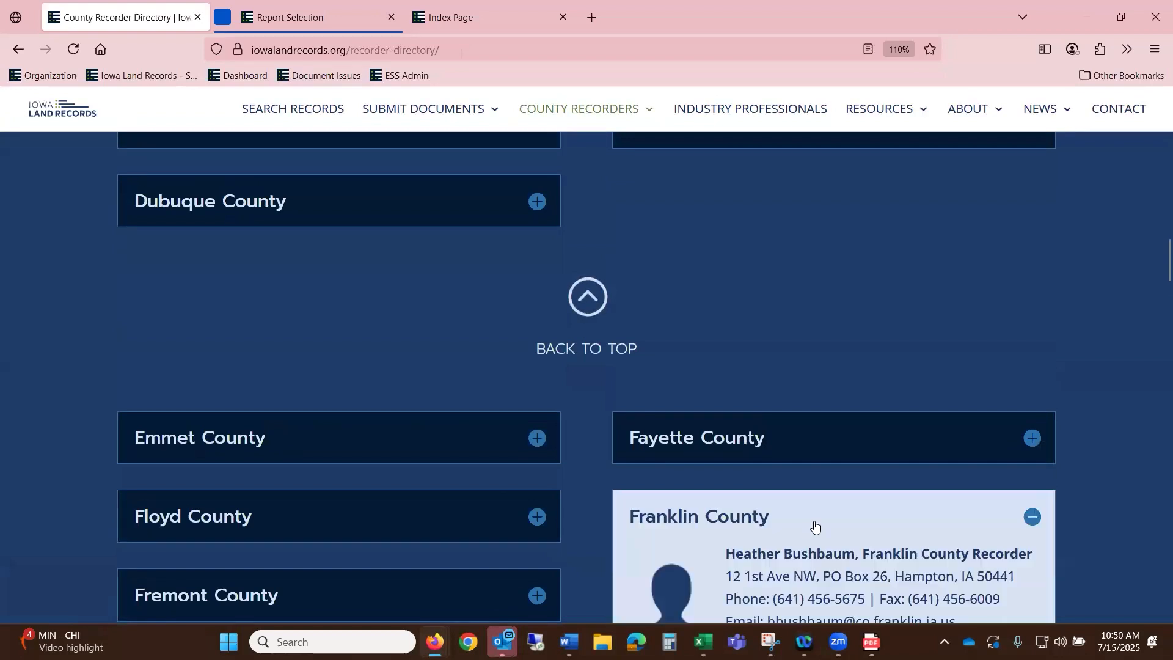
pyautogui.scroll(-4, 831, 476)
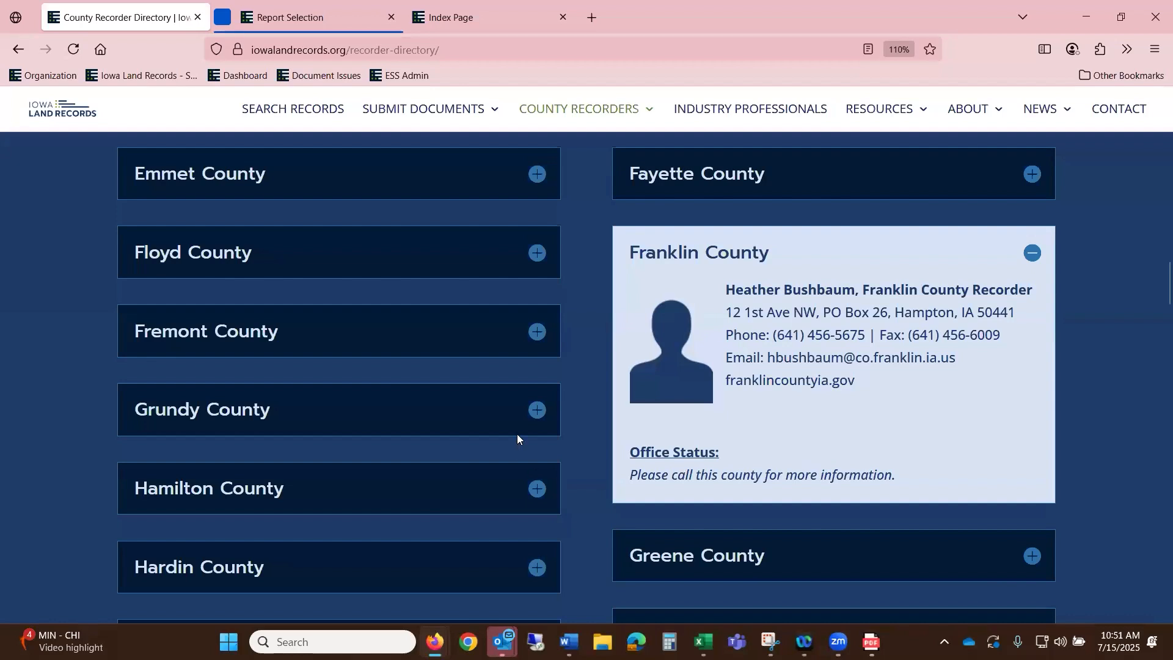
pyautogui.click(537, 418)
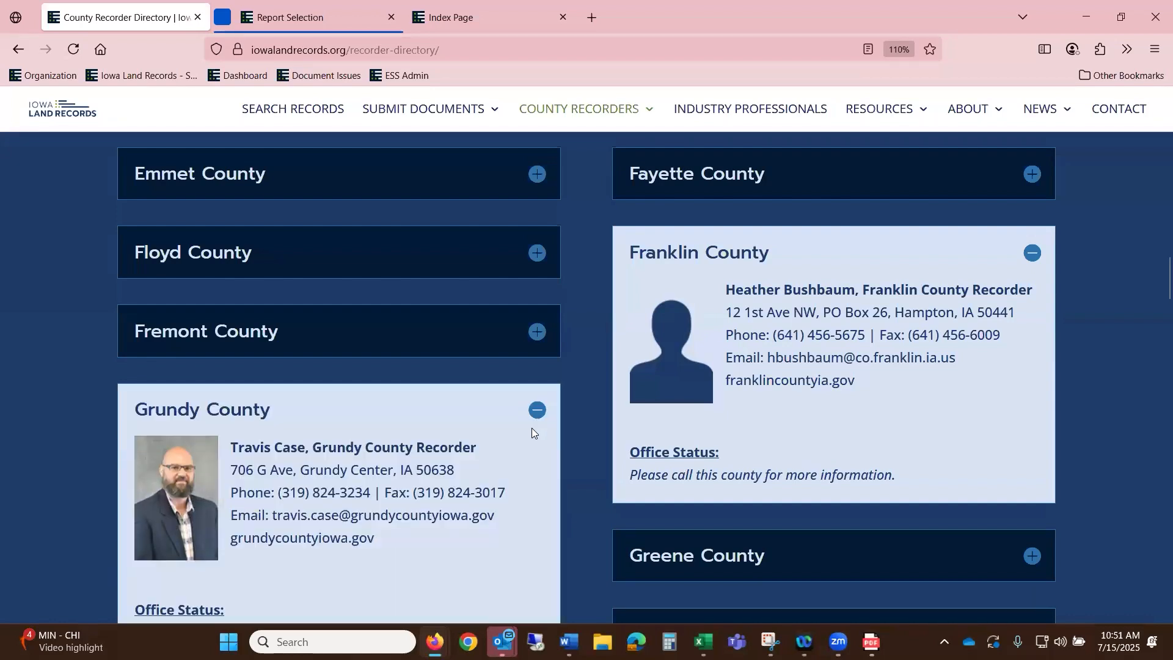
pyautogui.click(534, 263)
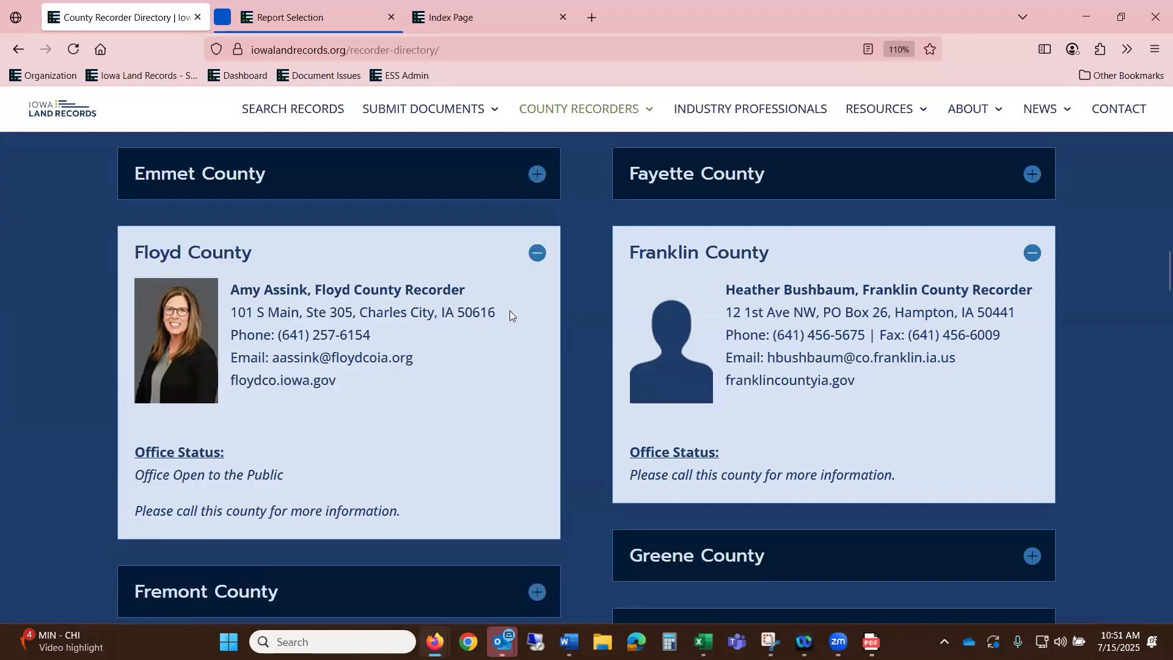
pyautogui.click(537, 173)
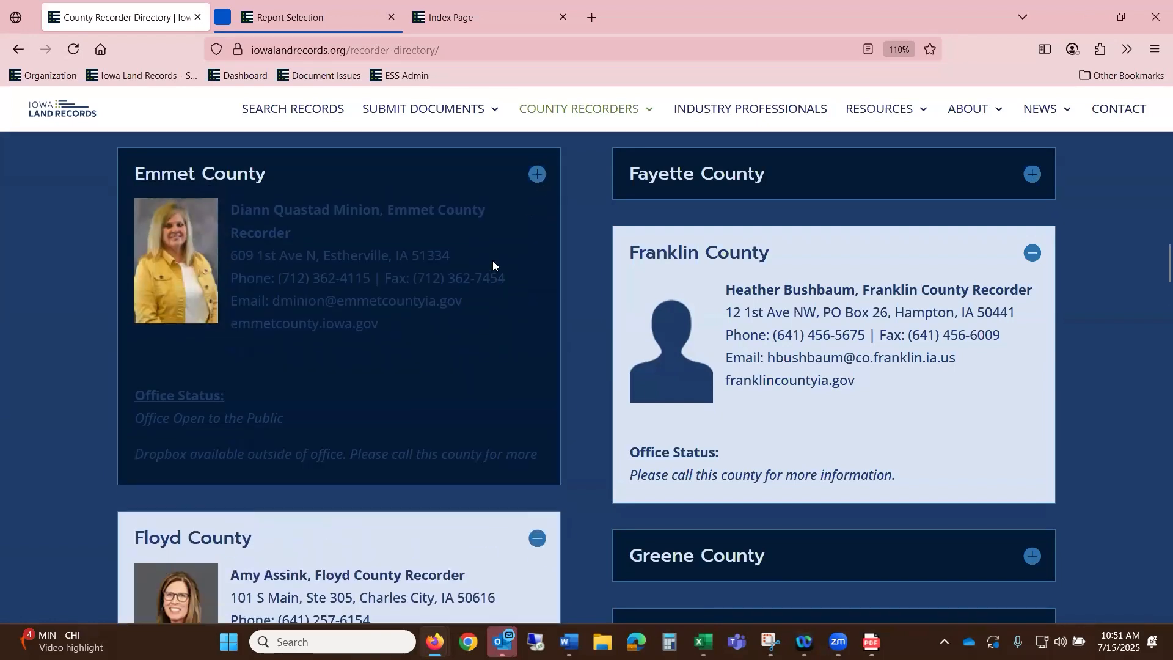
pyautogui.scroll(-5, 493, 260)
pyautogui.scroll(-10, 458, 379)
pyautogui.scroll(6, 699, 321)
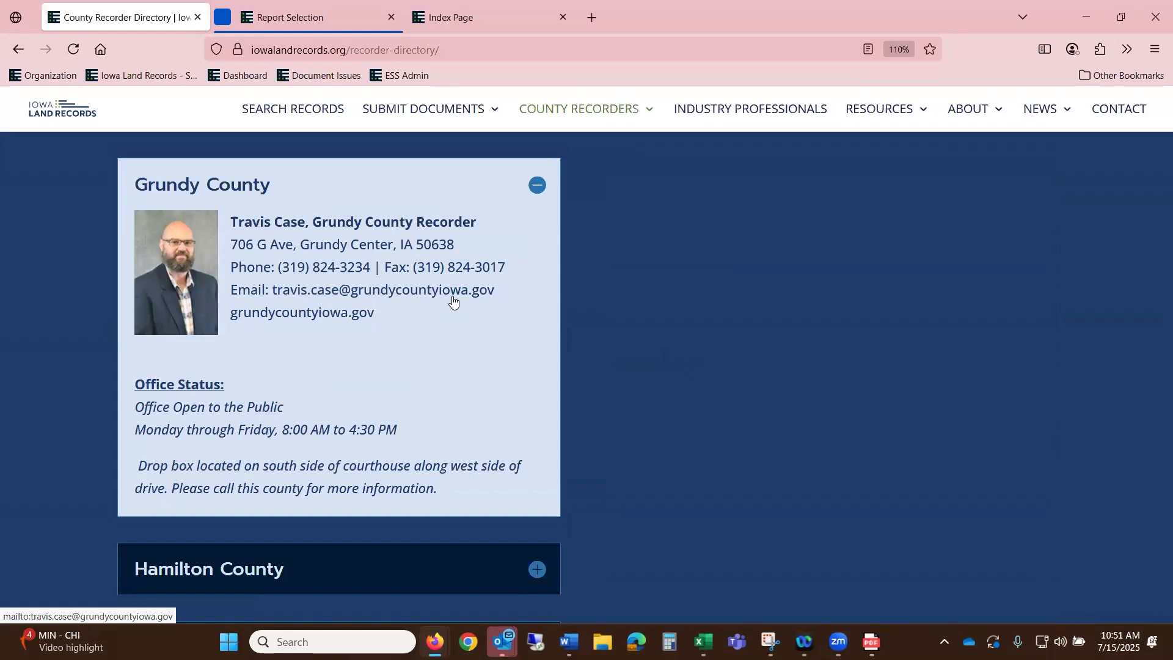
pyautogui.moveTo(611, 113)
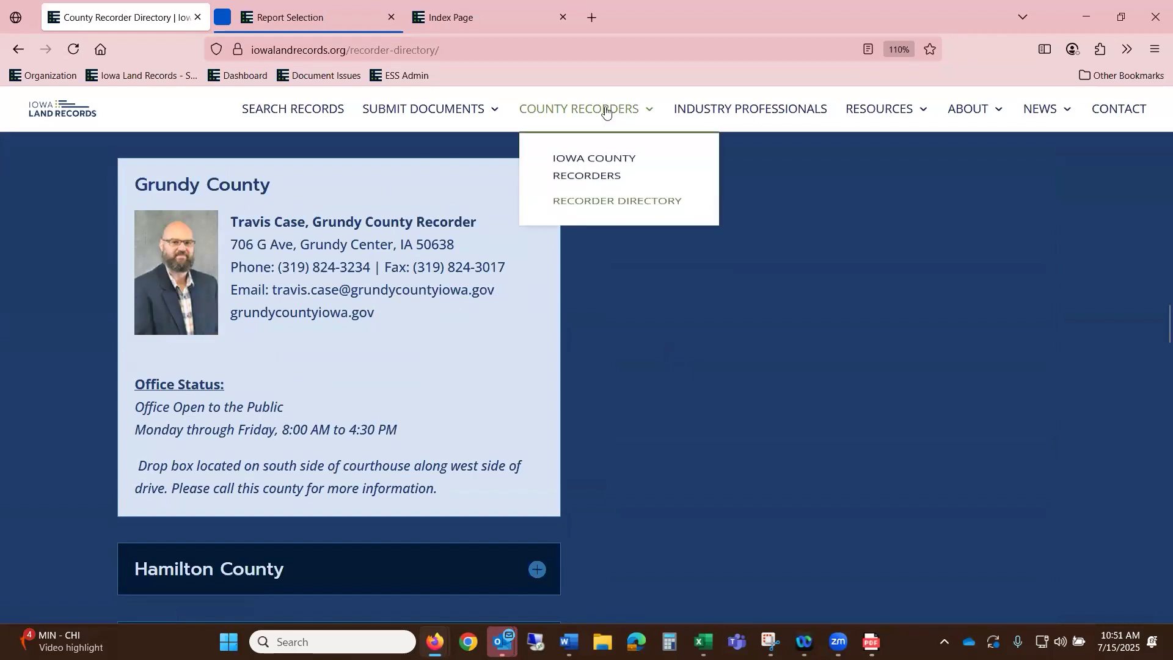
# - Open the Industry Professionals page and scroll through its content
pyautogui.click(736, 110)
pyautogui.scroll(-3, 718, 250)
pyautogui.scroll(-12, 727, 250)
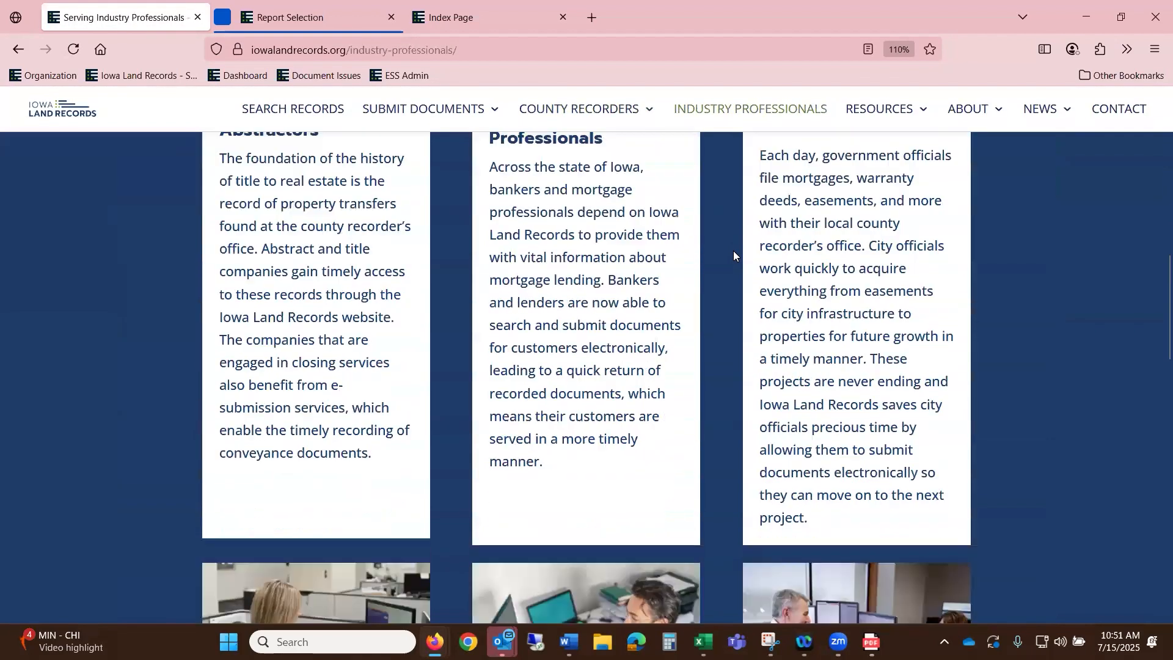
pyautogui.scroll(-12, 735, 251)
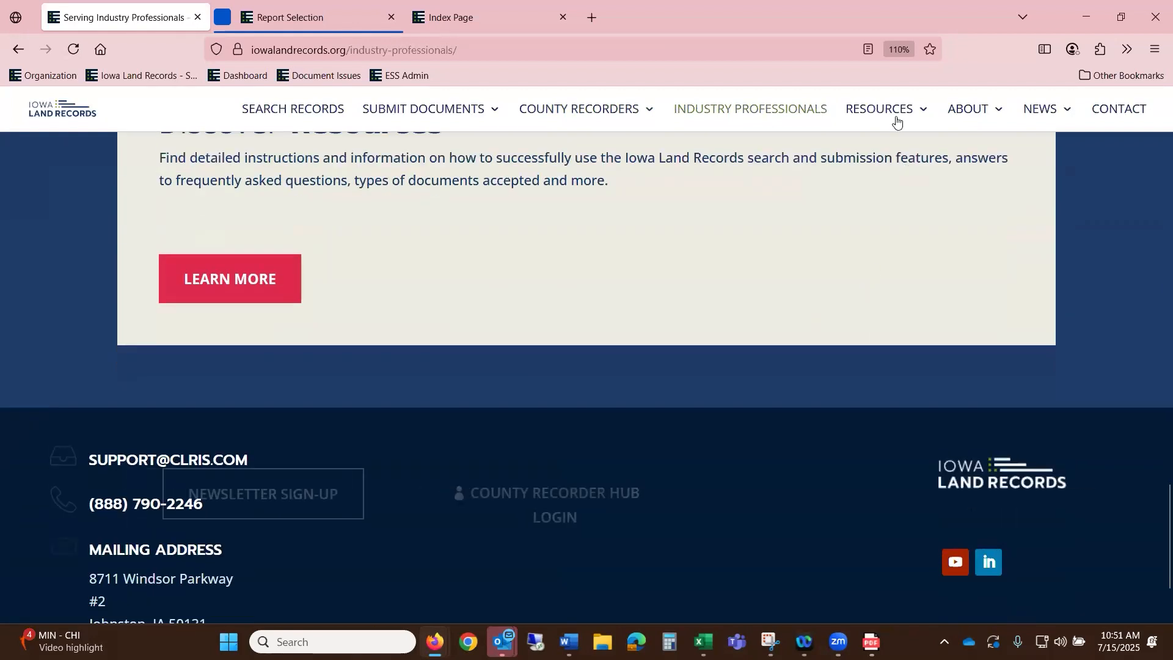
# - Open Accountability in Reporting from the About menu and scroll through the page
pyautogui.moveTo(890, 113)
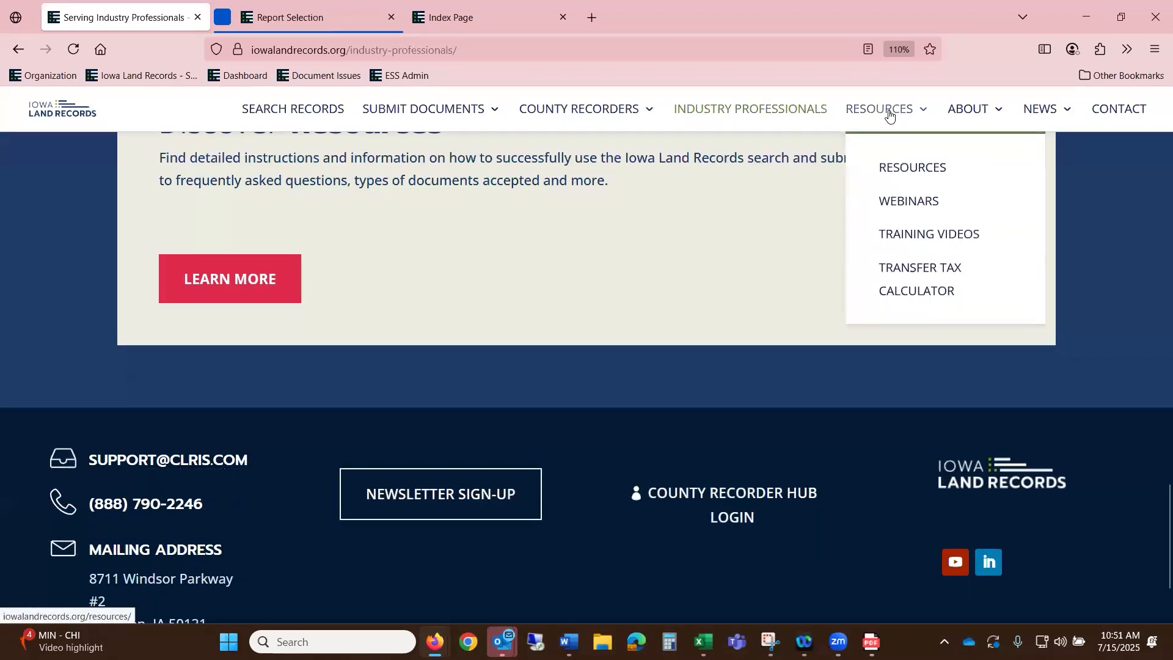
pyautogui.moveTo(960, 117)
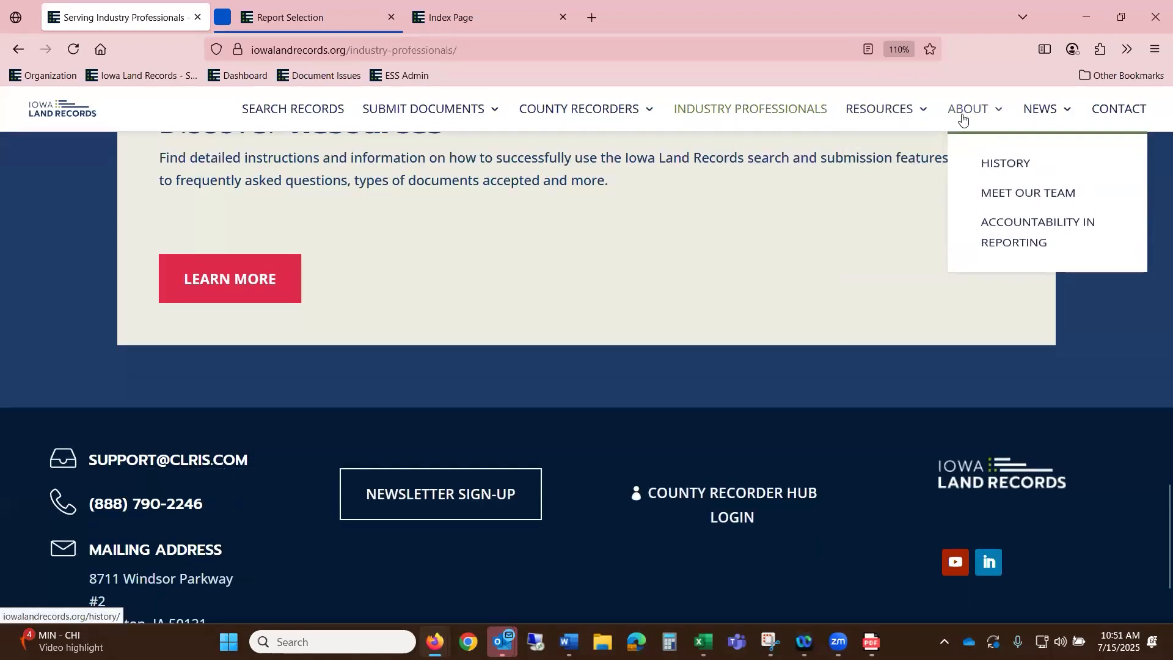
pyautogui.click(1001, 248)
pyautogui.scroll(-10, 807, 312)
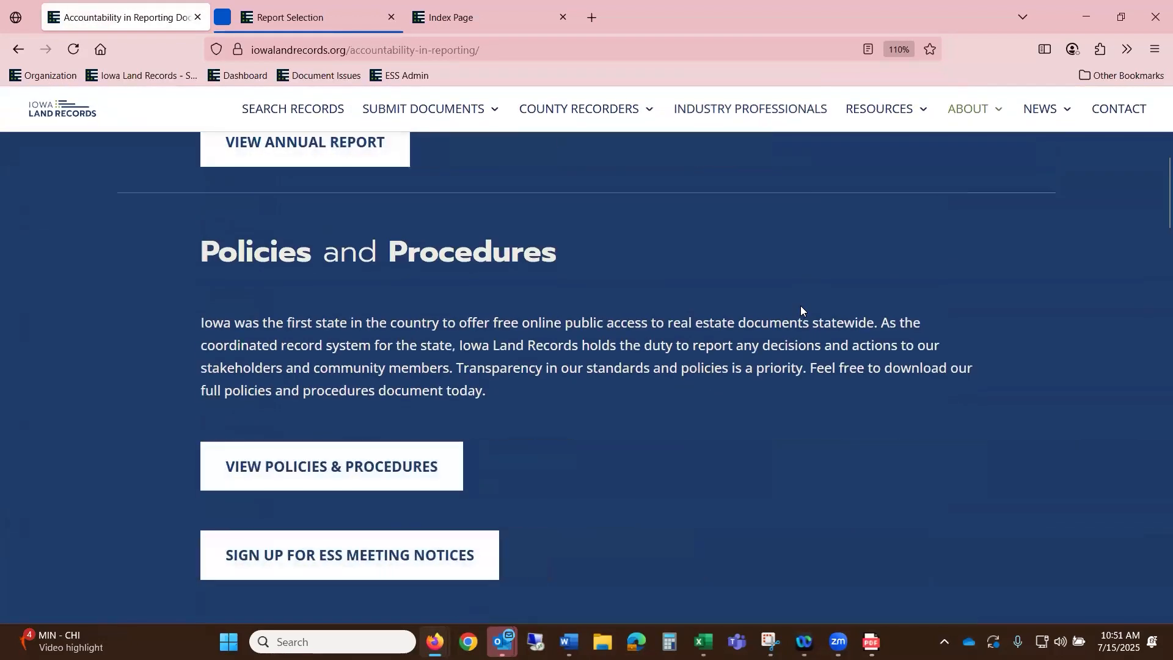
pyautogui.scroll(-10, 800, 306)
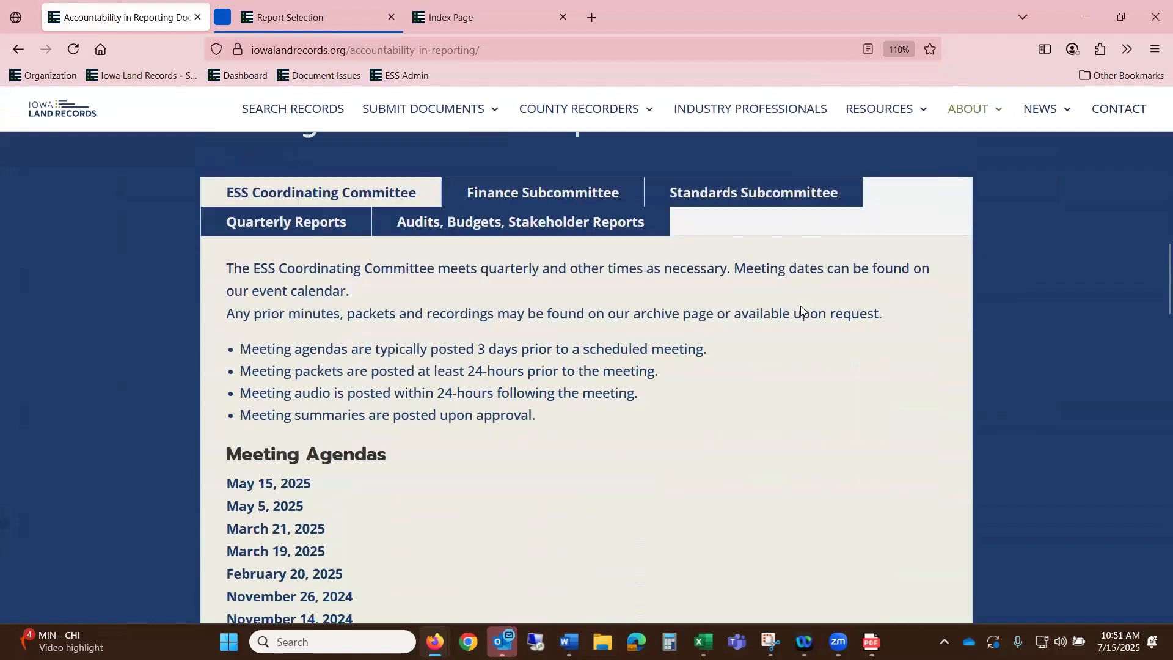
pyautogui.scroll(-3, 801, 305)
pyautogui.scroll(-6, 800, 305)
pyautogui.scroll(-15, 800, 305)
pyautogui.scroll(-3, 764, 320)
pyautogui.scroll(20, 870, 269)
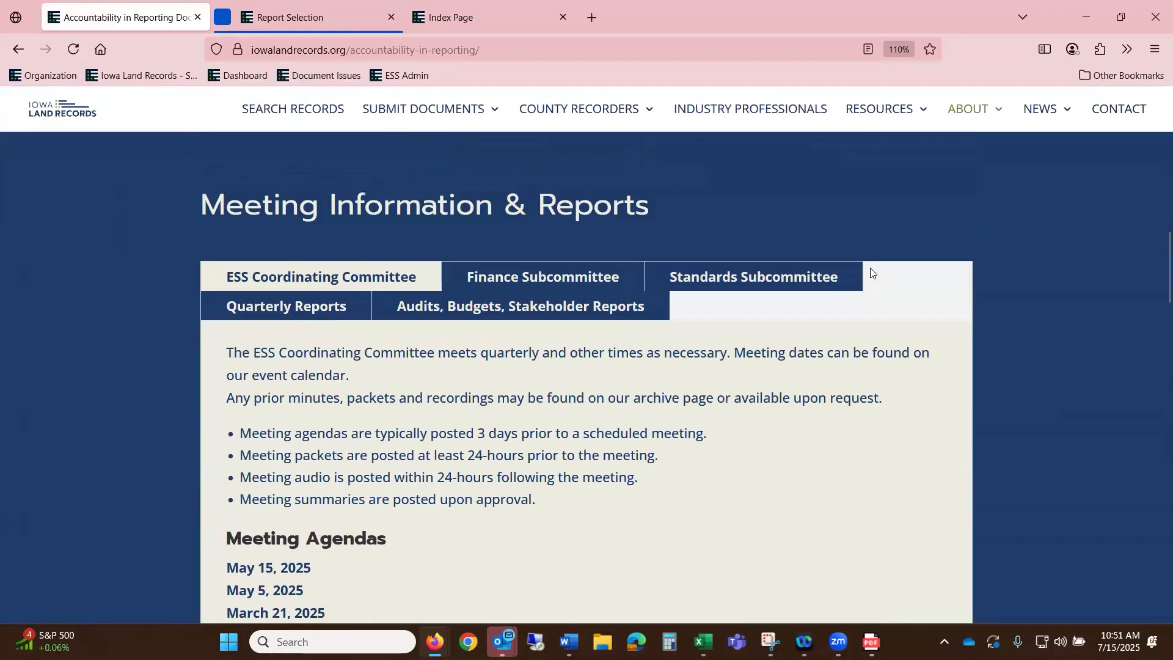
pyautogui.scroll(10, 872, 269)
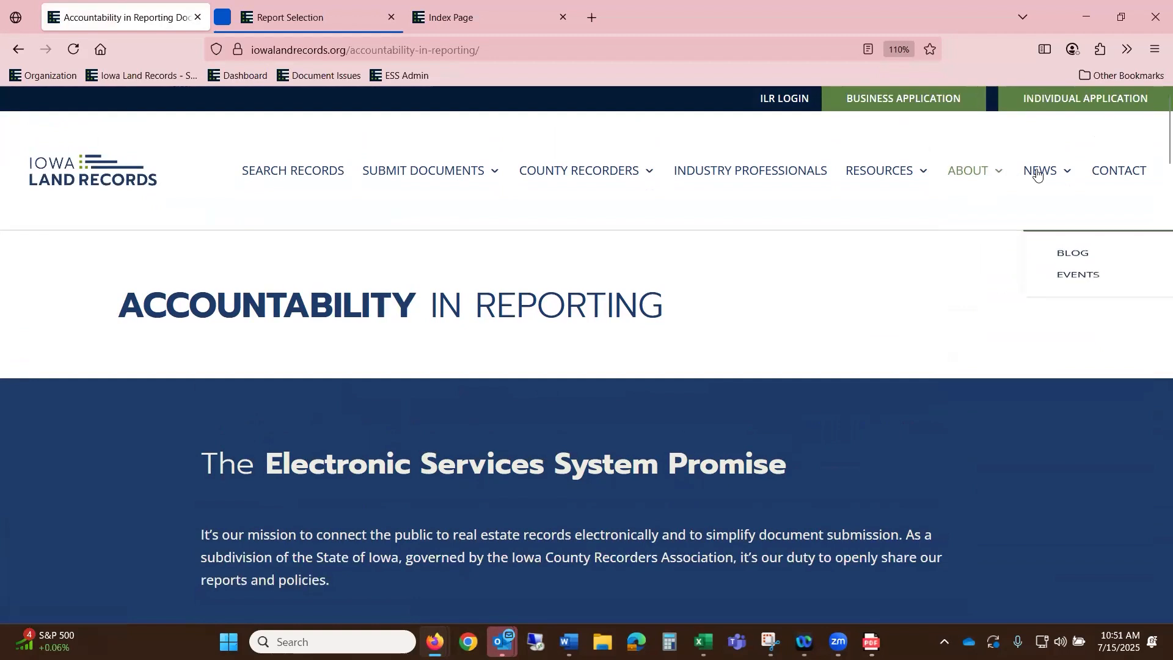
# - Reload the Accountability in Reporting page and review its annual report and meeting sections
pyautogui.moveTo(970, 194)
pyautogui.click(1010, 332)
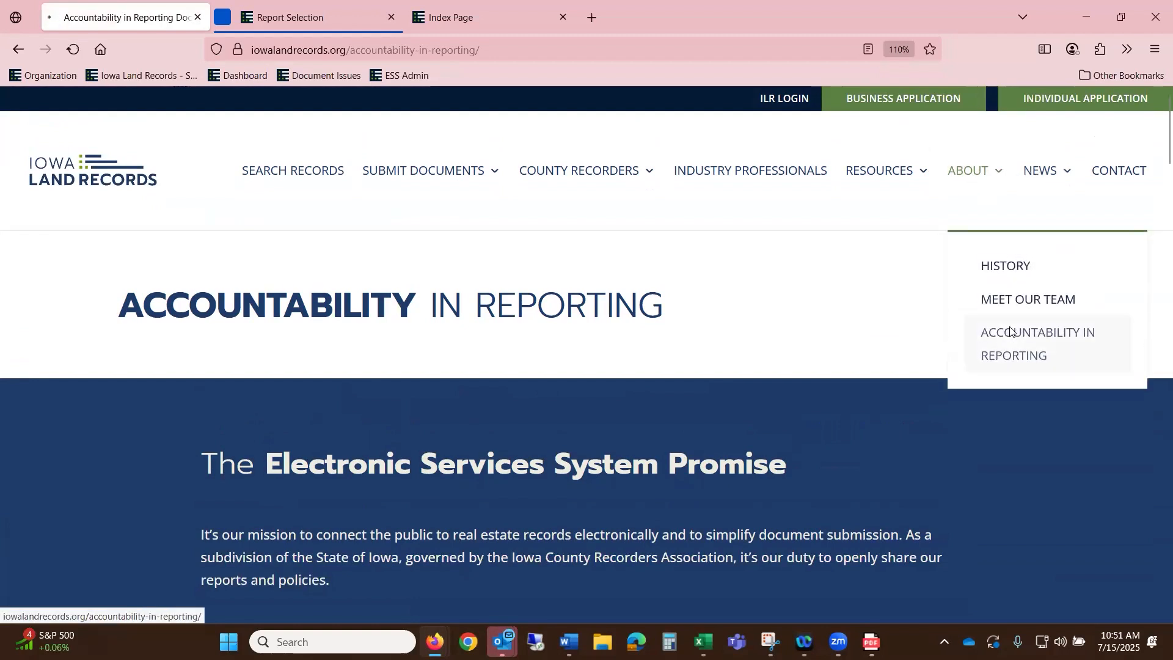
pyautogui.scroll(-5, 1010, 332)
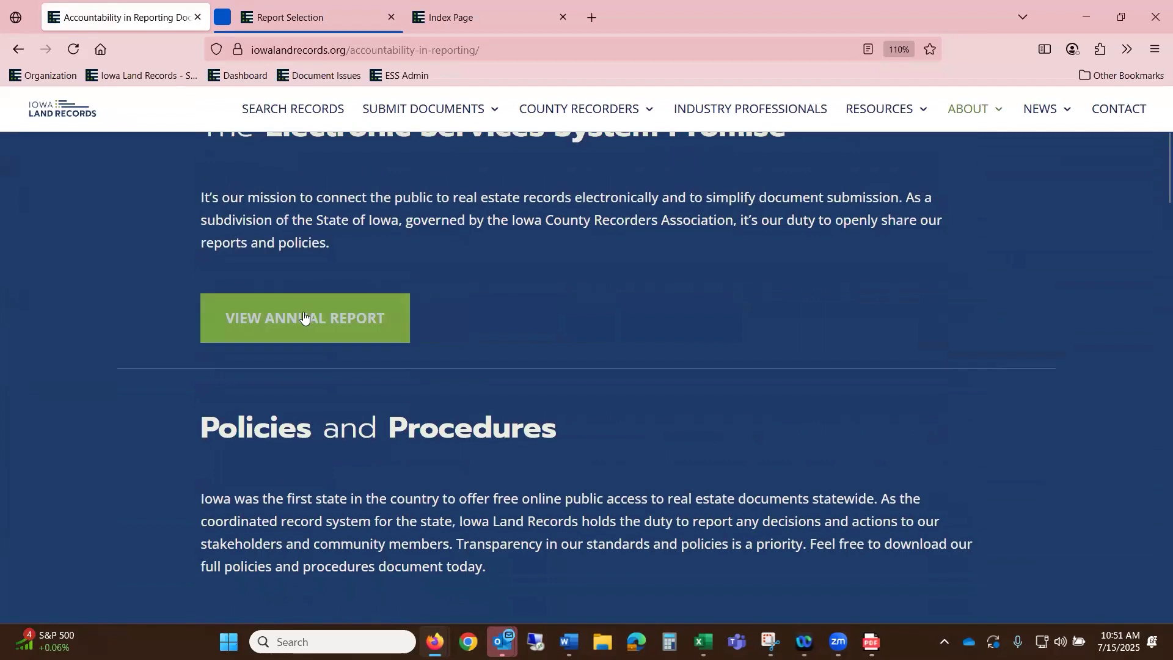
pyautogui.scroll(4, 427, 312)
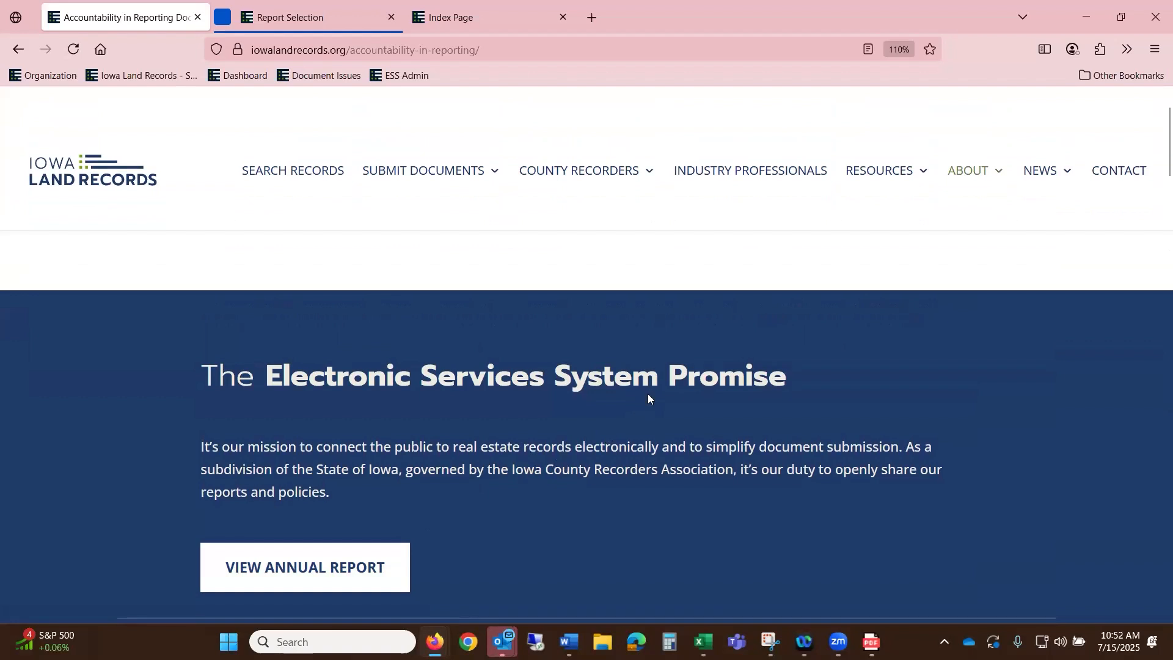
pyautogui.scroll(-10, 648, 398)
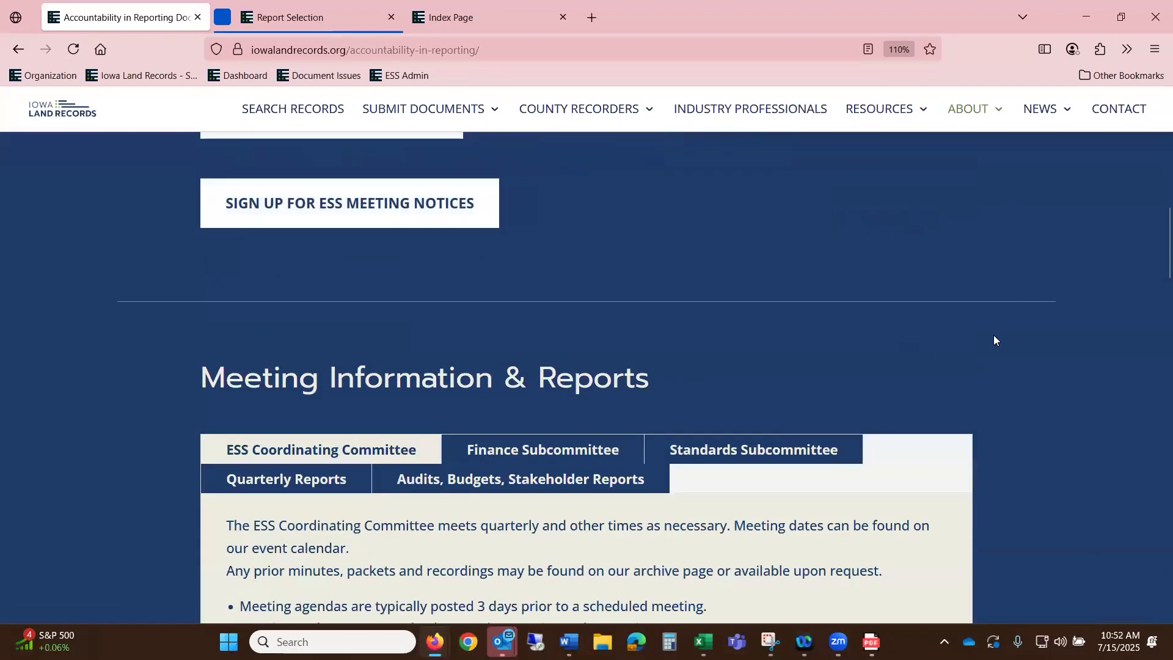
pyautogui.scroll(-2, 1027, 335)
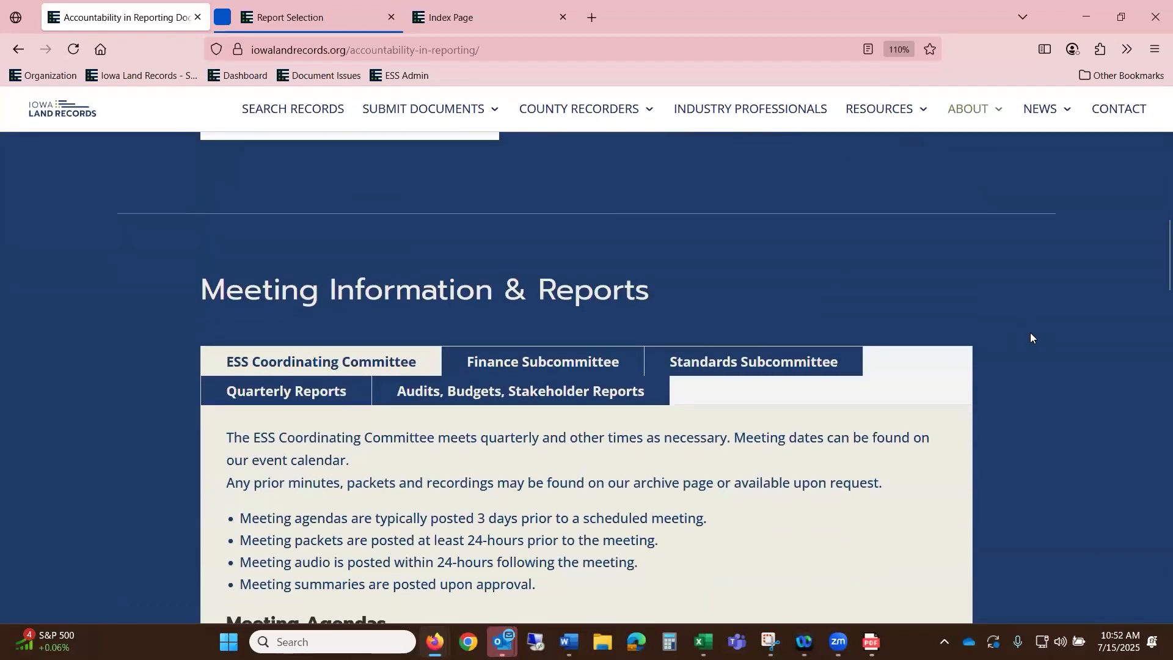
# - Show the Audits, Budgets, Stakeholder Reports list, from 2025 Adopted Budget Amendment to 2023 Annual Audit
pyautogui.click(546, 397)
pyautogui.scroll(-10, 627, 388)
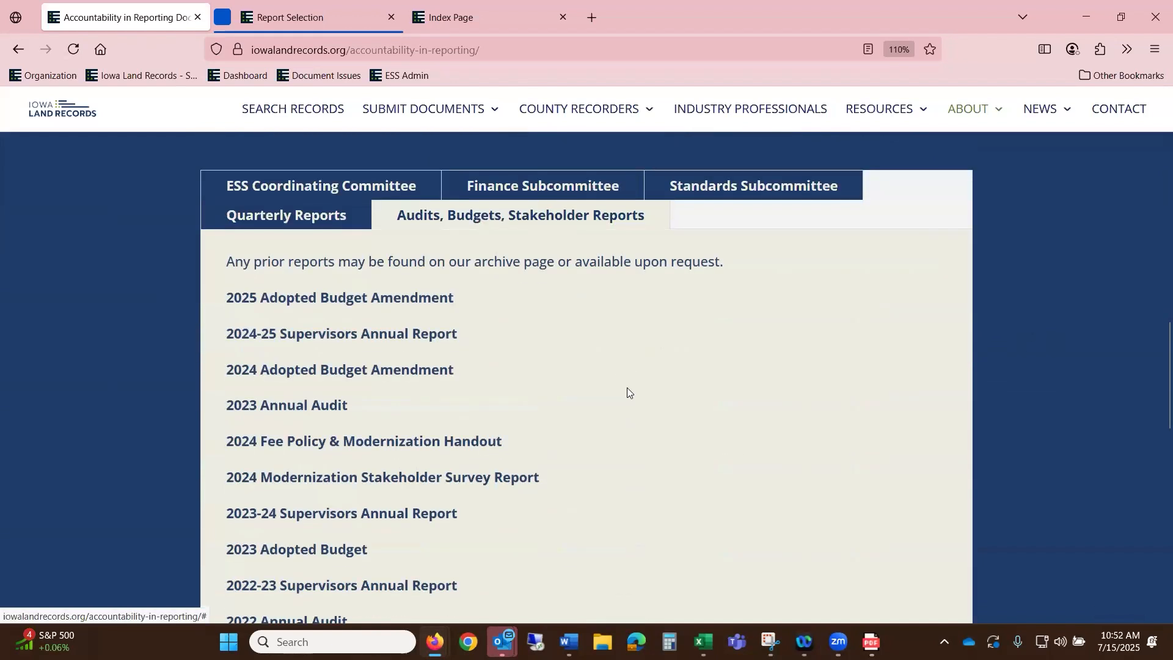
pyautogui.scroll(6, 664, 380)
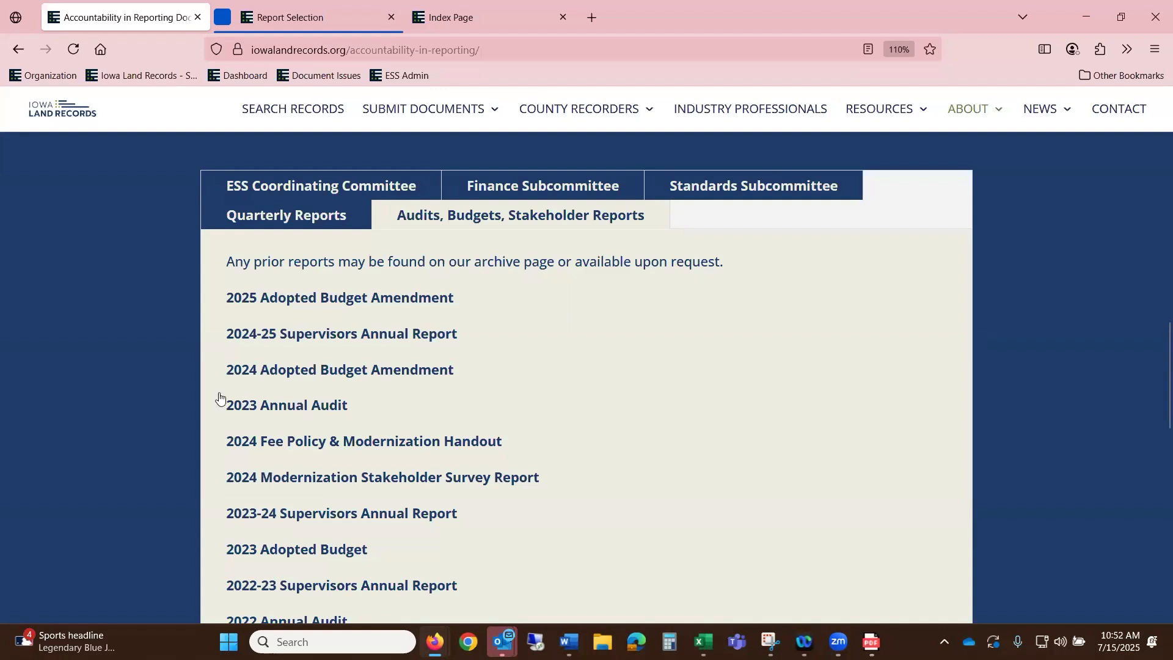
pyautogui.moveTo(434, 108)
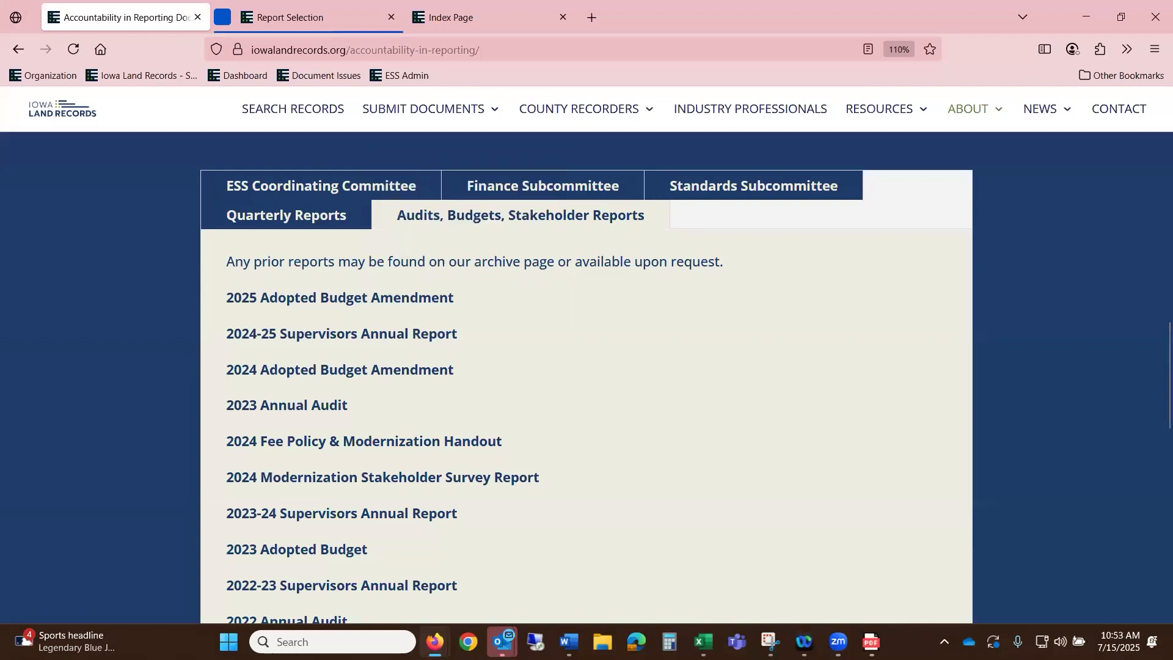